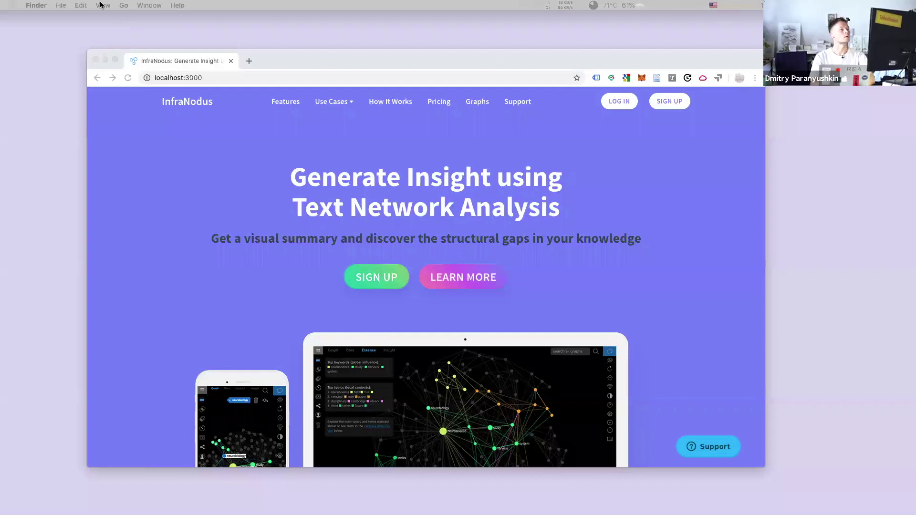
Enlarge the browser window to fill the screen and log in to InfraNodus
drag(366, 62, 278, 26)
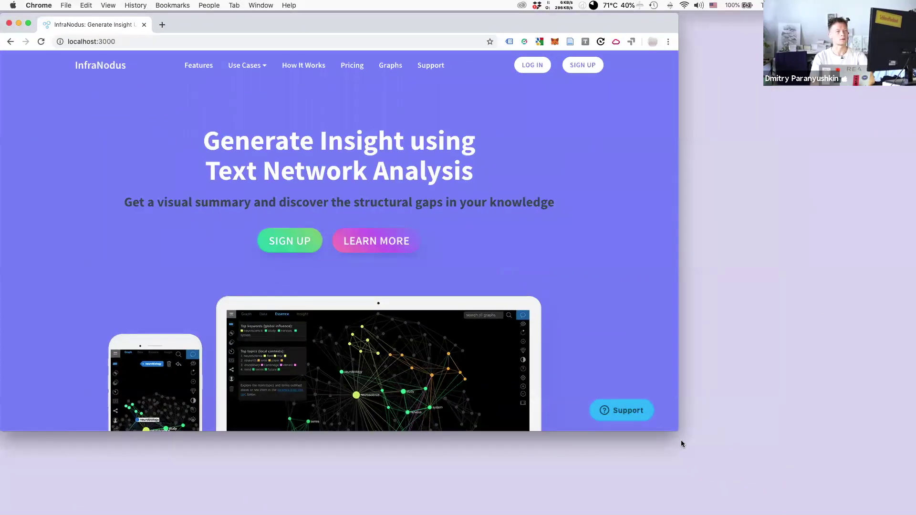
key(super+alt+f)
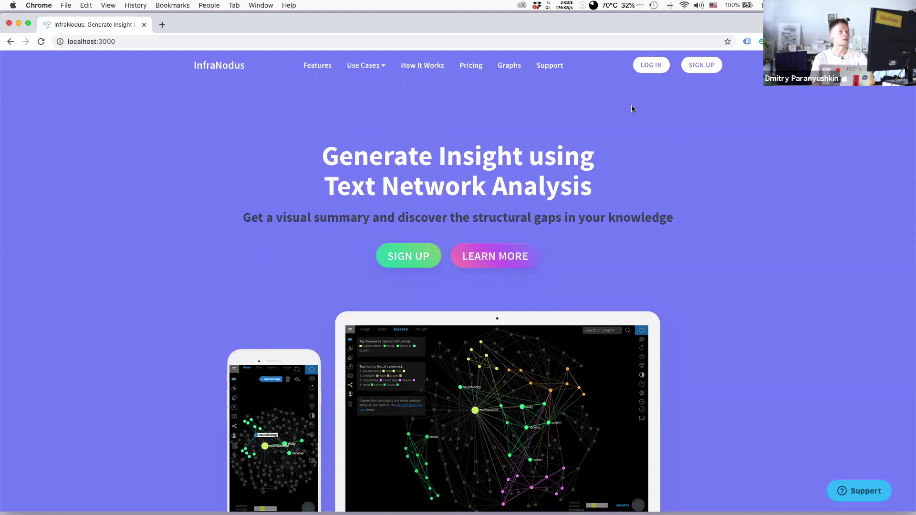
click(651, 66)
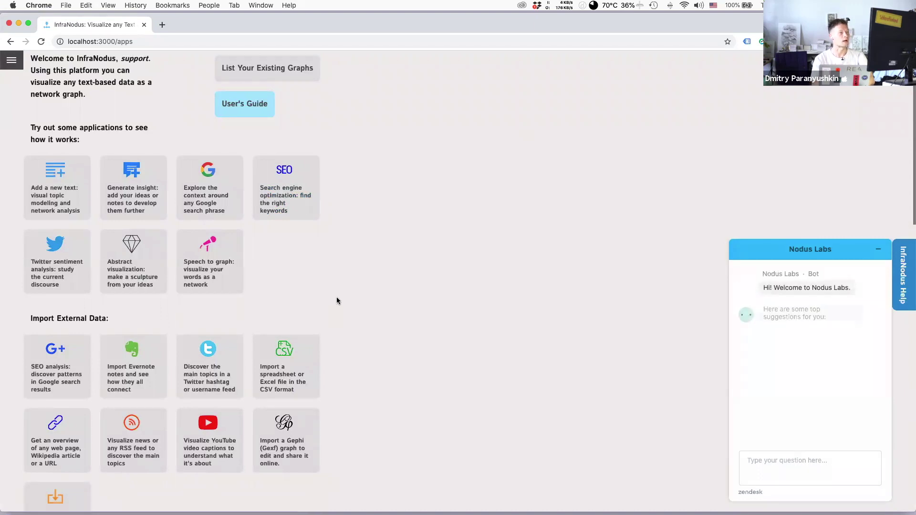
Open the first saved graph in the graph list and hide its text statements
click(12, 62)
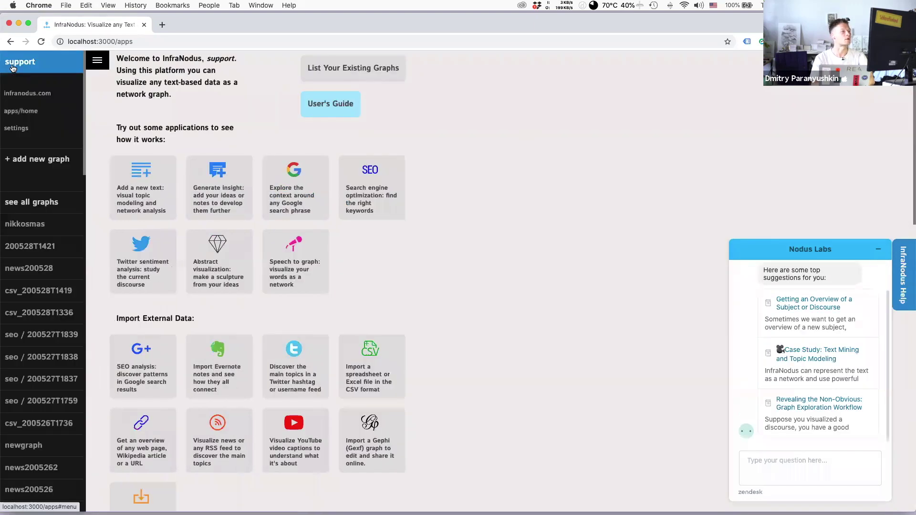
click(35, 228)
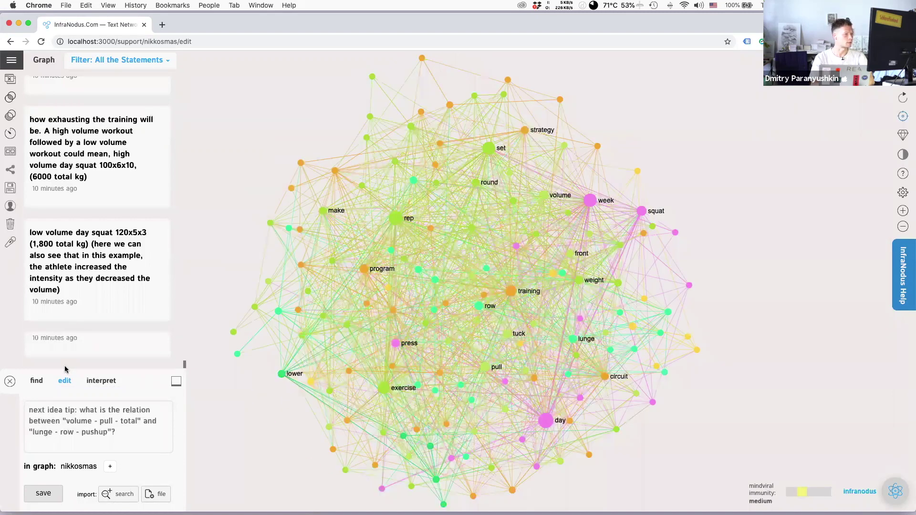
click(10, 382)
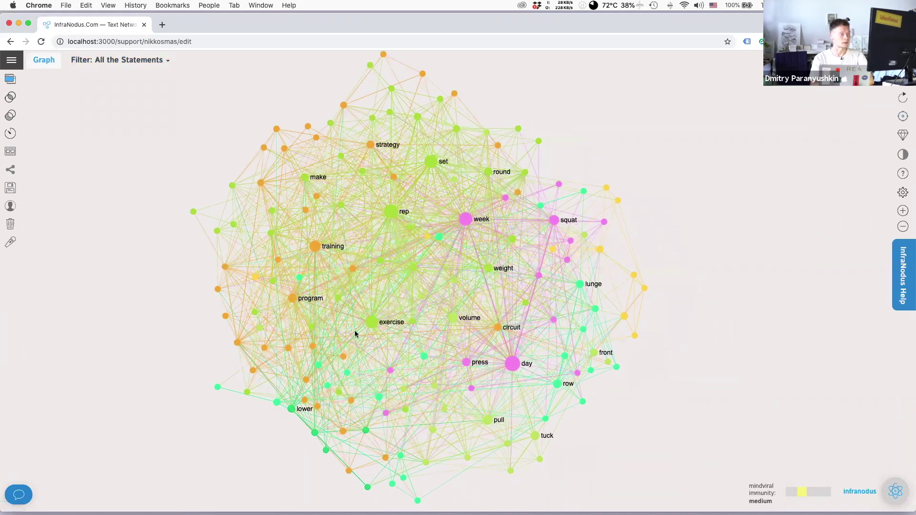
Show the graph's analytics and highlight the topical groups training–circuit–program and lunge–row–pushup
click(896, 491)
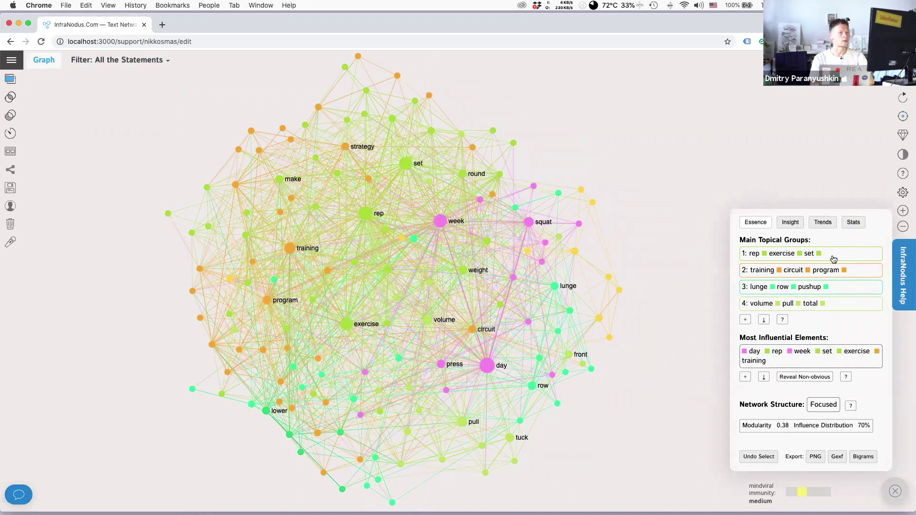
click(852, 272)
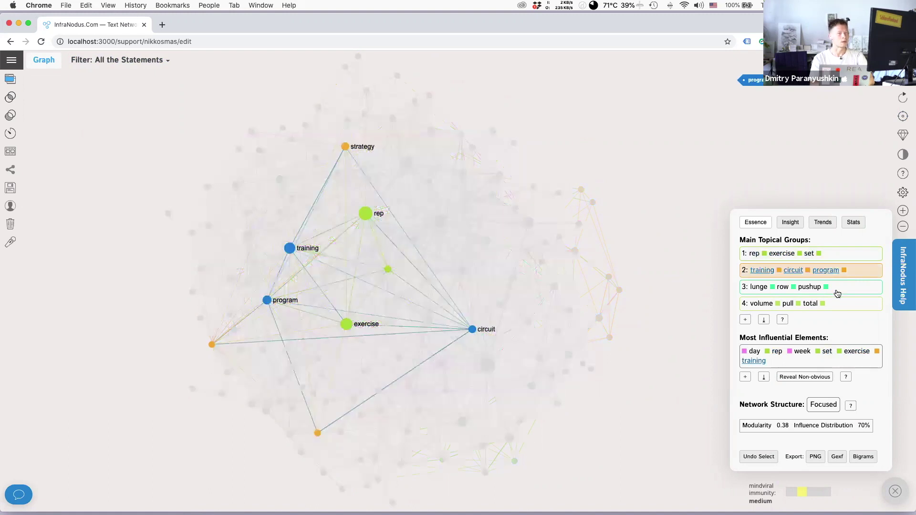
click(838, 293)
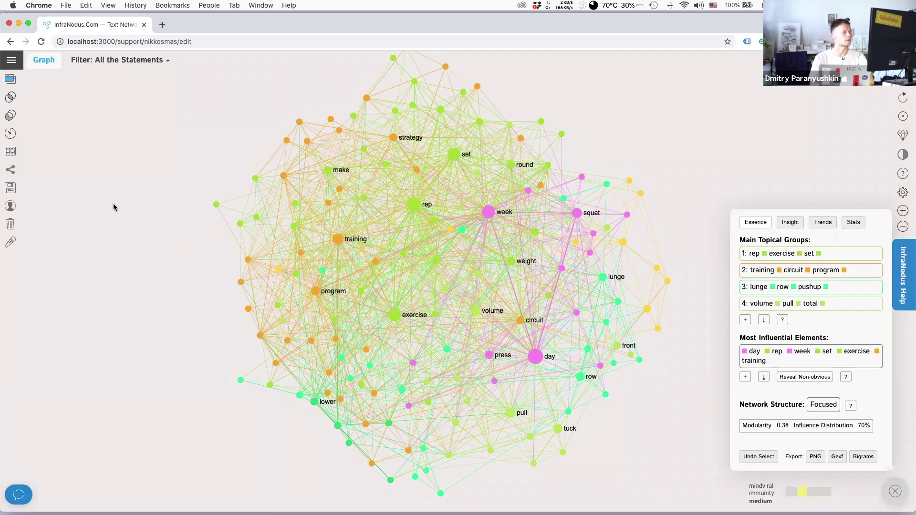
Activate the dynamic graph with evolution towards the final graph and show the text statements beside it
mouse_move(12, 134)
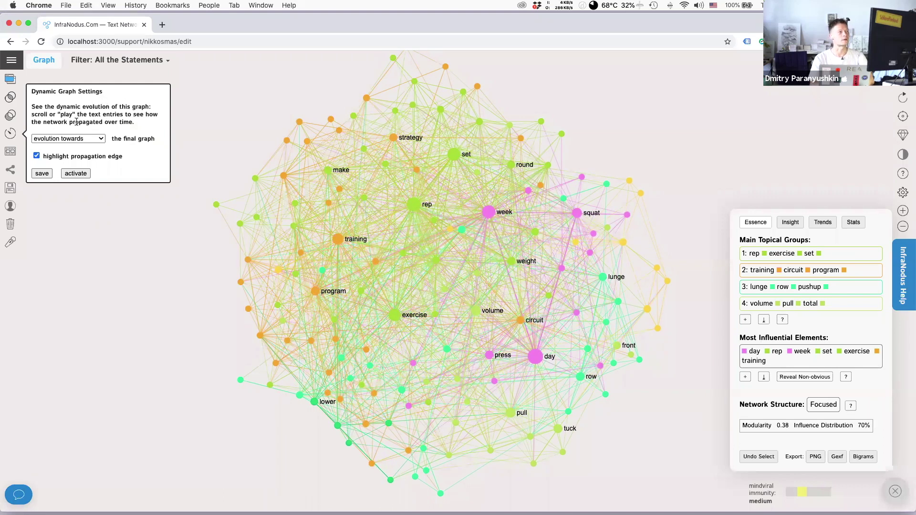
click(11, 154)
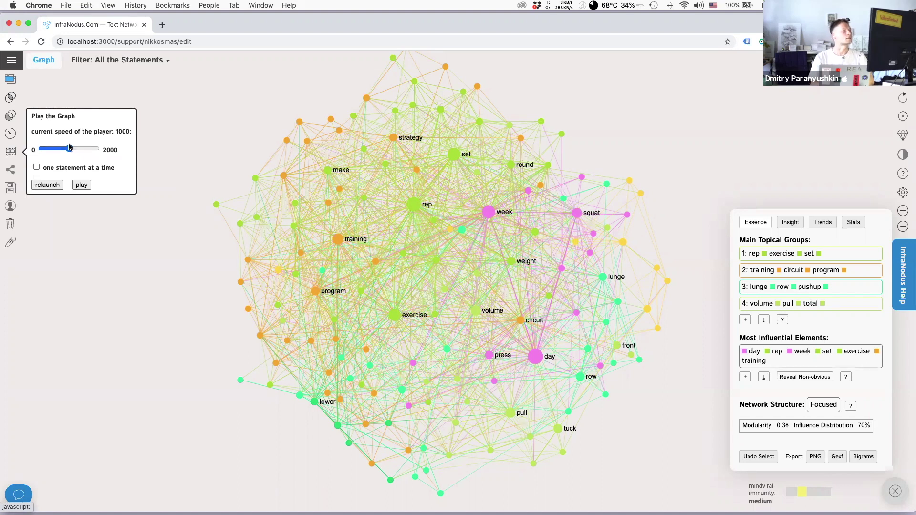
click(11, 134)
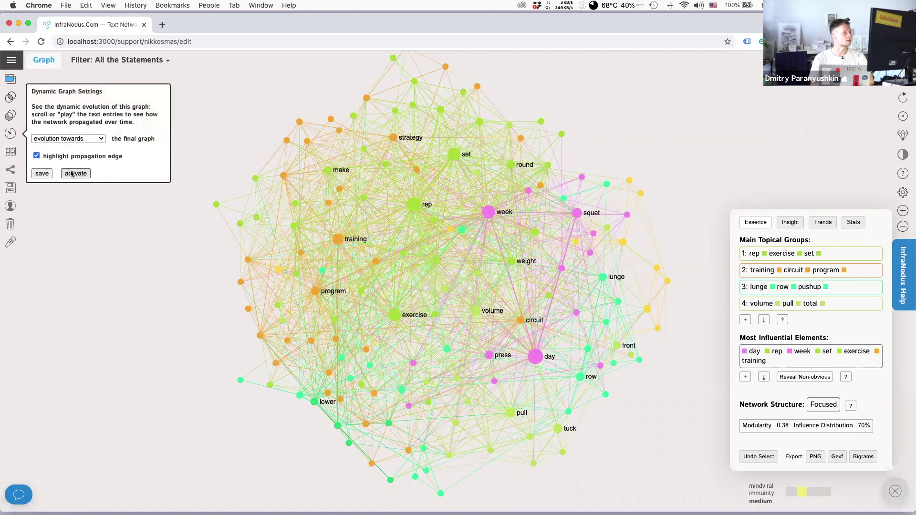
click(73, 173)
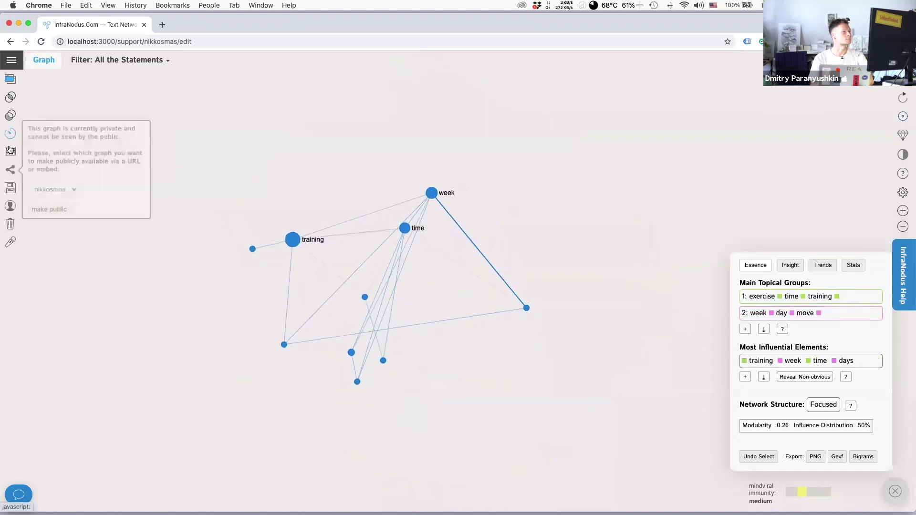
click(10, 79)
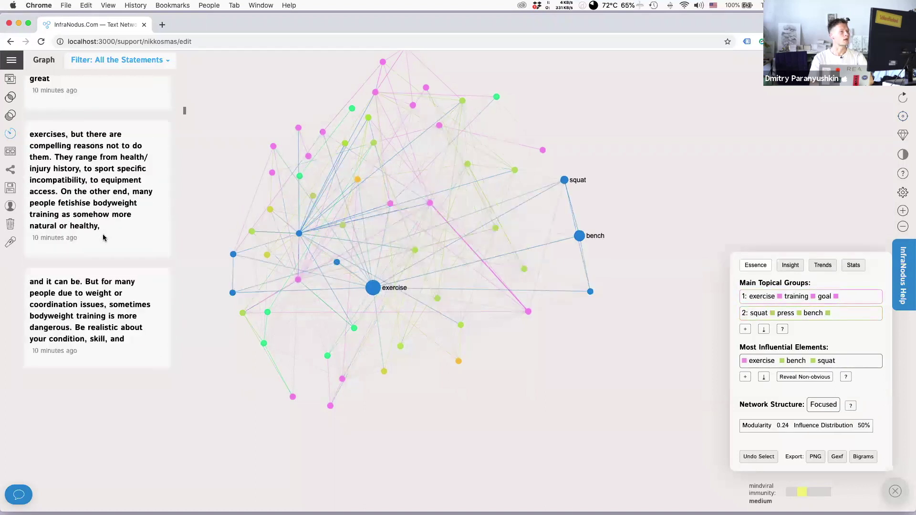
Play the graph's evolution and check its Insight and Essence analytics during playback
click(10, 153)
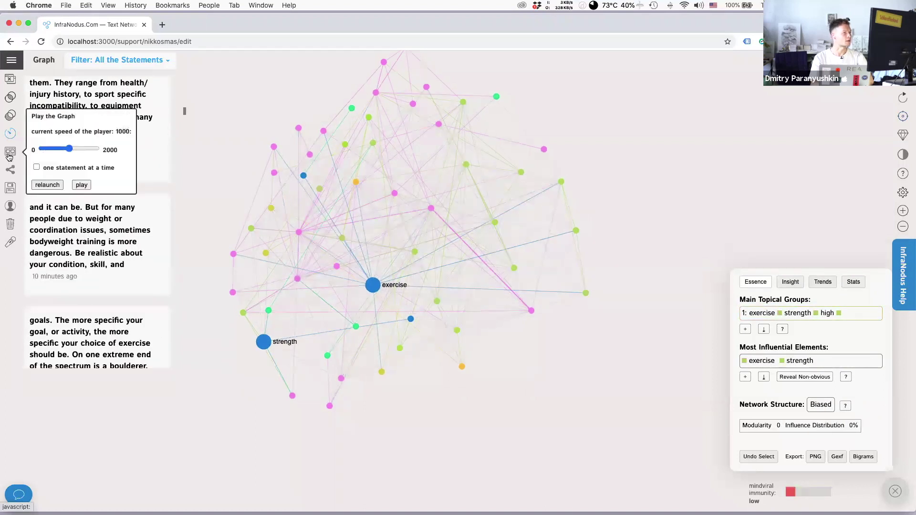
click(81, 185)
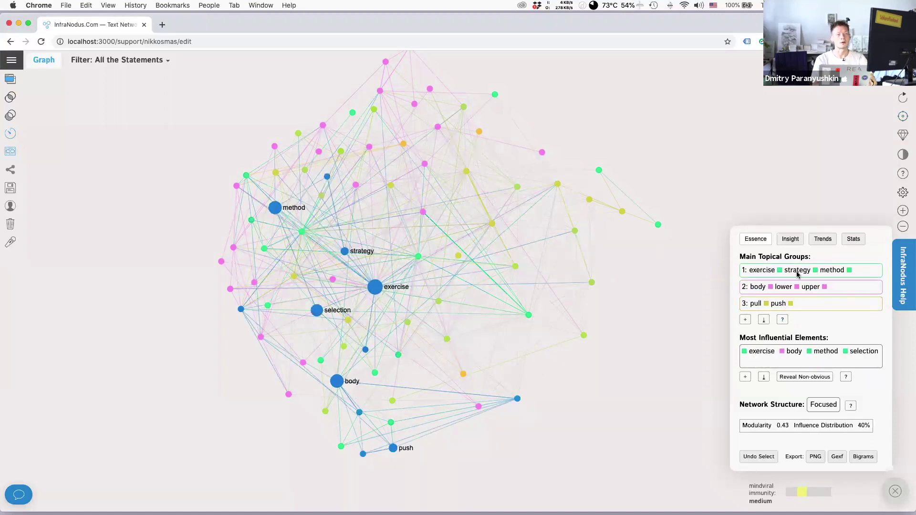
click(790, 248)
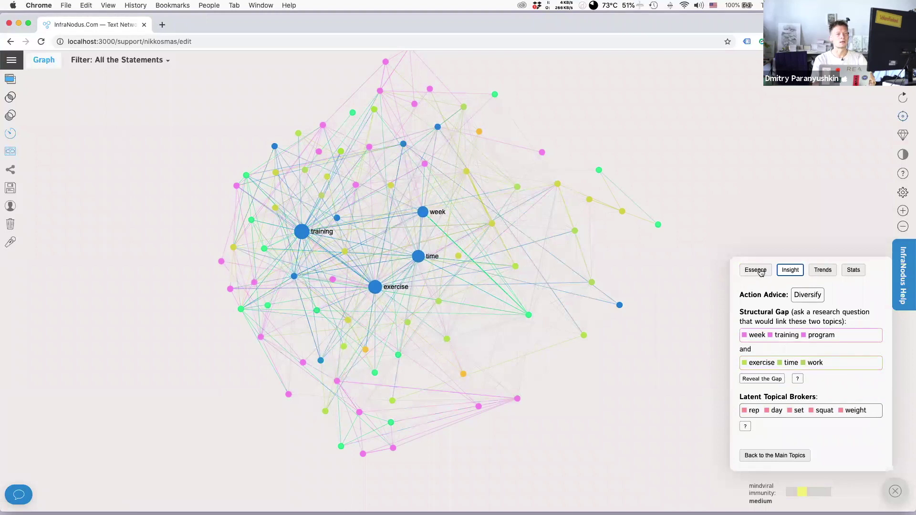
click(759, 270)
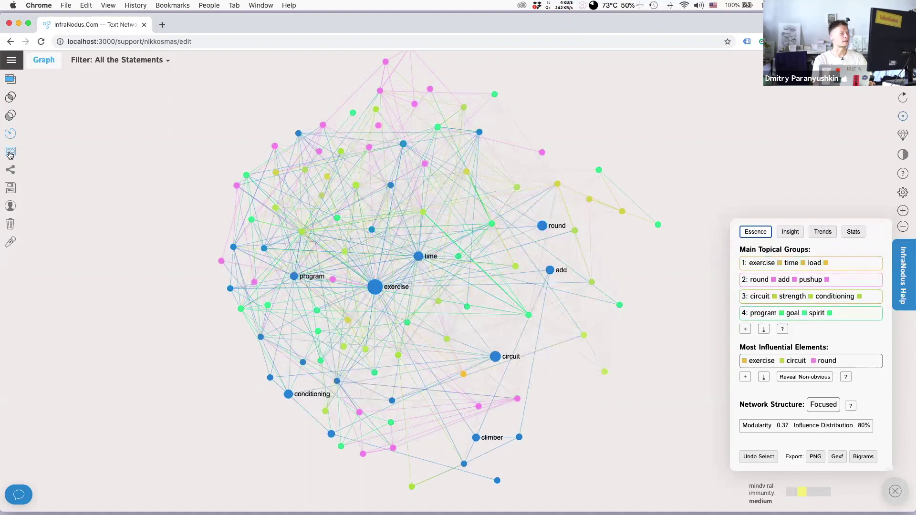
Set the dynamic graph to "visible time span in" the final graph, activate it and start the playback
mouse_move(9, 138)
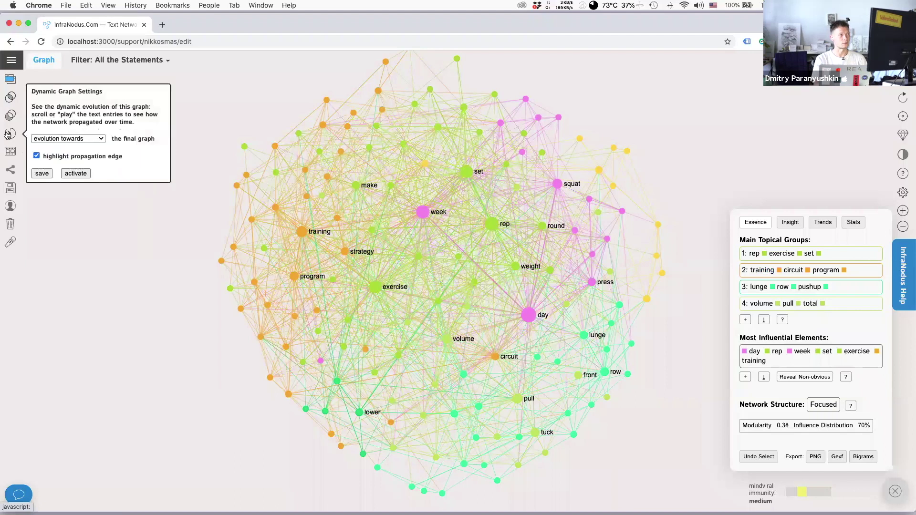
click(65, 138)
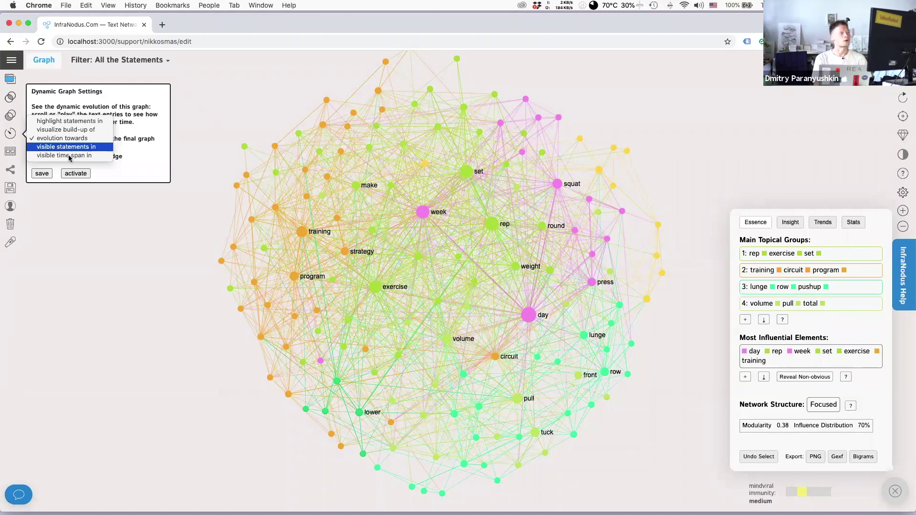
click(70, 158)
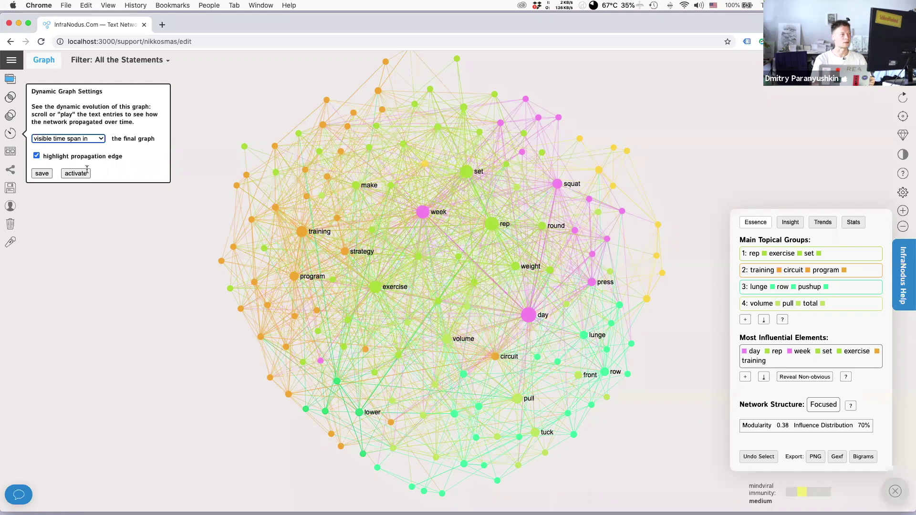
click(78, 173)
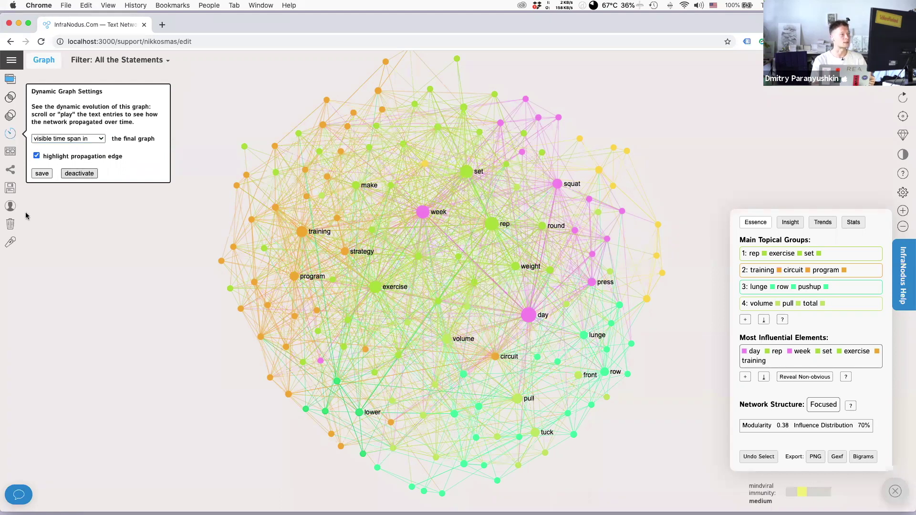
click(11, 151)
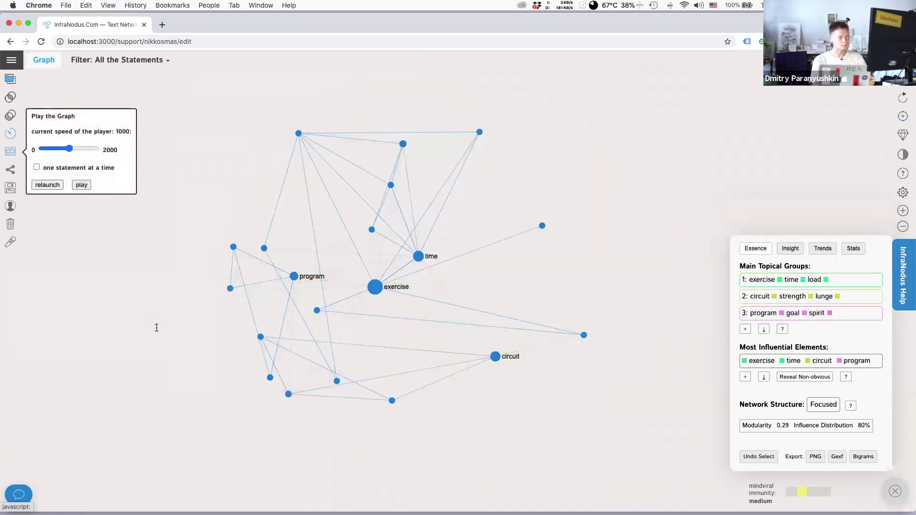
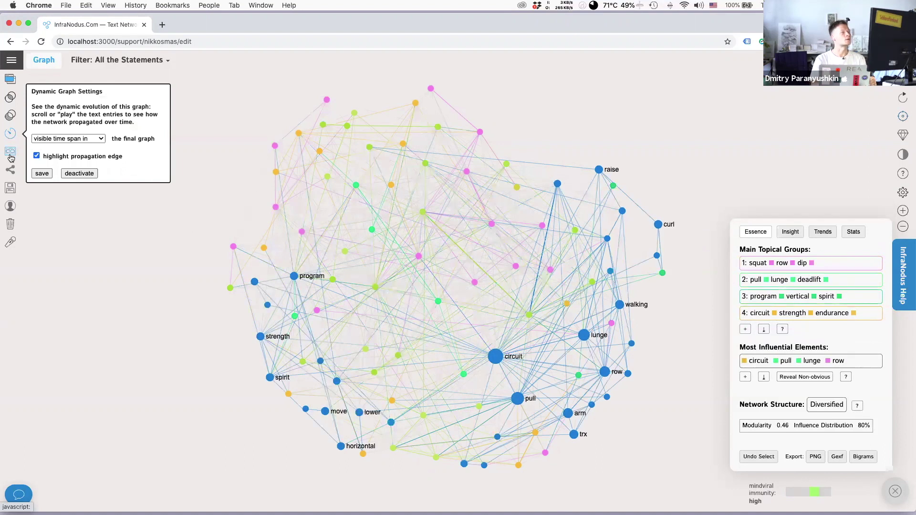
Stop the graph playback and deactivate the dynamic graph
click(10, 150)
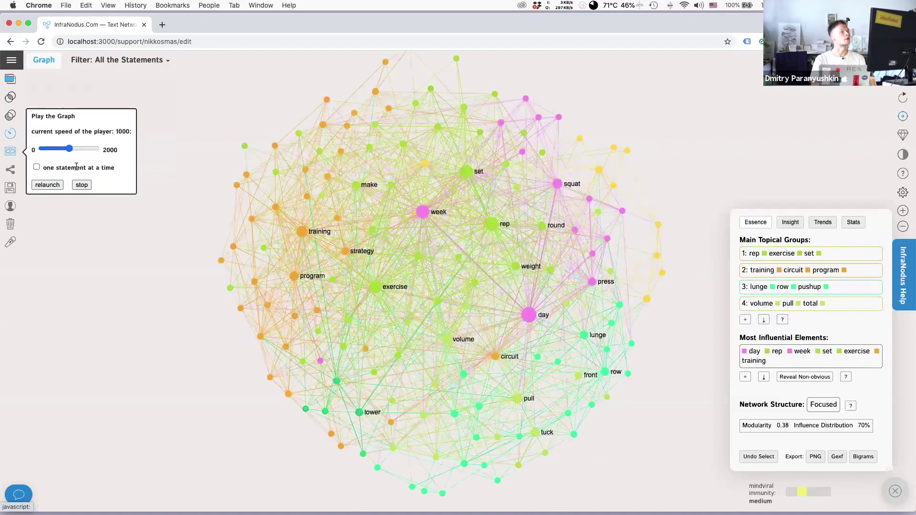
click(76, 166)
click(79, 174)
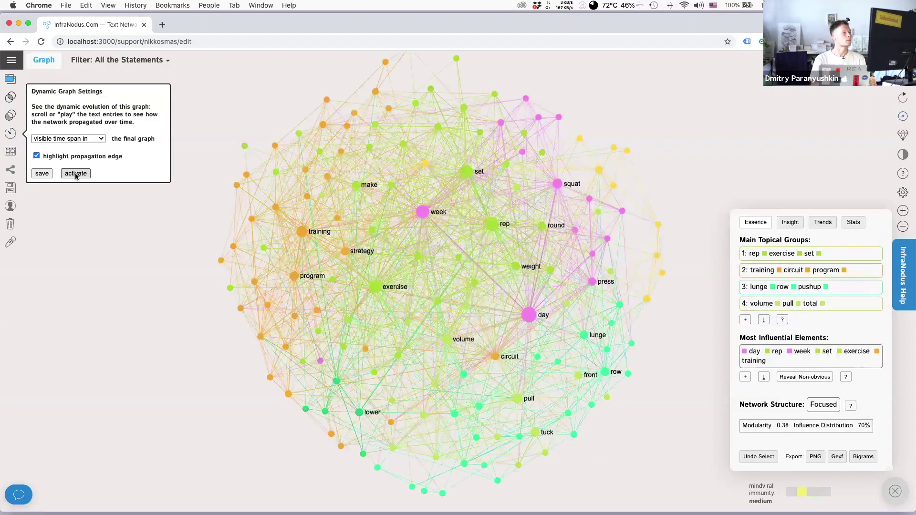
Play the dynamic graph in "highlight statements in" mode, ending with the dynamic view deactivated
click(54, 139)
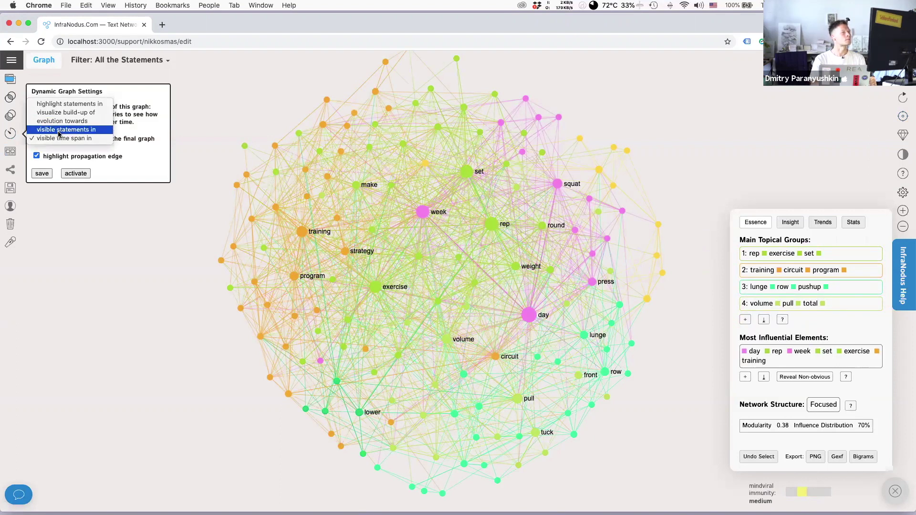
click(66, 105)
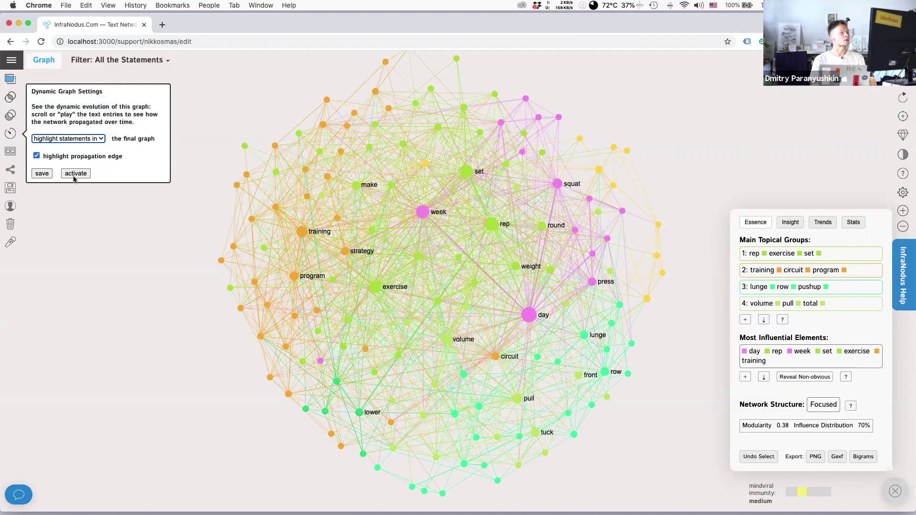
click(75, 174)
click(11, 152)
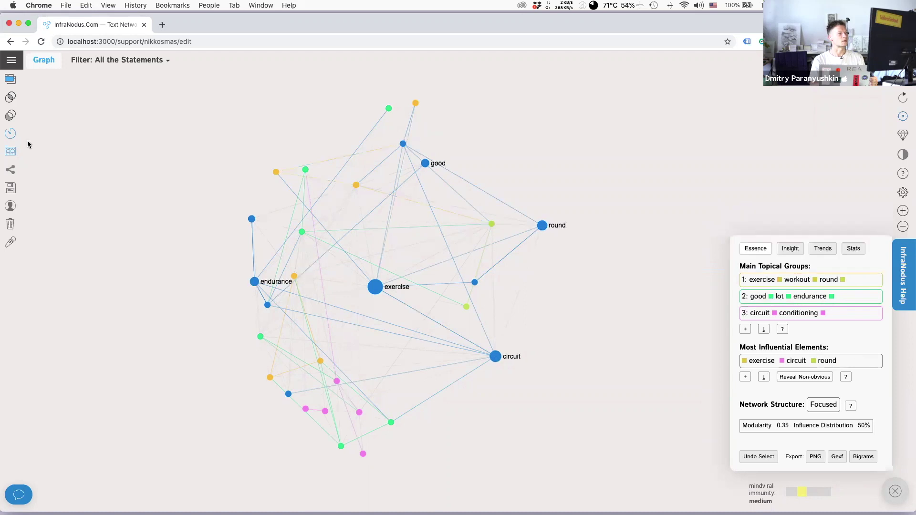
click(11, 136)
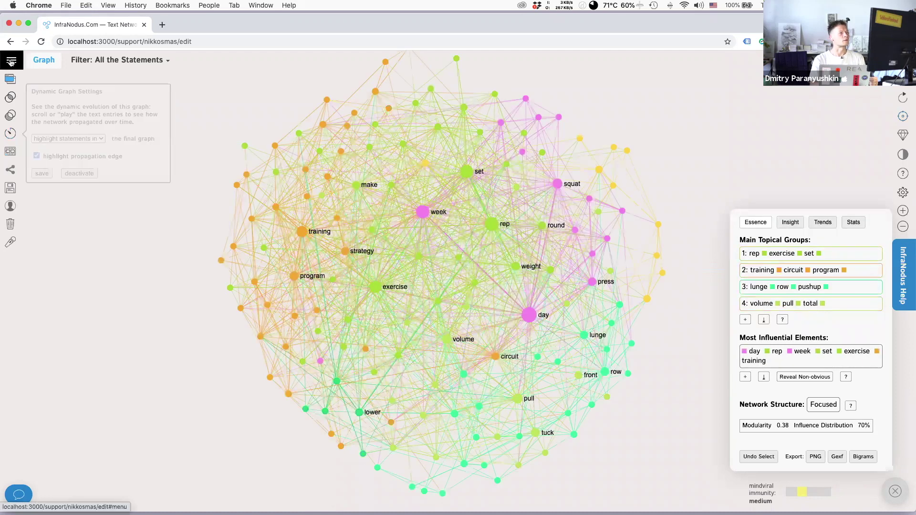
Open the Twitter sentiment analysis app from the apps page and generate a graph of the Twitter discourse
click(22, 116)
click(21, 115)
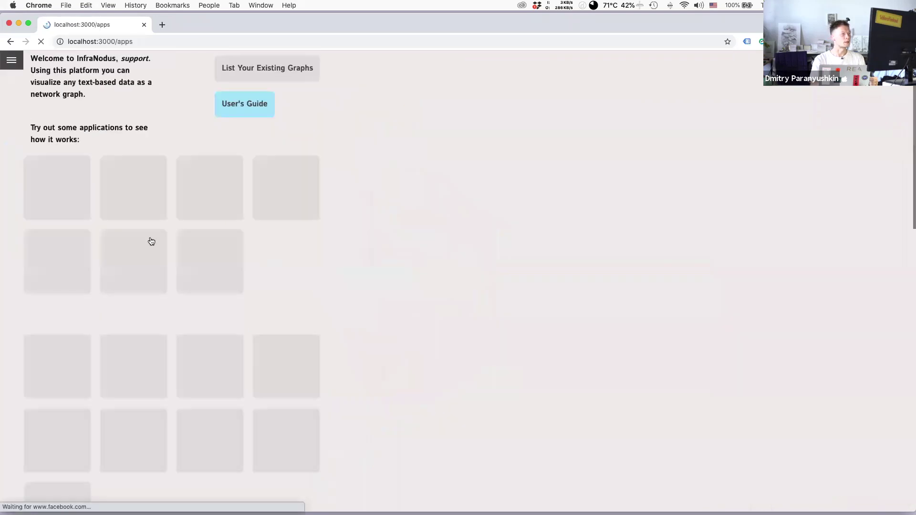
click(56, 248)
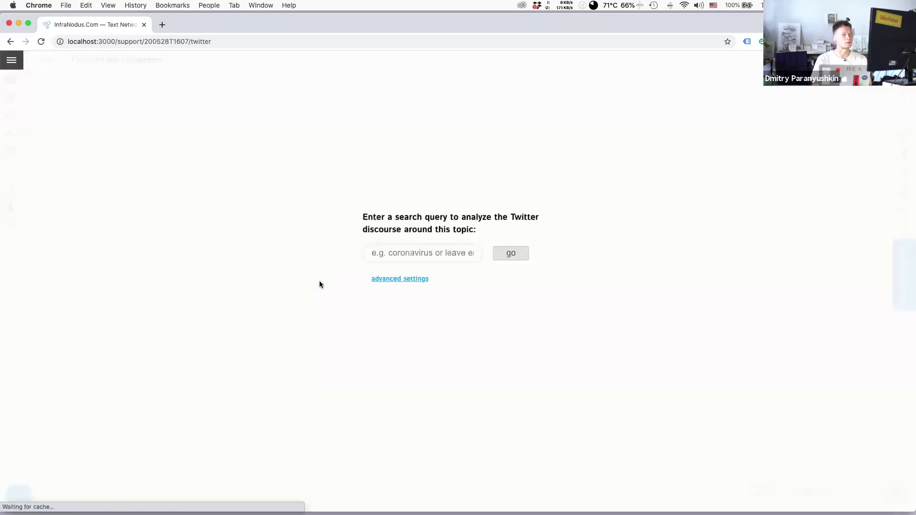
click(512, 253)
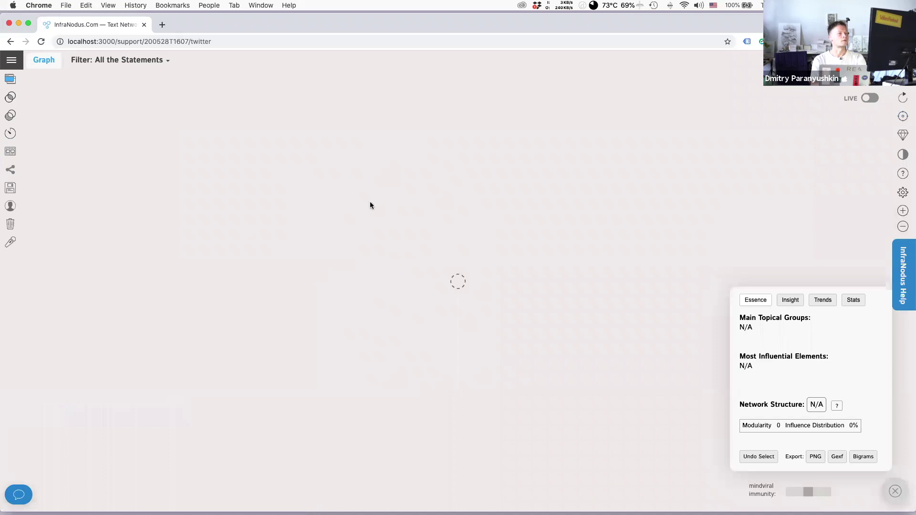
Play the dynamic evolution of the Twitter discourse graph and stop the player
click(10, 153)
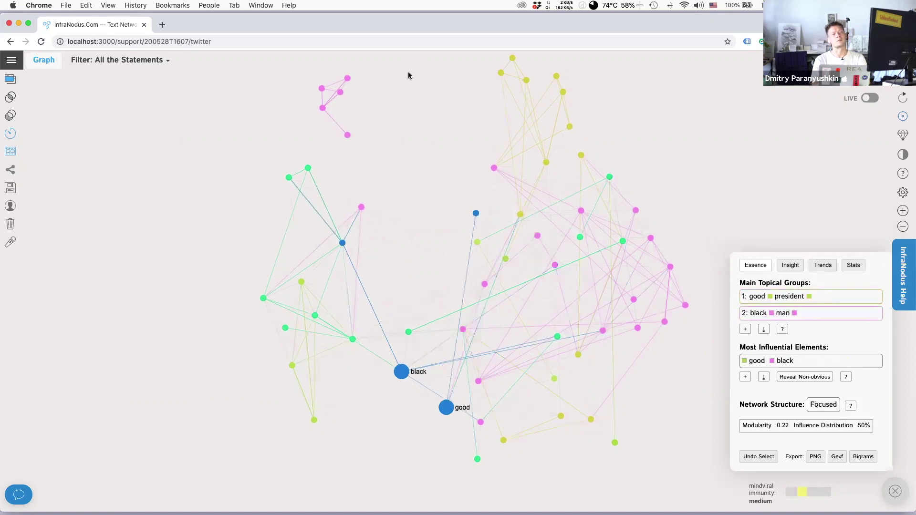
click(11, 152)
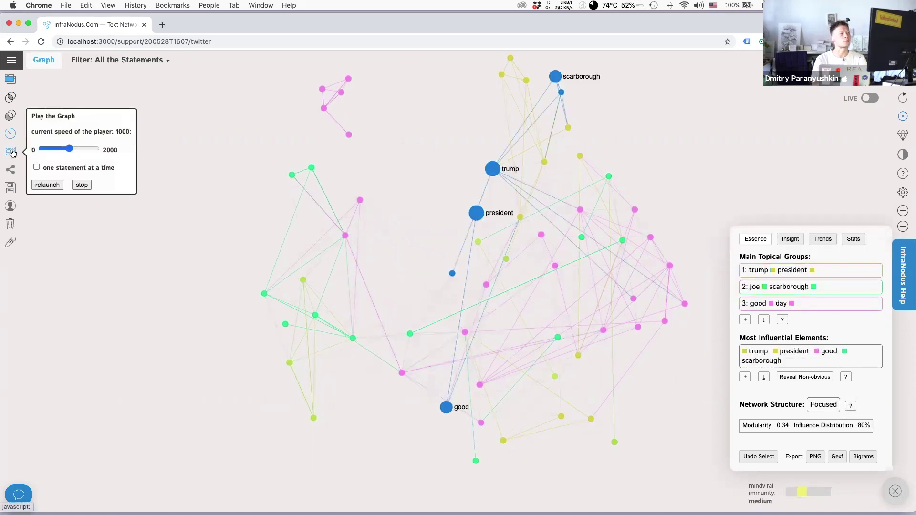
Stop the Twitter graph playback, dismiss the player settings and leave the print dialog without saving
click(81, 185)
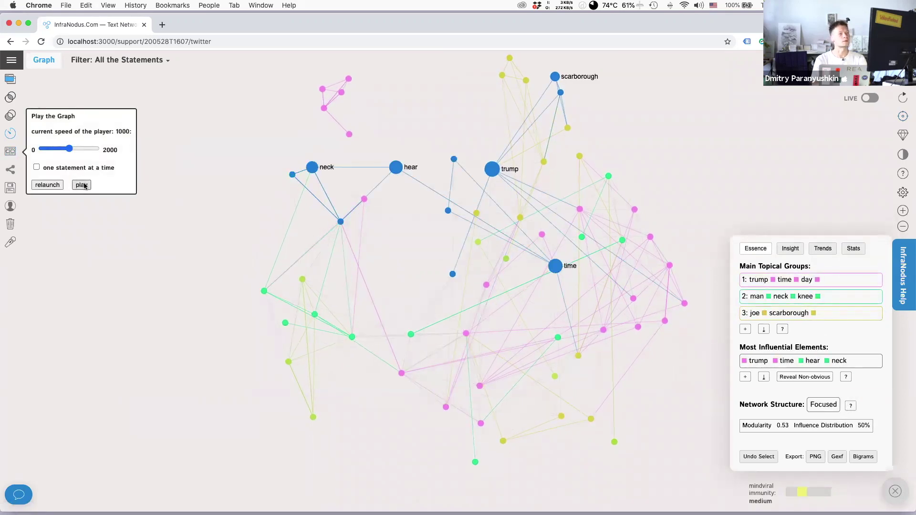
click(374, 201)
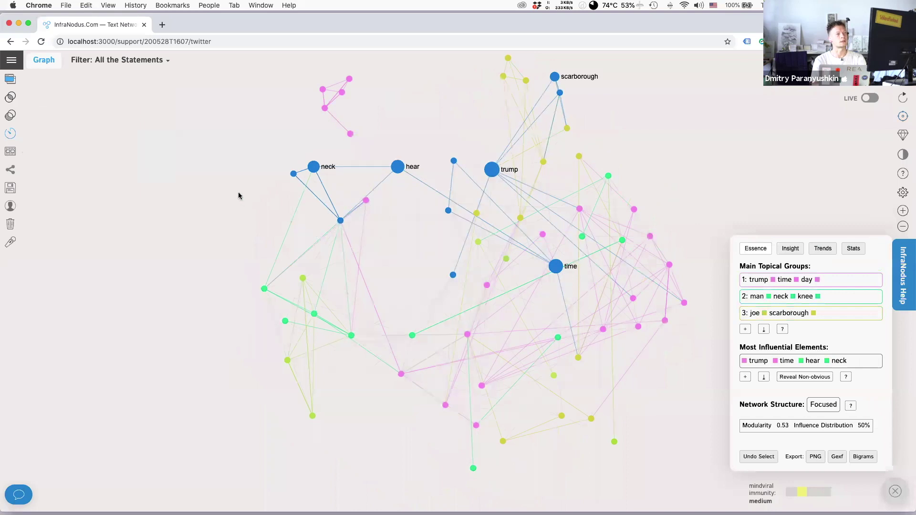
click(815, 458)
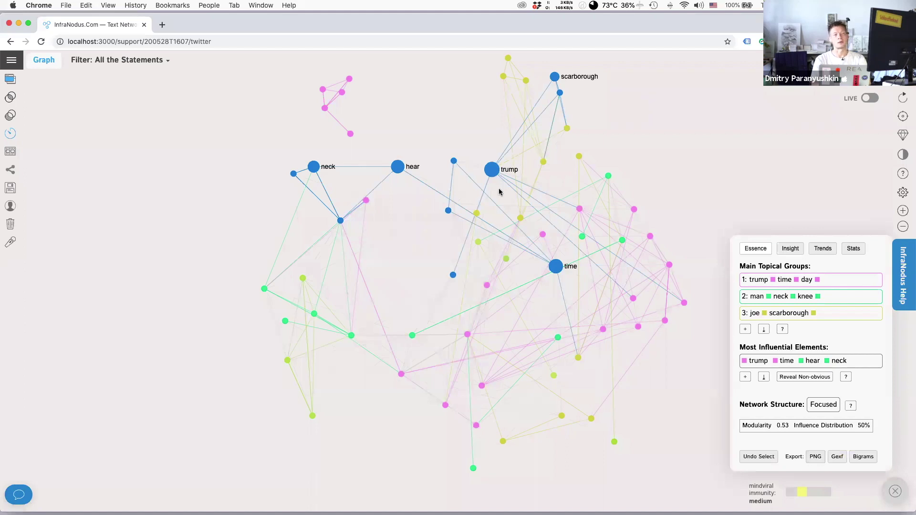
key(super+p)
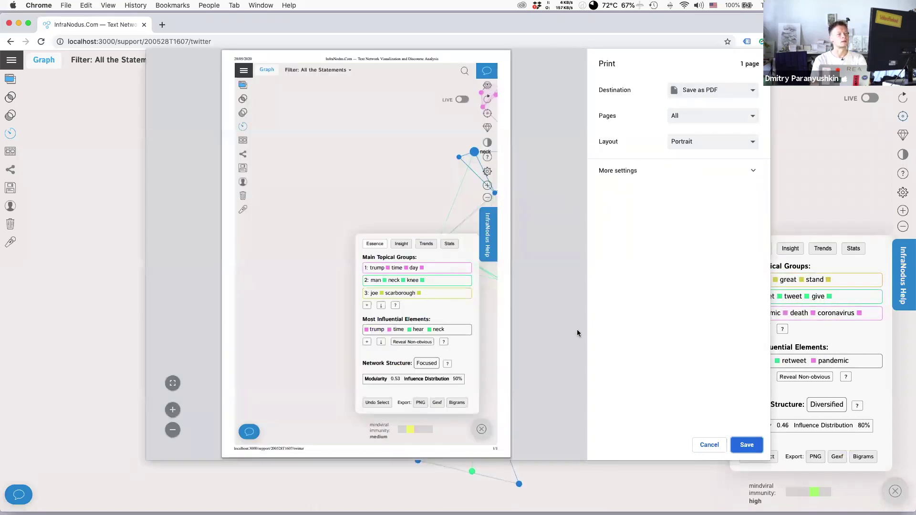
click(717, 447)
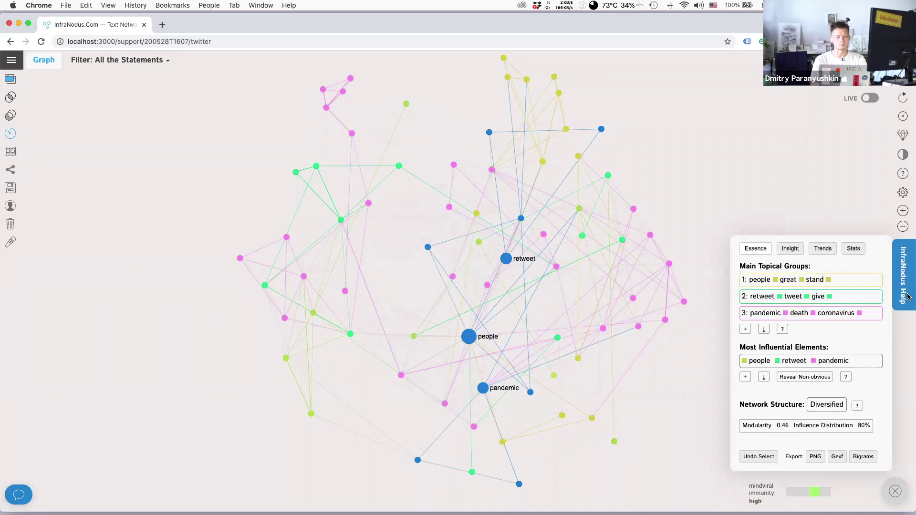
Save "visualize build-up of" as the dynamic graph mode and deactivate the dynamic view
click(11, 136)
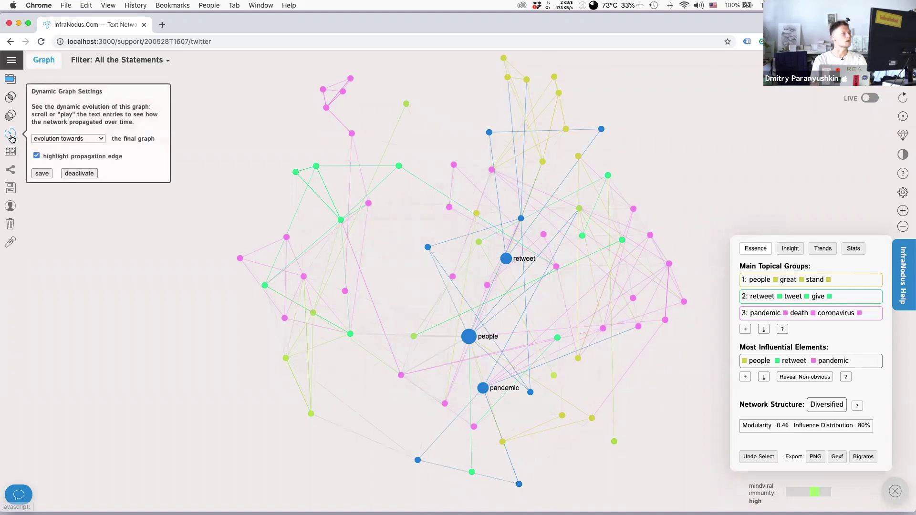
click(75, 138)
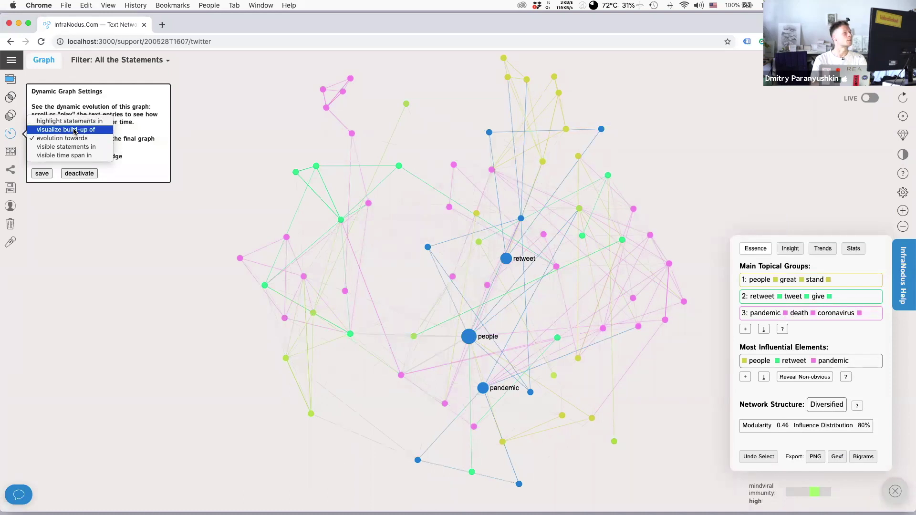
click(50, 174)
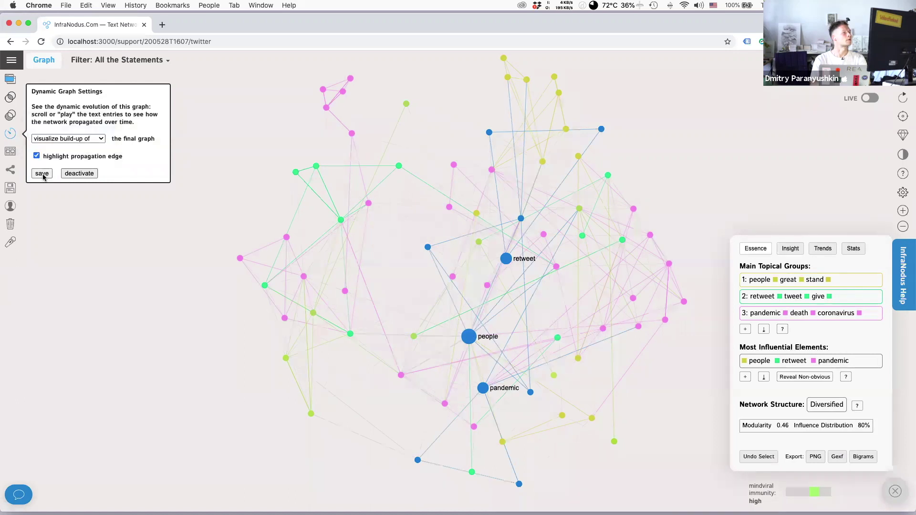
click(79, 175)
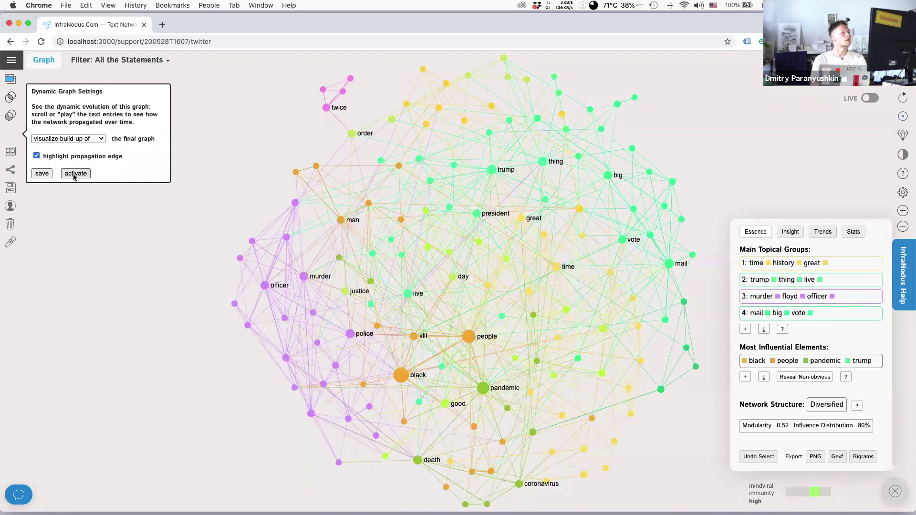
Play the build-up of the Twitter graph, briefly showing its statements, and end with the dynamic view deactivated
click(11, 153)
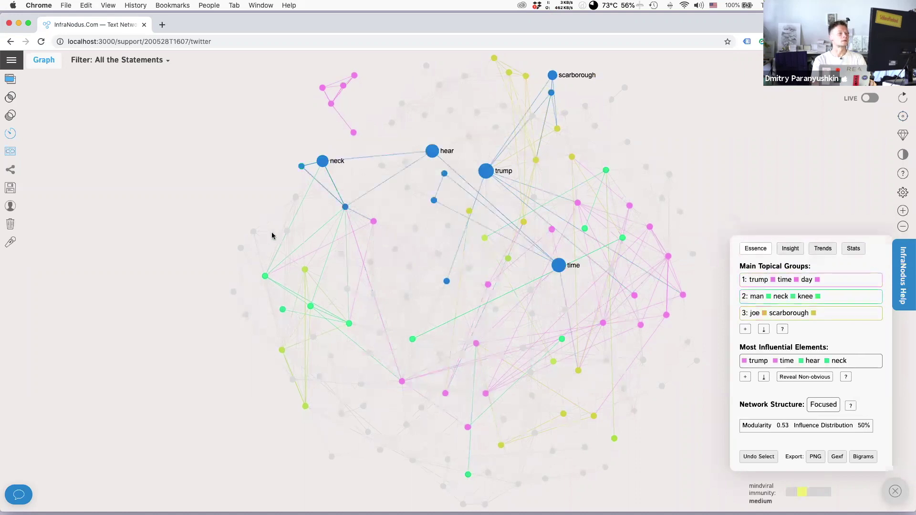
click(10, 80)
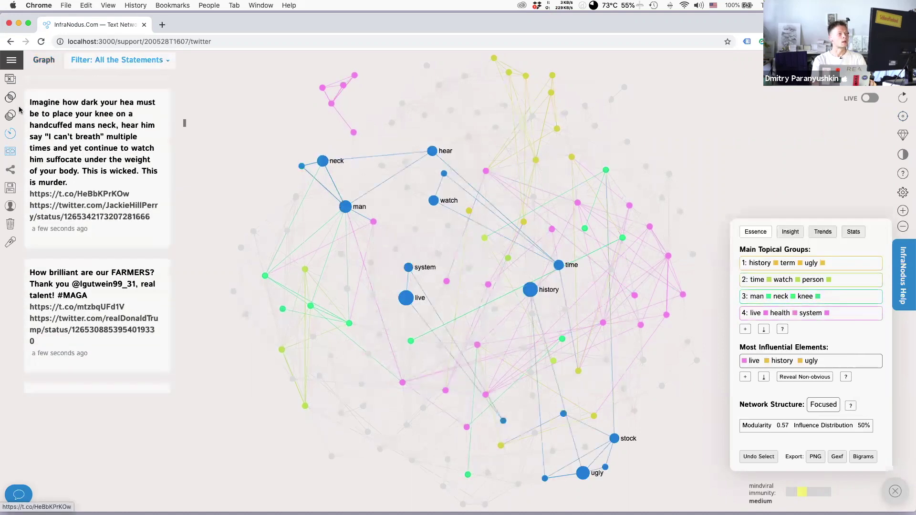
click(10, 84)
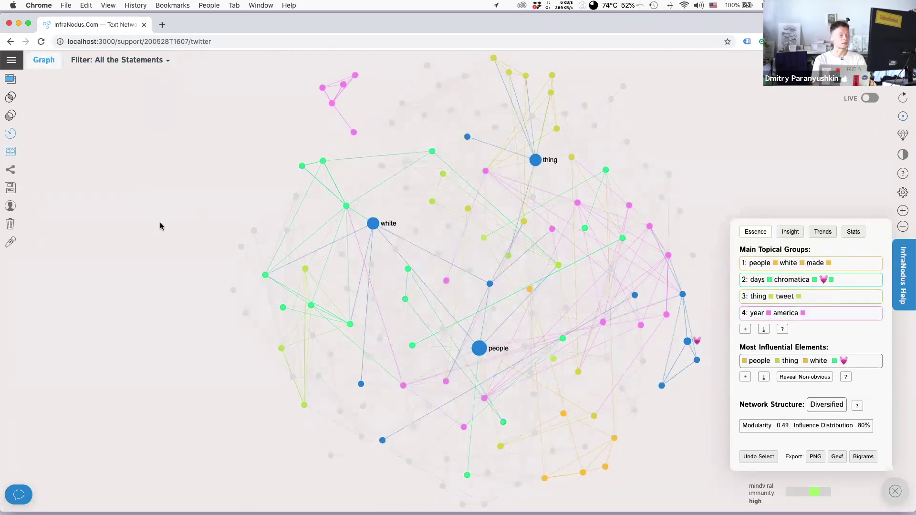
click(11, 135)
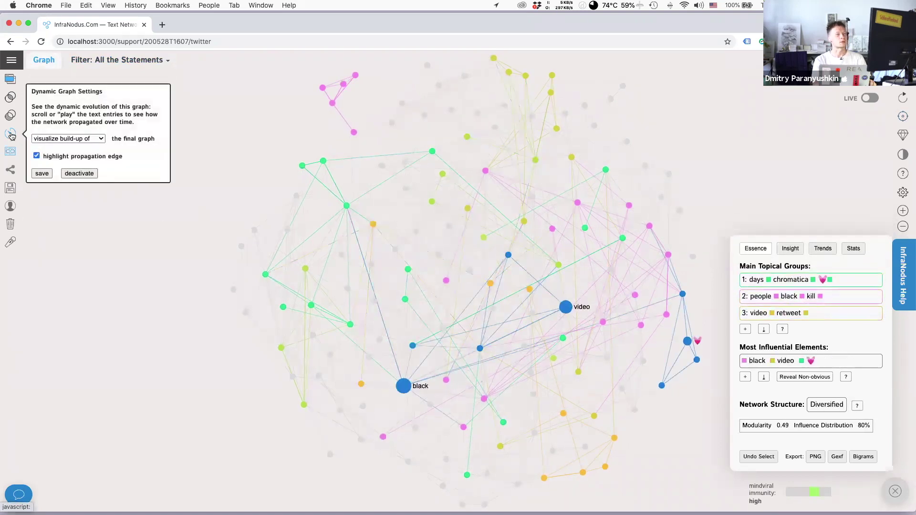
click(10, 151)
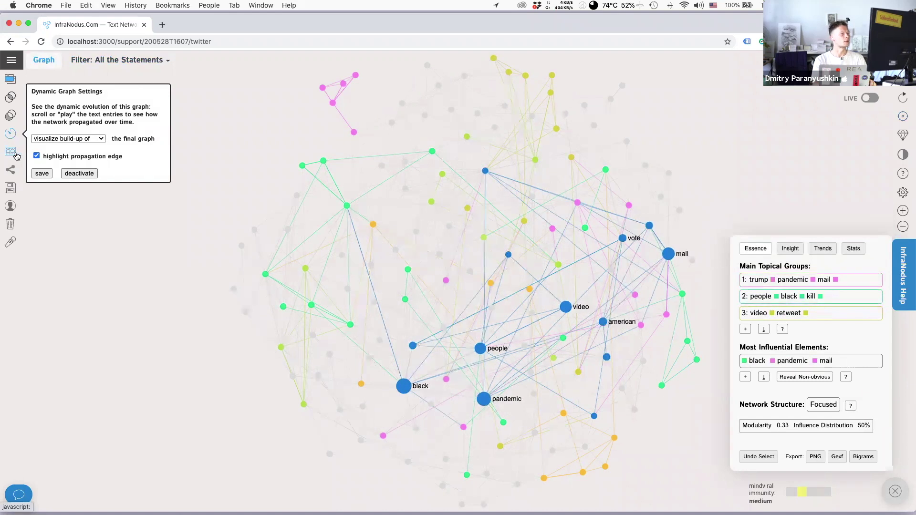
click(174, 250)
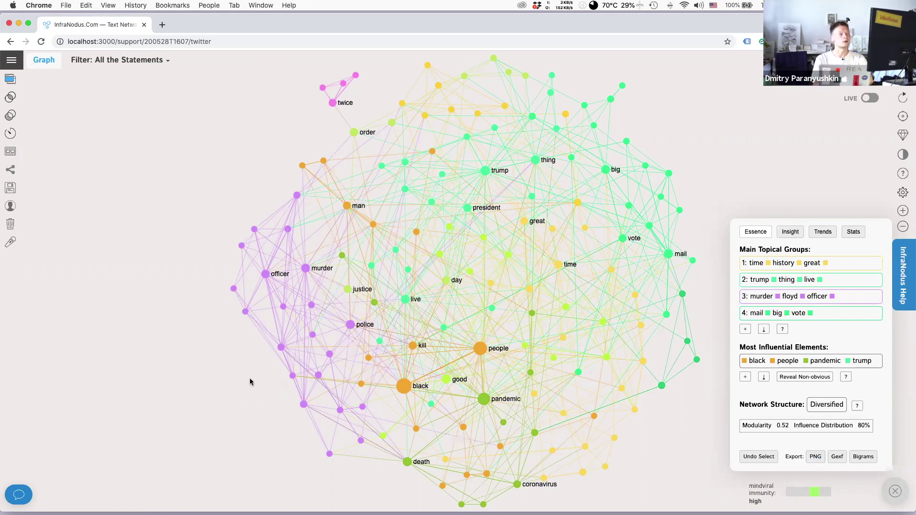
Show the list of Twitter statements beside the full graph and read through the tweets behind its topics
drag(250, 382, 192, 380)
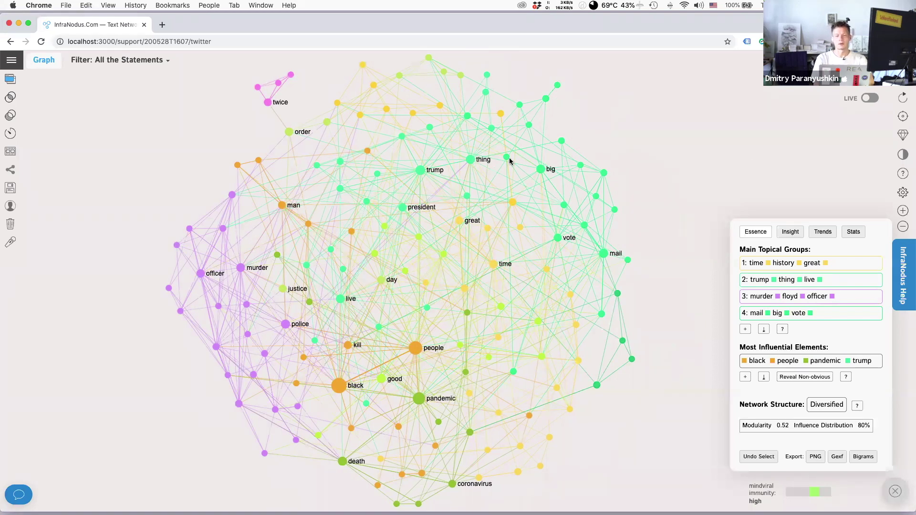
click(10, 79)
scroll(93, 209, up, 3)
scroll(93, 209, down, 5)
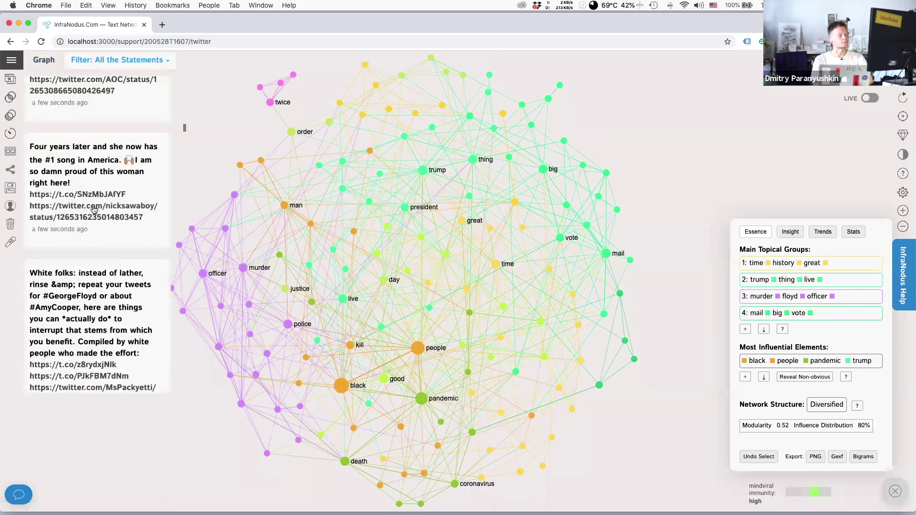
scroll(94, 209, down, 10)
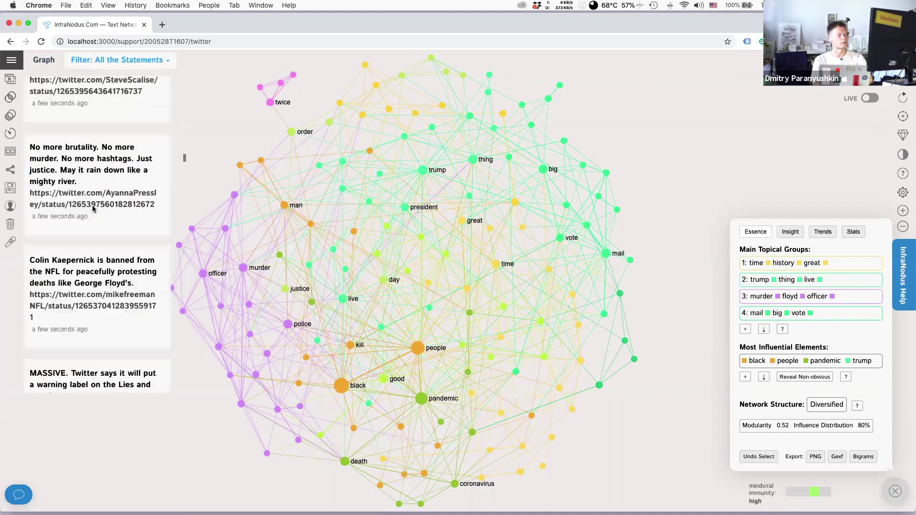
scroll(93, 205, down, 7)
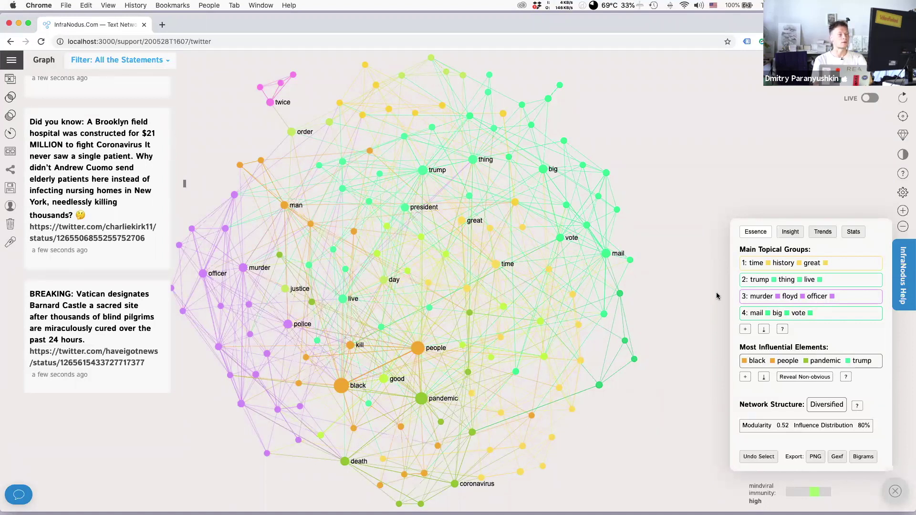
click(10, 80)
click(10, 81)
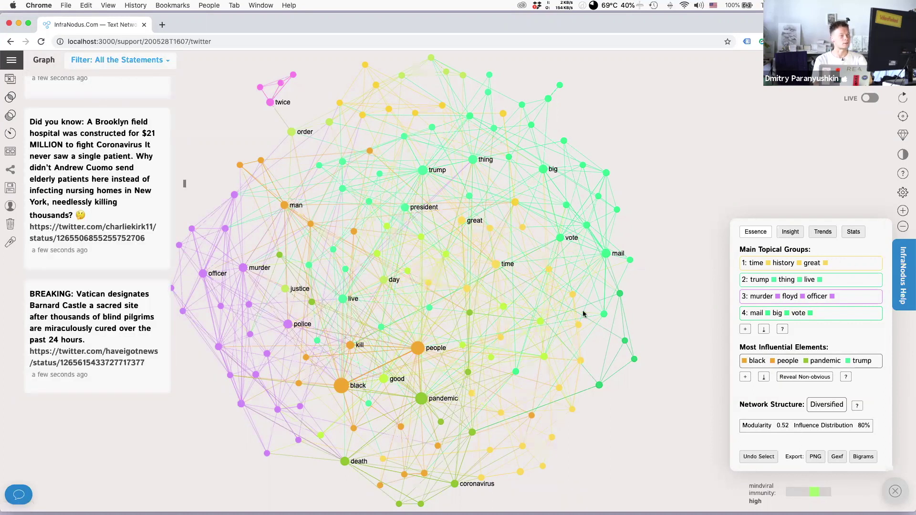
scroll(137, 325, down, 15)
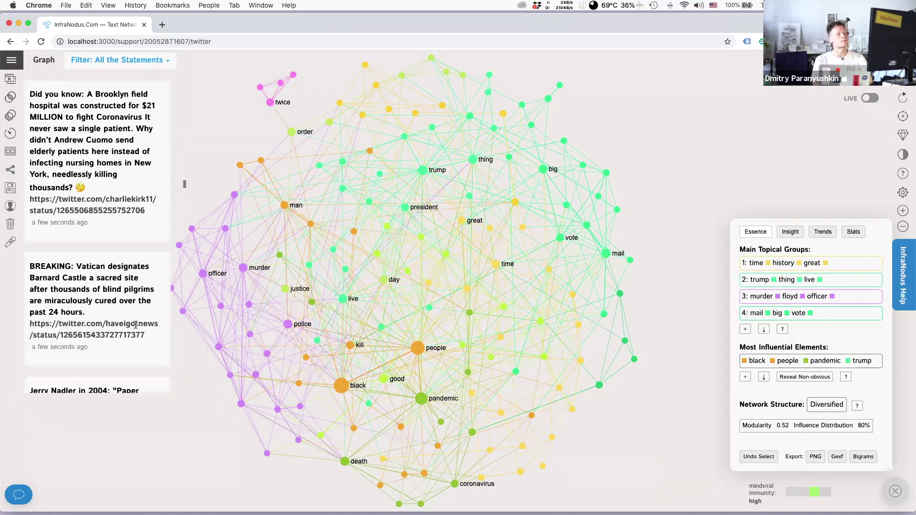
scroll(137, 327, down, 20)
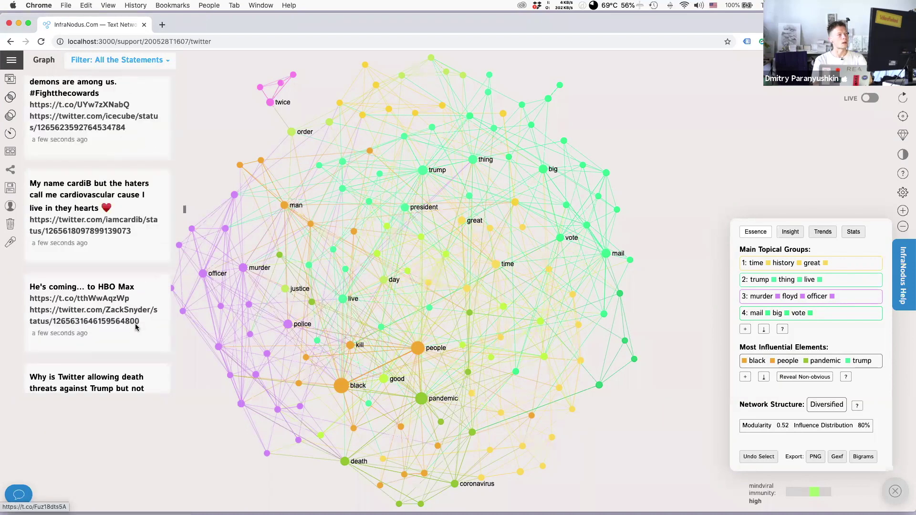
scroll(136, 326, down, 15)
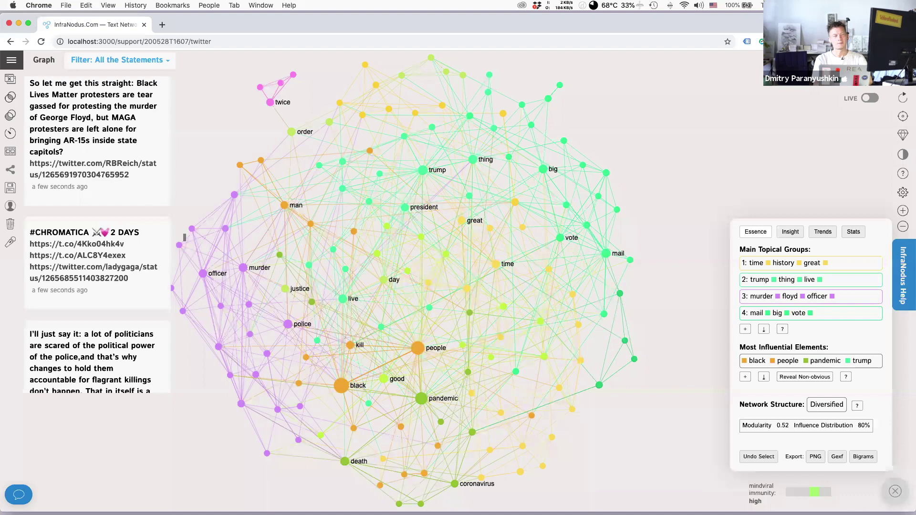
drag(557, 173, 636, 174)
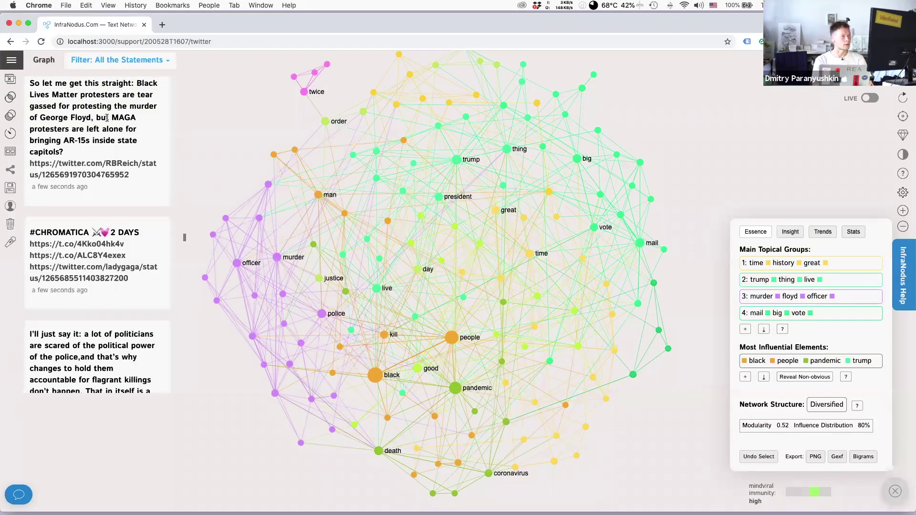
scroll(122, 215, up, 5)
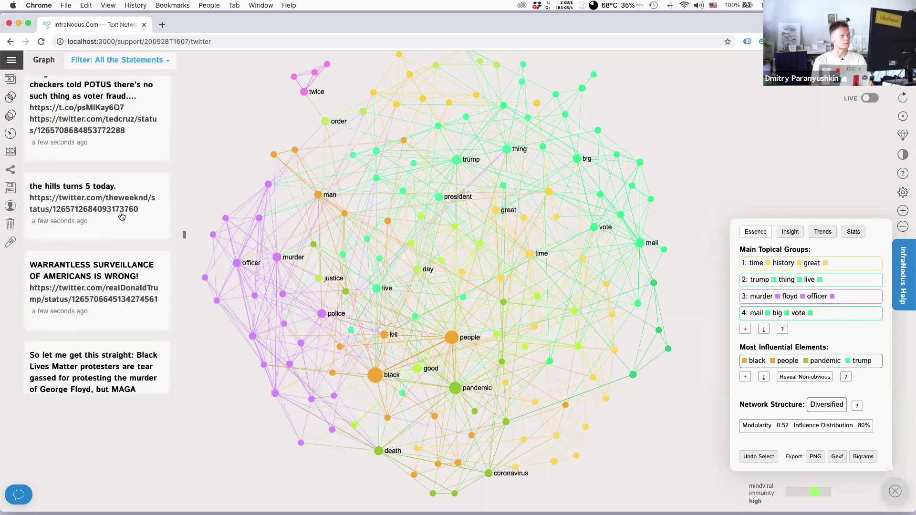
scroll(107, 99, down, 3)
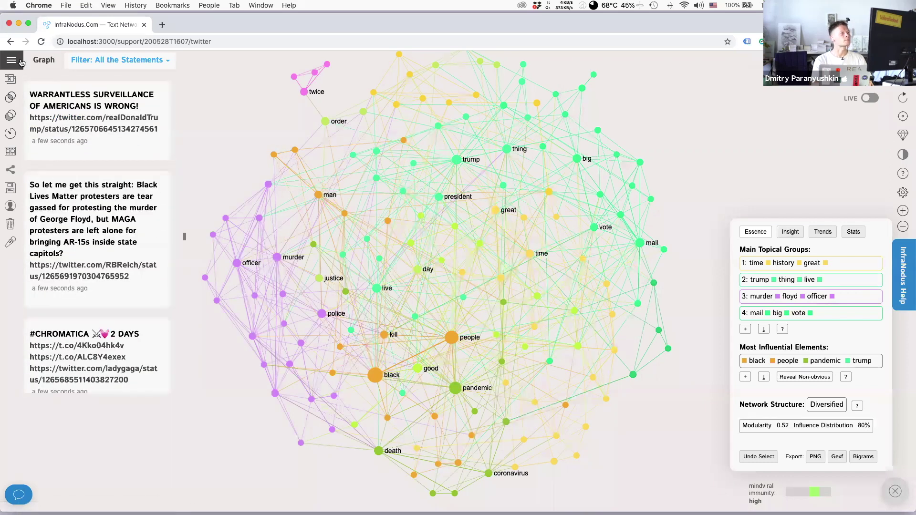
click(119, 60)
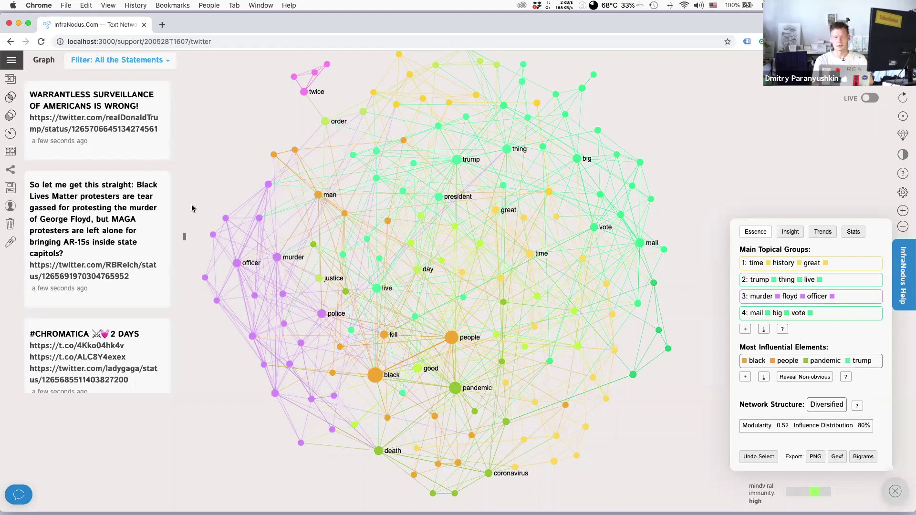
Open the RSS news import from the apps page and save "News of the Day" in the context news200528a
click(12, 59)
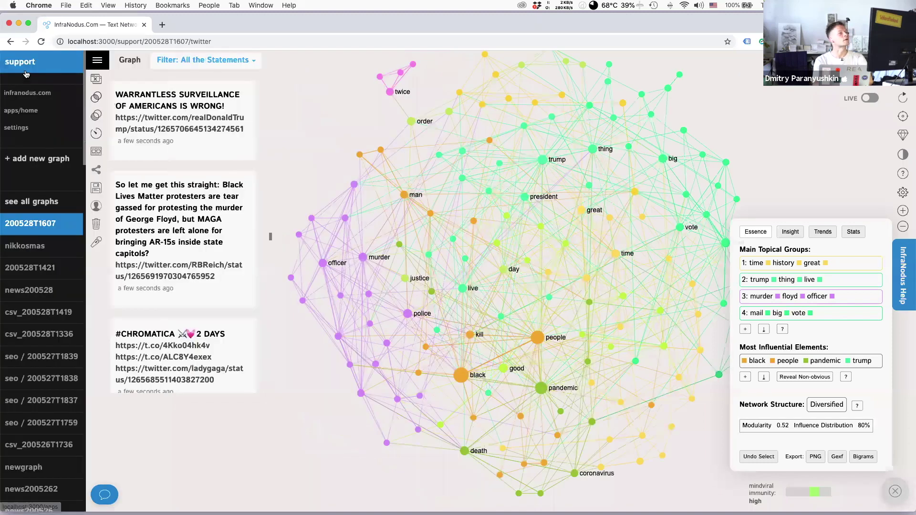
click(29, 112)
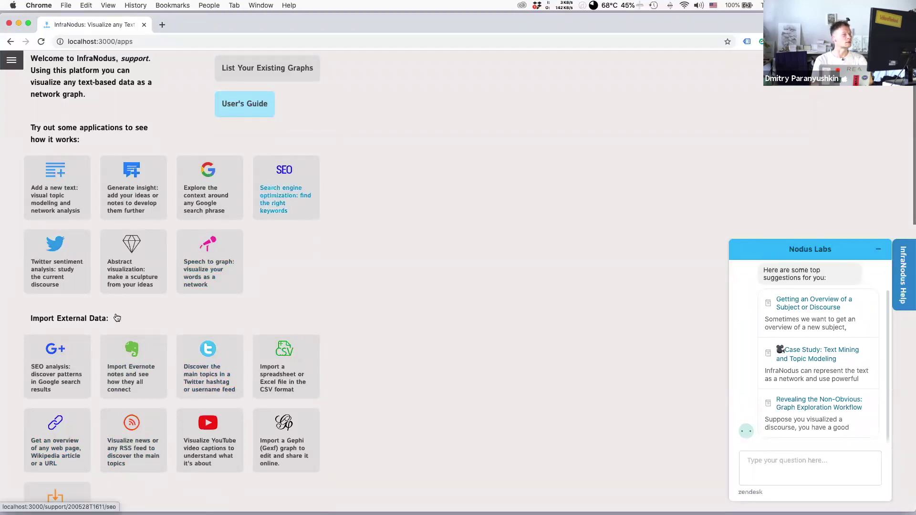
click(143, 454)
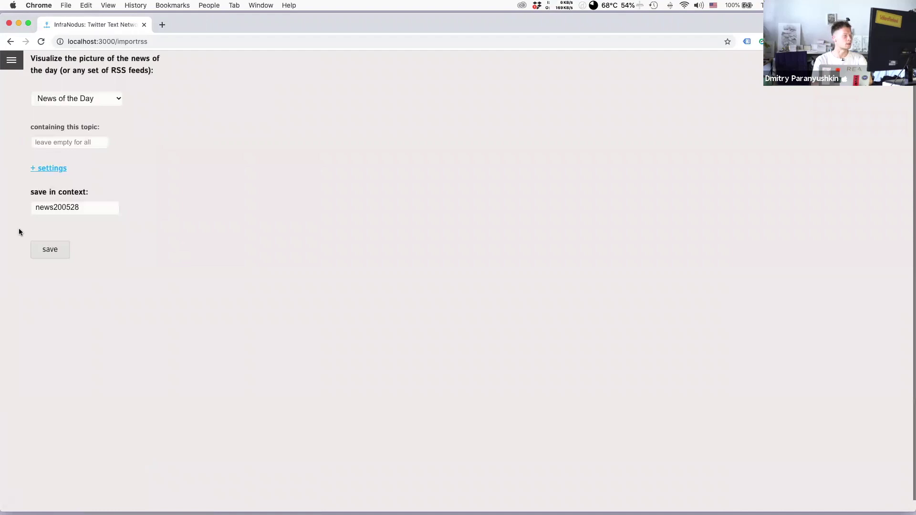
click(87, 208)
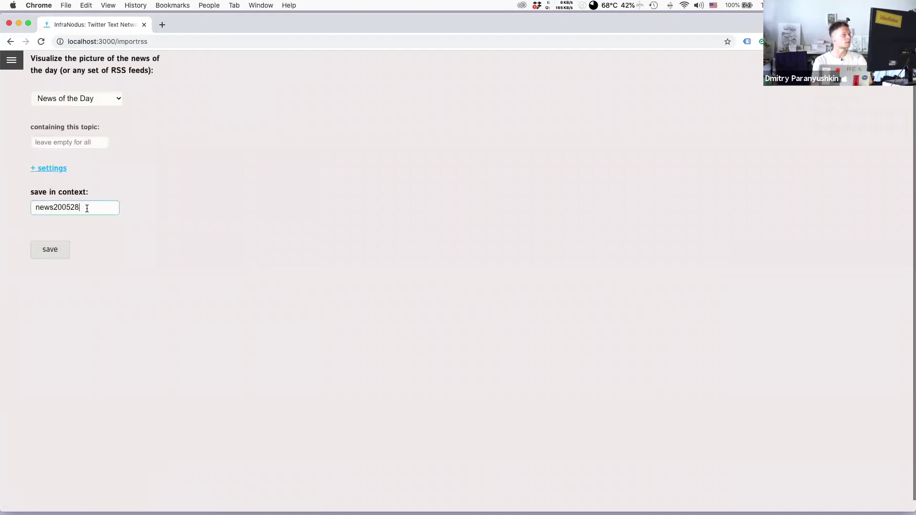
click(48, 252)
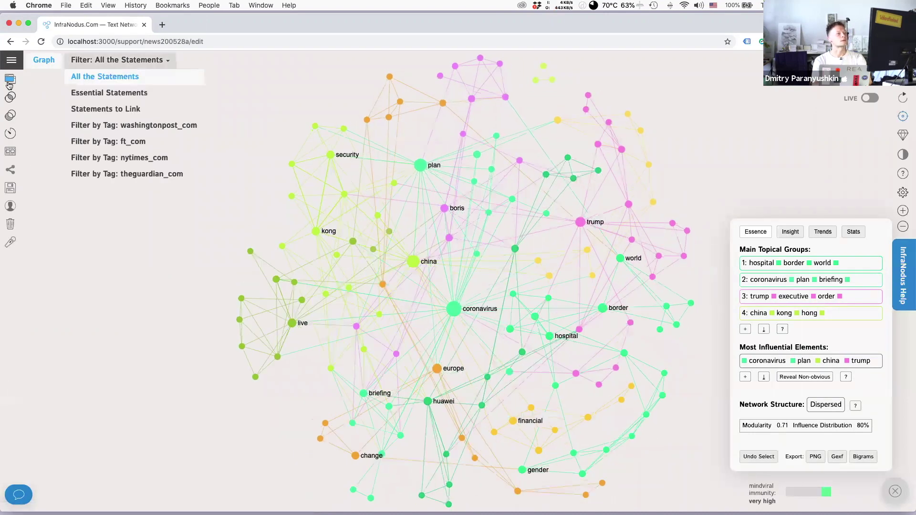
Show the statements of the news graph and browse through the imported headlines
mouse_move(116, 237)
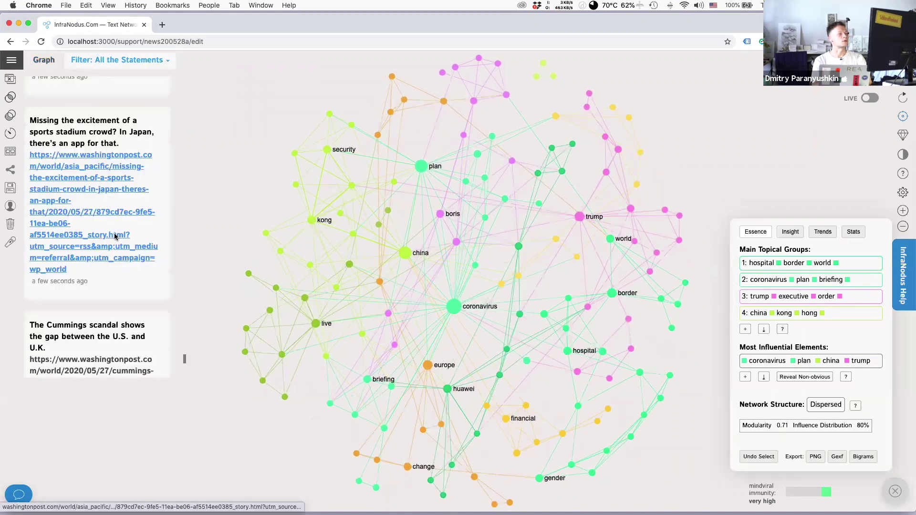
scroll(114, 233, down, 5)
scroll(116, 237, down, 5)
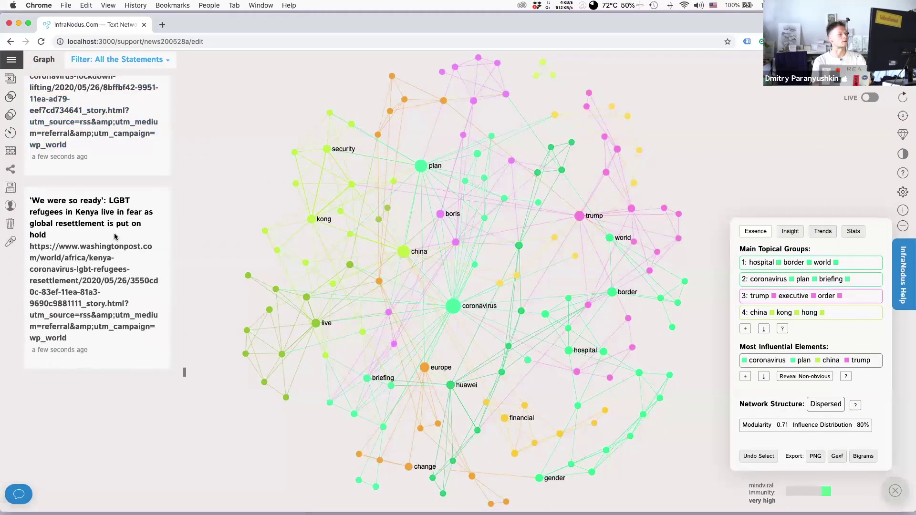
scroll(114, 235, up, 10)
scroll(115, 237, up, 4)
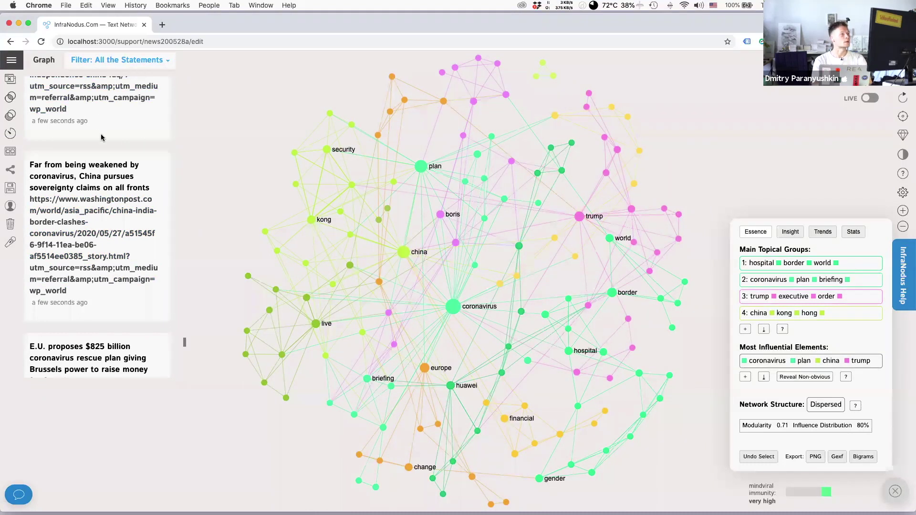
Filter the news graph by each source tag in turn: washingtonpost_com, ft_com, nytimes_com and theguardian_com
scroll(101, 138, up, 15)
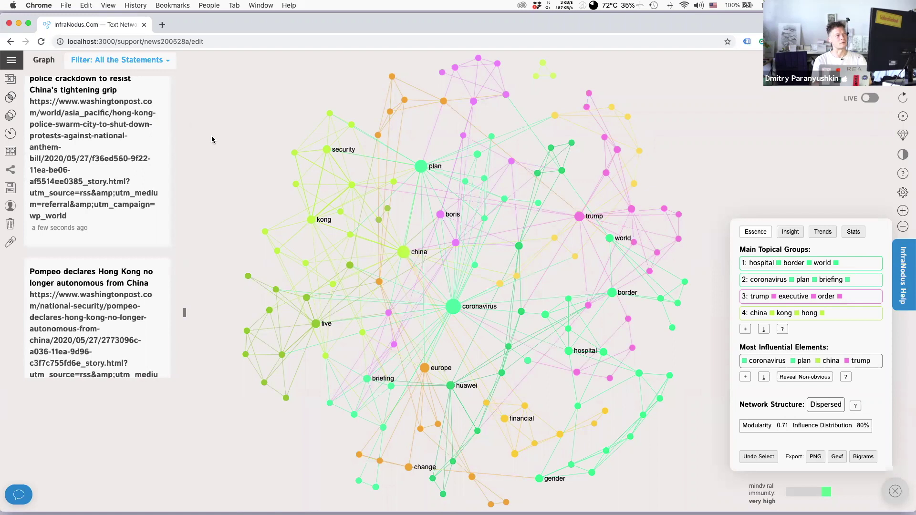
click(145, 64)
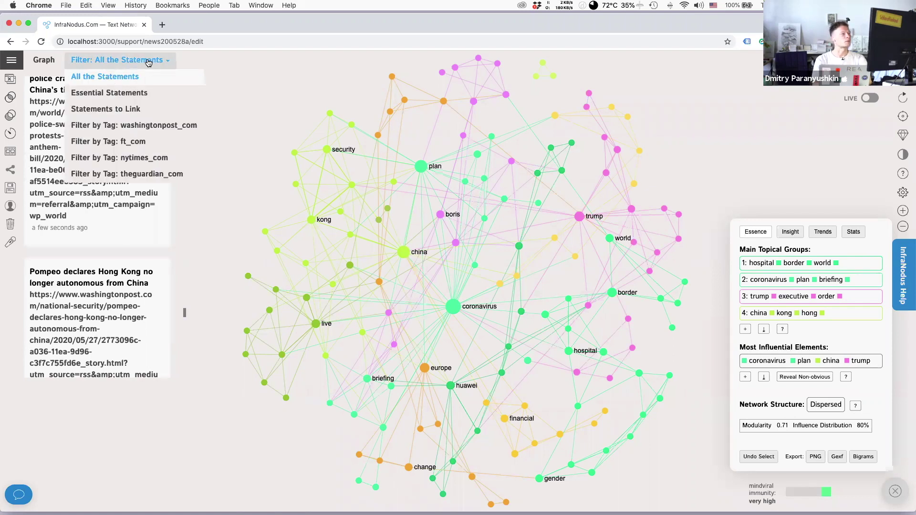
click(132, 126)
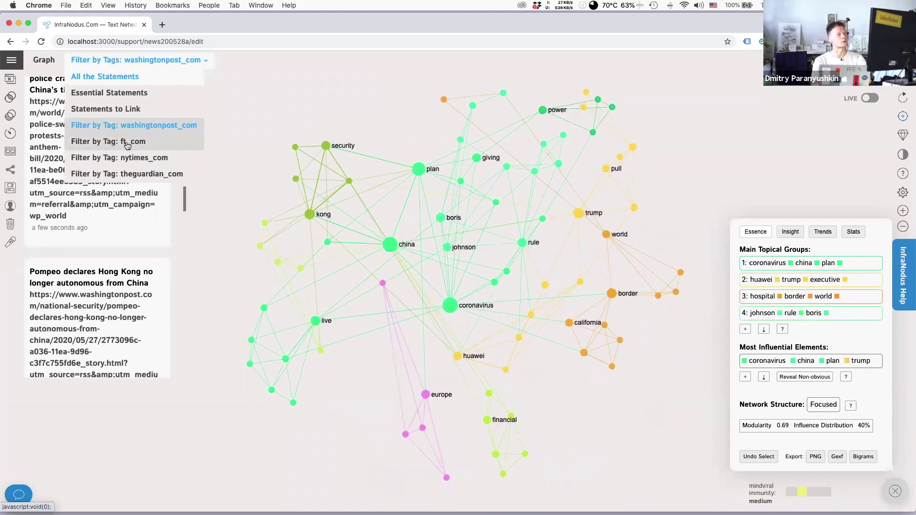
click(127, 144)
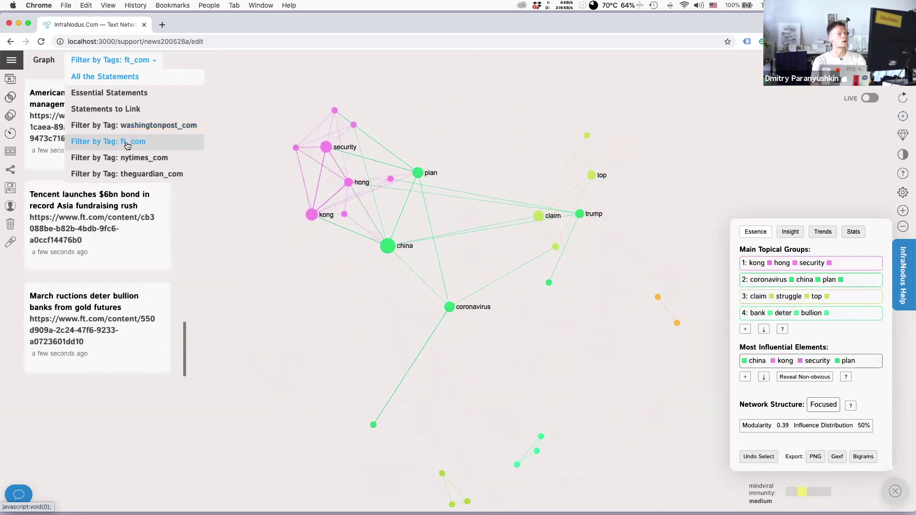
click(136, 161)
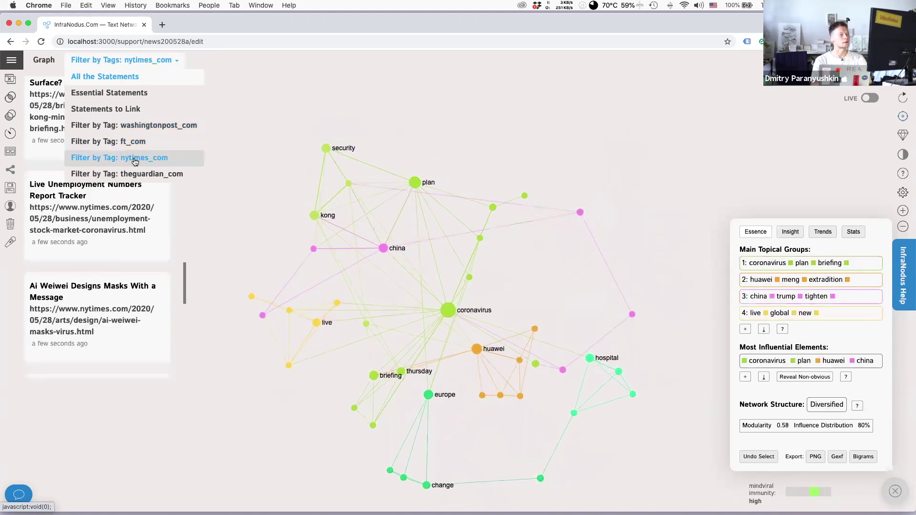
click(137, 174)
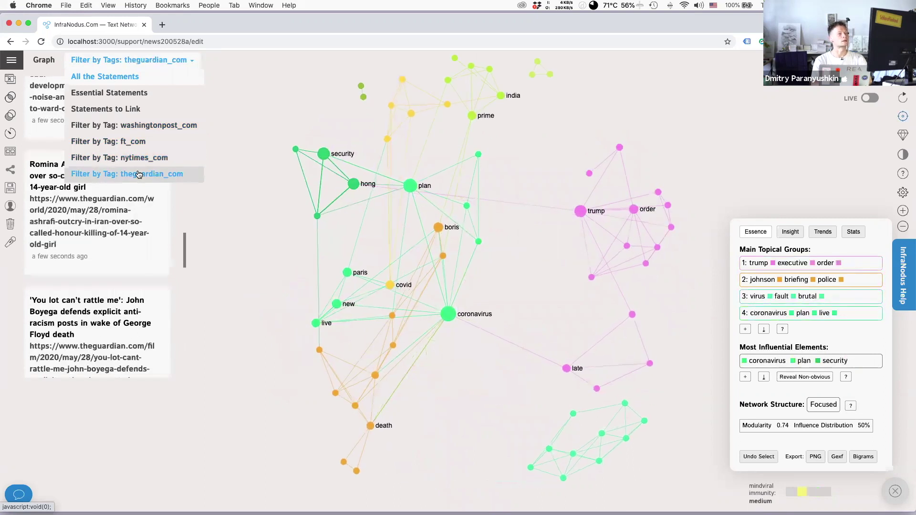
Add washingtonpost_com and nytimes_com to the theguardian_com filter for a combined graph, and finish with only ft_com shown
click(135, 126)
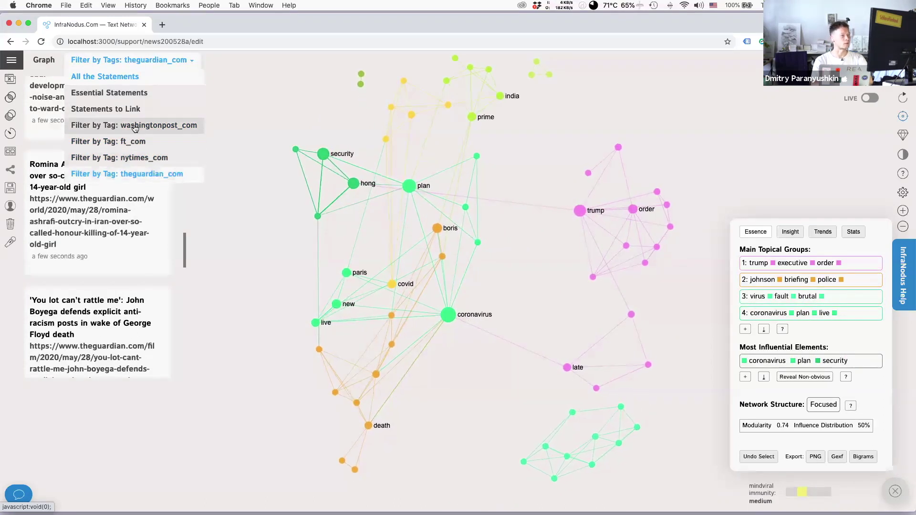
click(148, 159)
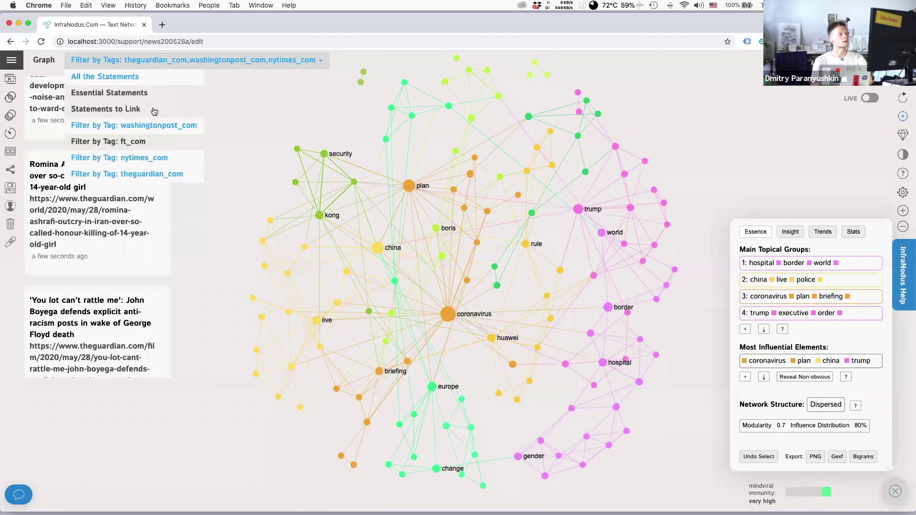
click(145, 142)
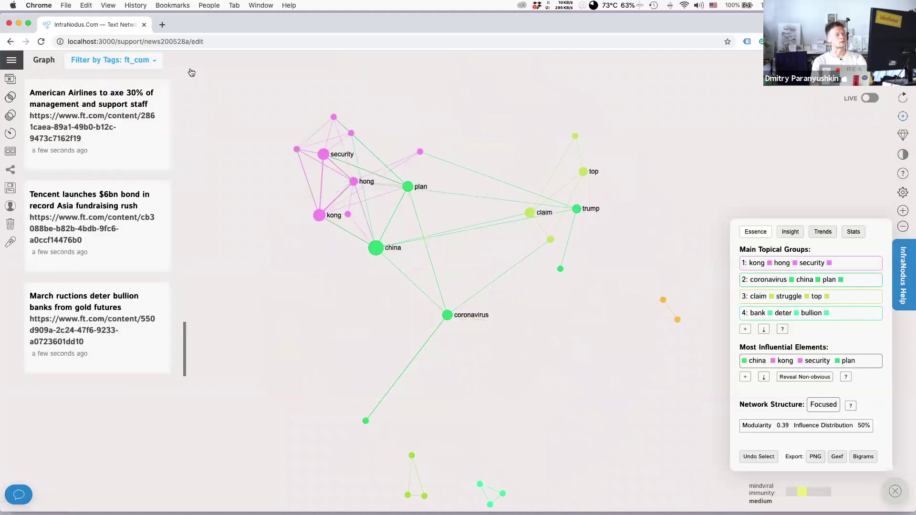
Compare the washingtonpost_com and theguardian_com graphs by alternating the tag filter between them, ending on washingtonpost_com
click(139, 60)
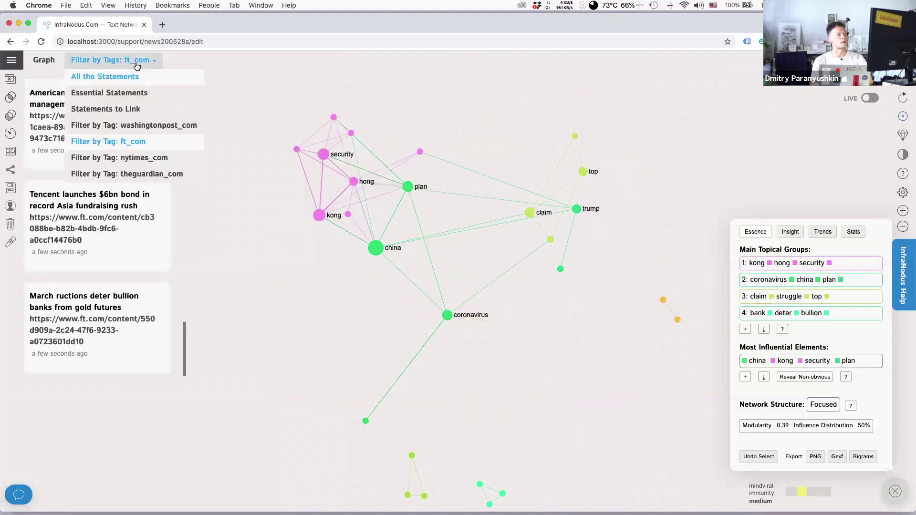
click(138, 127)
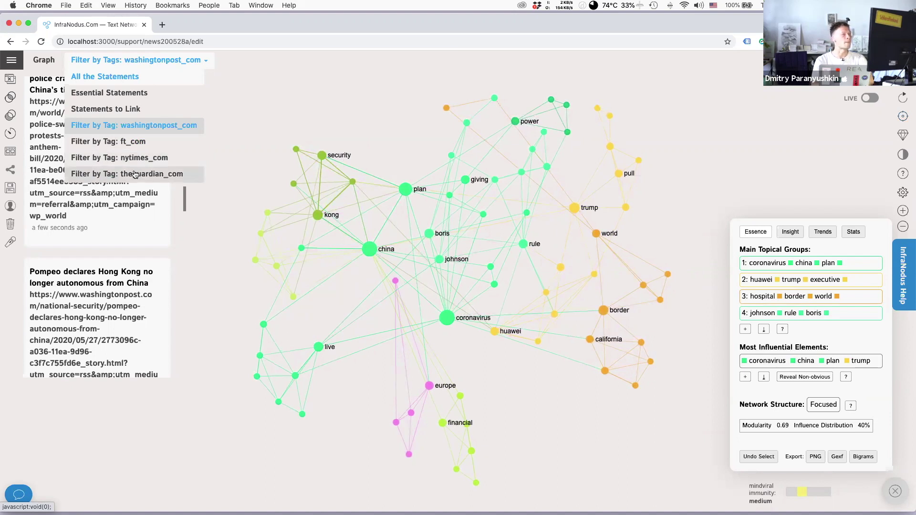
click(135, 173)
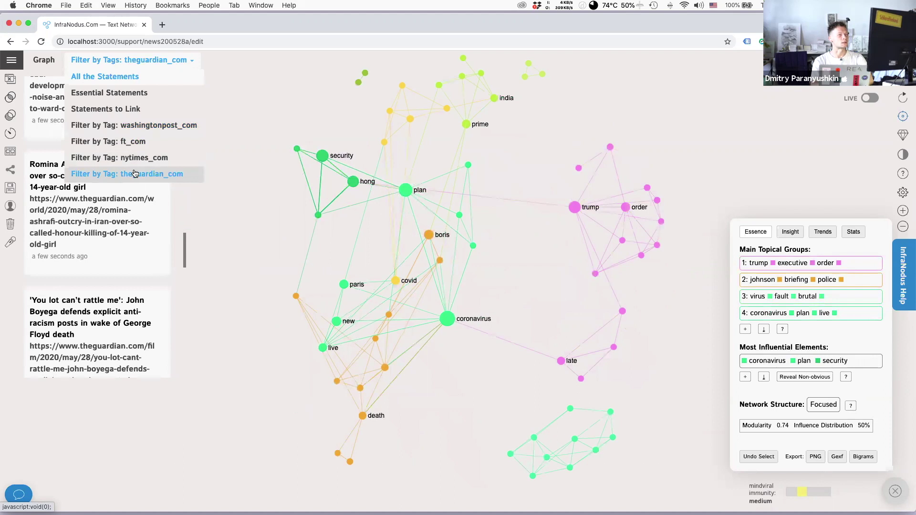
click(133, 126)
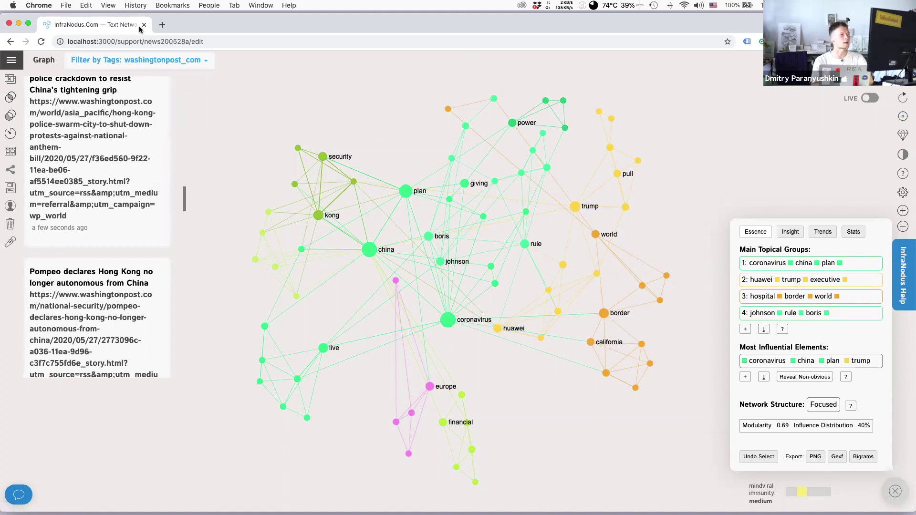
mouse_move(146, 59)
click(154, 175)
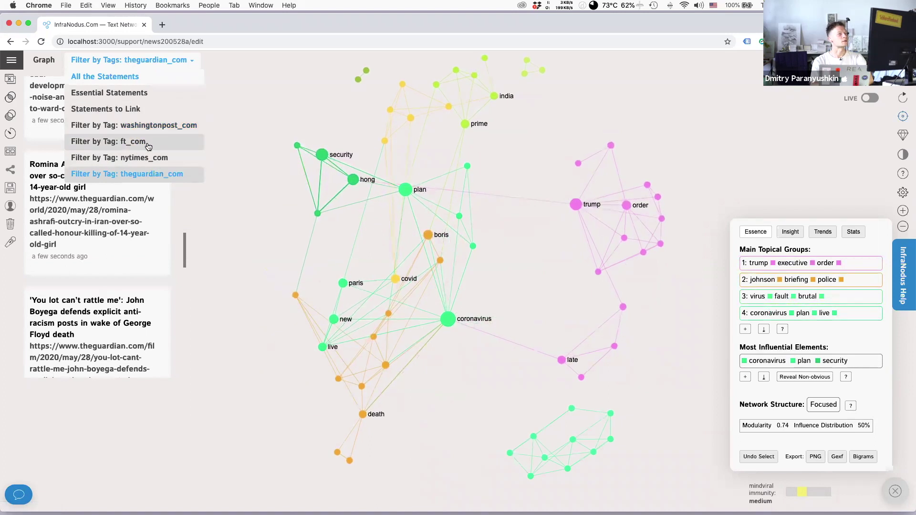
click(137, 125)
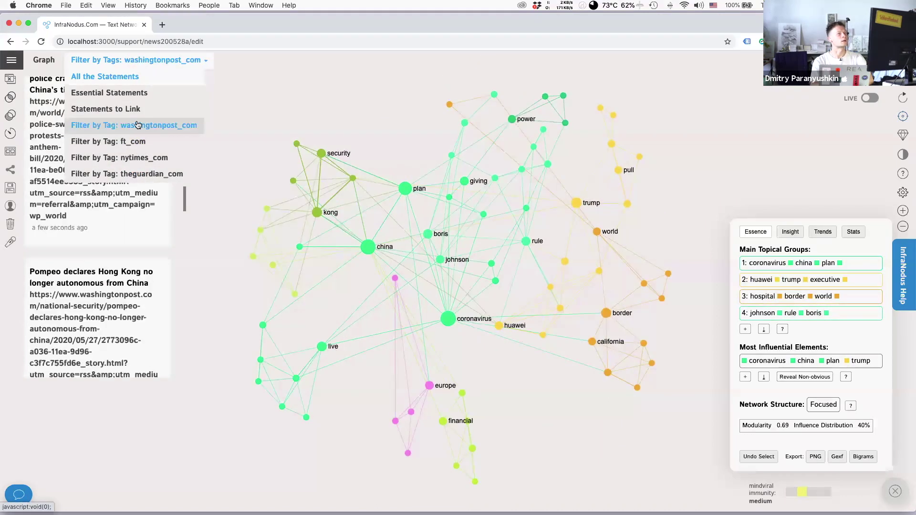
click(127, 173)
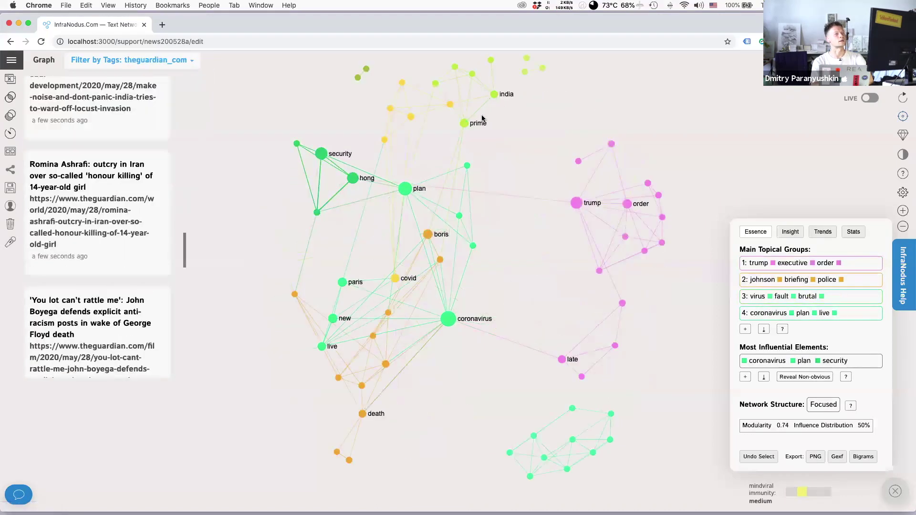
click(192, 61)
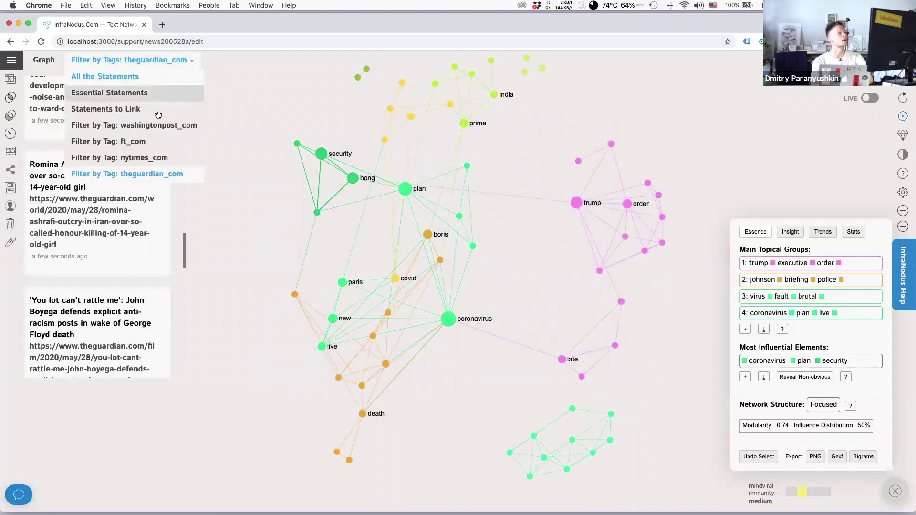
click(155, 125)
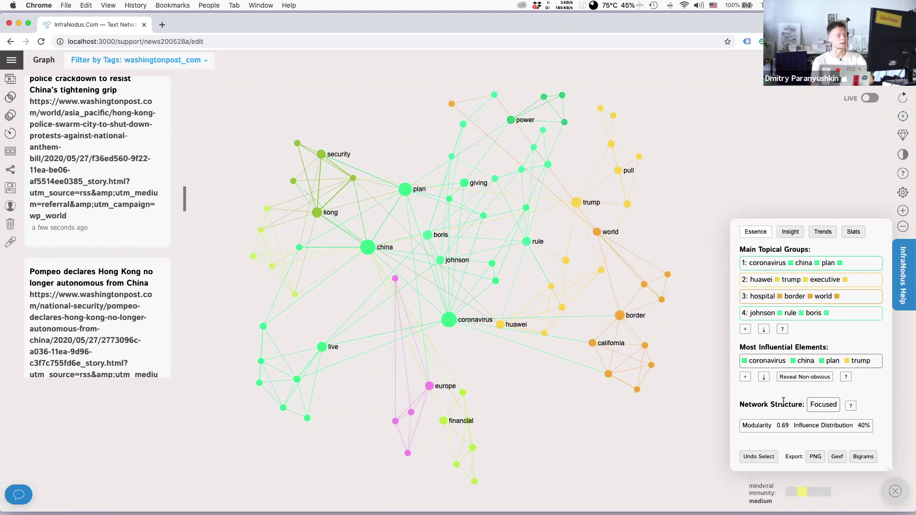
click(161, 60)
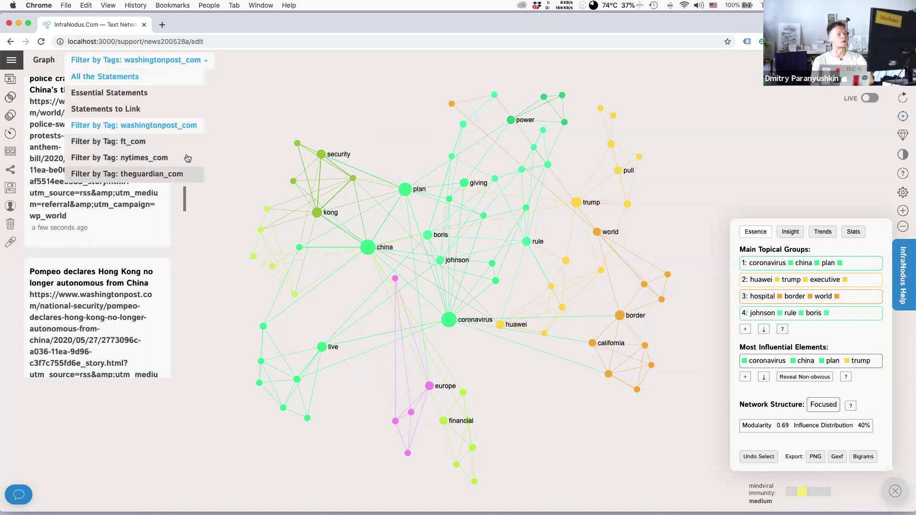
click(158, 167)
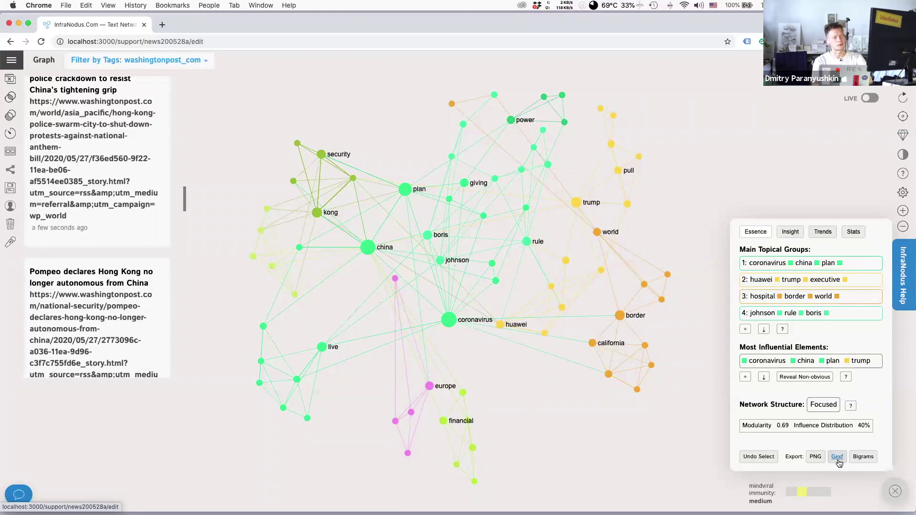
click(168, 61)
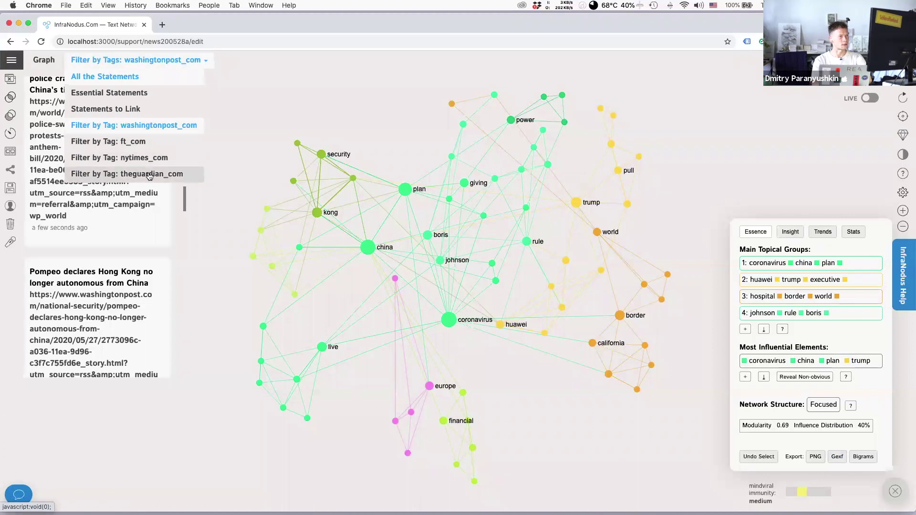
mouse_move(186, 64)
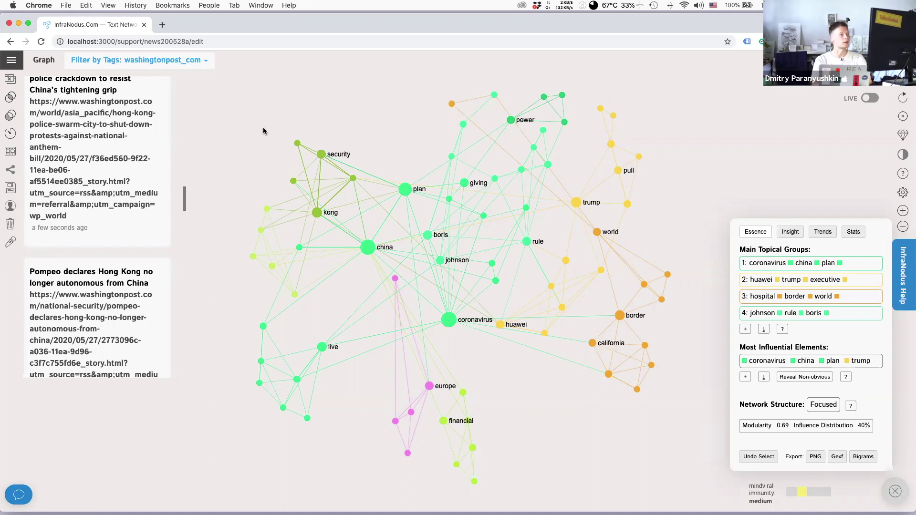
Return to the apps page and start a new graph from written text
click(12, 61)
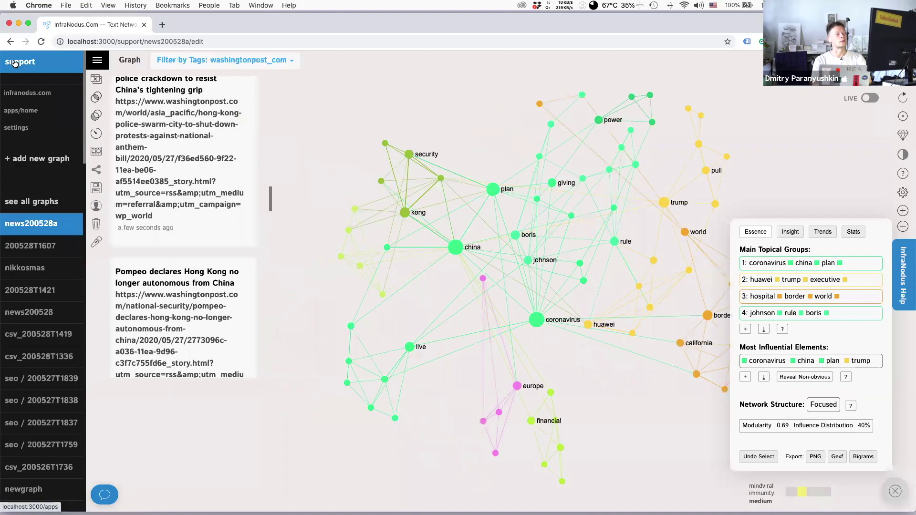
click(29, 110)
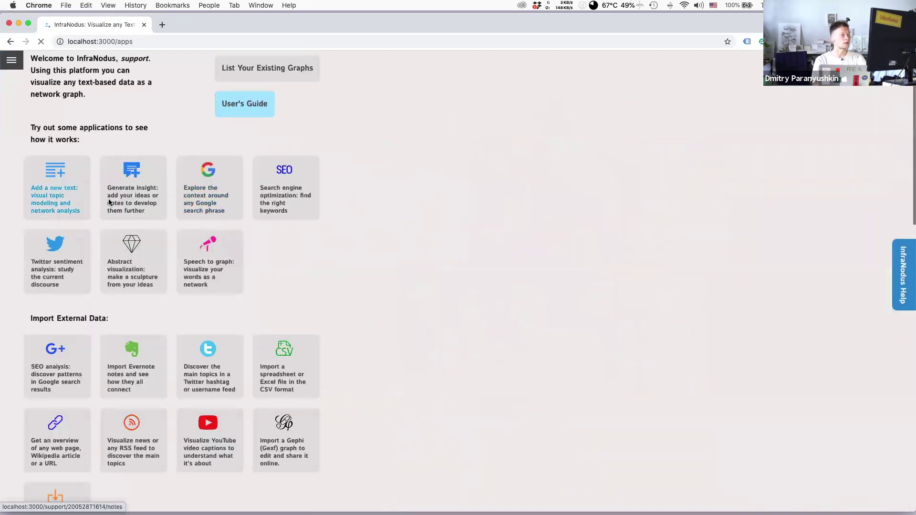
click(109, 203)
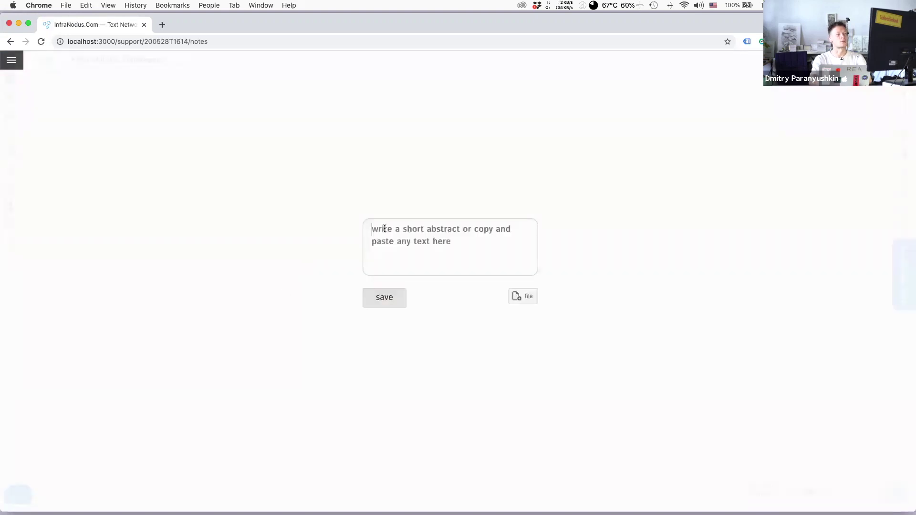
Enter the first statement "Orange and apples are tasty [fruits]" with its tag in square brackets, followed by a blank line
text(Orange and ap)
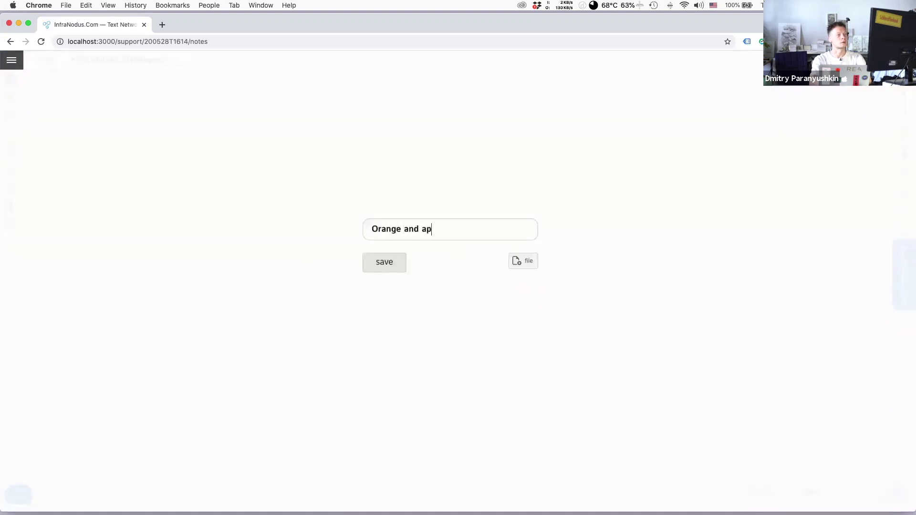
text(ples are tast)
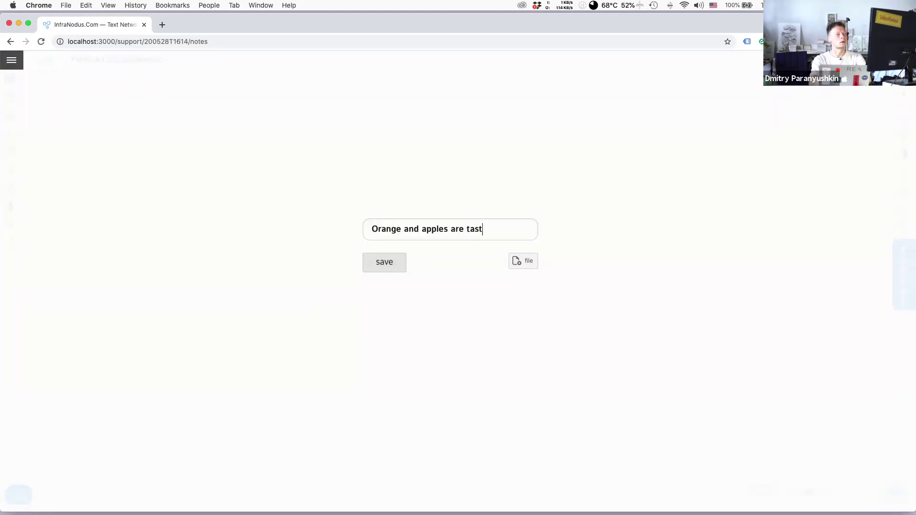
text(y [fruits])
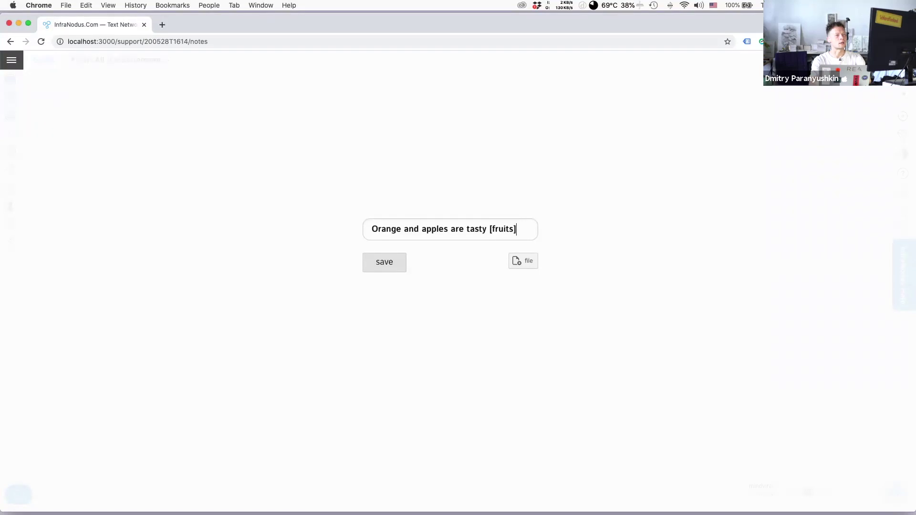
key(Return)
key(Return)
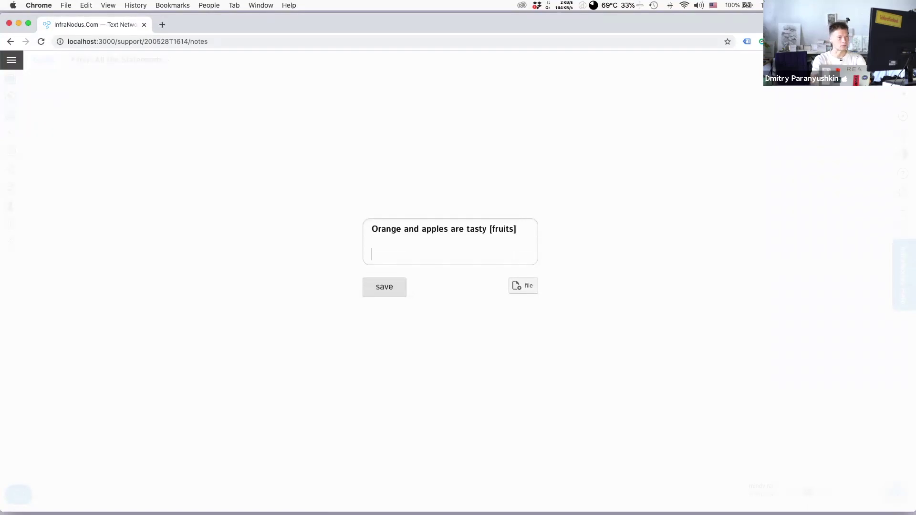
Add the second statement "Tomatoes and cucumbers go well together [vegetable]" and save the text as a graph
text(Tomatoe)
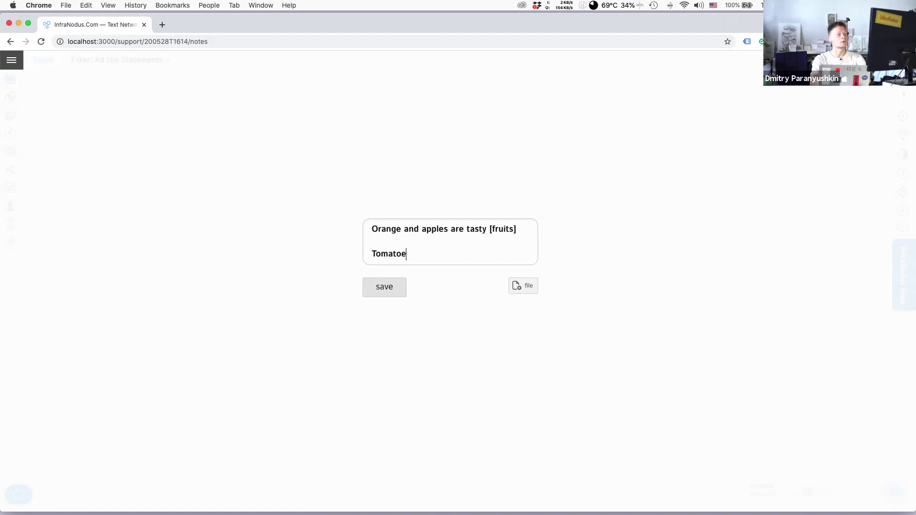
text(s and cucum)
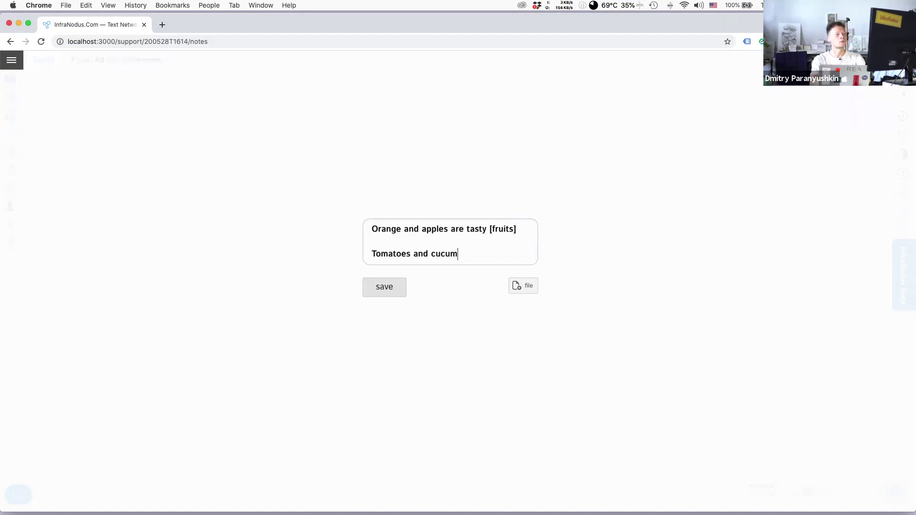
text(bers go well together [veg)
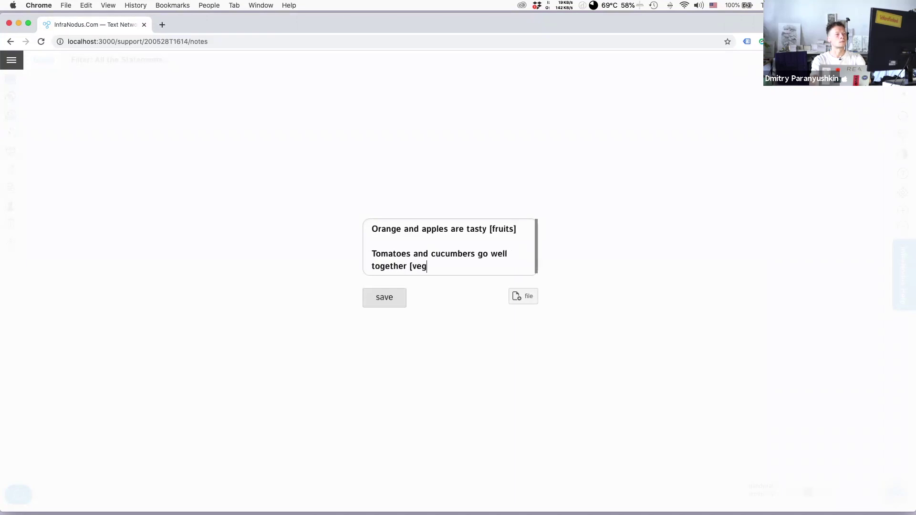
text(etable])
key(Return)
key(Return)
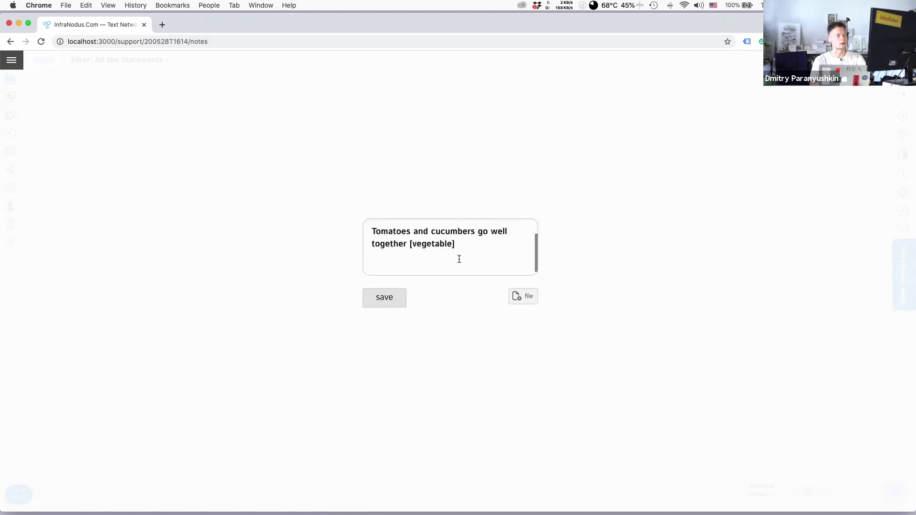
scroll(458, 259, down, 1)
scroll(441, 266, up, 2)
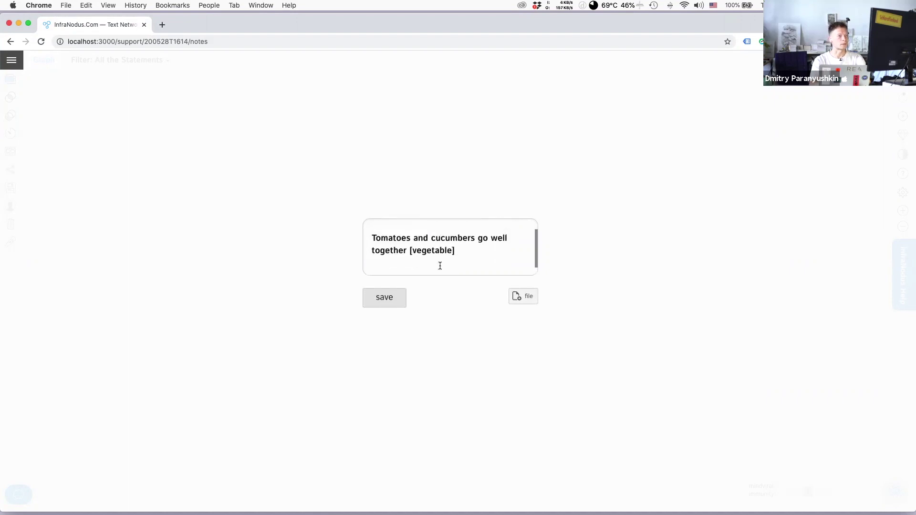
scroll(425, 267, down, 1)
click(385, 303)
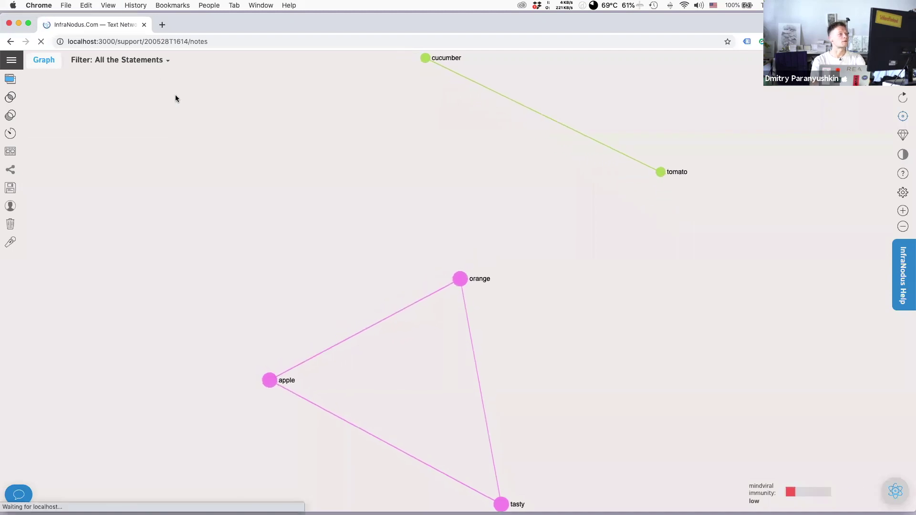
Show the statements list and filter the graph by the fruits tag, followed by the vegetable tag
click(119, 60)
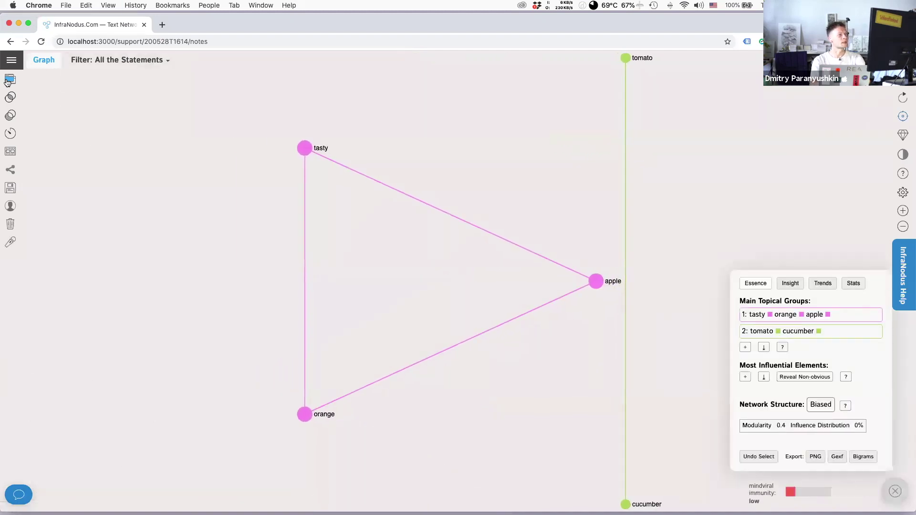
mouse_move(140, 65)
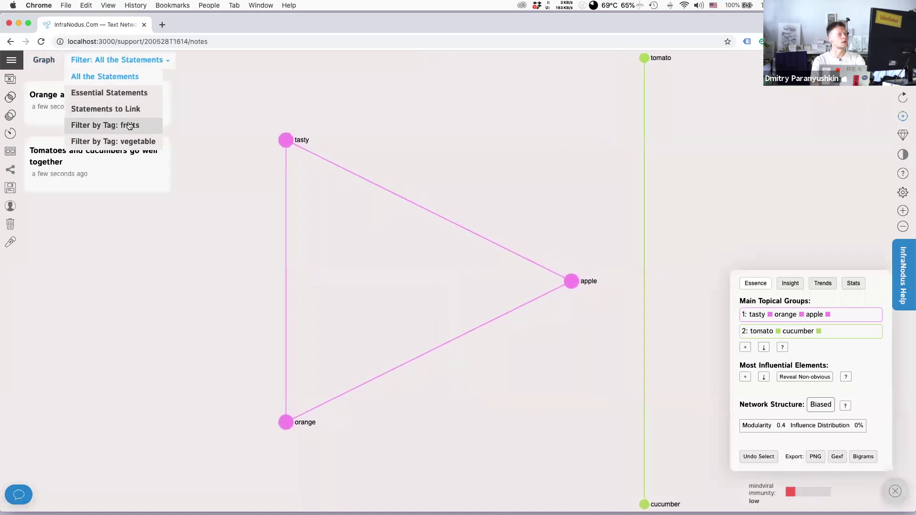
click(159, 128)
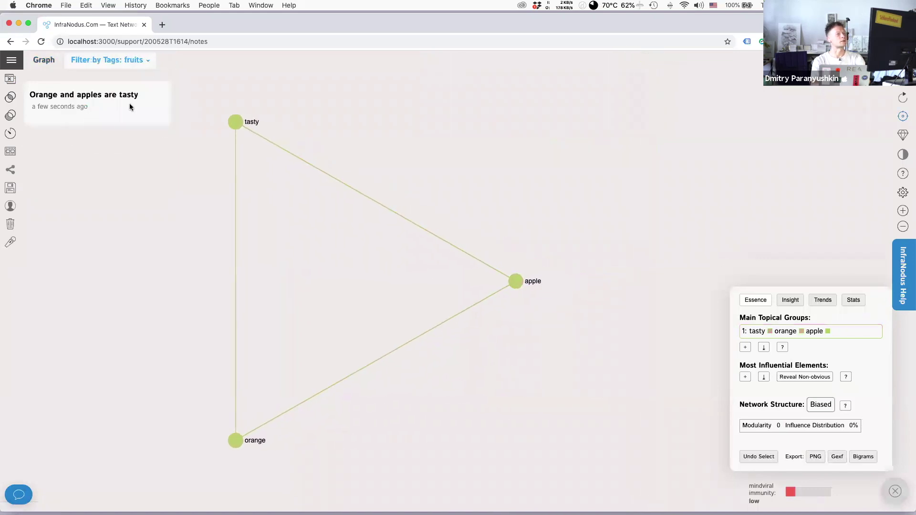
mouse_move(142, 76)
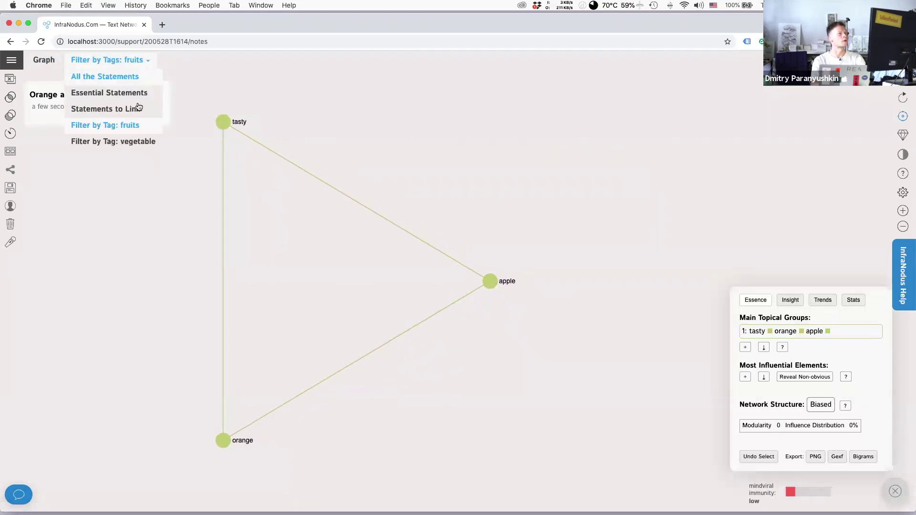
click(138, 141)
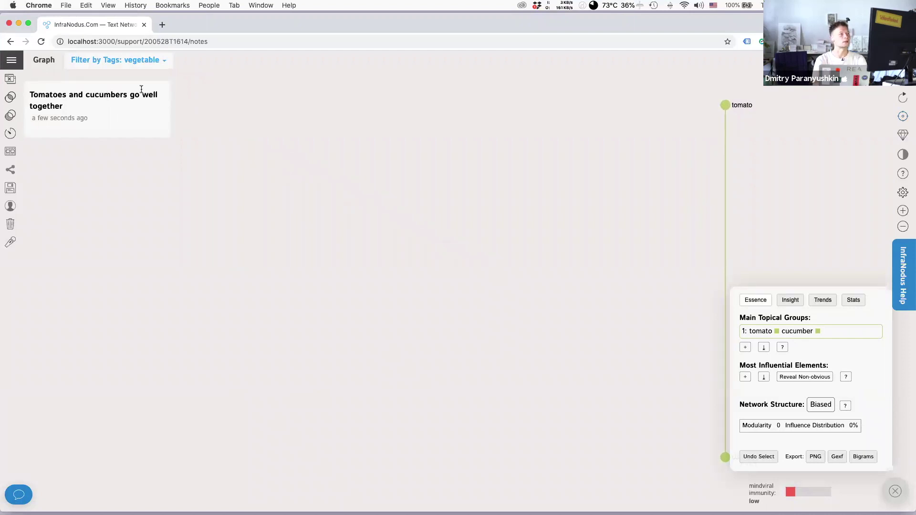
In the settings, have square brackets recorded as tags / categories and not added as graph nodes, keeping them in the statement, and save
click(11, 60)
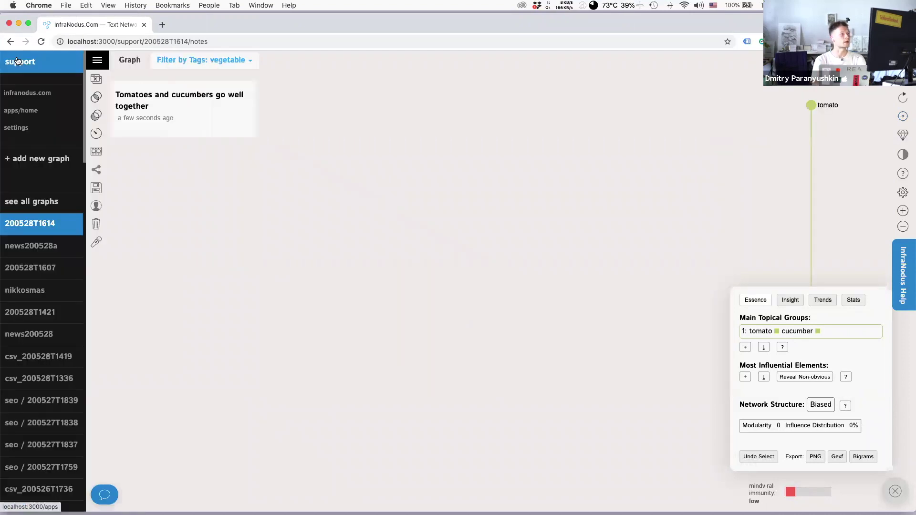
click(16, 128)
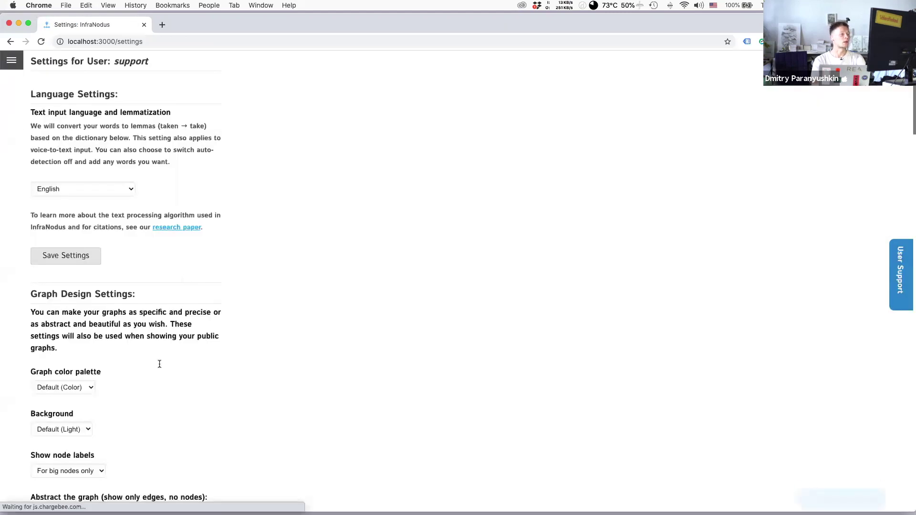
scroll(159, 365, down, 15)
scroll(159, 366, down, 15)
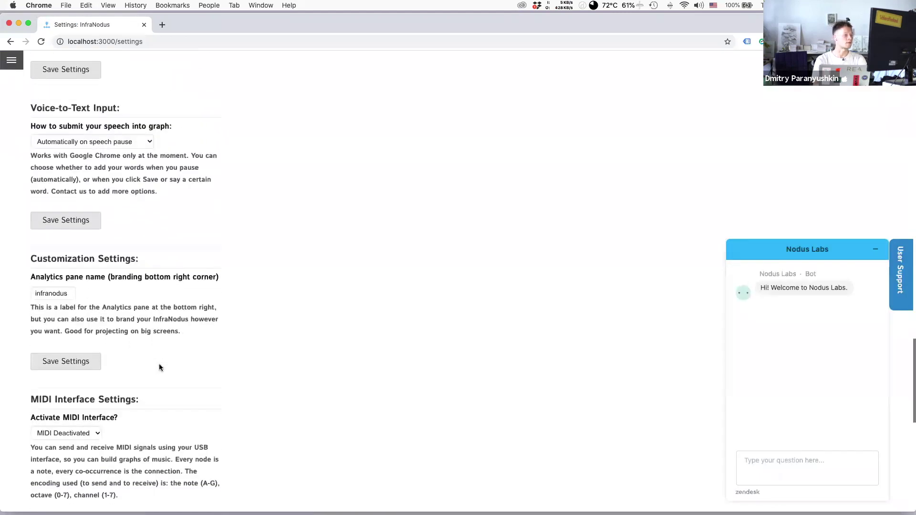
scroll(159, 366, up, 10)
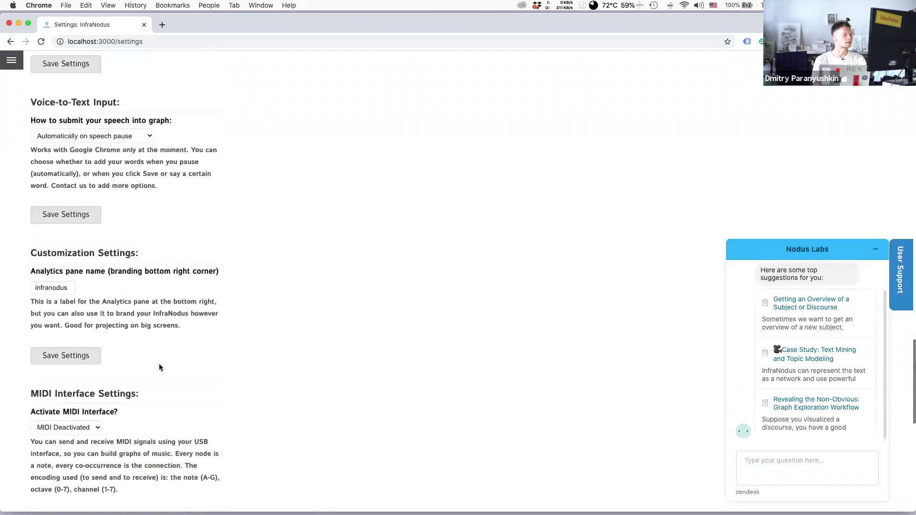
scroll(159, 366, up, 3)
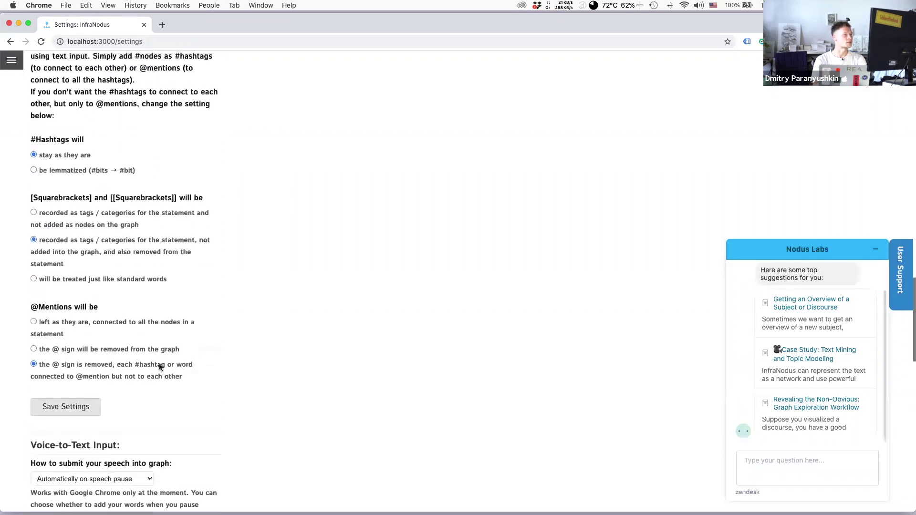
click(51, 216)
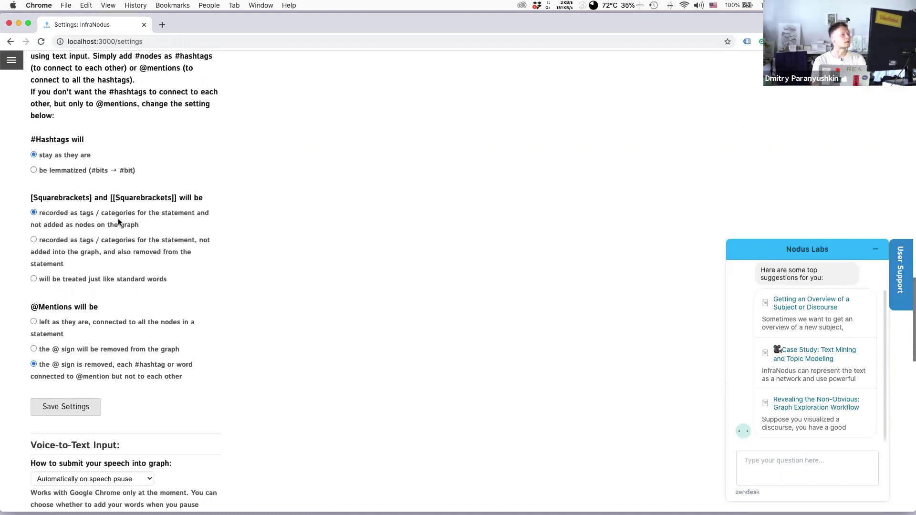
click(69, 409)
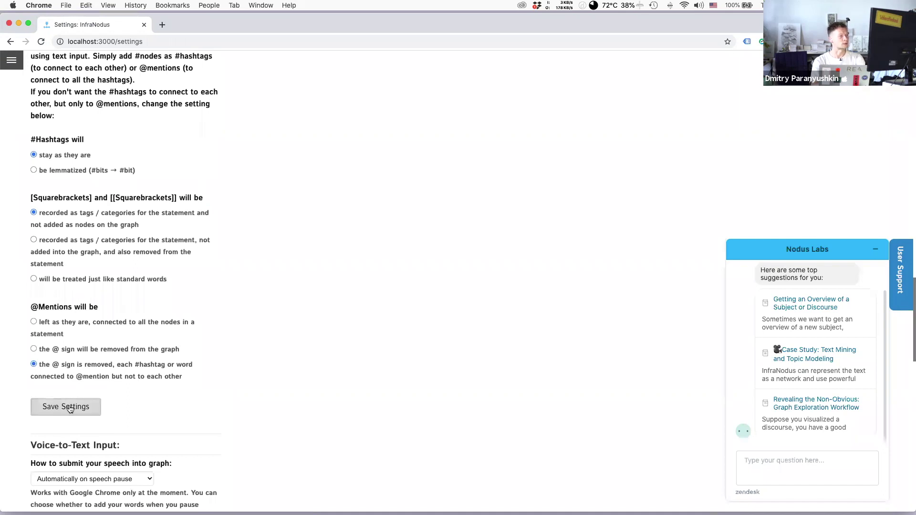
Reopen the 200528T1614 graph and show its statements list together with the text entry box
click(16, 60)
click(28, 224)
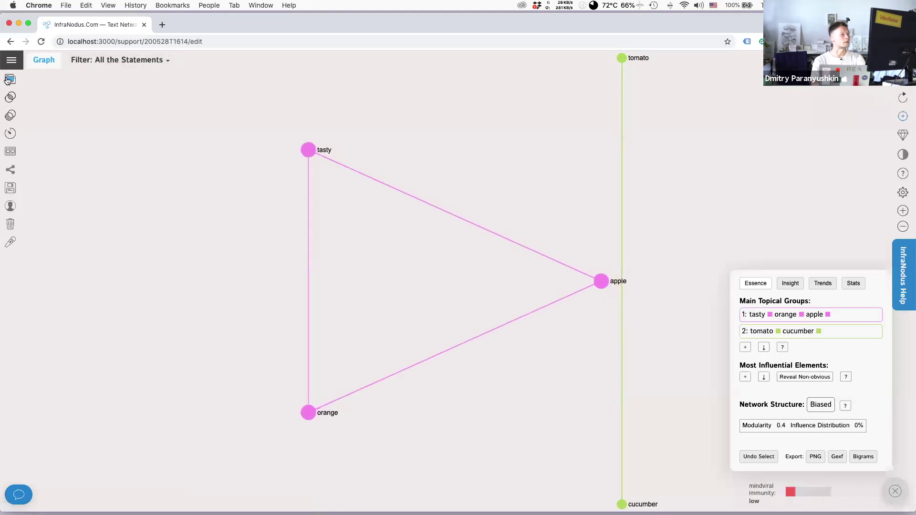
click(10, 80)
click(18, 495)
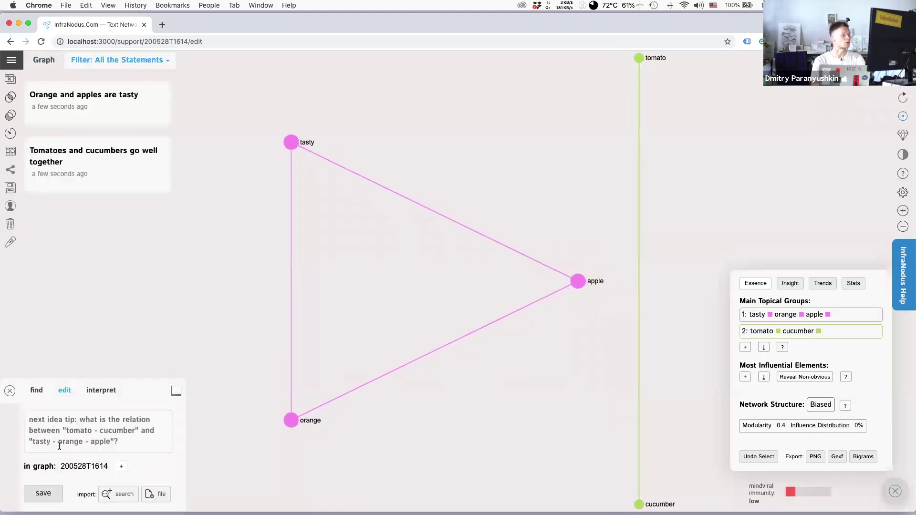
Add the statement "papaya and mango [fruits]" to the graph and filter the statements by the fruits tag
text(papaya and)
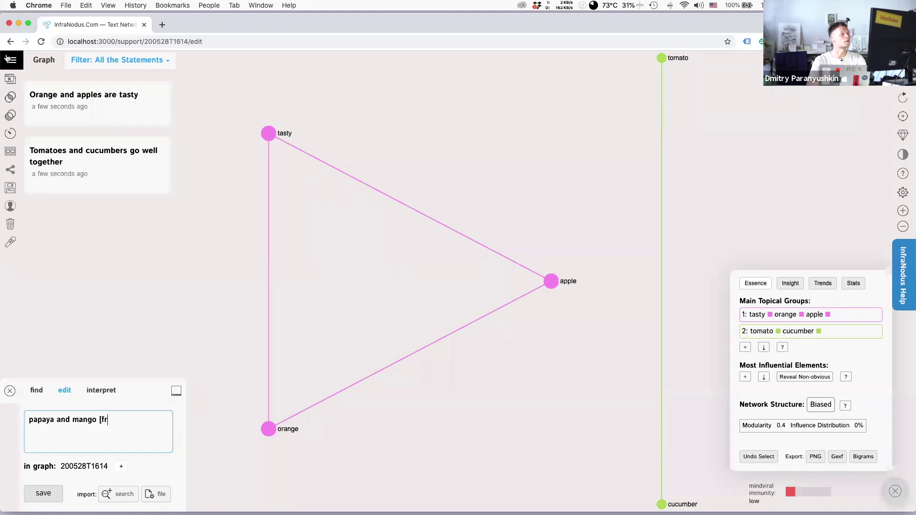
text(mango [fr)
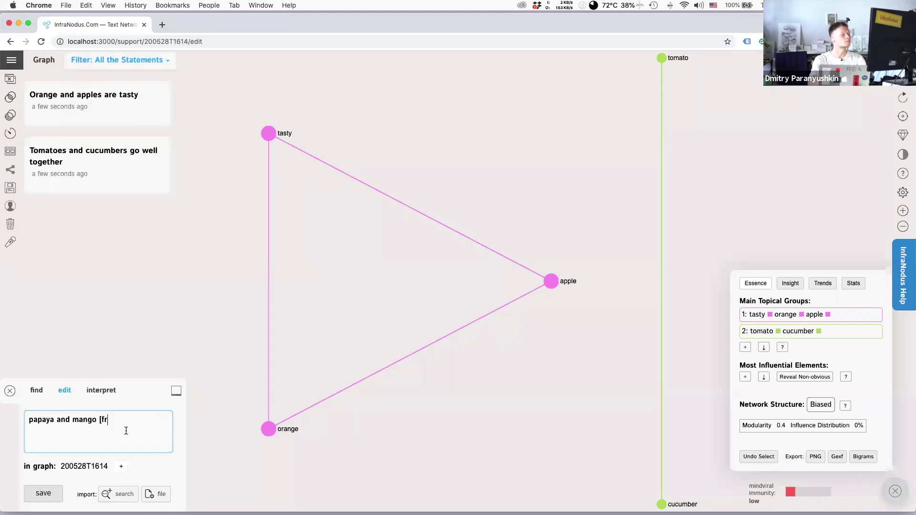
text(uits])
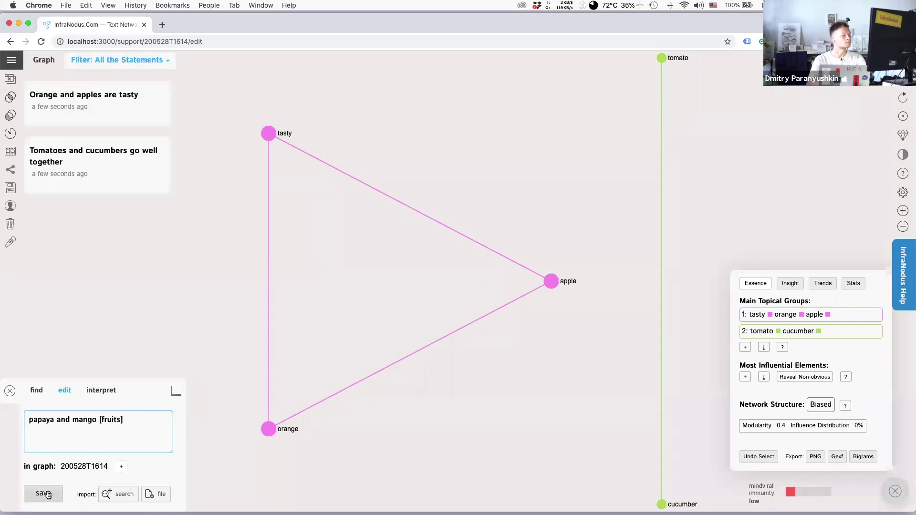
click(43, 494)
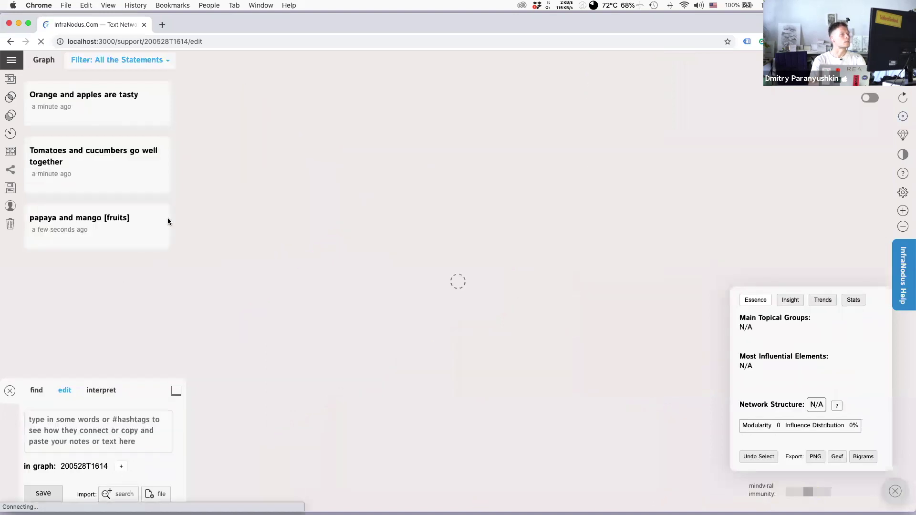
mouse_move(120, 61)
click(122, 126)
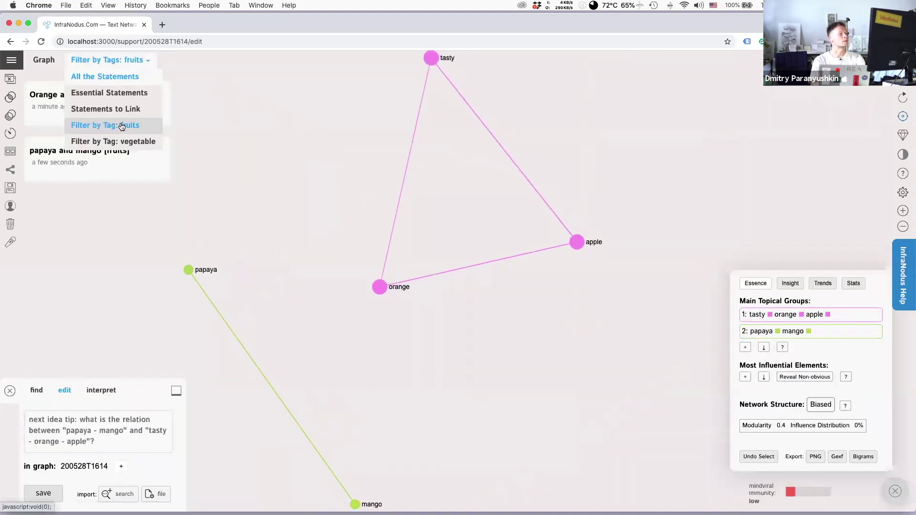
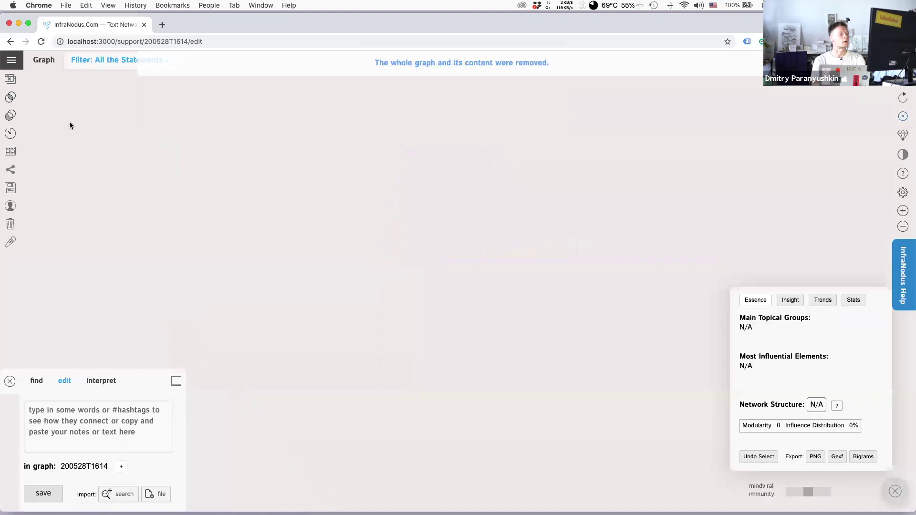
Paste the copied Zettelkasten notes with [[double-bracket]] links into the emptied 200528T1614 graph's text entry
click(87, 422)
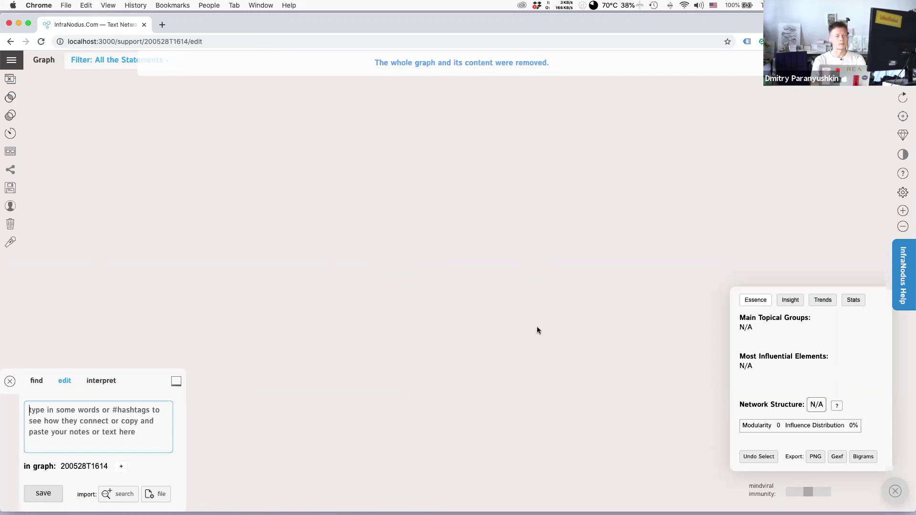
key(super+Tab)
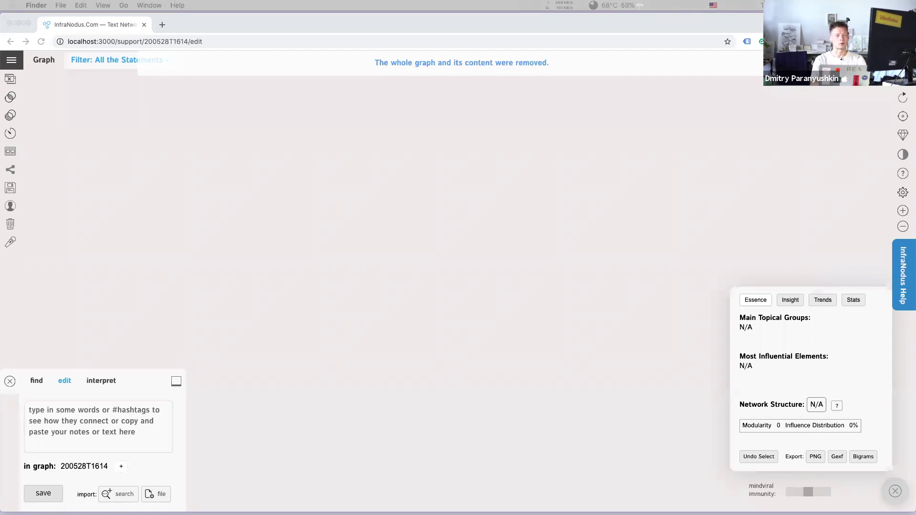
click(88, 421)
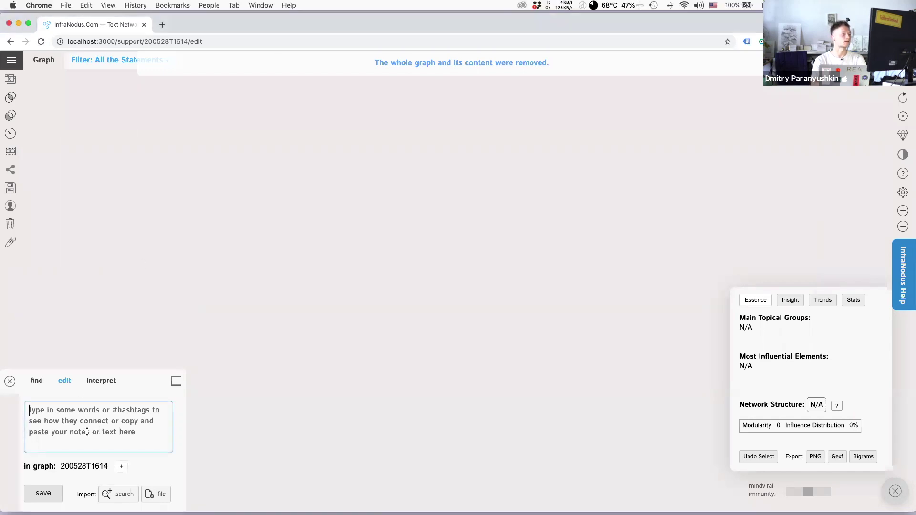
key(super+v)
Review the [[double-bracket]] links throughout the pasted notes and save the text as a graph
scroll(90, 442, up, 10)
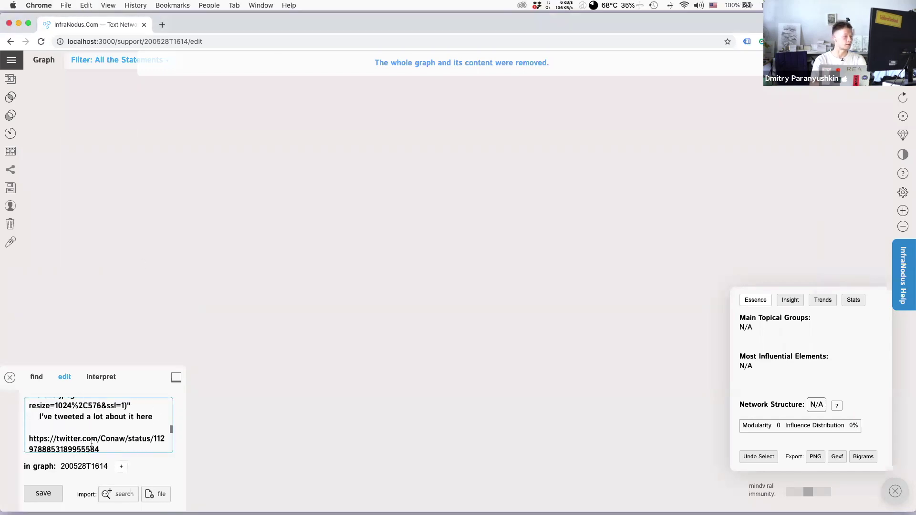
scroll(92, 443, down, 10)
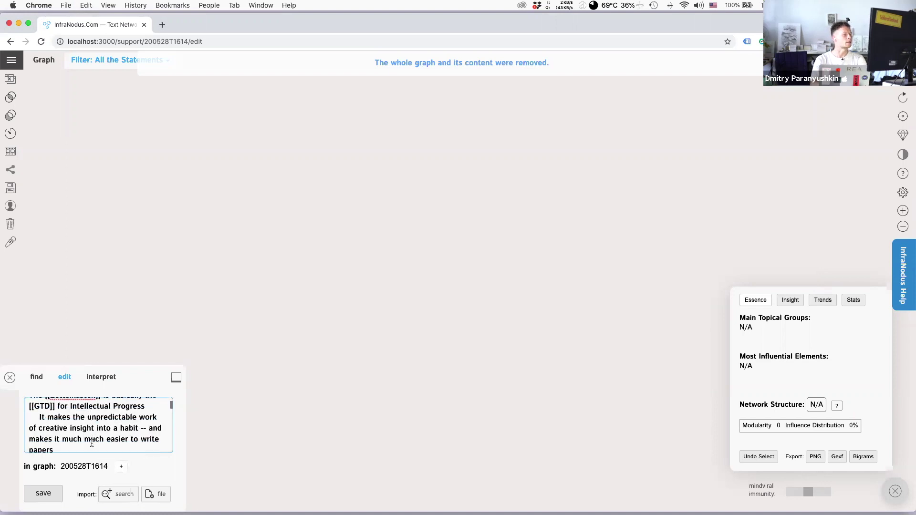
scroll(92, 443, down, 6)
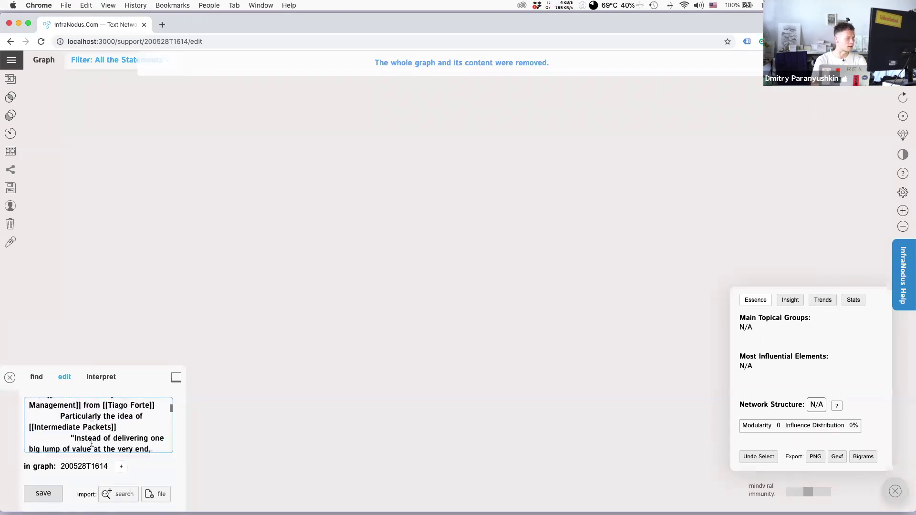
scroll(91, 443, up, 4)
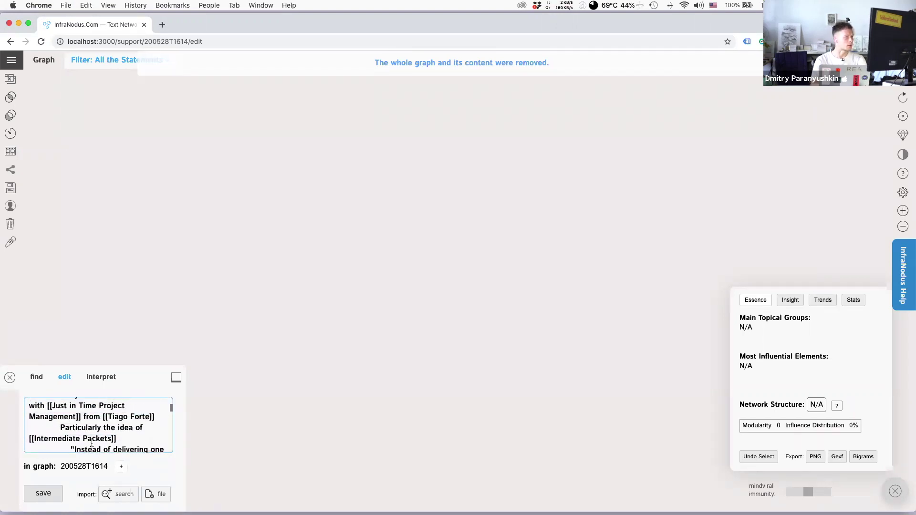
scroll(92, 444, up, 1)
scroll(92, 444, down, 2)
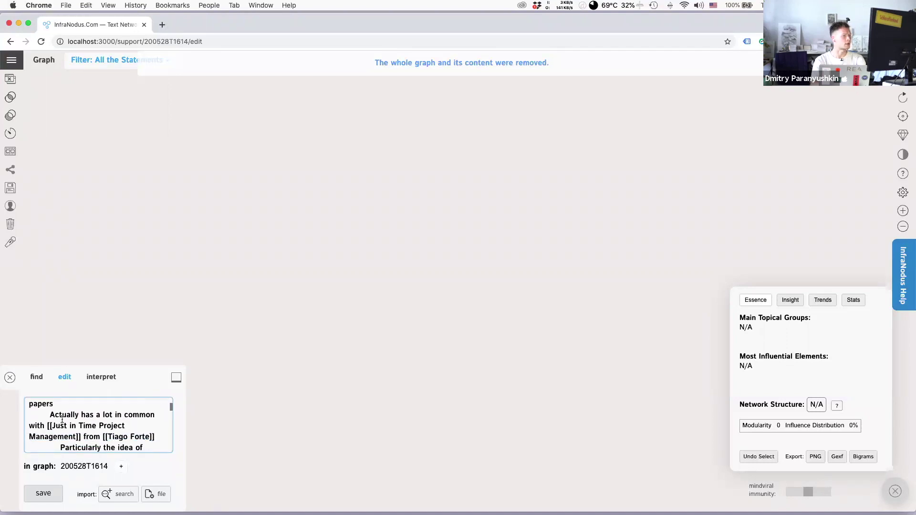
scroll(72, 419, down, 1)
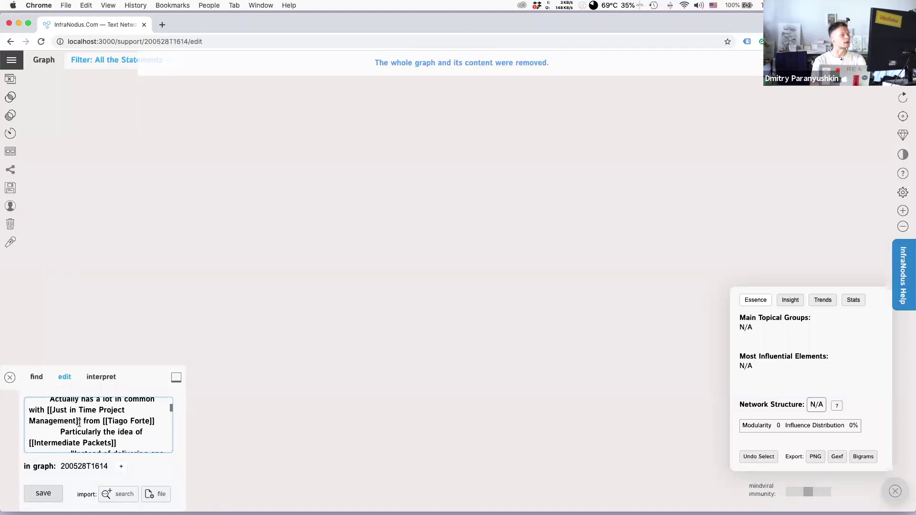
scroll(79, 429, down, 1)
scroll(86, 419, down, 1)
scroll(85, 420, up, 1)
scroll(84, 421, down, 2)
scroll(83, 420, down, 1)
scroll(83, 420, up, 2)
scroll(83, 421, down, 3)
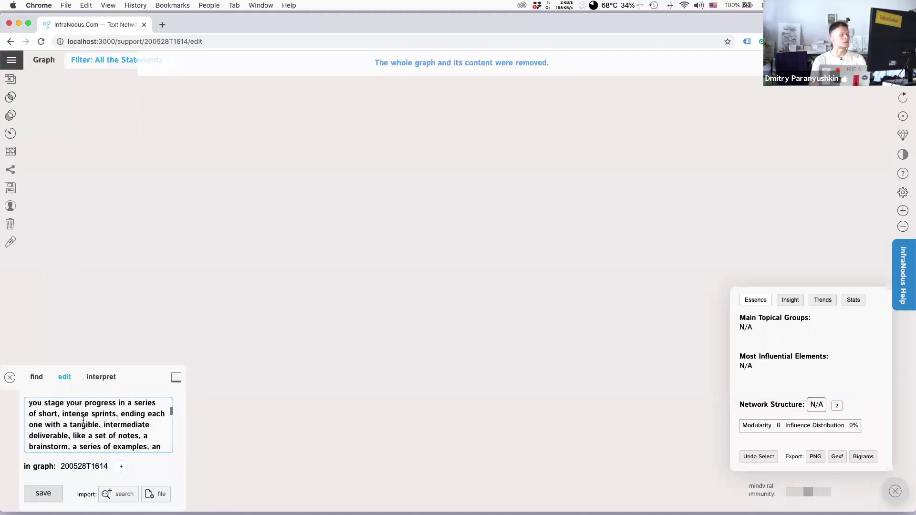
scroll(83, 420, down, 2)
scroll(83, 421, down, 6)
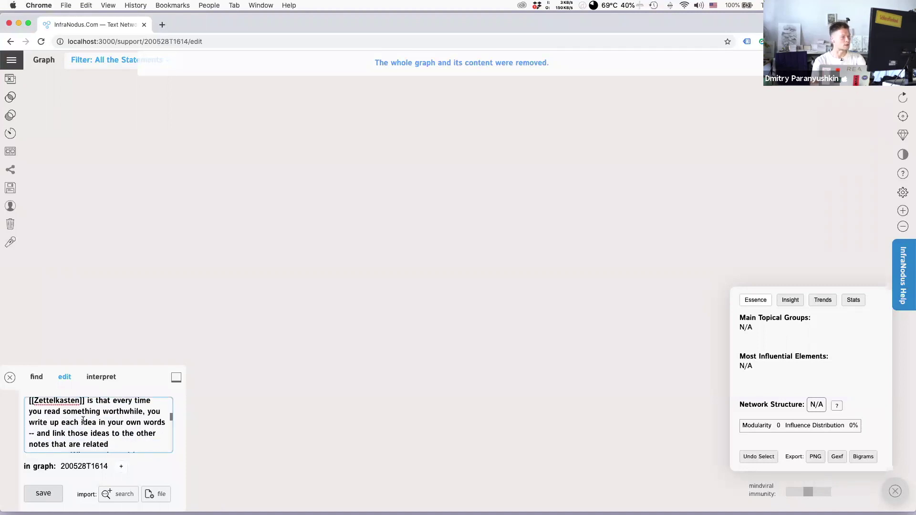
click(42, 497)
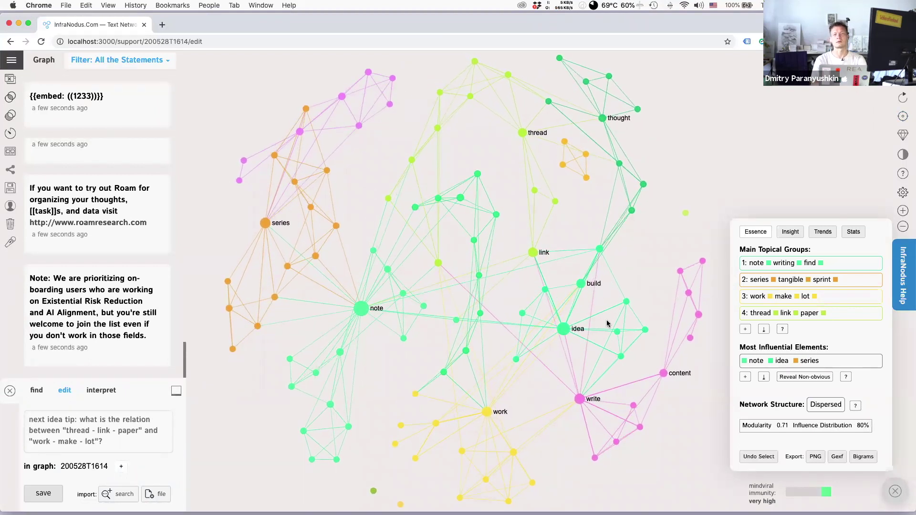
Examine the connections and matching statements of the note and idea nodes in turn, ending with note selected
click(361, 310)
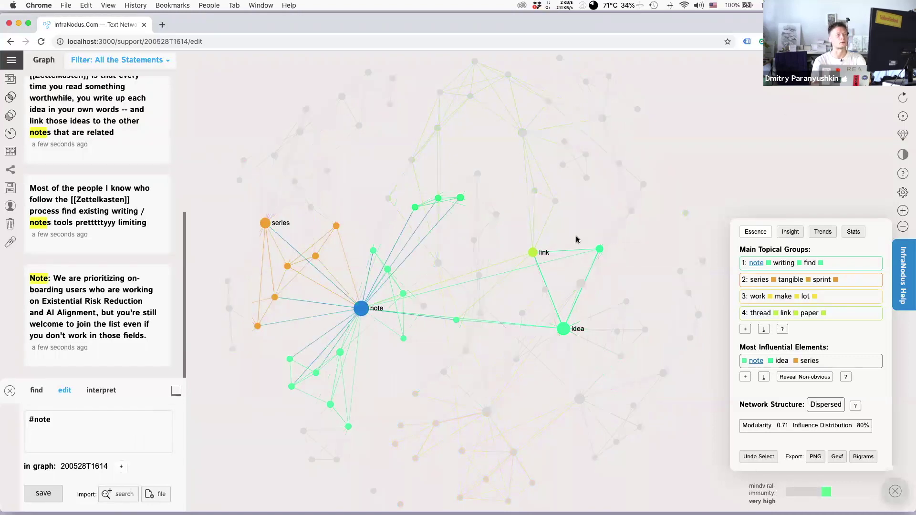
click(362, 310)
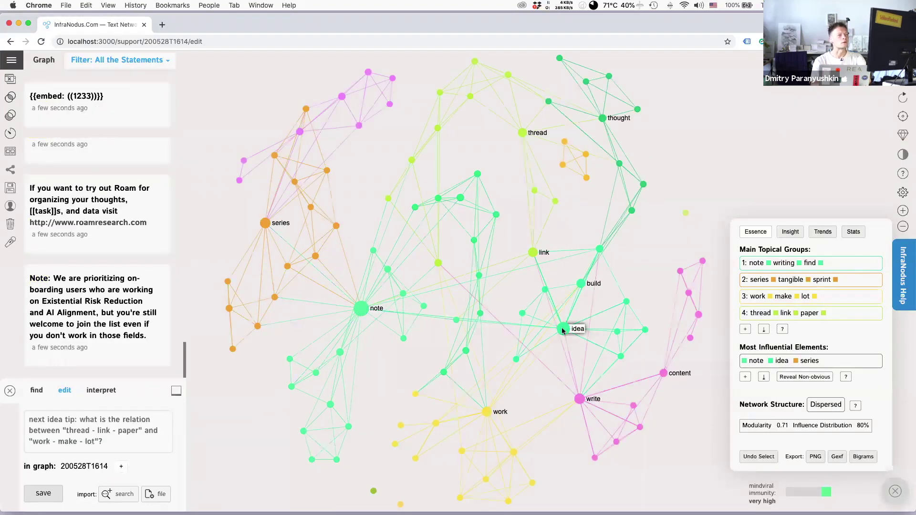
click(563, 329)
click(563, 329)
click(361, 309)
scroll(76, 285, down, 5)
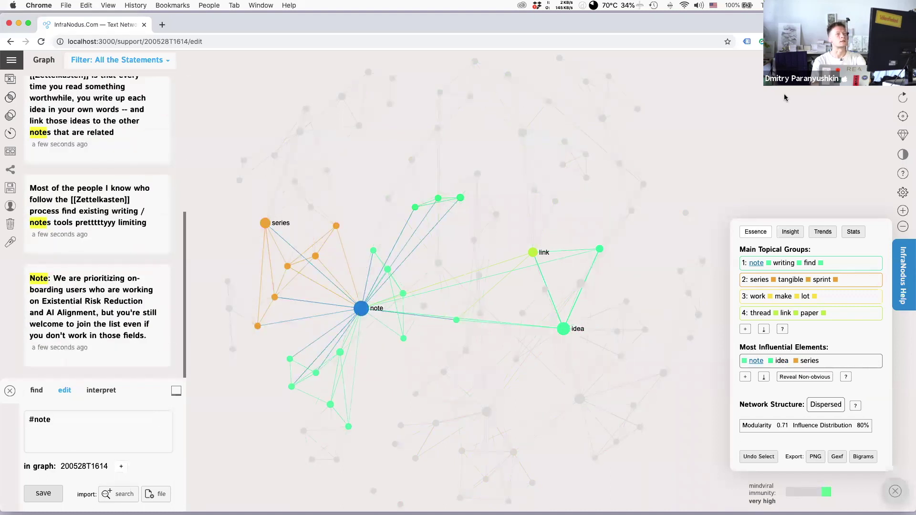
Filter the statements by the todo tag and examine the statements matching the thread node
click(548, 362)
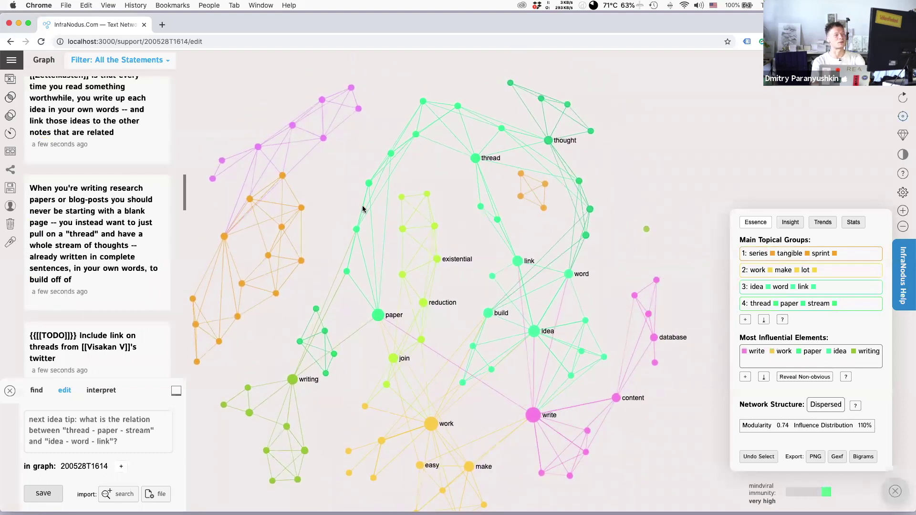
click(129, 60)
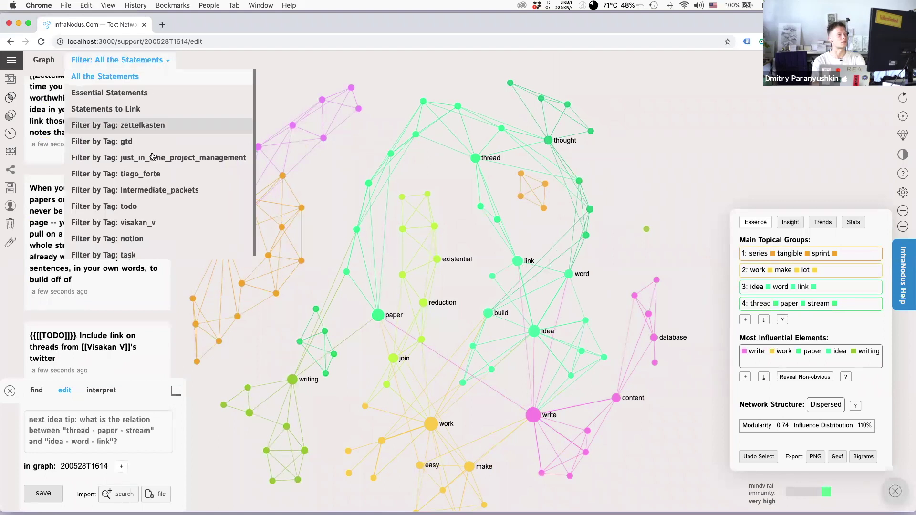
click(152, 206)
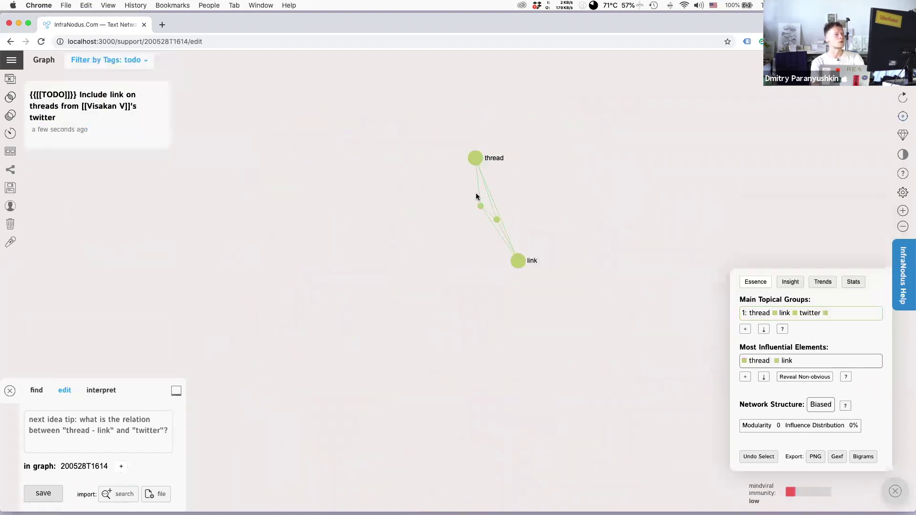
click(476, 172)
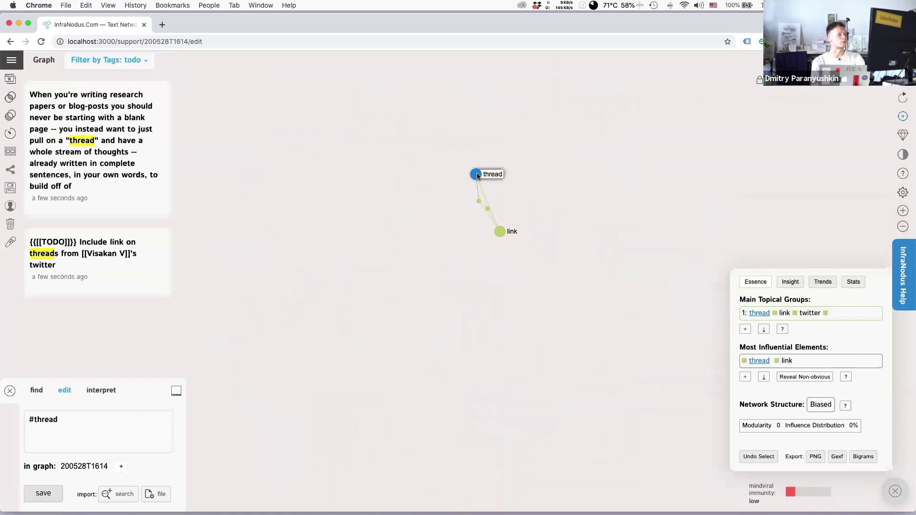
click(477, 173)
Filter the statements by the tiago_forte tag, review the result, and restore all the statements
click(129, 60)
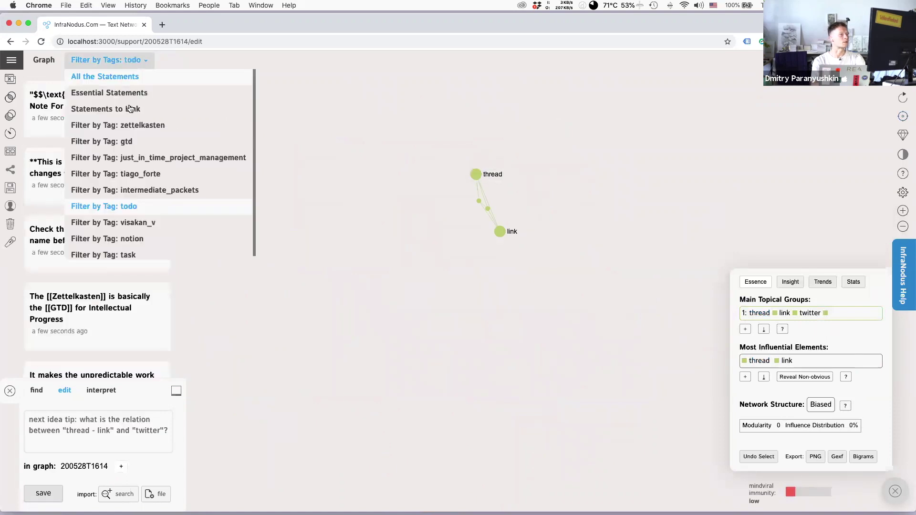
click(150, 185)
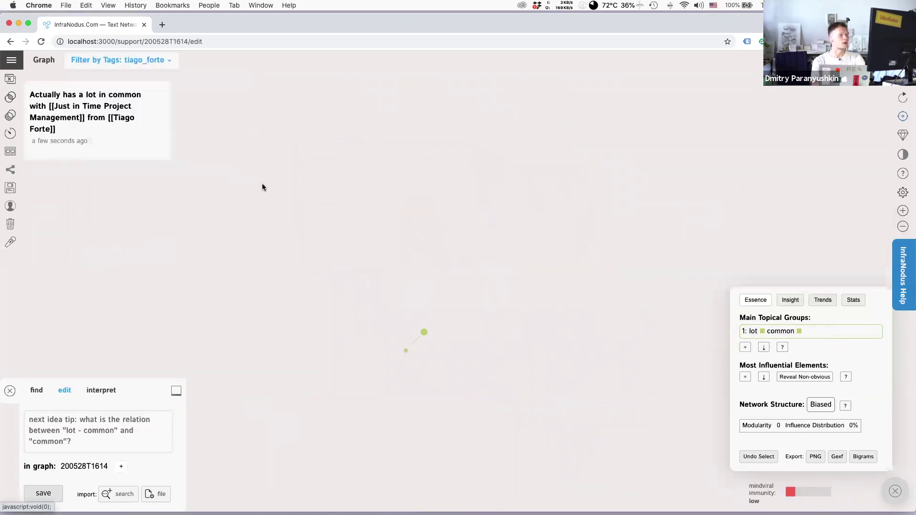
click(144, 61)
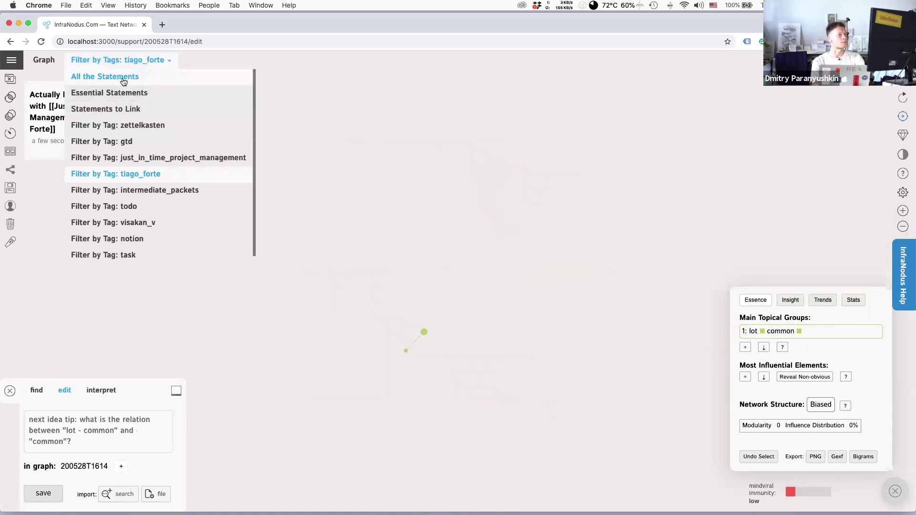
click(123, 81)
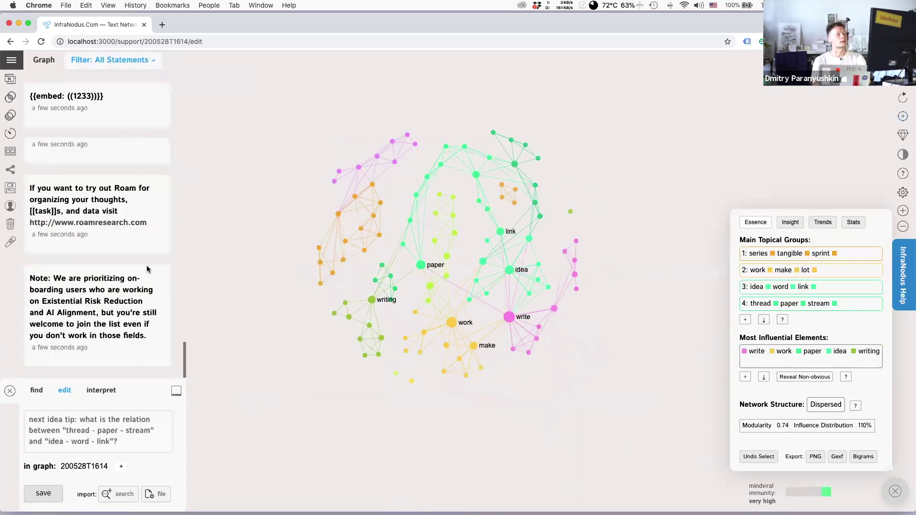
scroll(147, 265, up, 15)
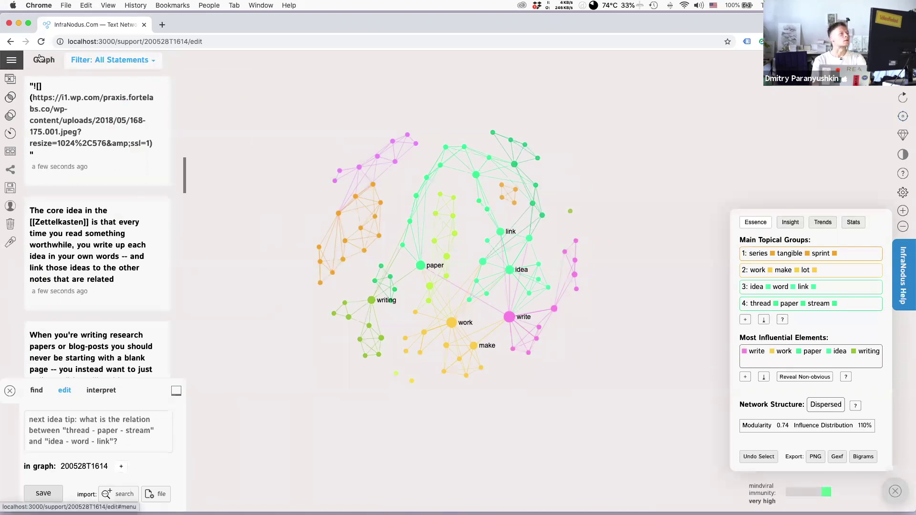
Go to the apps home page and open the spreadsheet or Excel import in CSV format
mouse_move(19, 66)
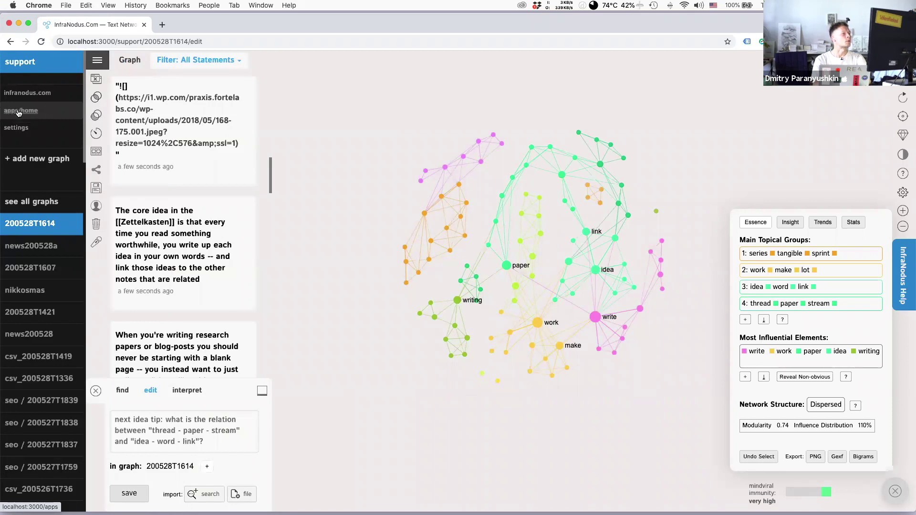
click(18, 114)
scroll(307, 382, down, 2)
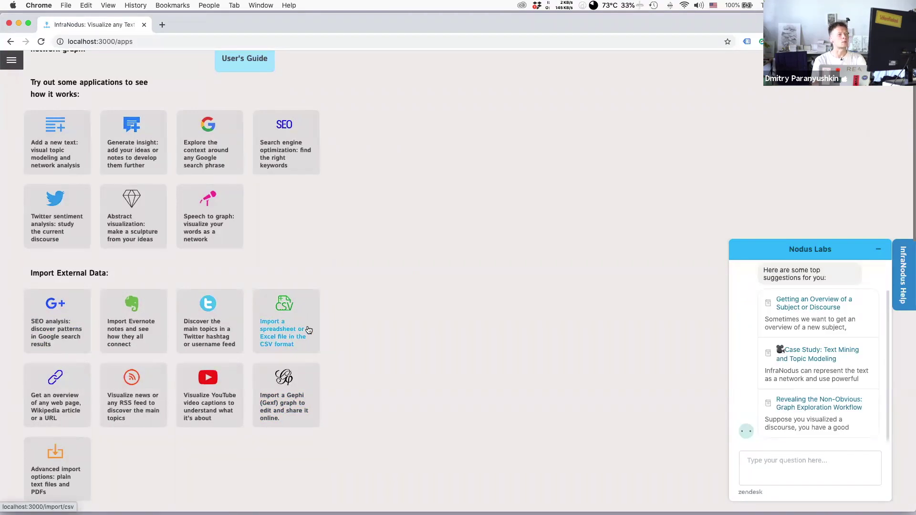
click(292, 339)
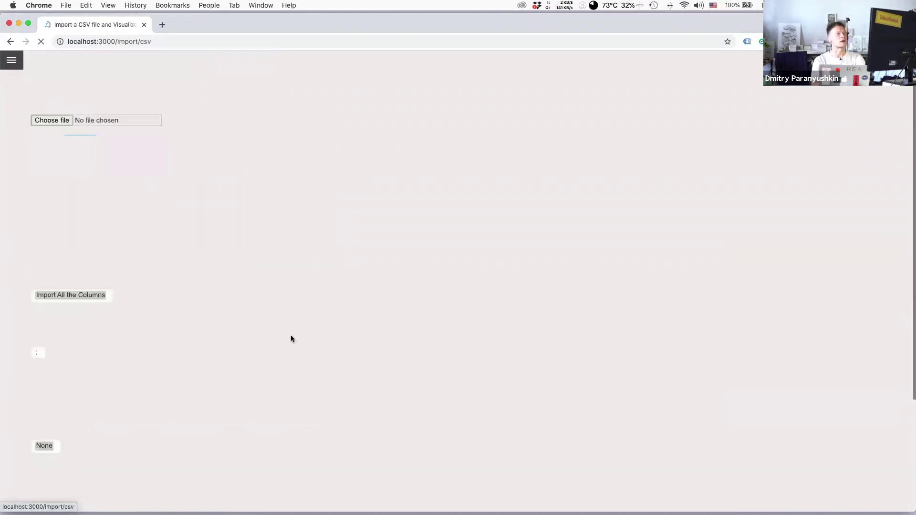
scroll(159, 332, down, 1)
scroll(160, 333, up, 1)
Upload test-csv.csv from the Demos folder and limit the import to its Answer column
click(52, 133)
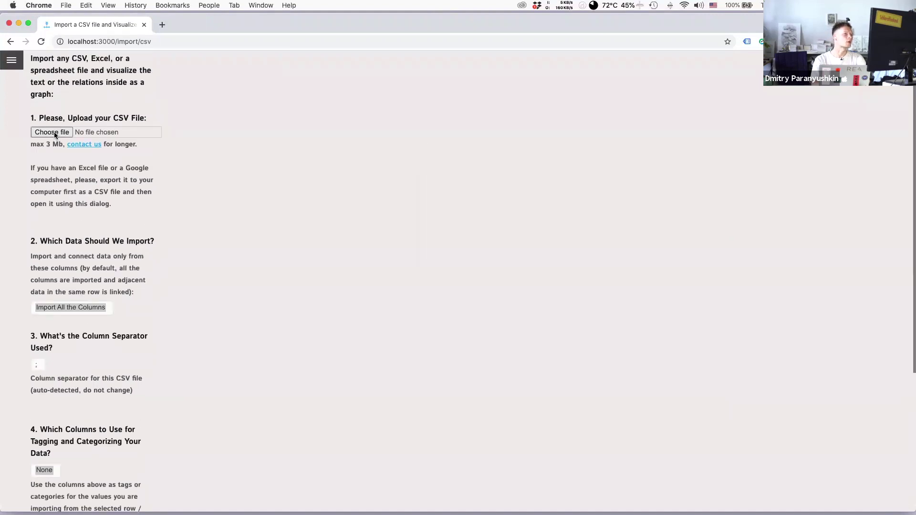
click(295, 95)
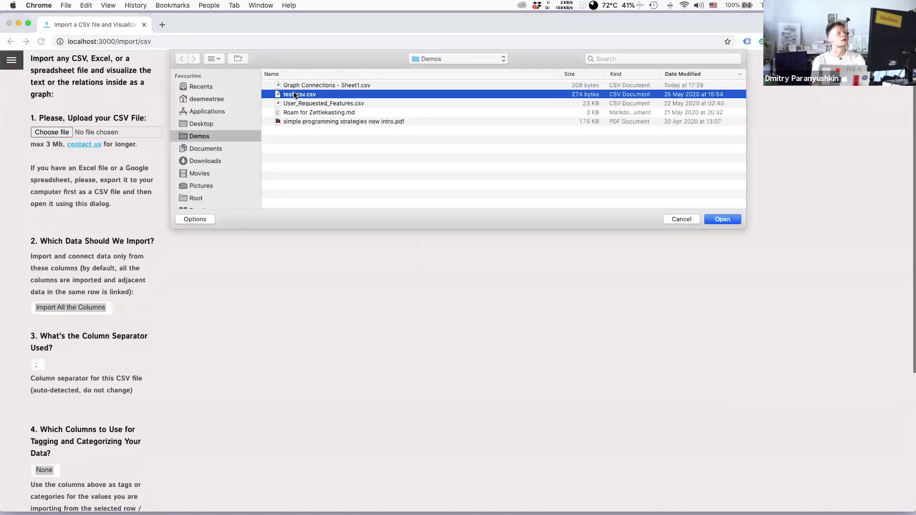
key(space)
key(space)
key(Return)
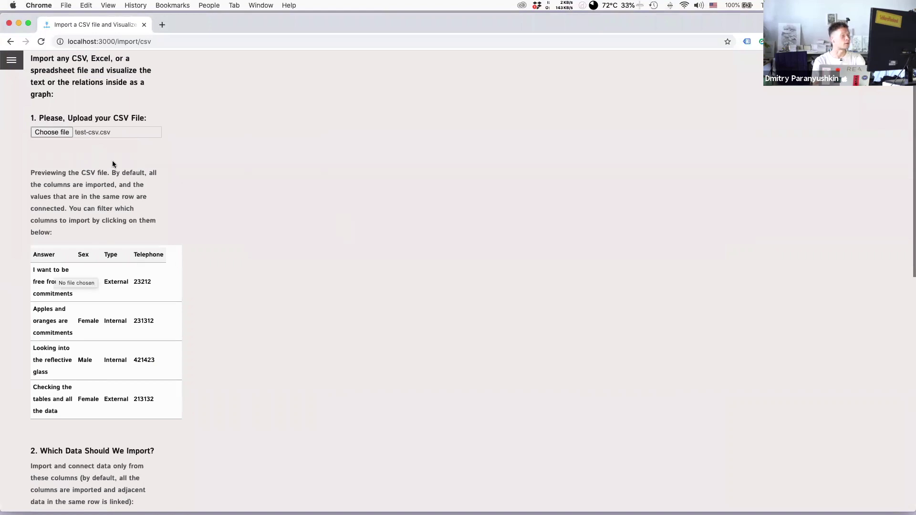
scroll(199, 210, down, 3)
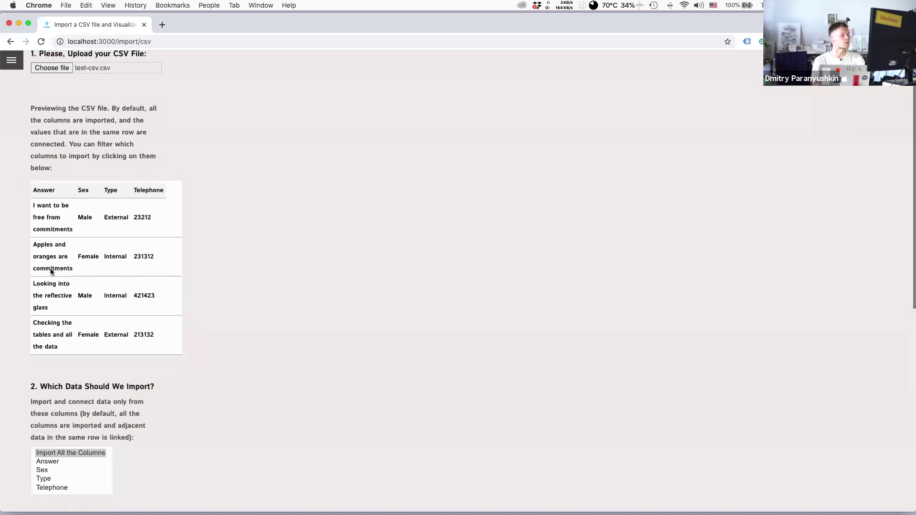
click(45, 196)
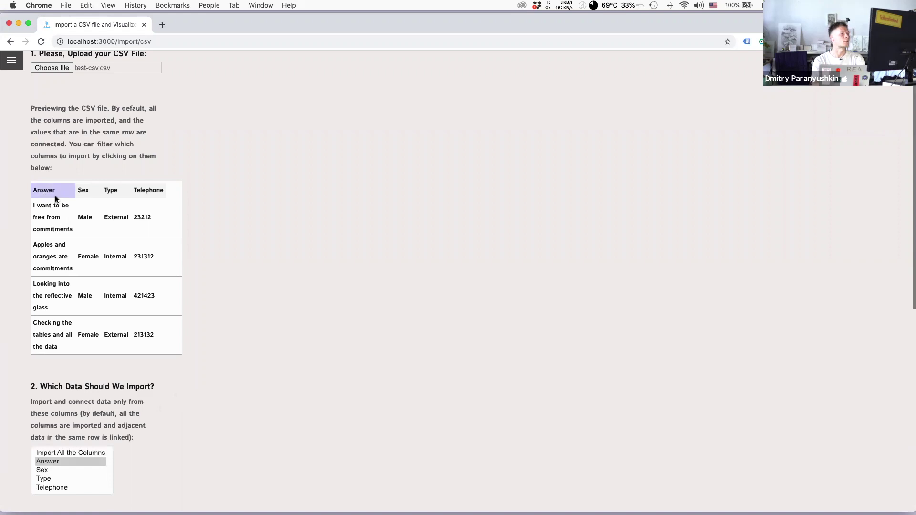
Use the Sex and Type columns for tagging the data and process the CSV file into a graph
scroll(177, 459, down, 3)
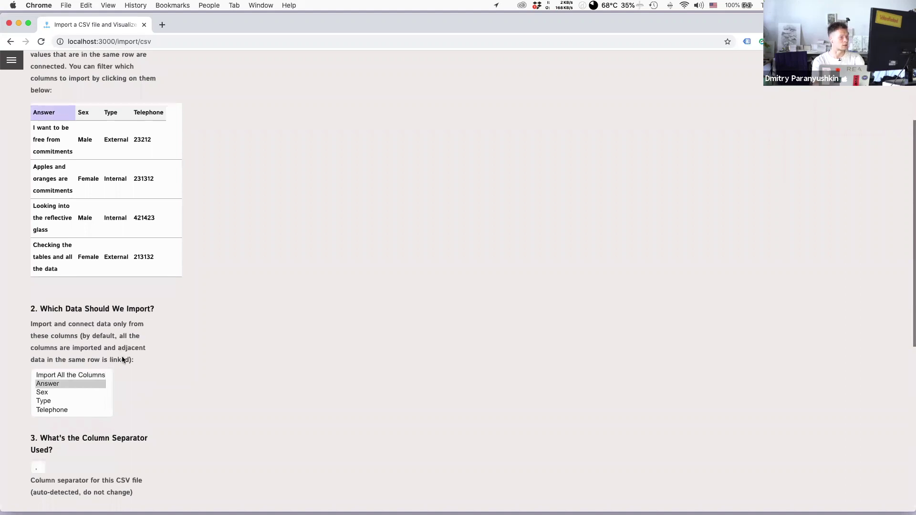
scroll(141, 394, down, 6)
scroll(142, 398, down, 3)
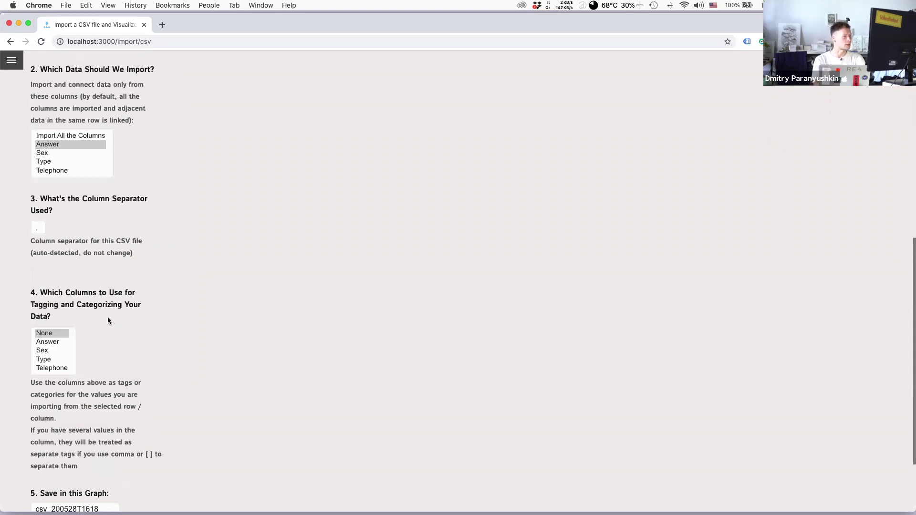
scroll(108, 323, up, 9)
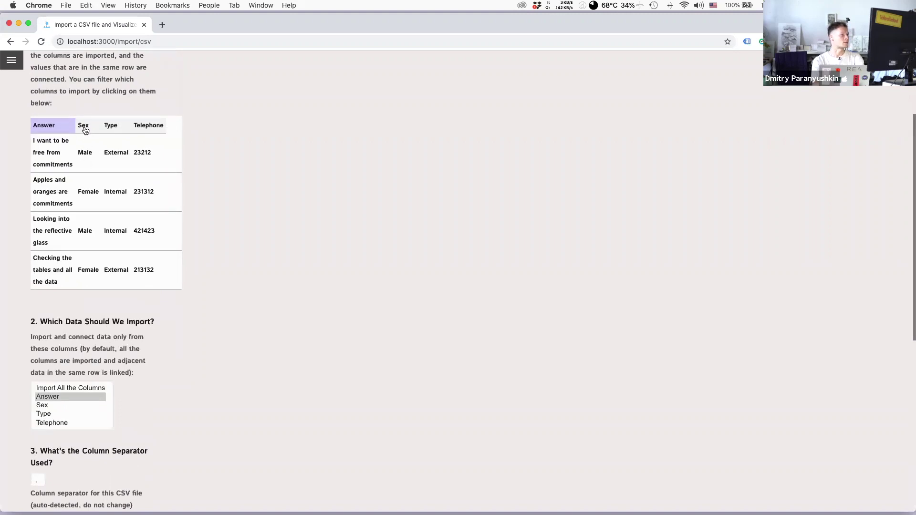
scroll(173, 407, down, 1)
scroll(173, 405, down, 10)
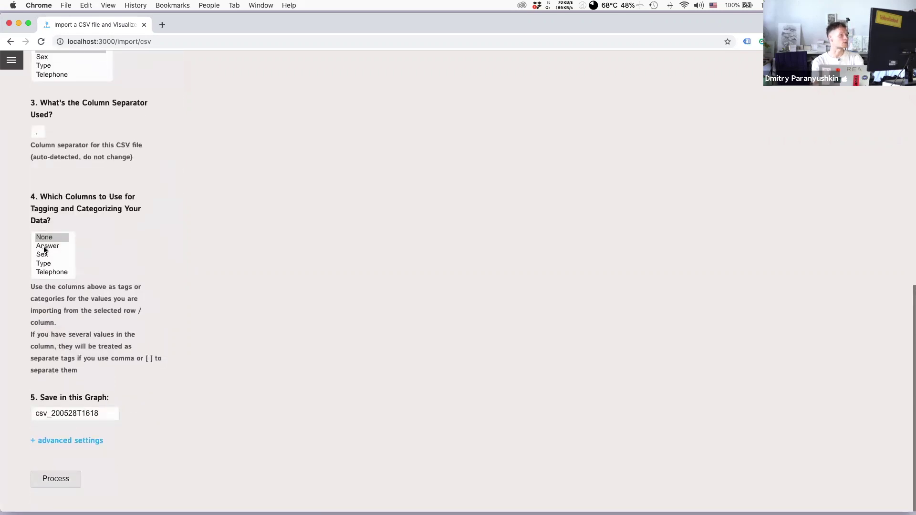
drag(46, 258, 44, 264)
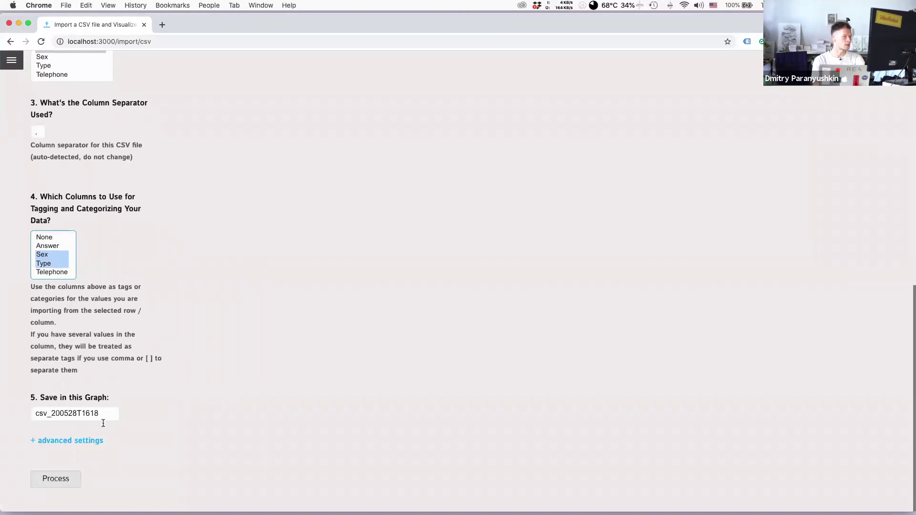
click(56, 480)
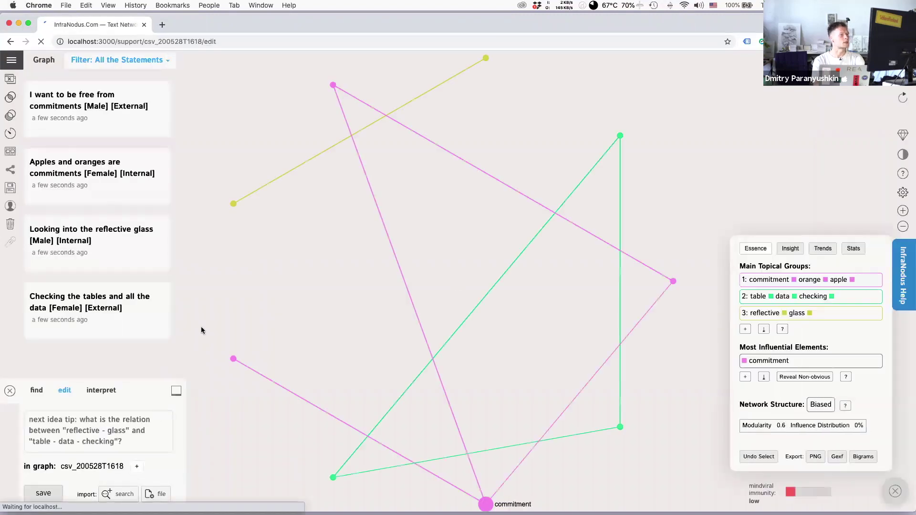
Filter the imported statements by the male and external tags together, compare with external alone, and restore all the statements
mouse_move(152, 70)
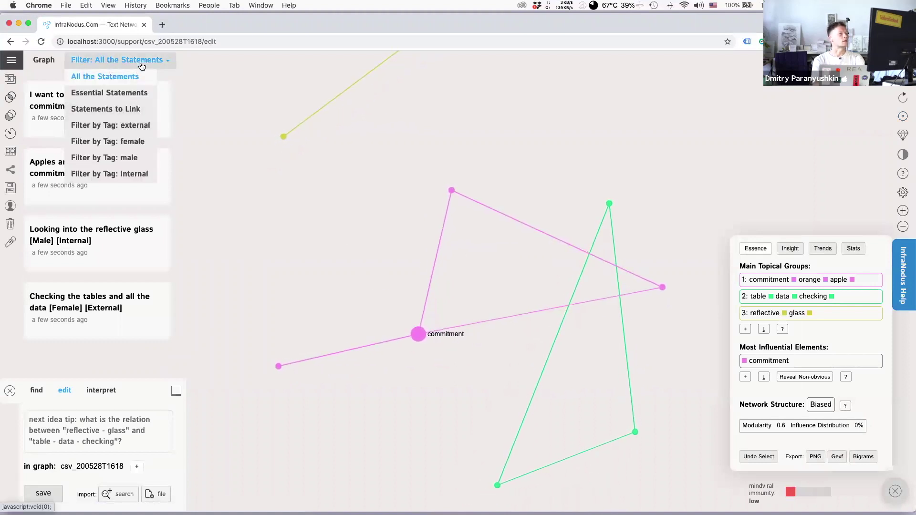
click(128, 157)
click(134, 125)
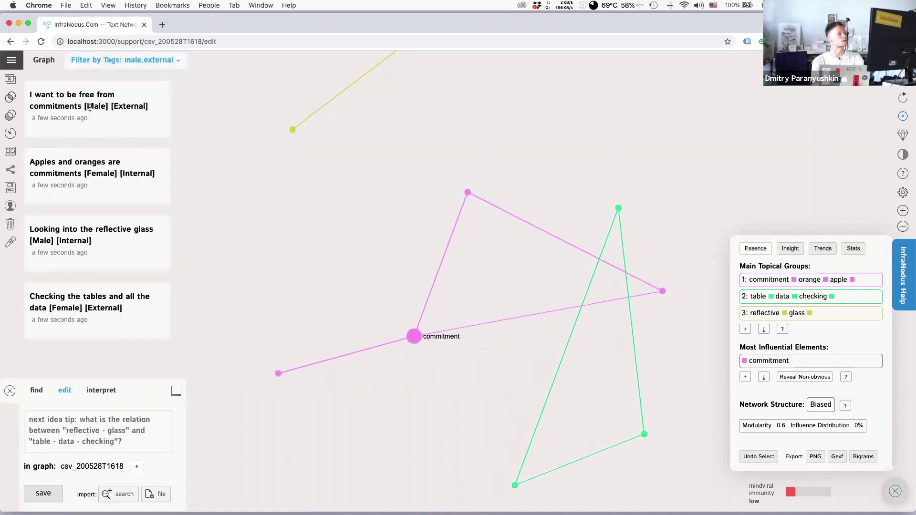
mouse_move(122, 61)
click(115, 125)
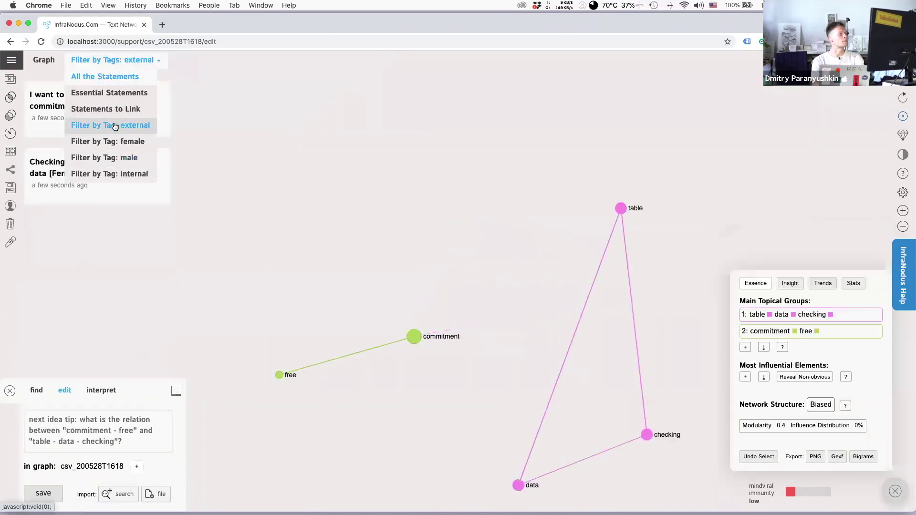
click(105, 76)
Apply the combined male and external tag filter to the imported statements again
mouse_move(130, 142)
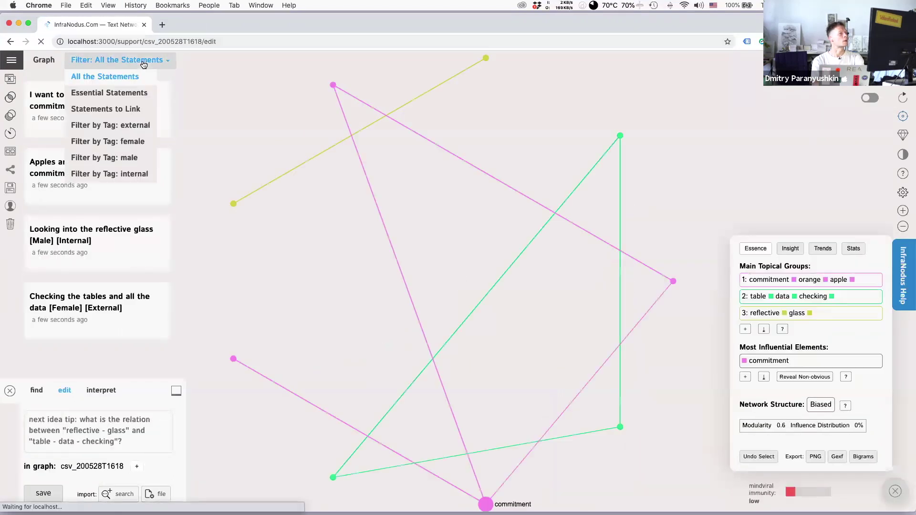
click(129, 157)
click(128, 126)
View the statements tagged female, internal and external in turn, and go back to all the statements
mouse_move(122, 60)
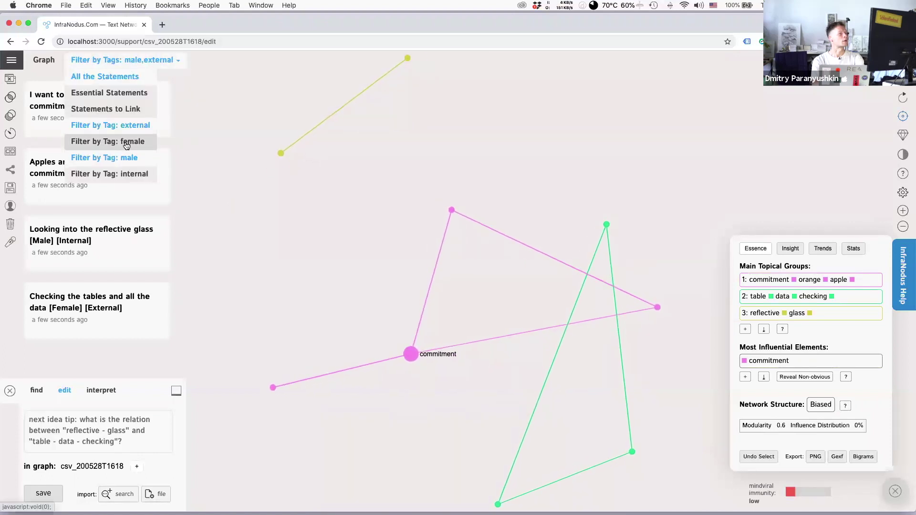
click(108, 141)
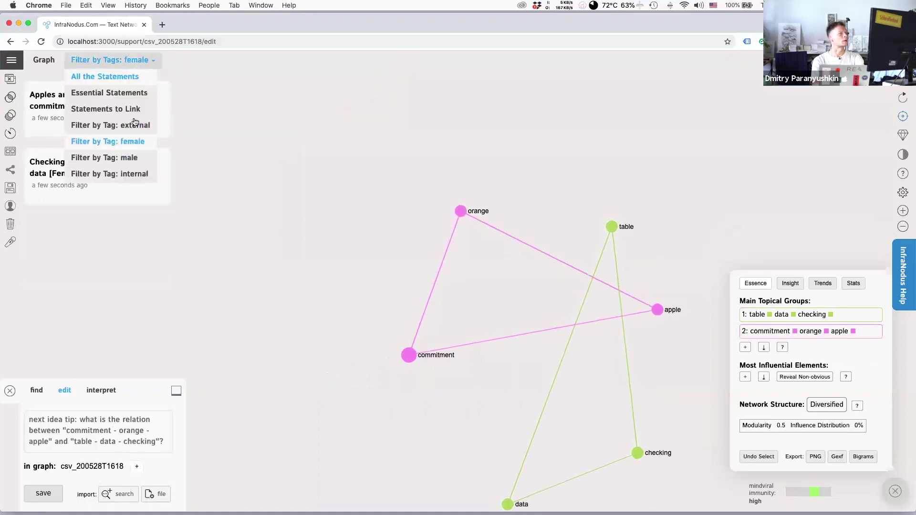
click(132, 174)
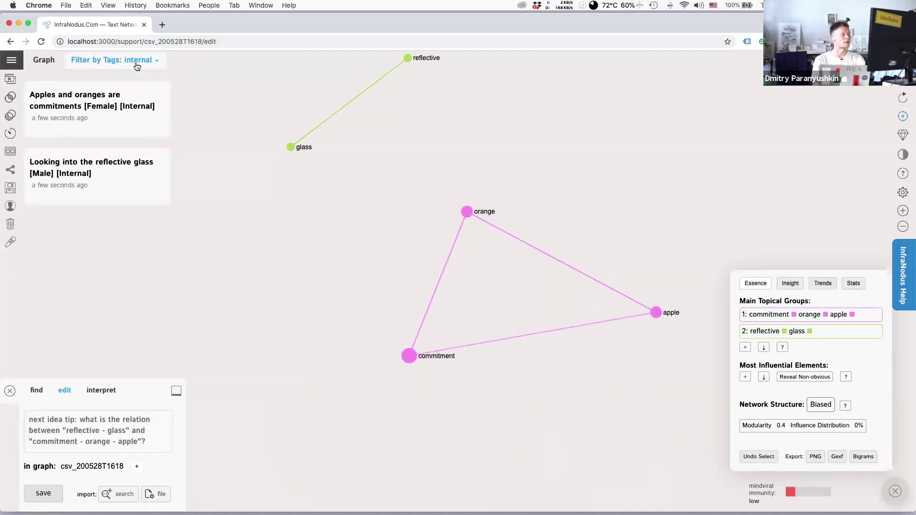
mouse_move(143, 61)
click(130, 125)
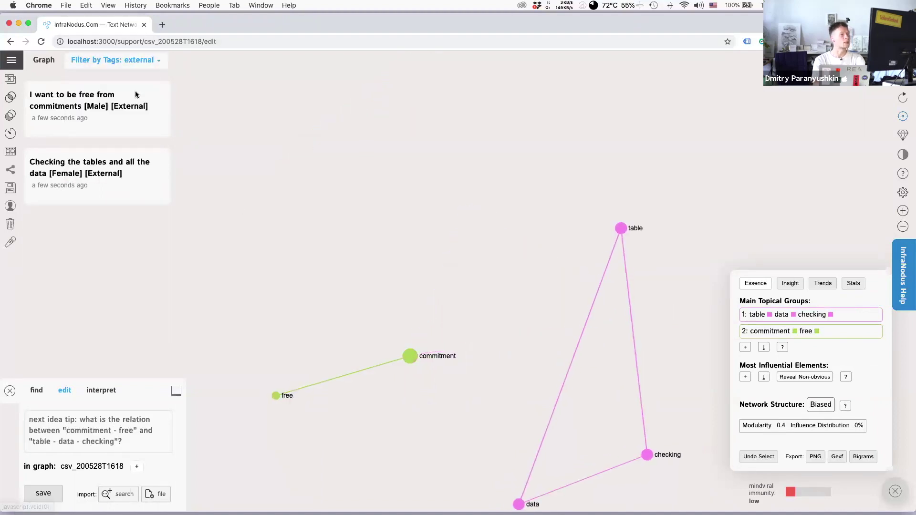
click(122, 76)
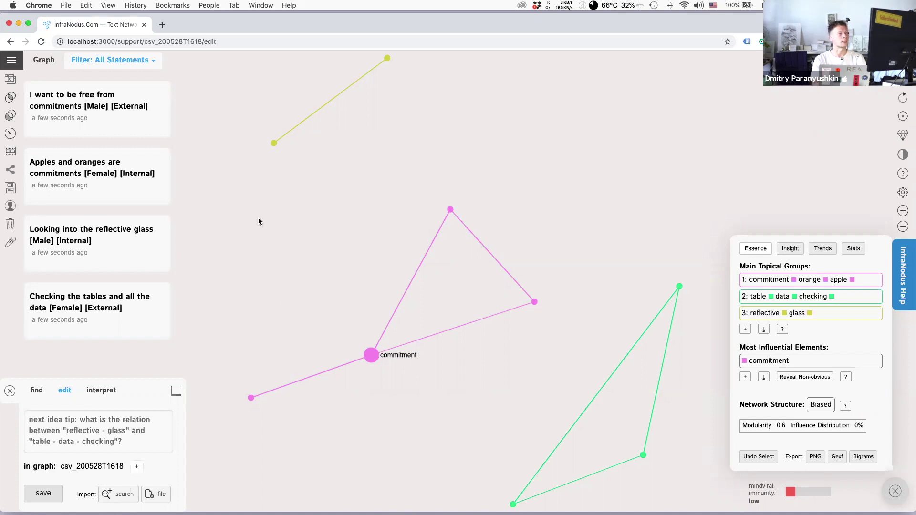
click(143, 60)
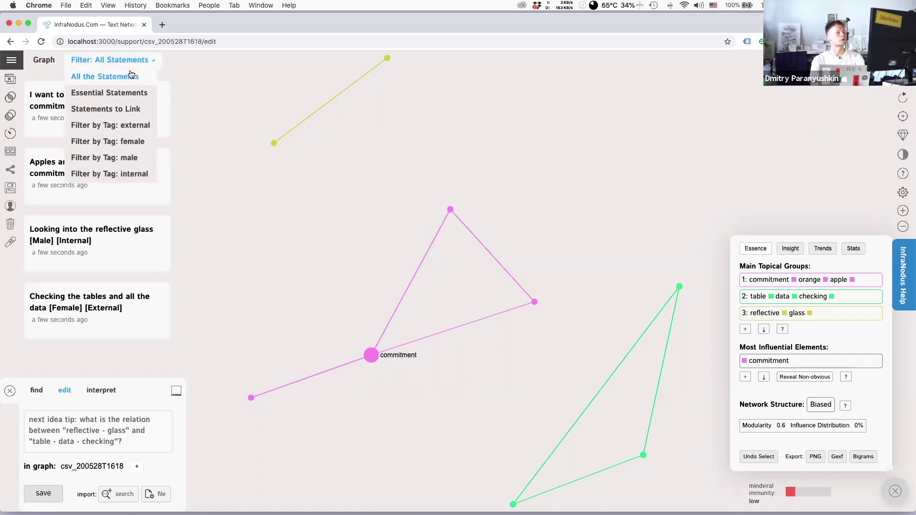
Leave the imported graph for the apps home page and reopen the CSV import application
click(11, 60)
click(22, 110)
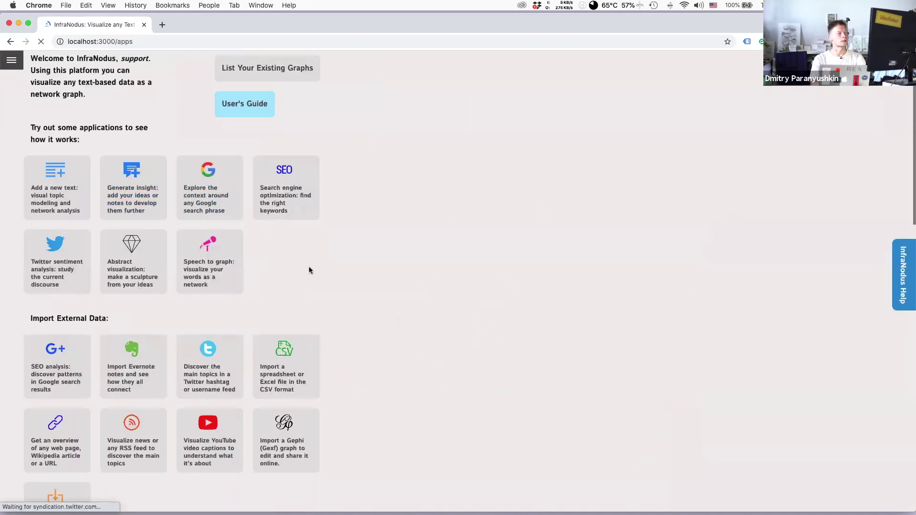
click(288, 372)
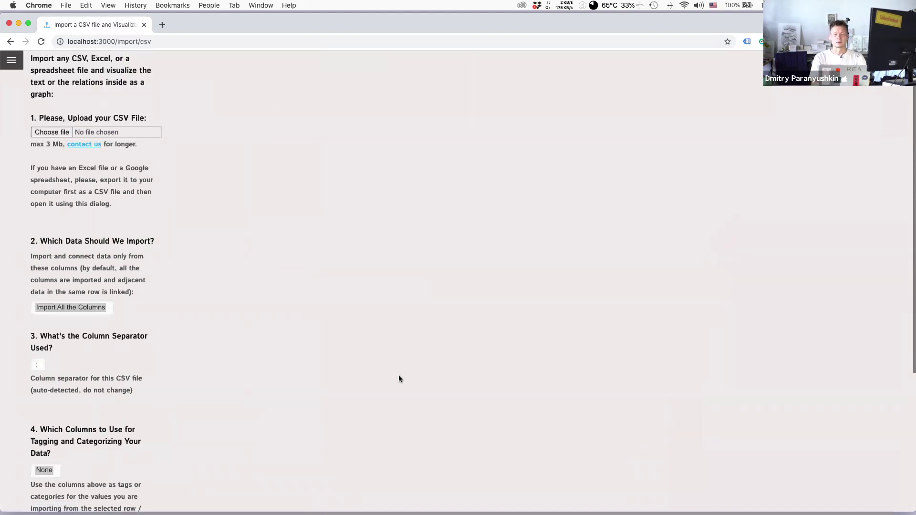
Upload User_Requested_Features.csv from the Demos folder to the CSV import form
click(52, 133)
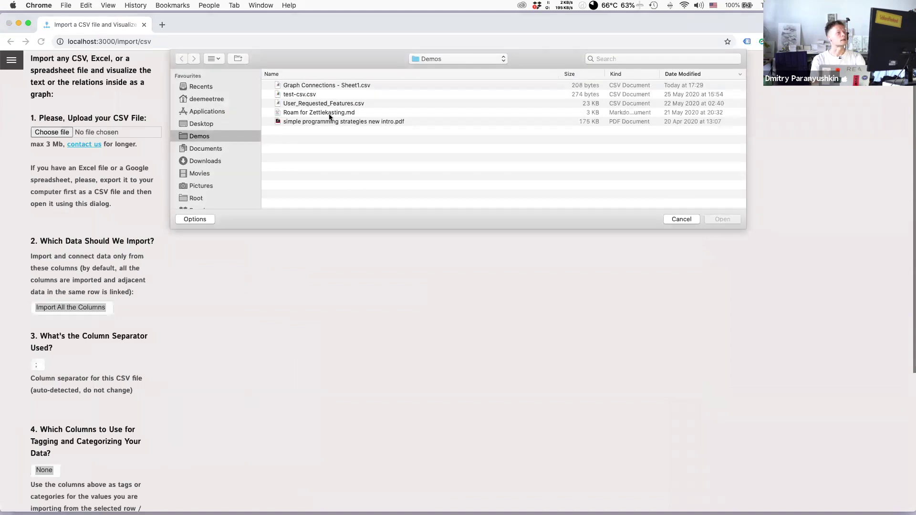
click(306, 105)
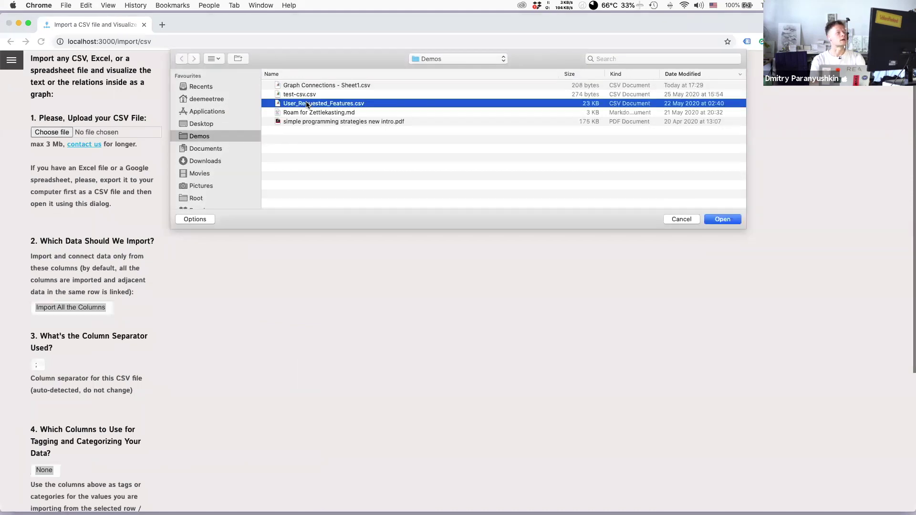
key(space)
key(space)
key(Return)
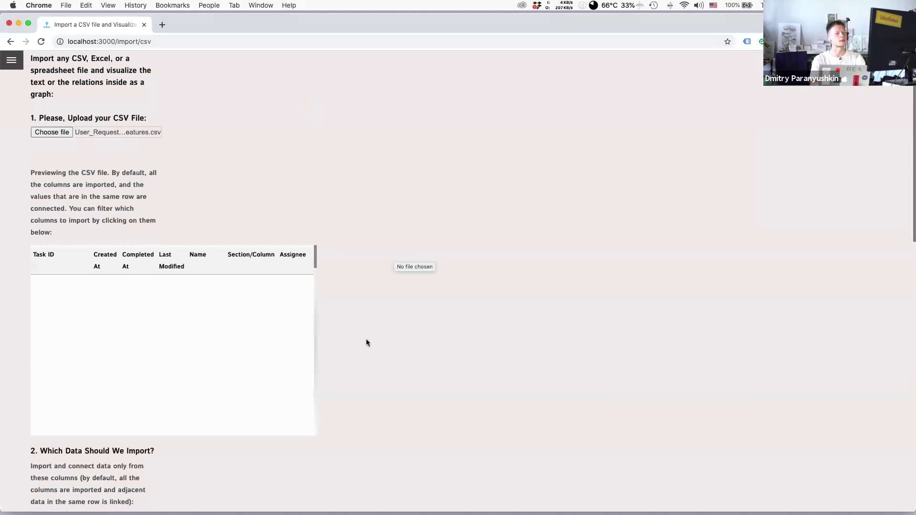
Look over the file's preview rows and limit the imported data to the Name column
scroll(365, 343, down, 1)
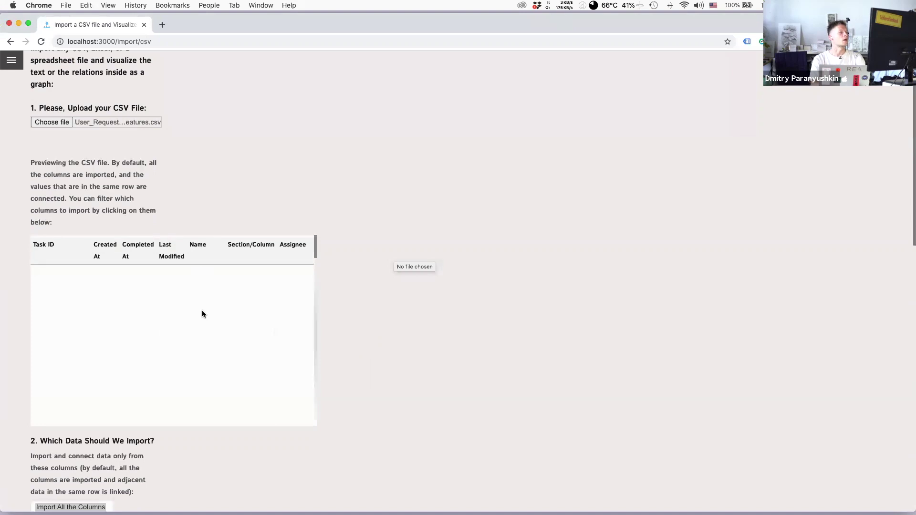
scroll(188, 337, down, 3)
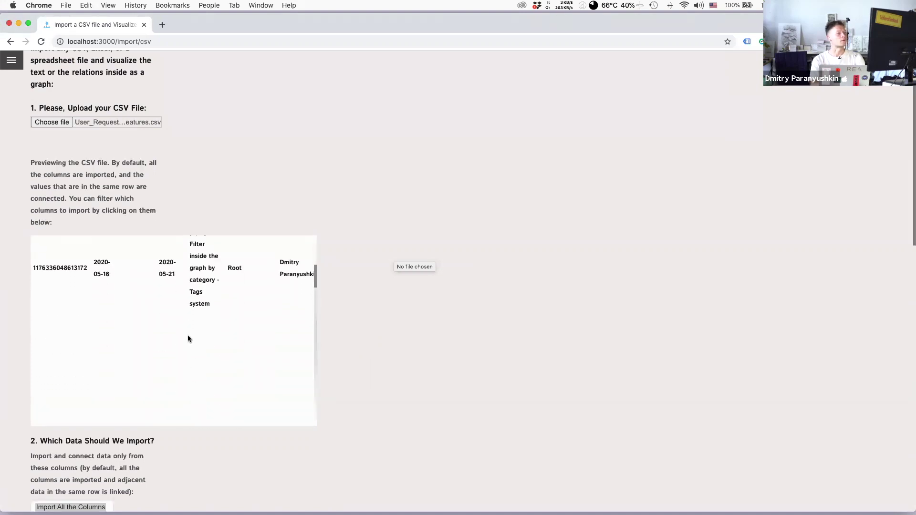
scroll(188, 339, up, 2)
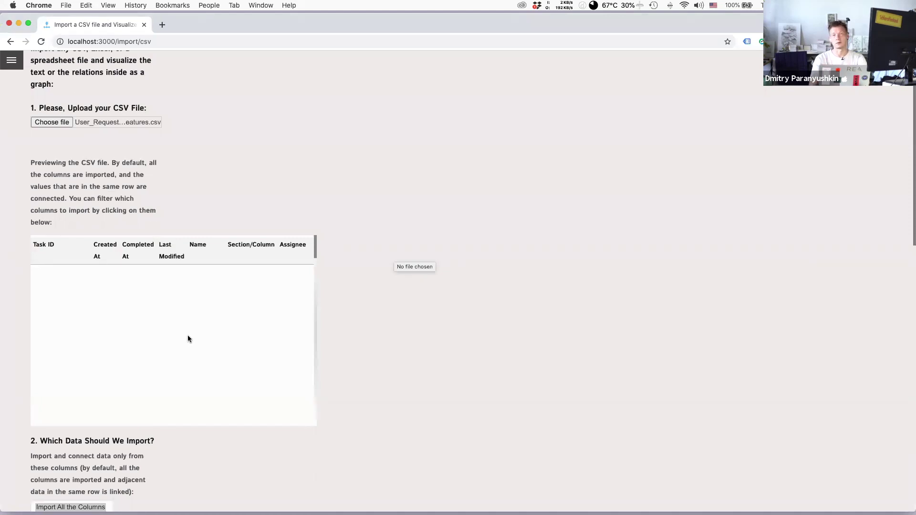
click(196, 255)
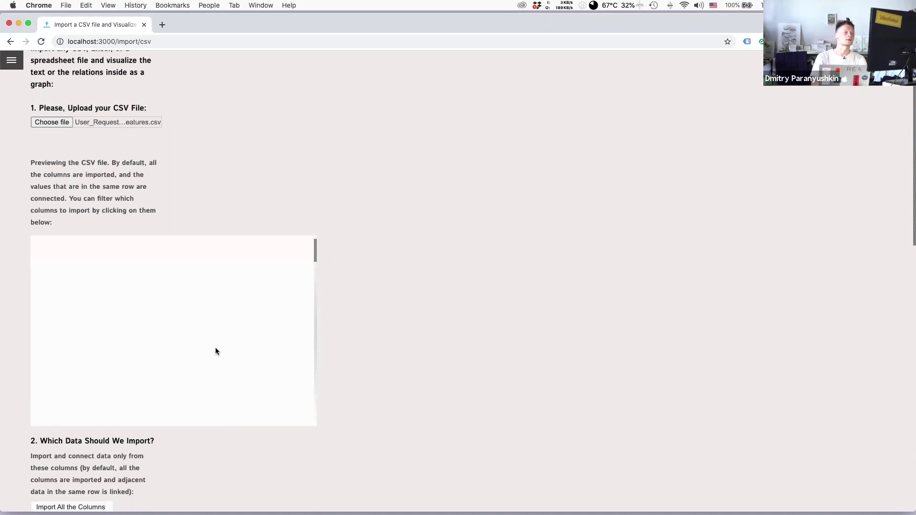
Use the Section/Column column for tagging the data and process the CSV import into a graph
scroll(215, 352, down, 4)
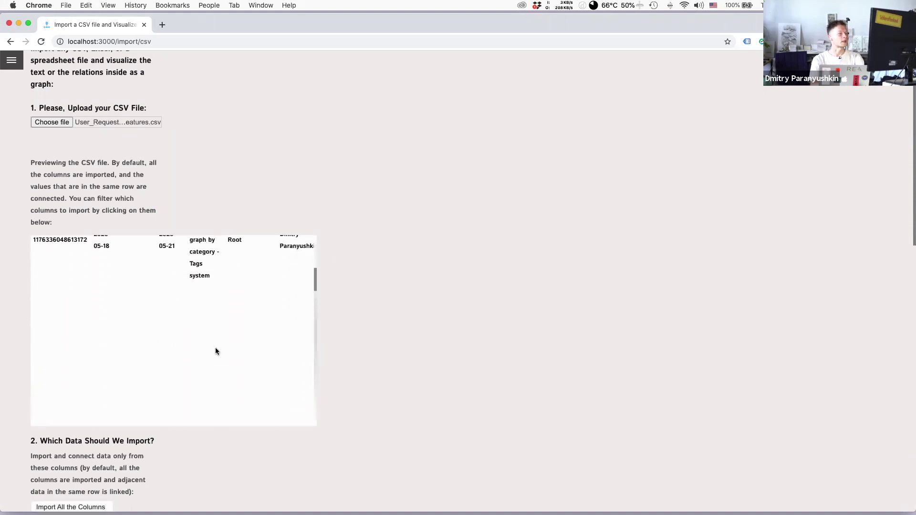
scroll(202, 463, down, 5)
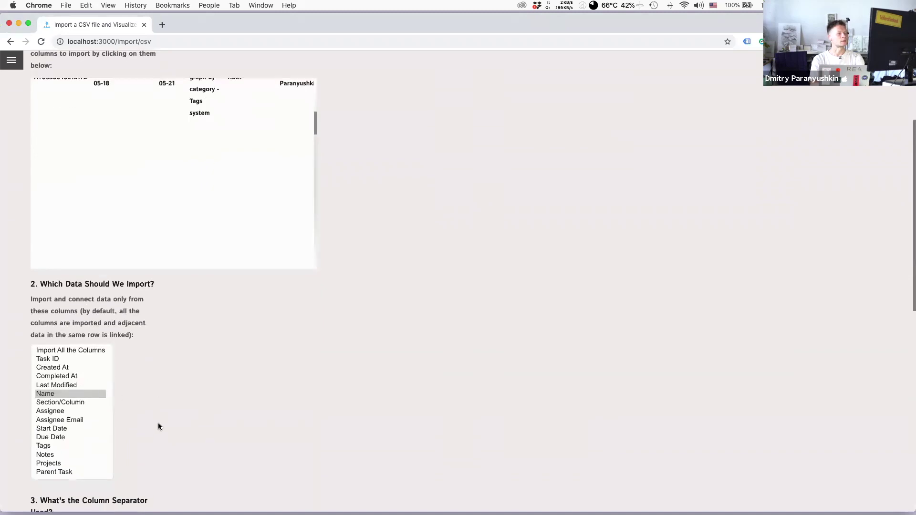
scroll(159, 426, down, 8)
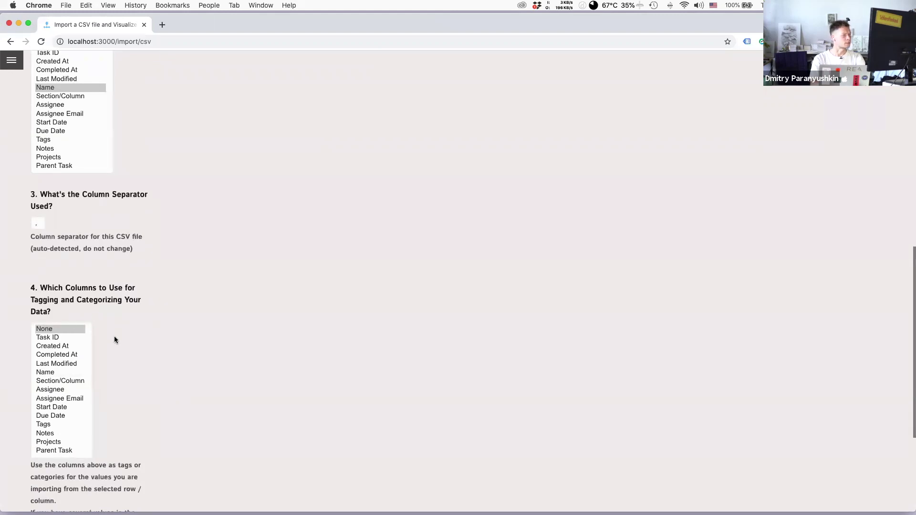
scroll(115, 338, down, 1)
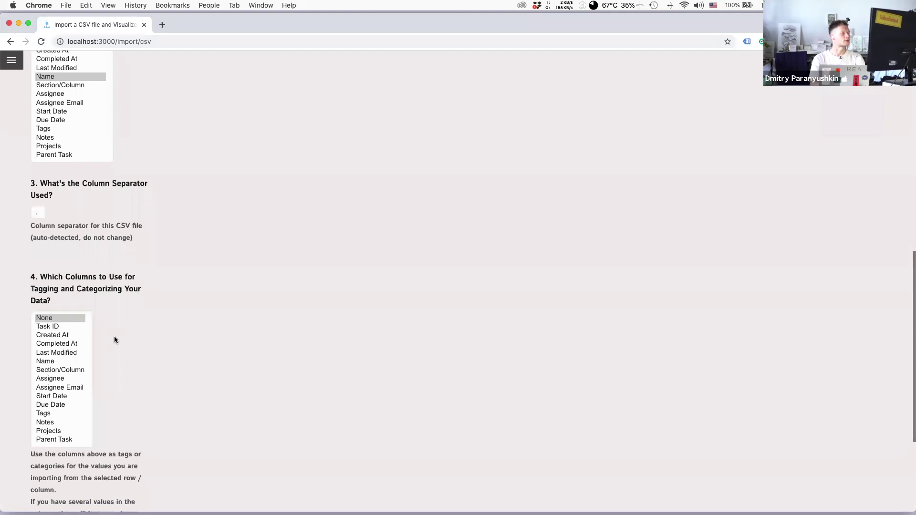
click(66, 364)
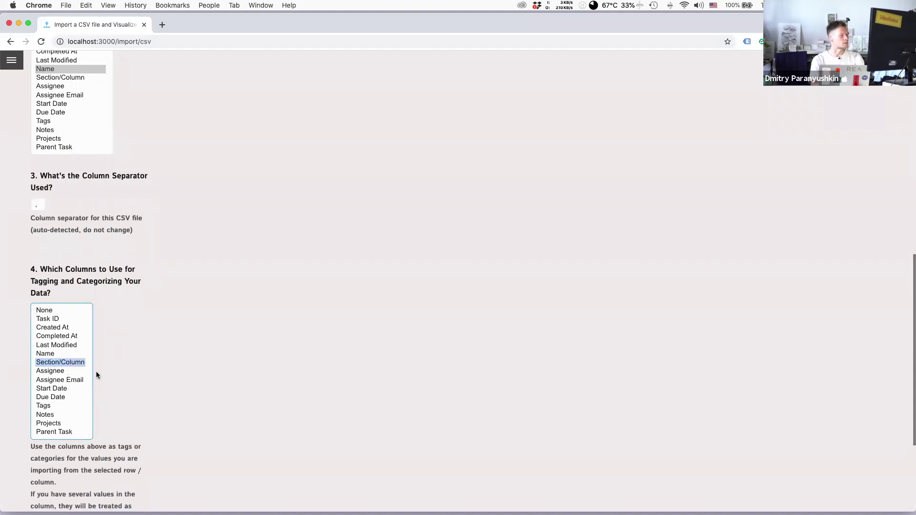
scroll(96, 371, down, 1)
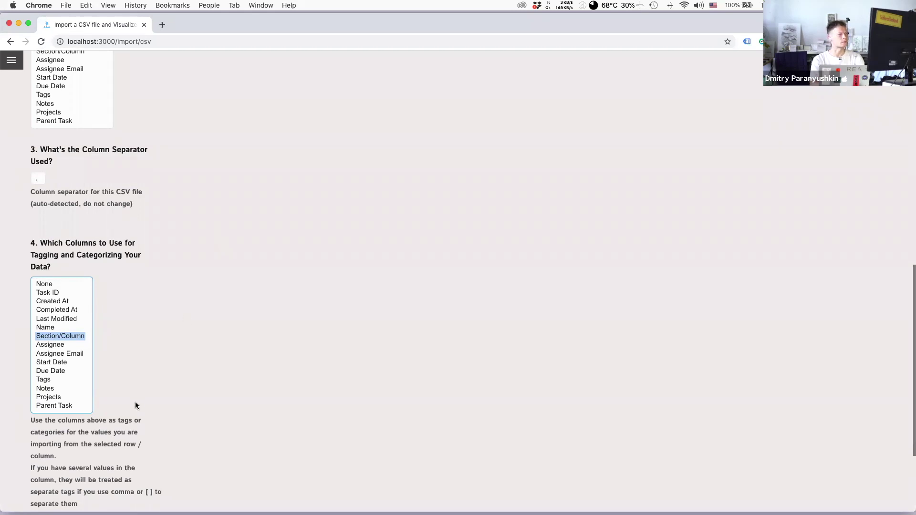
scroll(131, 359, down, 3)
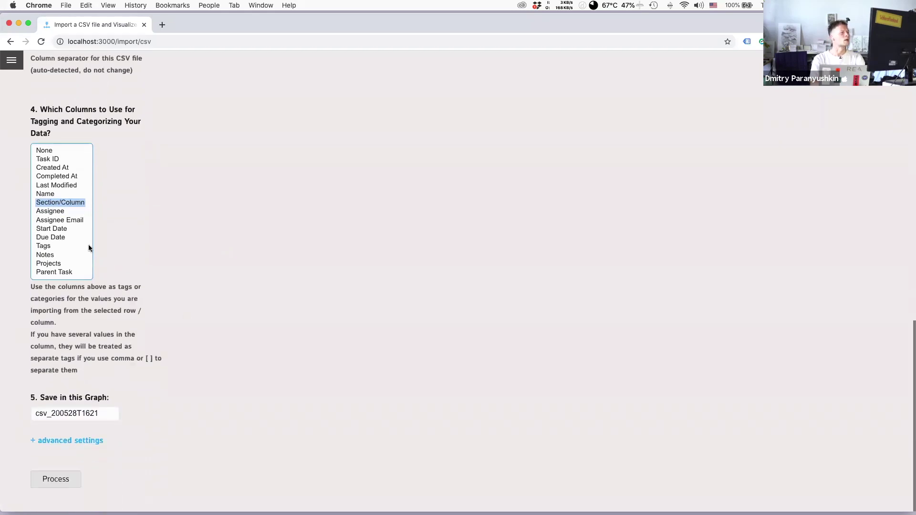
click(61, 481)
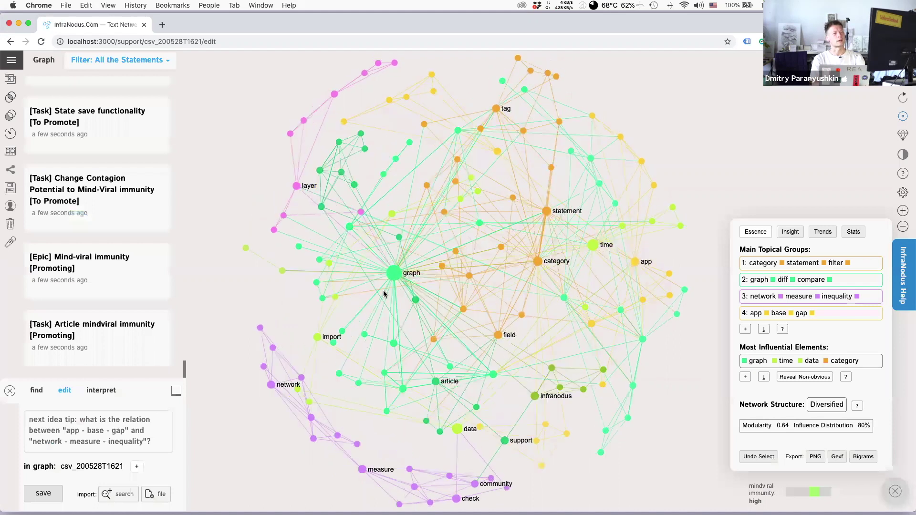
Inspect the statements and connections of the graph and statement nodes in turn, and clear the selection
click(407, 270)
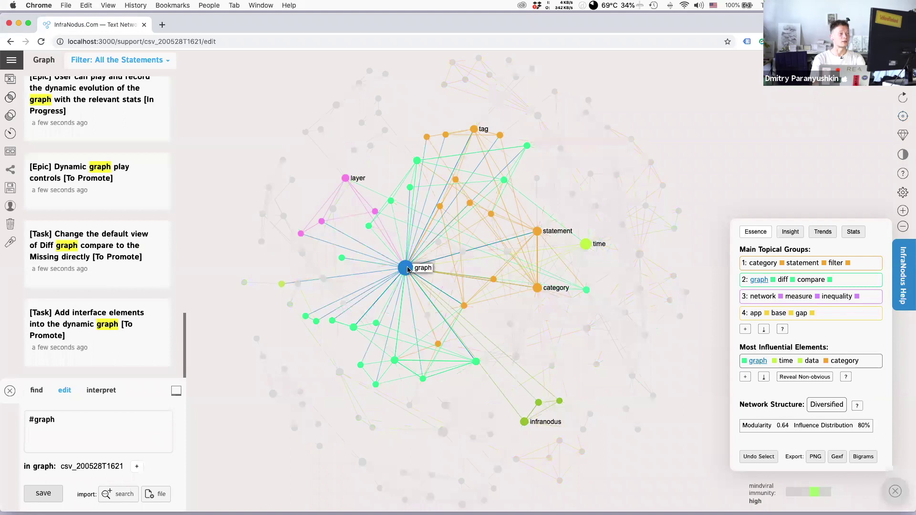
click(407, 270)
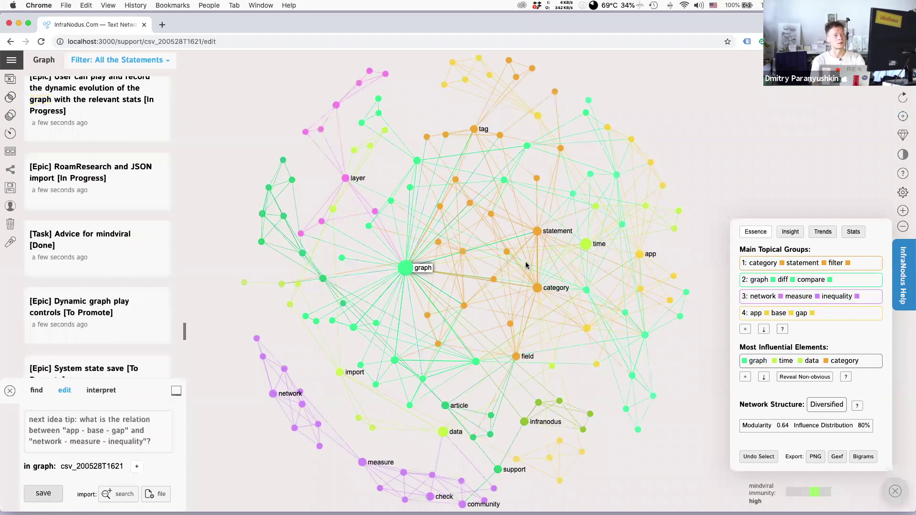
click(538, 231)
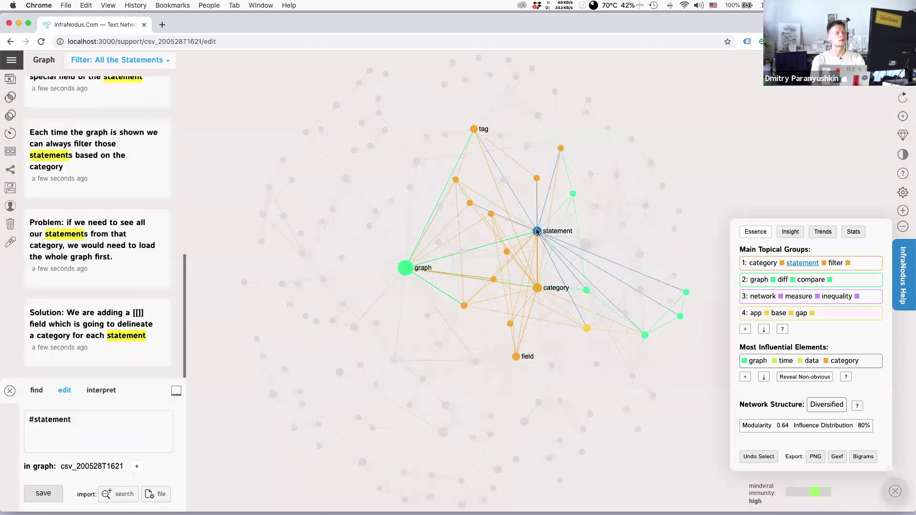
click(295, 288)
View the statements tagged spike, and switch the tag filter to task
click(119, 60)
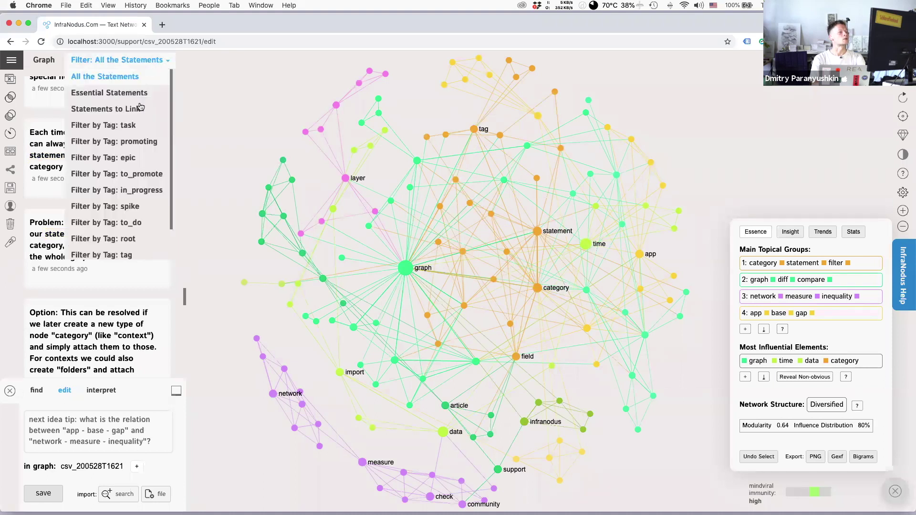
click(129, 206)
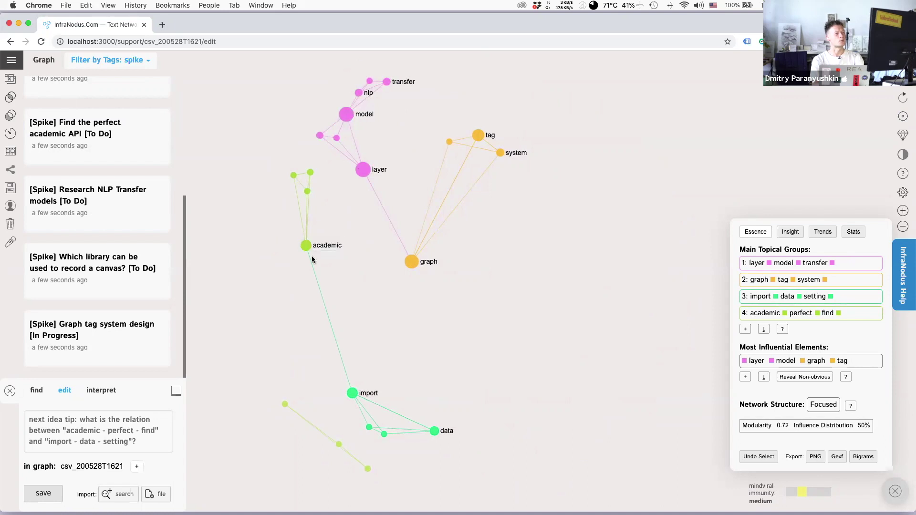
click(125, 60)
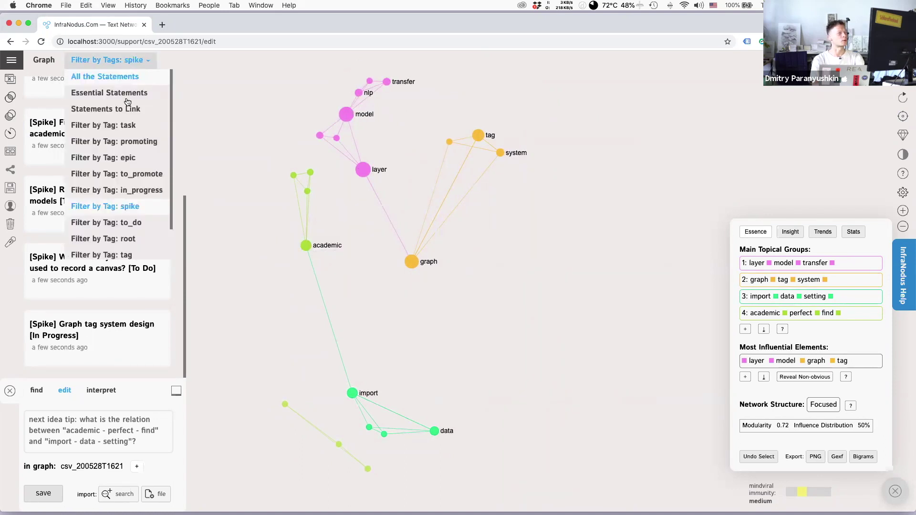
click(127, 125)
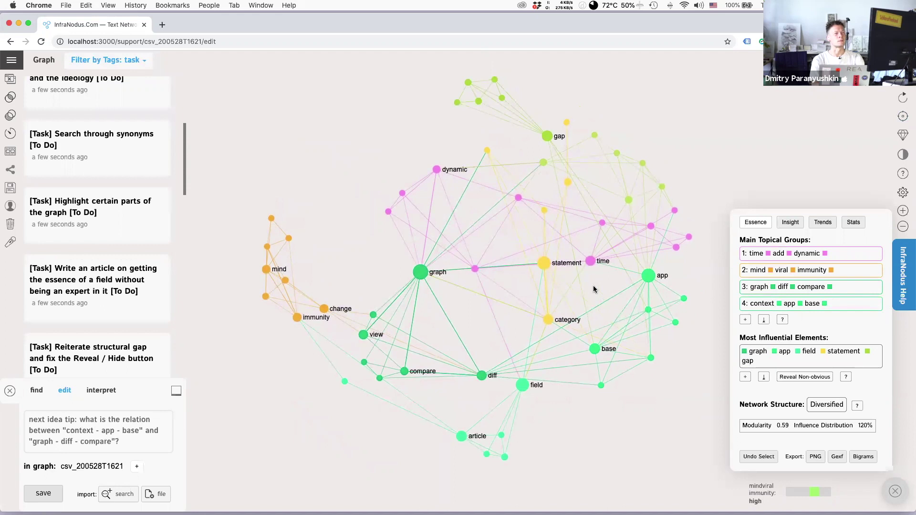
Inspect the statement and time nodes one after the other in the task-filtered graph, and deselect them
click(543, 263)
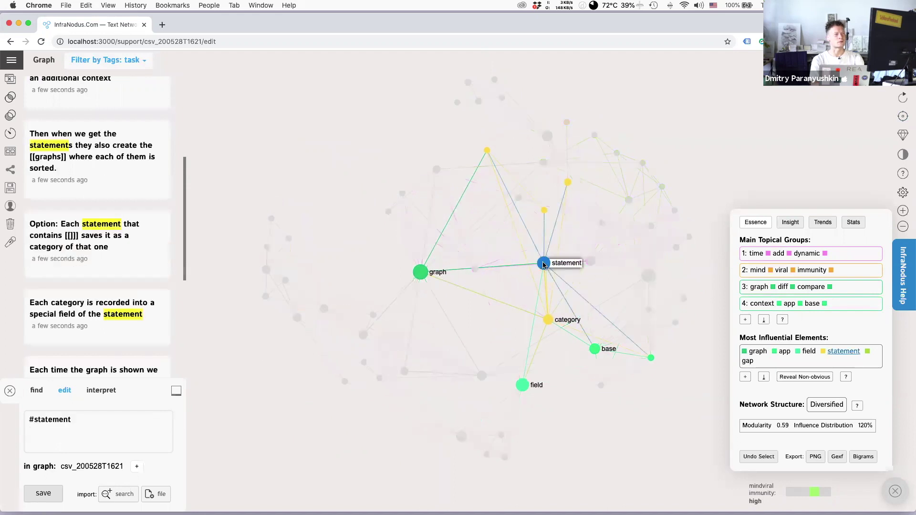
click(543, 263)
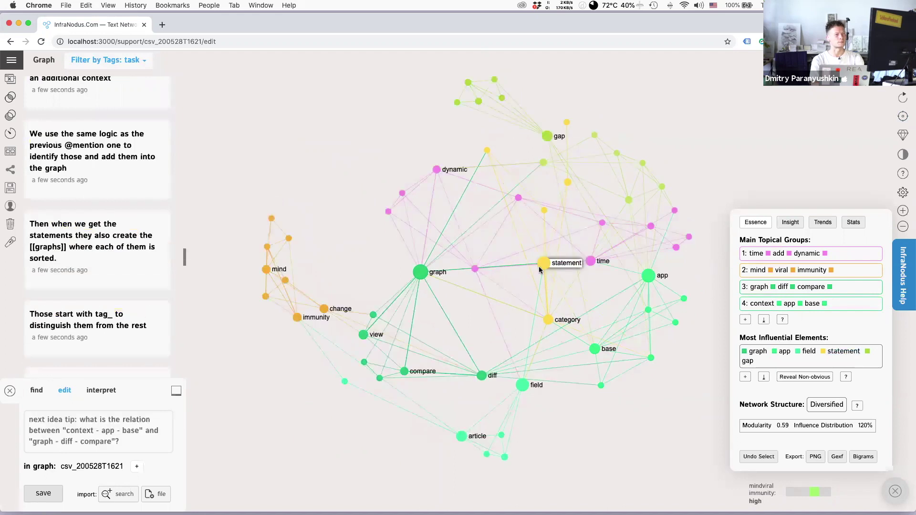
click(590, 262)
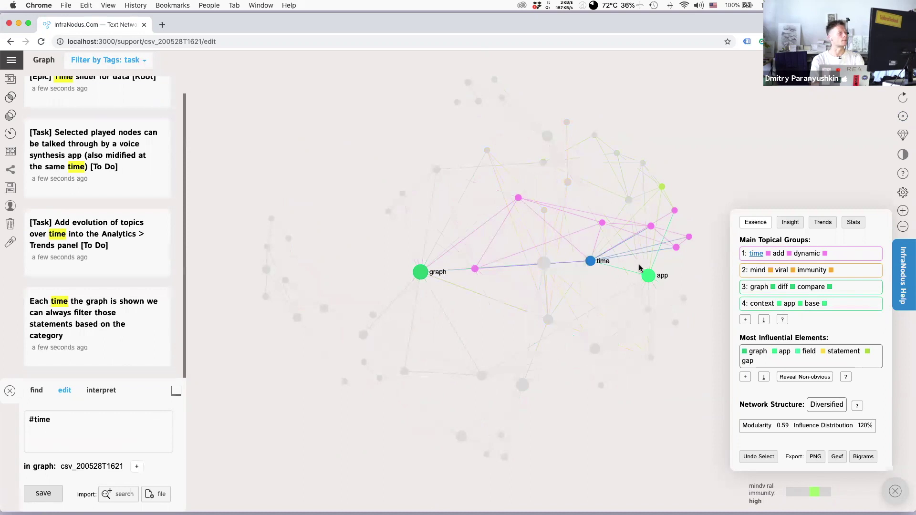
click(590, 261)
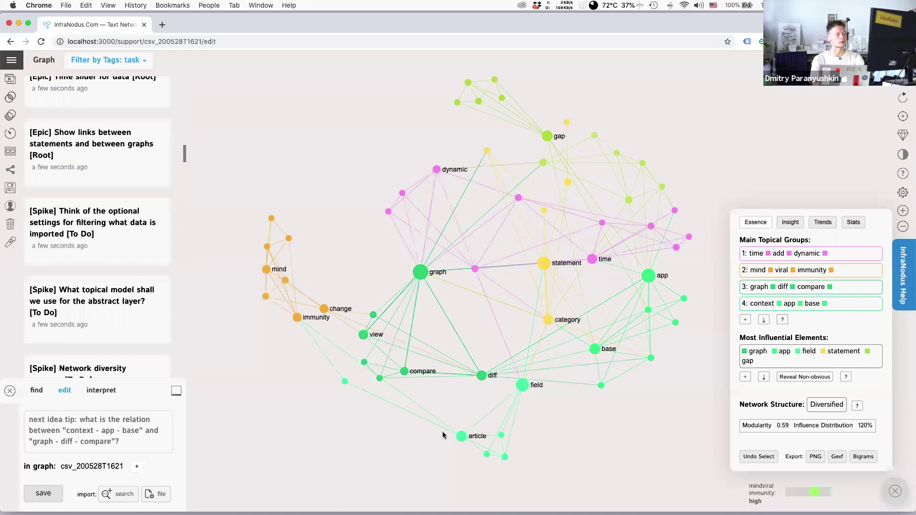
Compare the statements tagged task and to_promote together with task alone, and switch the filter to to_do alone
click(119, 60)
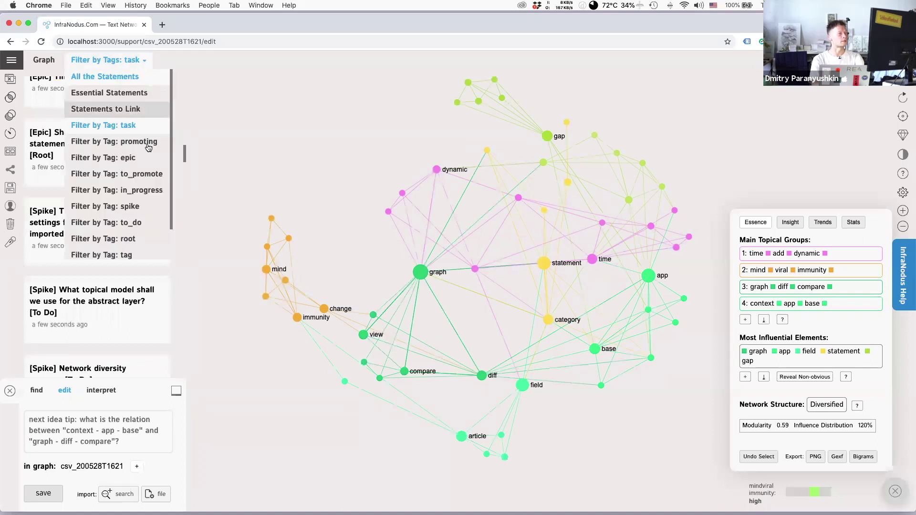
click(127, 174)
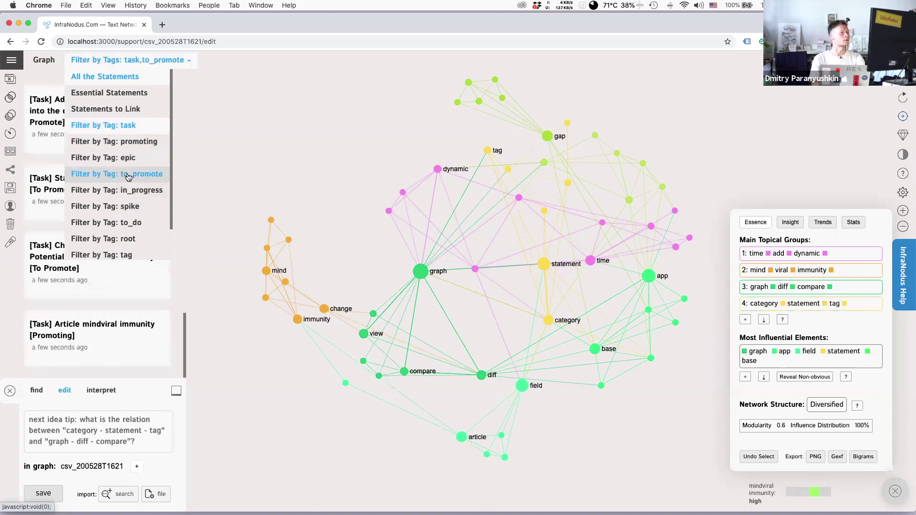
mouse_move(161, 62)
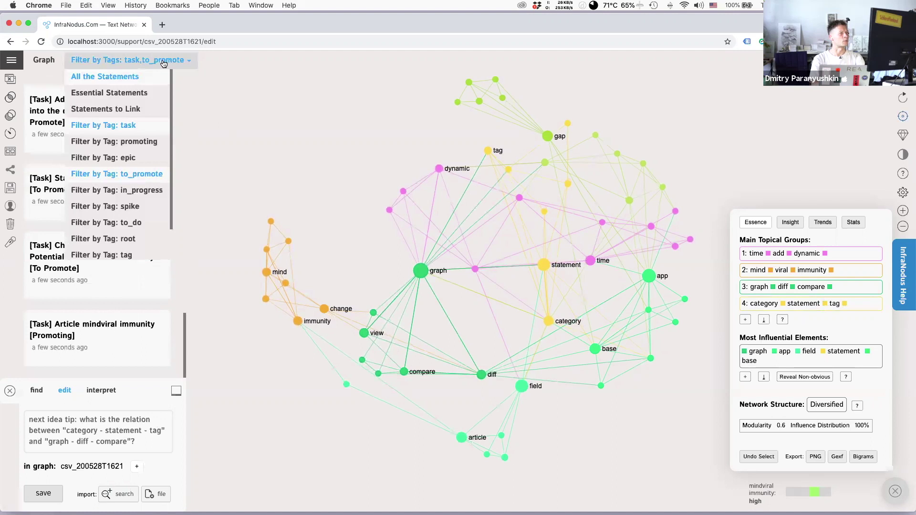
click(119, 128)
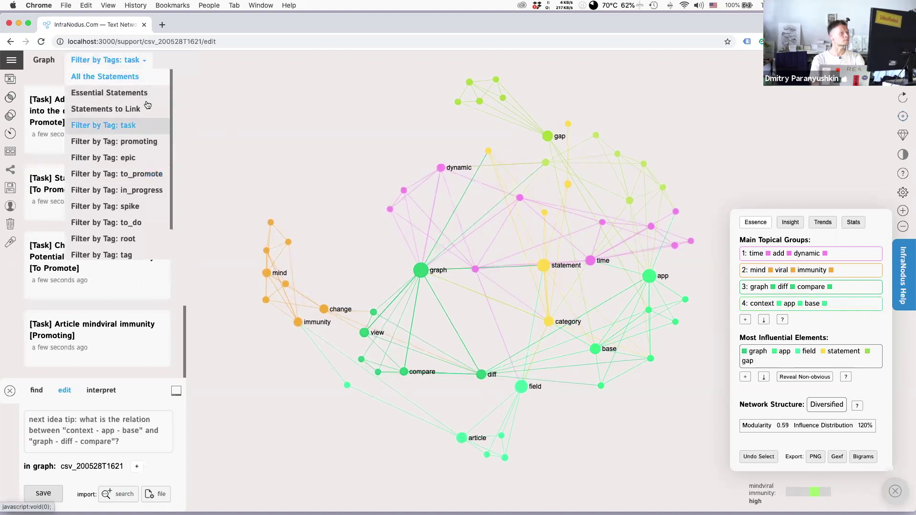
click(125, 223)
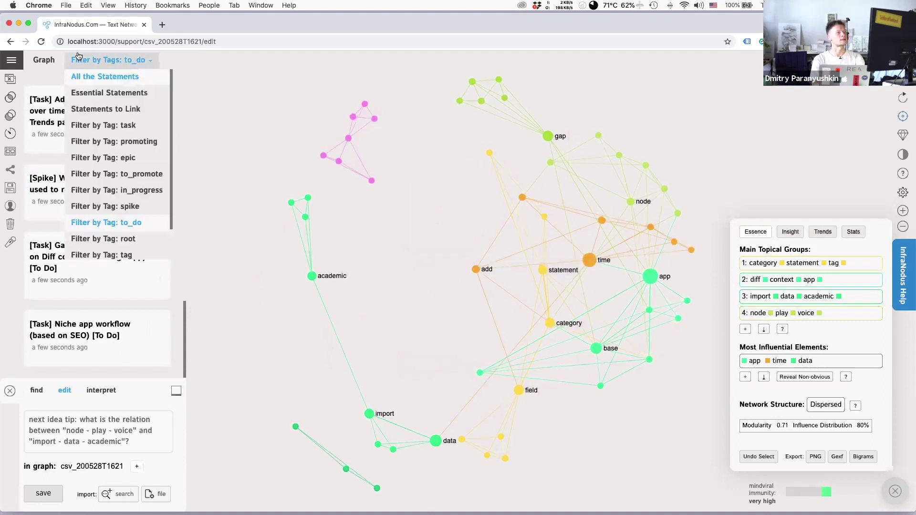
Go back to the CSV import page and examine the rows and Name column in the uploaded file's preview
click(10, 42)
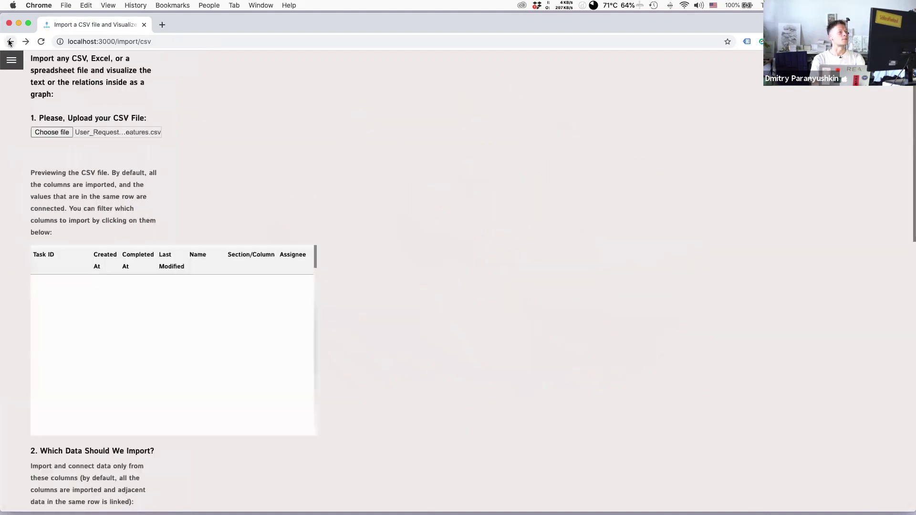
scroll(230, 319, down, 3)
scroll(230, 322, up, 5)
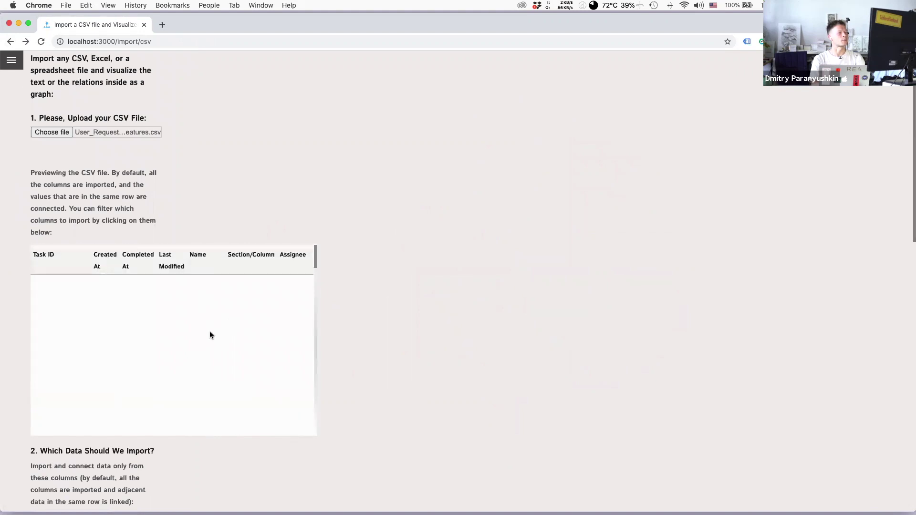
scroll(210, 332, up, 3)
scroll(251, 370, down, 5)
scroll(250, 369, down, 3)
scroll(250, 370, up, 4)
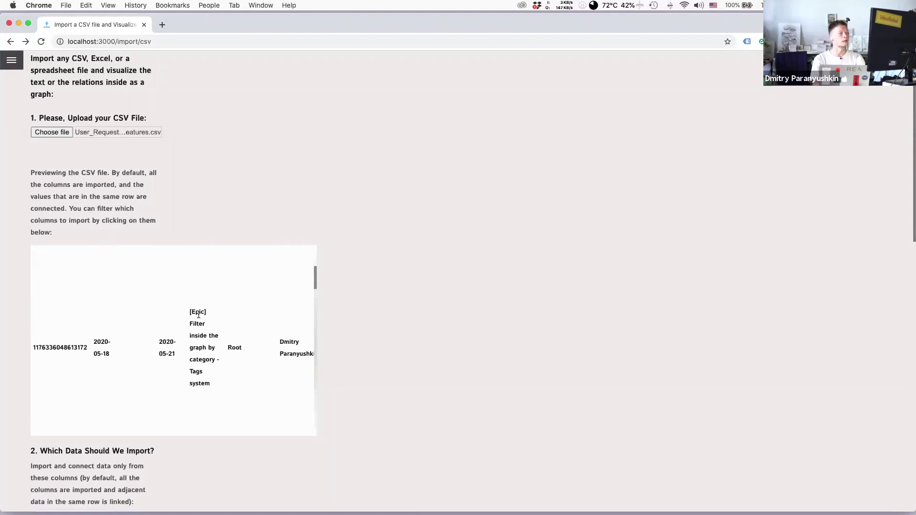
scroll(199, 315, up, 3)
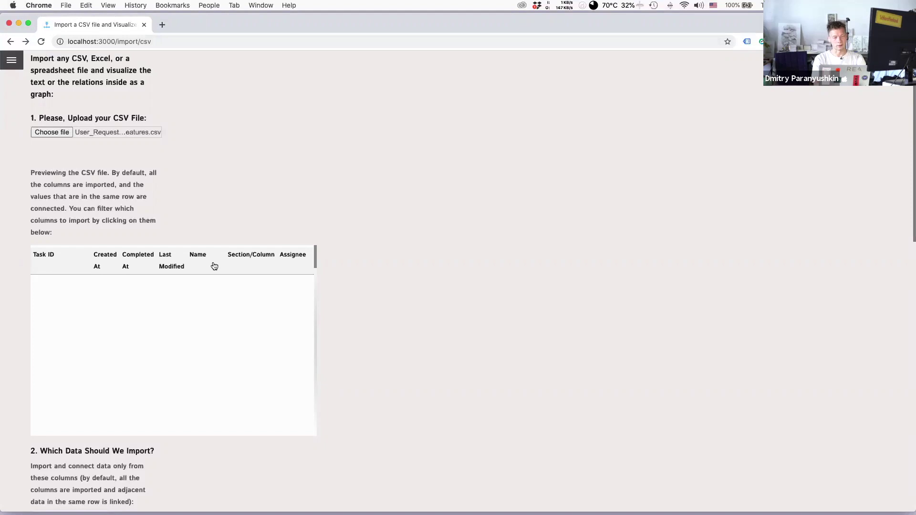
Start a fresh CSV import from the apps home page and bring up the file selection dialog
scroll(227, 309, down, 5)
scroll(228, 306, up, 5)
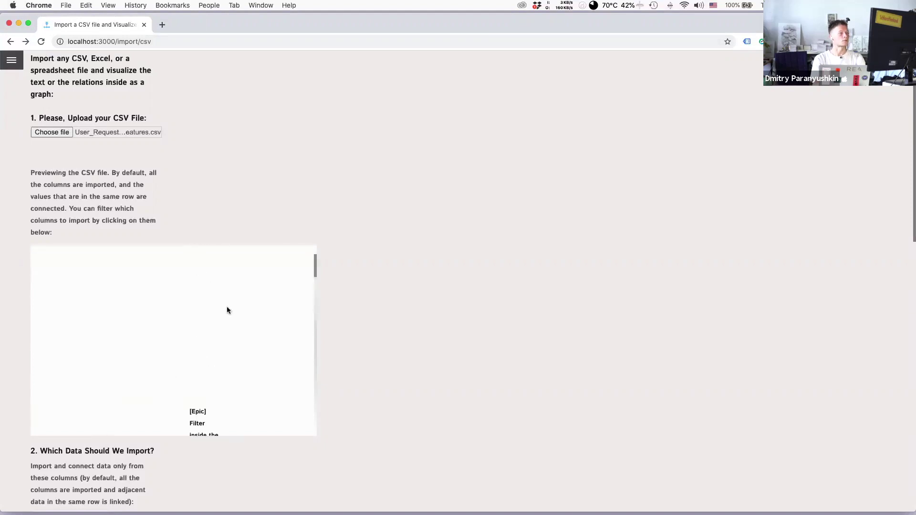
click(12, 60)
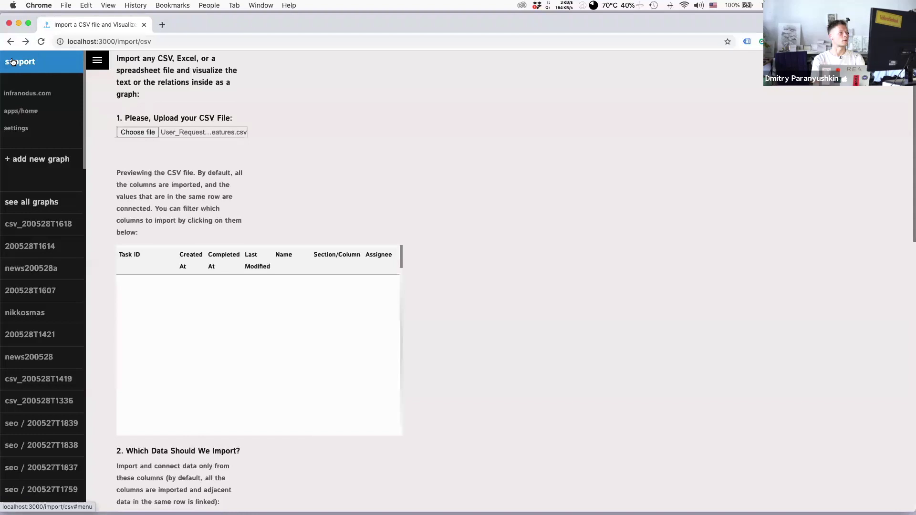
click(32, 116)
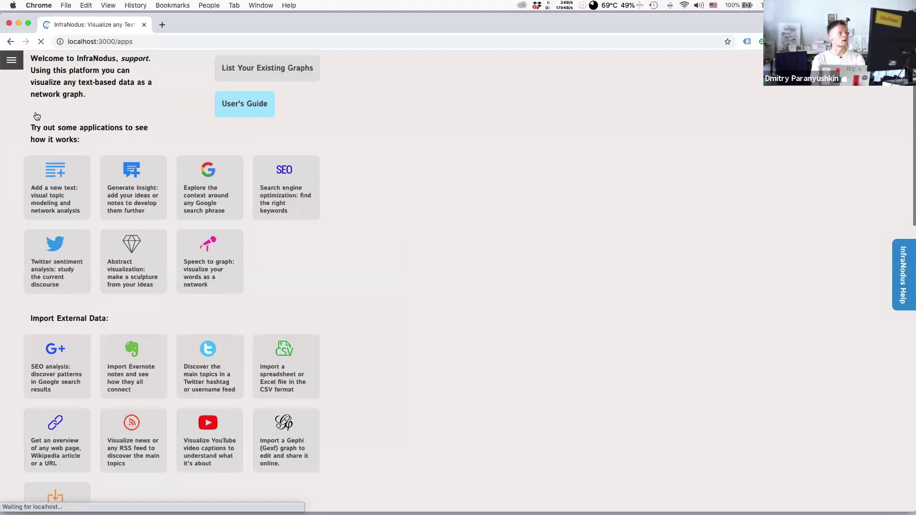
click(274, 366)
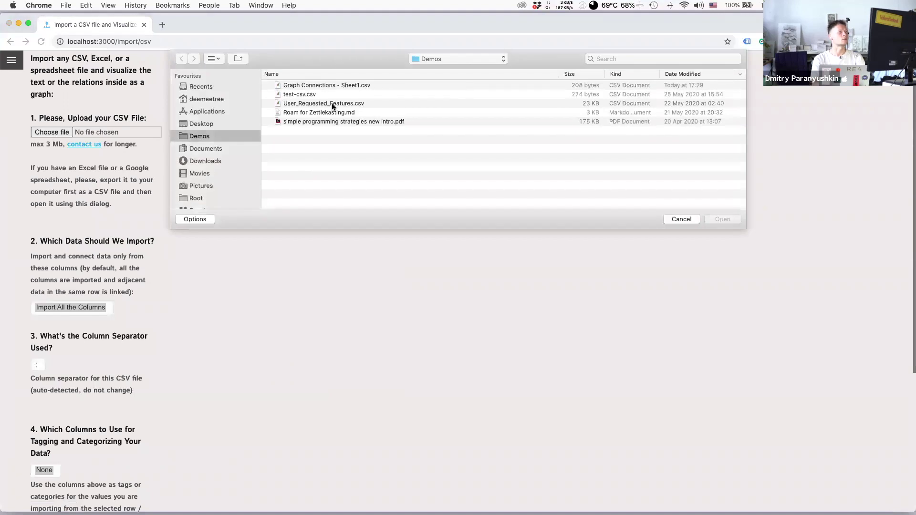
Select Graph Connections - Sheet1.csv in the Demos folder and preview its From and To columns
click(333, 104)
key(Up)
key(Up)
key(space)
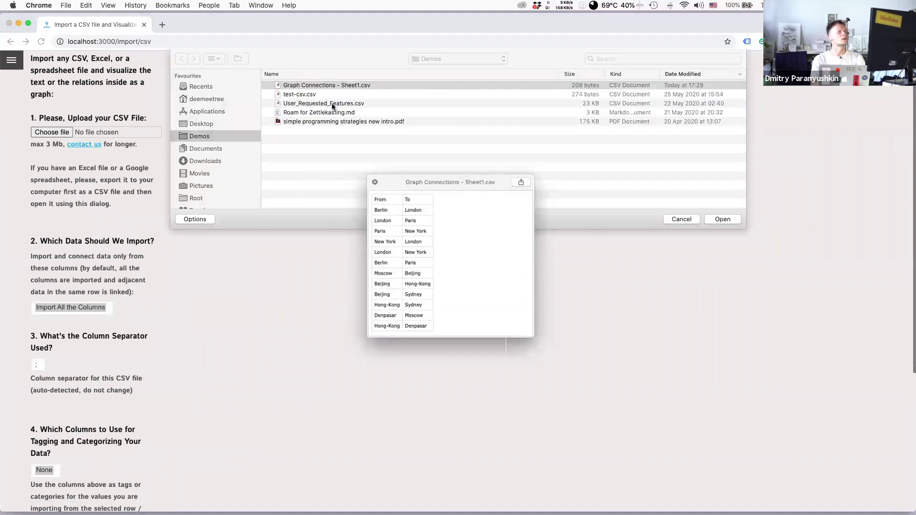
key(space)
key(space)
key(space)
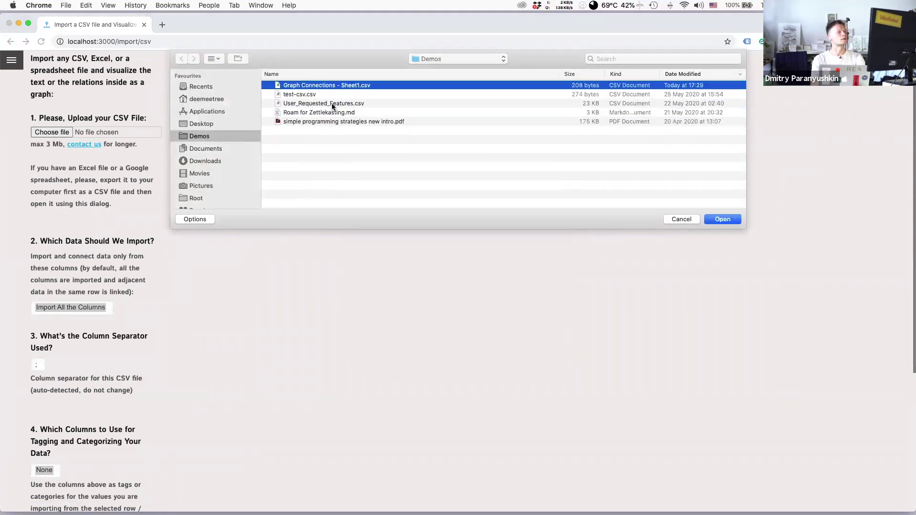
Import Graph Connections - Sheet1.csv with all its columns and no tag column, and process it into the graph csv_200528T1624
key(Return)
double_click(321, 86)
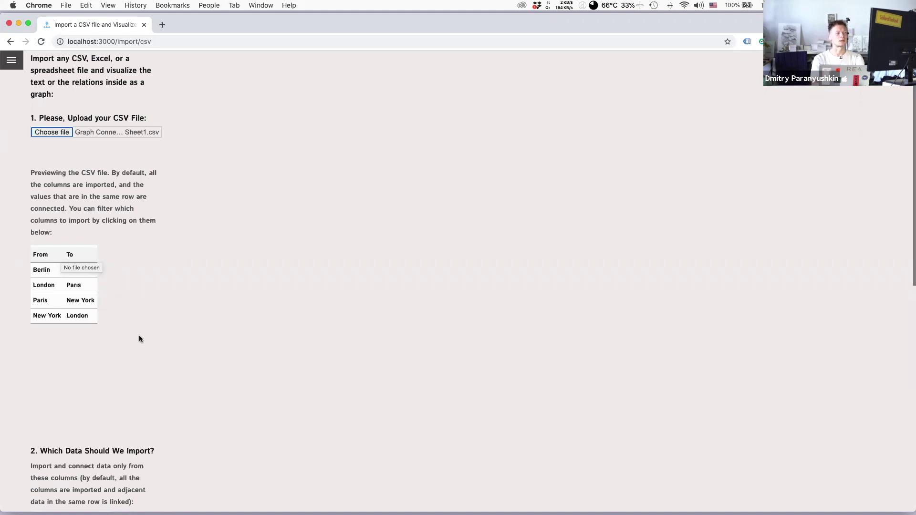
scroll(139, 335, down, 1)
scroll(141, 329, down, 3)
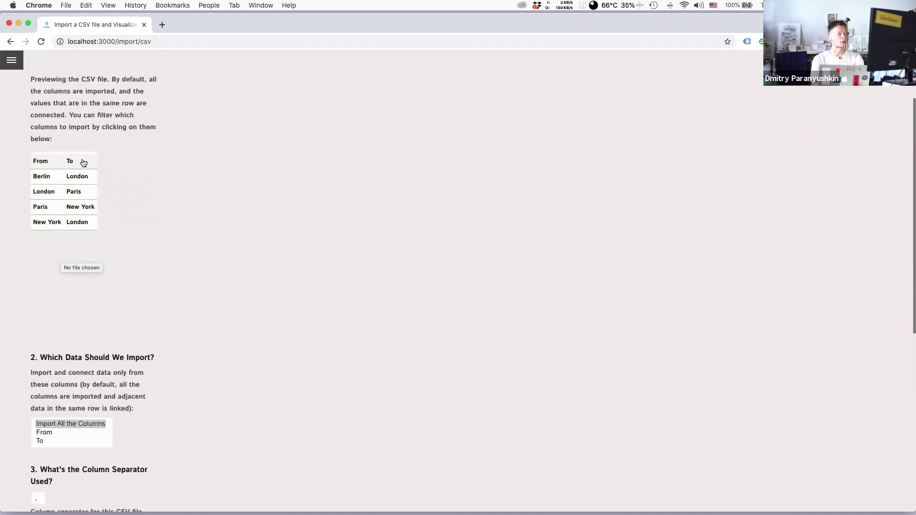
scroll(129, 352, down, 7)
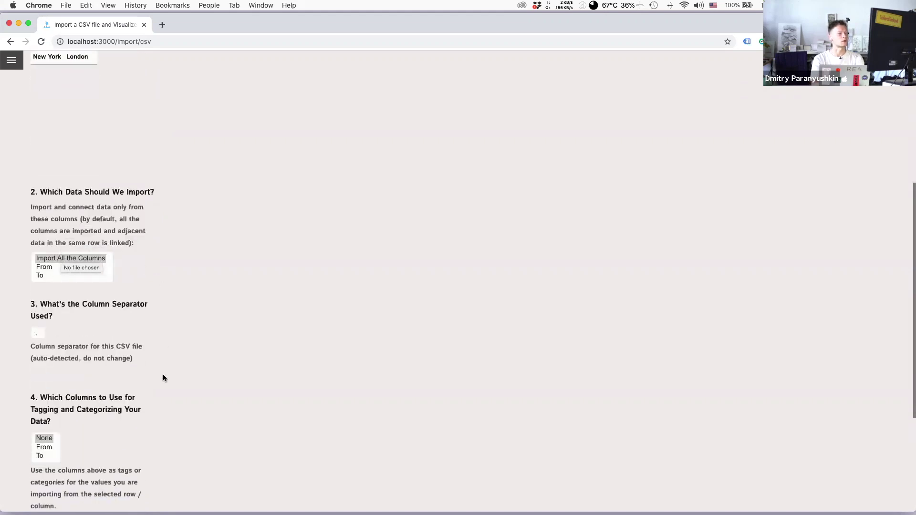
scroll(162, 374, down, 7)
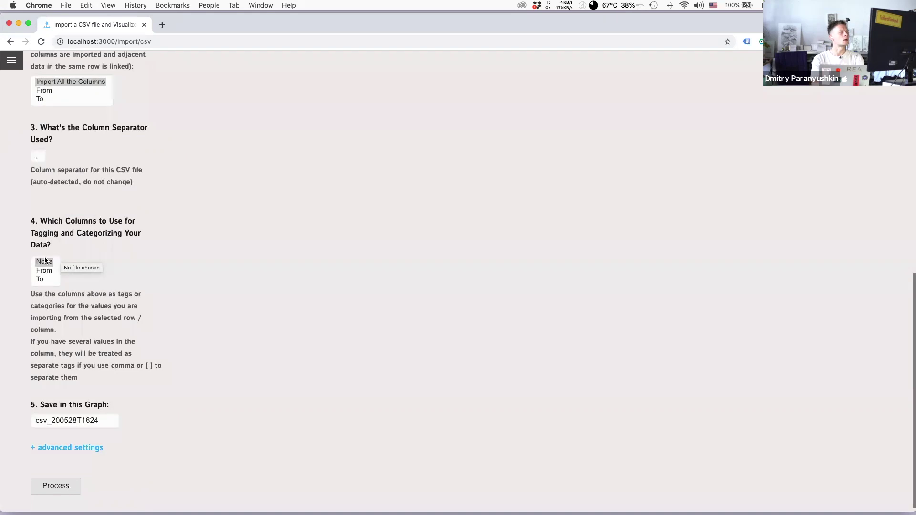
click(59, 486)
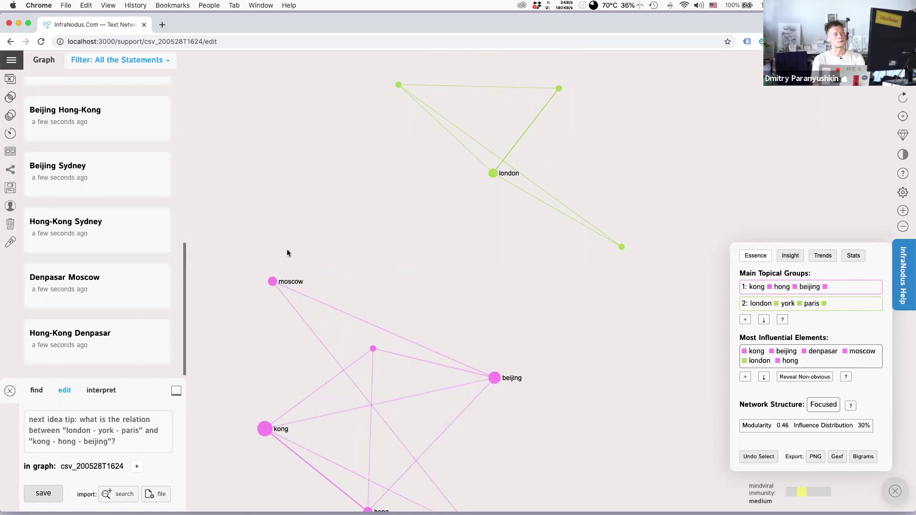
Leave the imported CSV graph and open the saved graph listed directly after 200528T1607
click(12, 60)
click(22, 111)
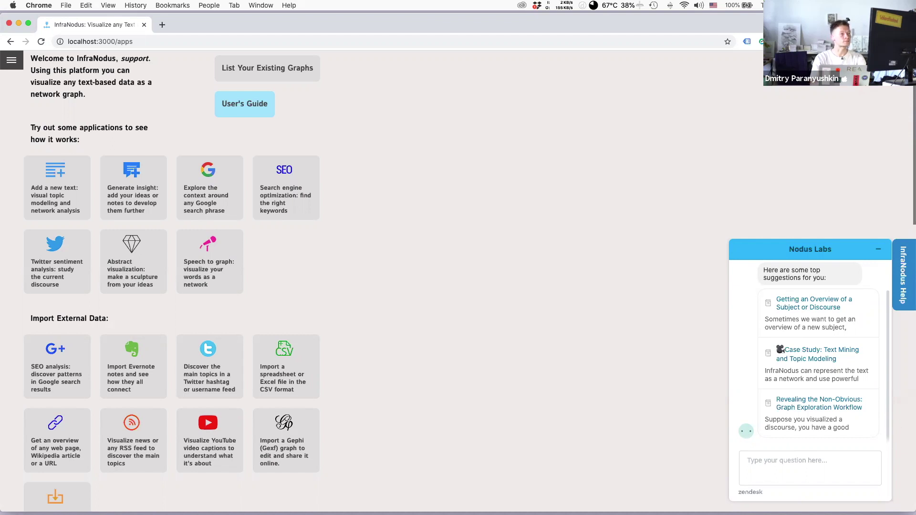
click(11, 59)
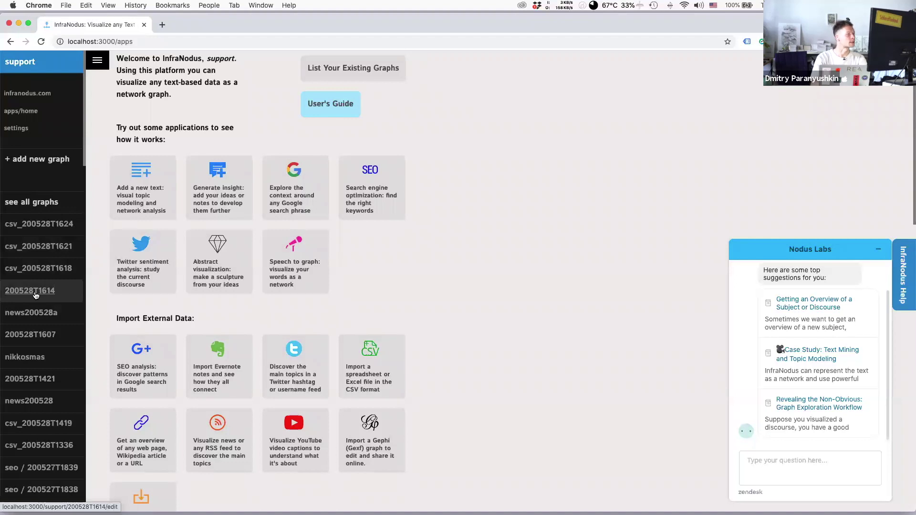
click(24, 357)
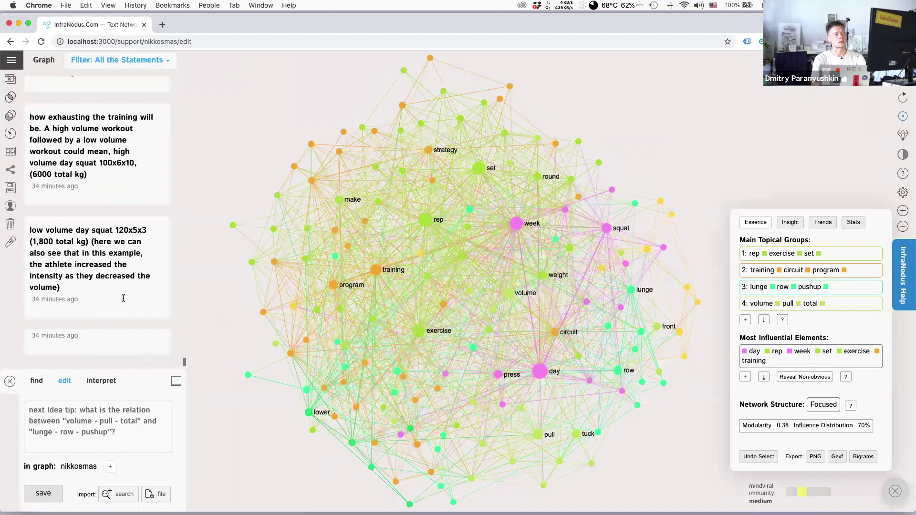
Read back through the graph's text statements from the last entry to the first
scroll(125, 286, up, 10)
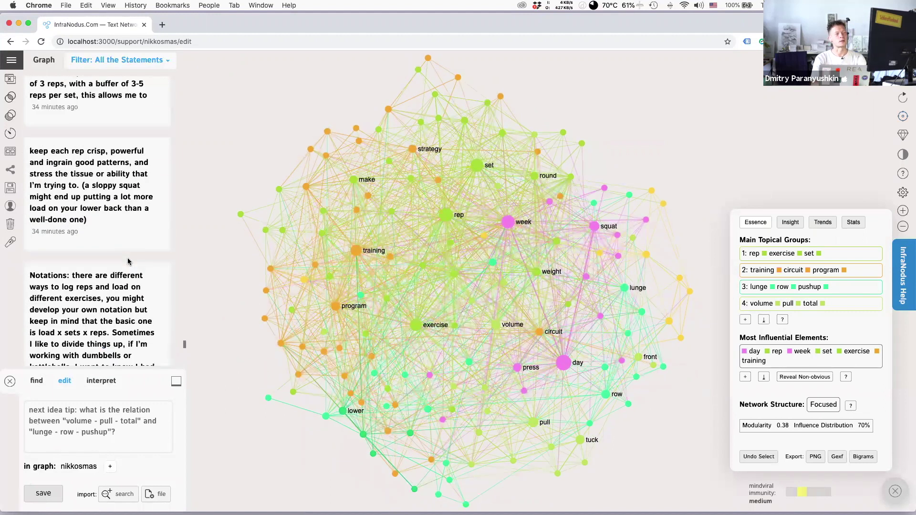
scroll(128, 262, up, 5)
scroll(128, 261, up, 5)
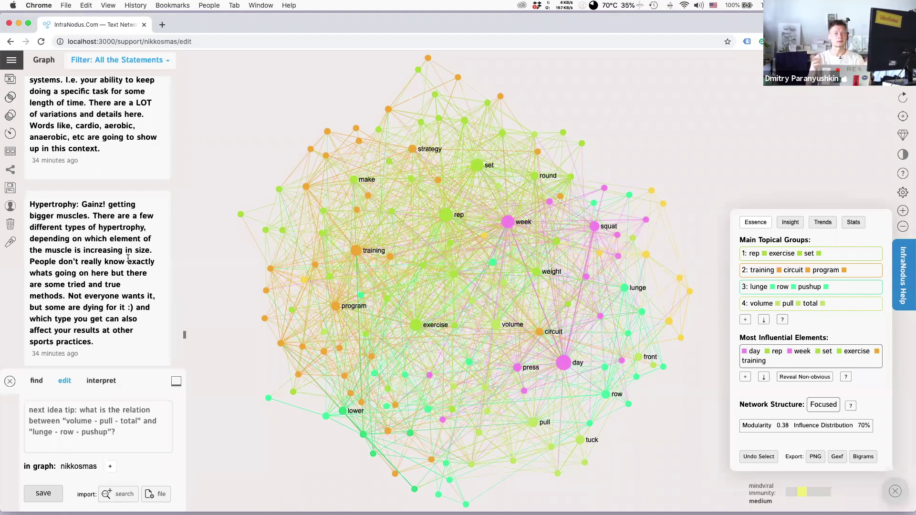
scroll(134, 263, up, 1)
scroll(134, 265, up, 5)
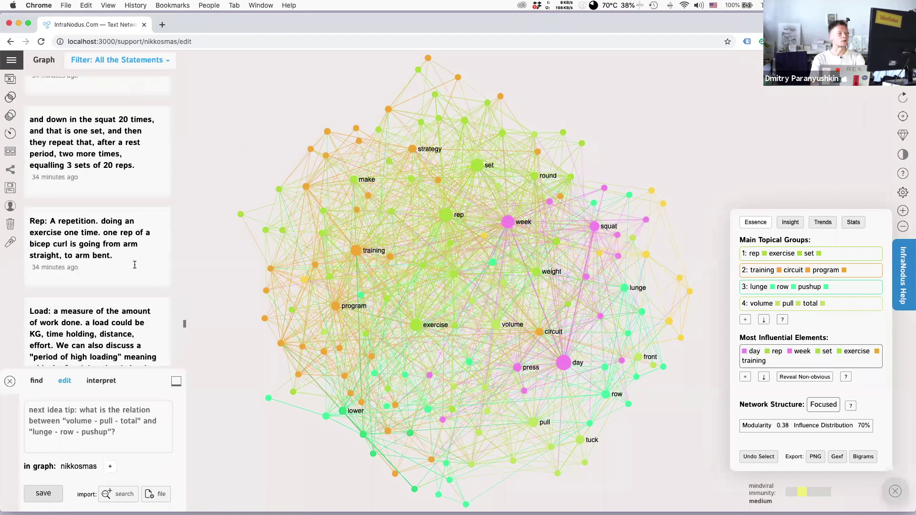
scroll(135, 267, up, 10)
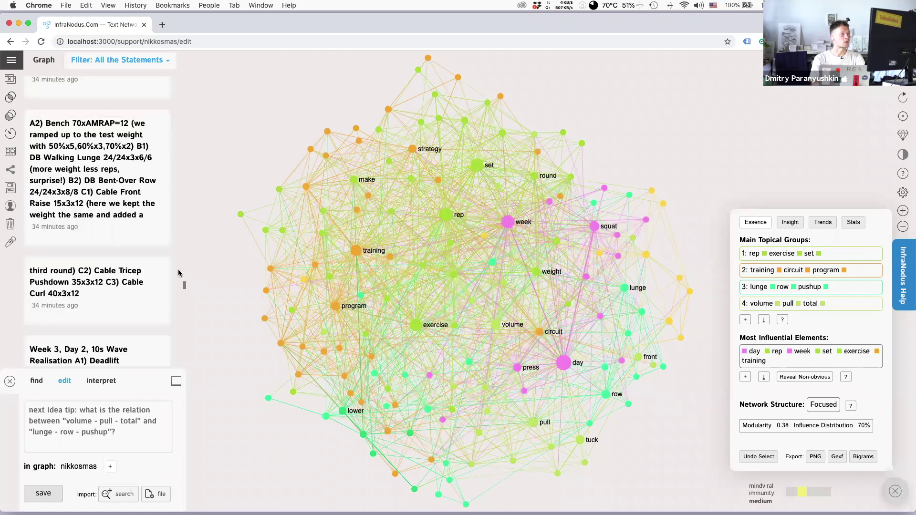
drag(184, 287, 184, 77)
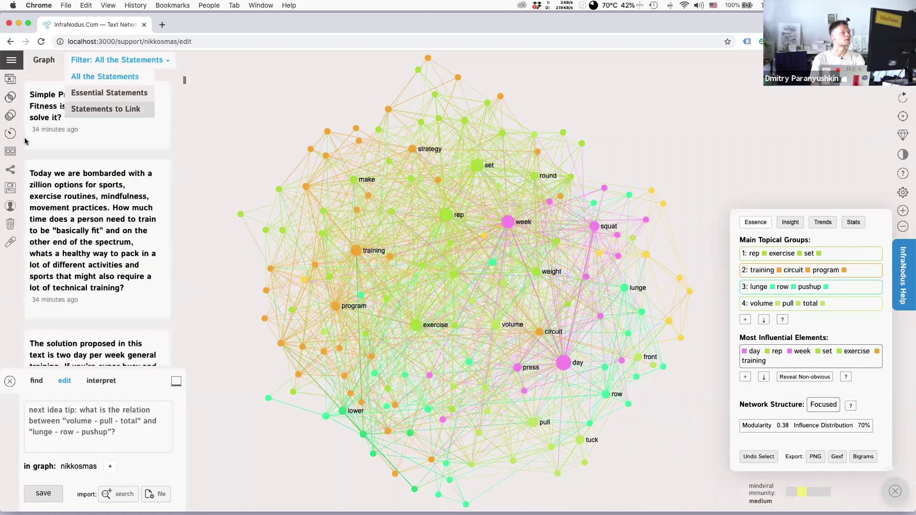
Try to set the dynamic graph to show the visible time span in the final graph, activate it and save the setting
mouse_move(10, 151)
mouse_move(11, 135)
click(62, 137)
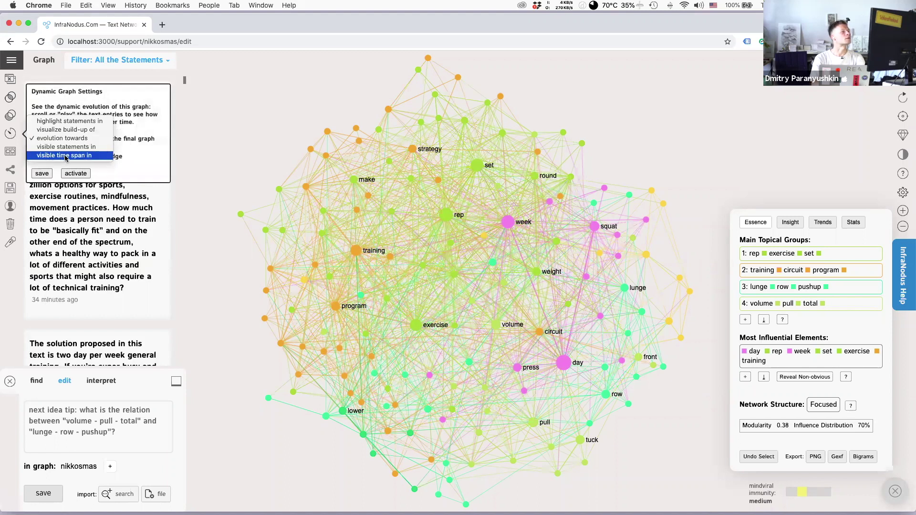
click(66, 156)
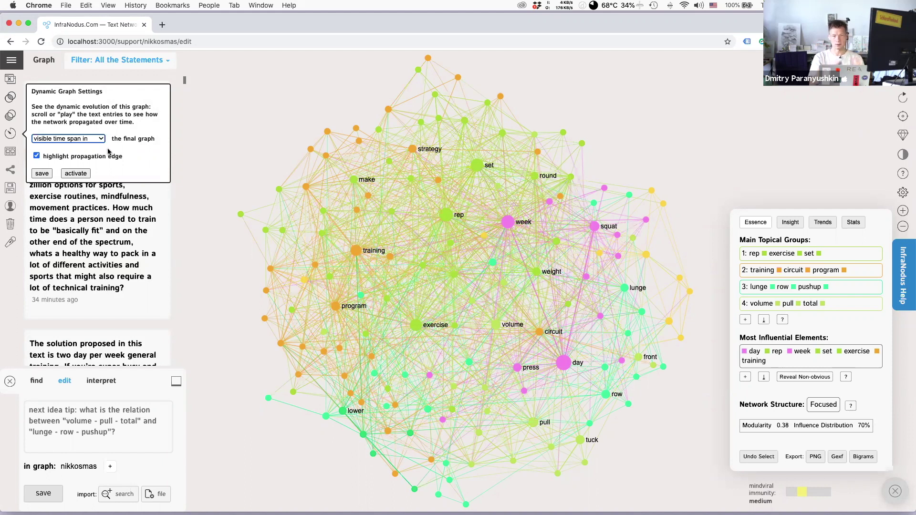
click(69, 173)
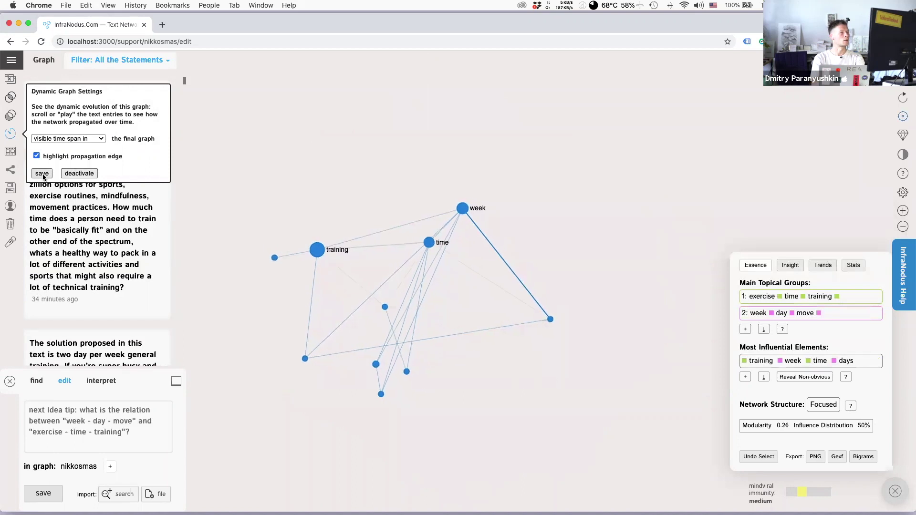
click(75, 173)
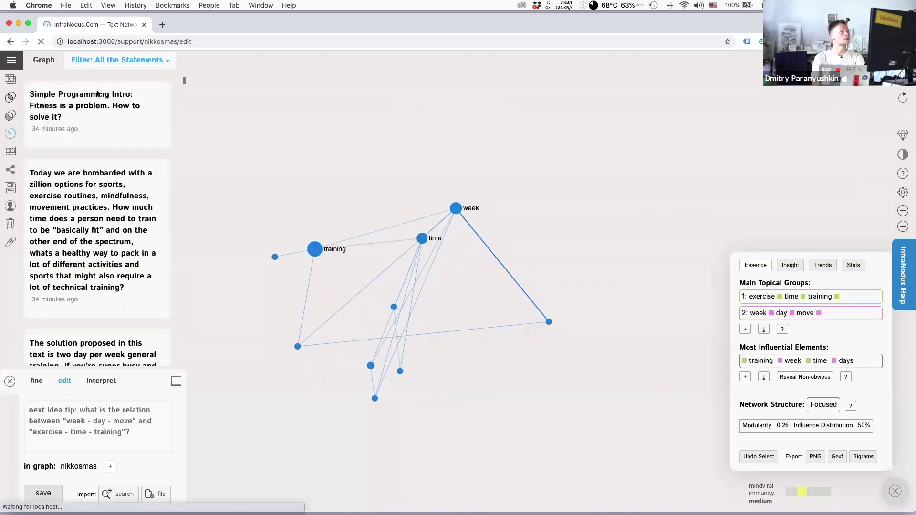
Play the text entries with the dynamic graph set to the visible time span in the final graph, and deactivate it after viewing
click(15, 134)
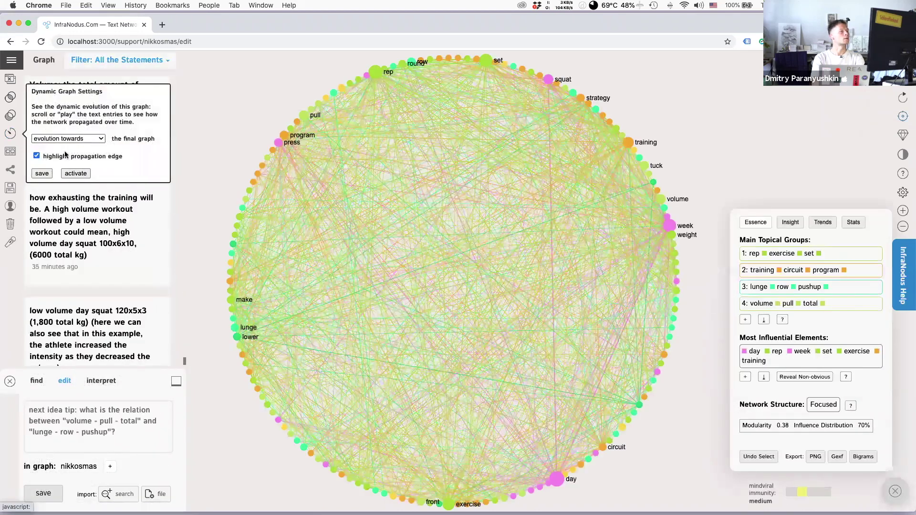
click(66, 139)
key(Return)
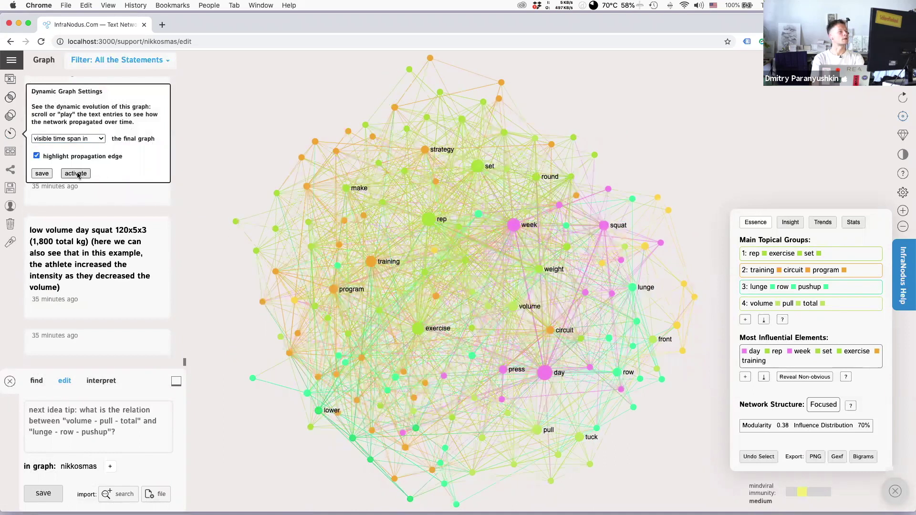
click(11, 153)
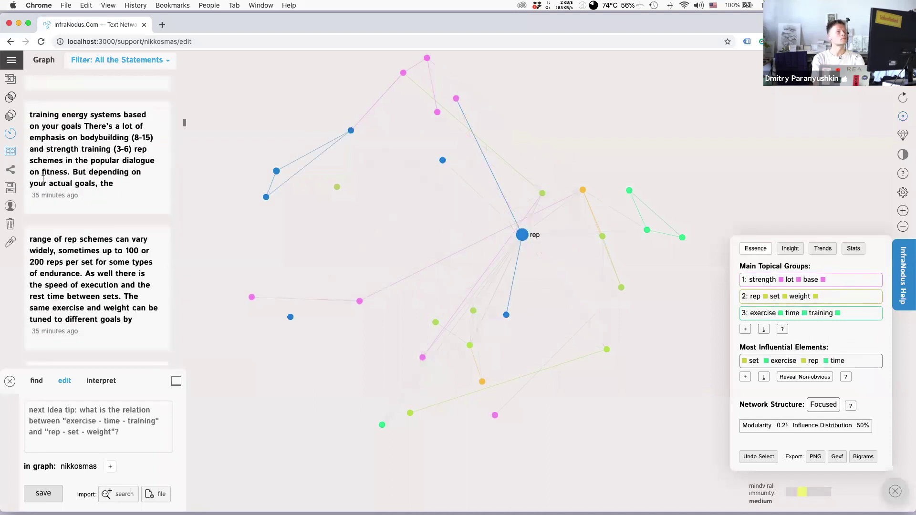
click(11, 136)
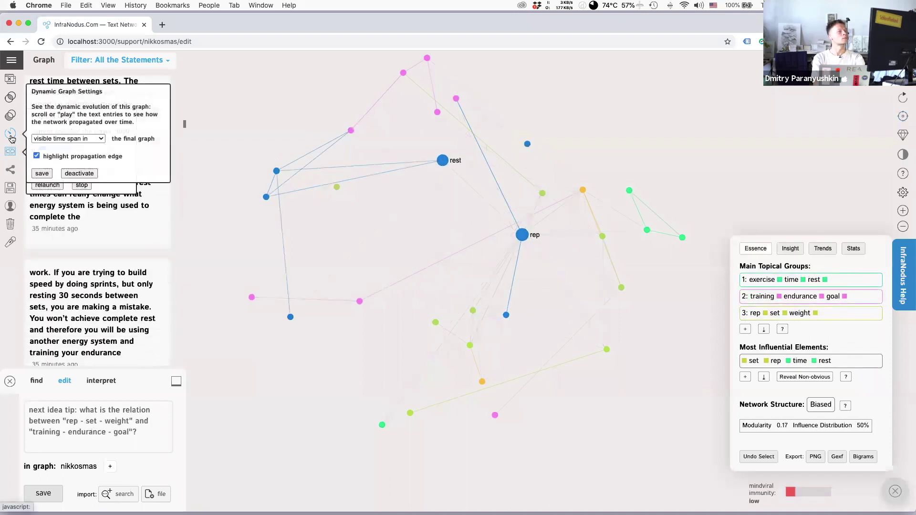
click(102, 175)
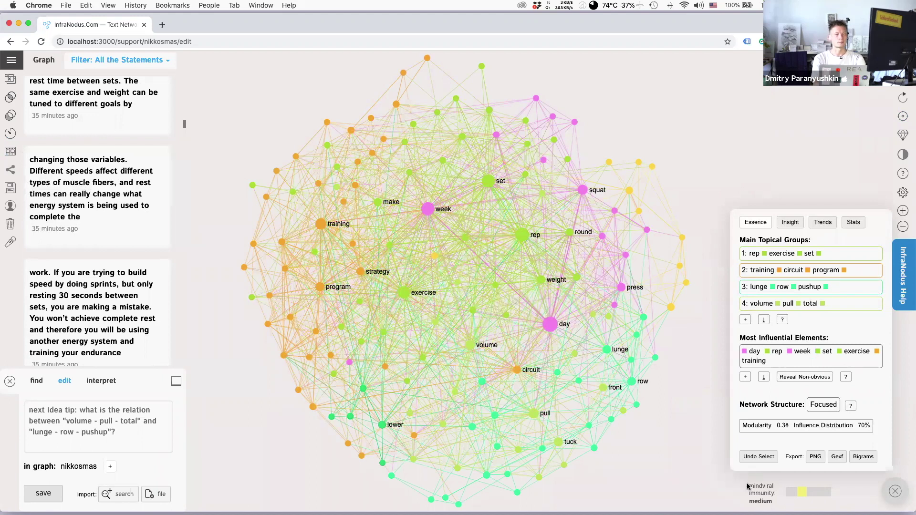
Read the explanation of the network's mindviral immunity indicator
drag(748, 485, 772, 494)
mouse_move(774, 494)
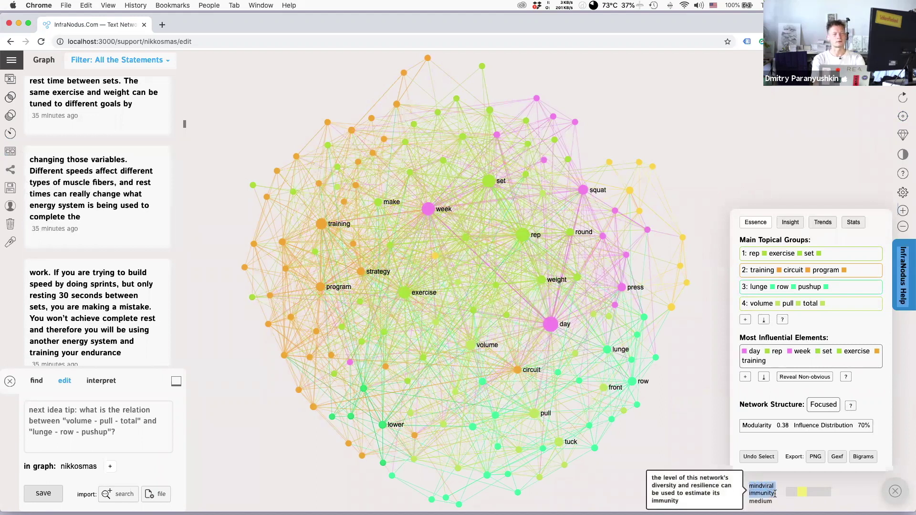
click(705, 473)
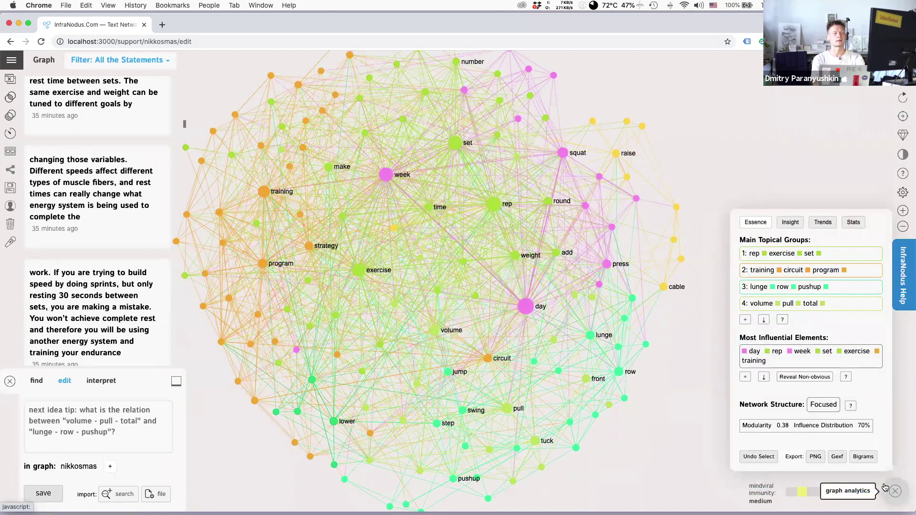
Examine the detailed network structure statistics and the explanation of the structure rating, closing each one after viewing
click(823, 405)
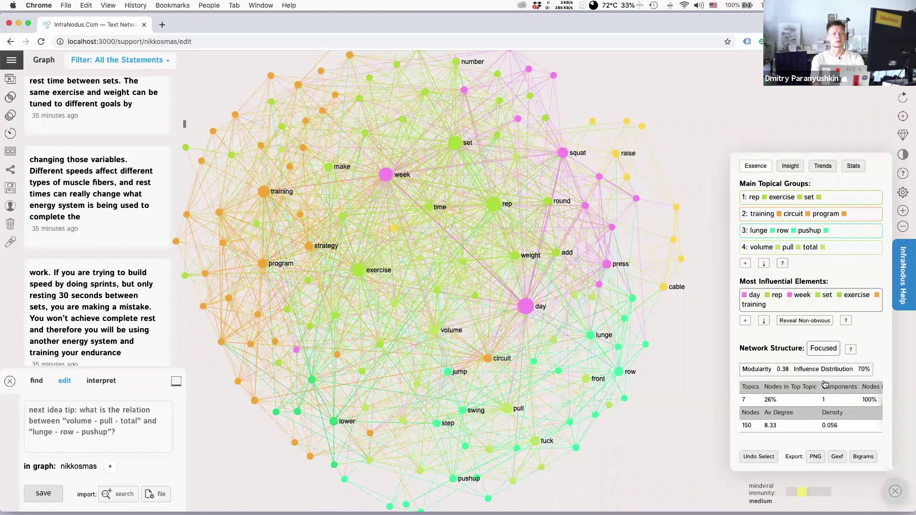
click(823, 349)
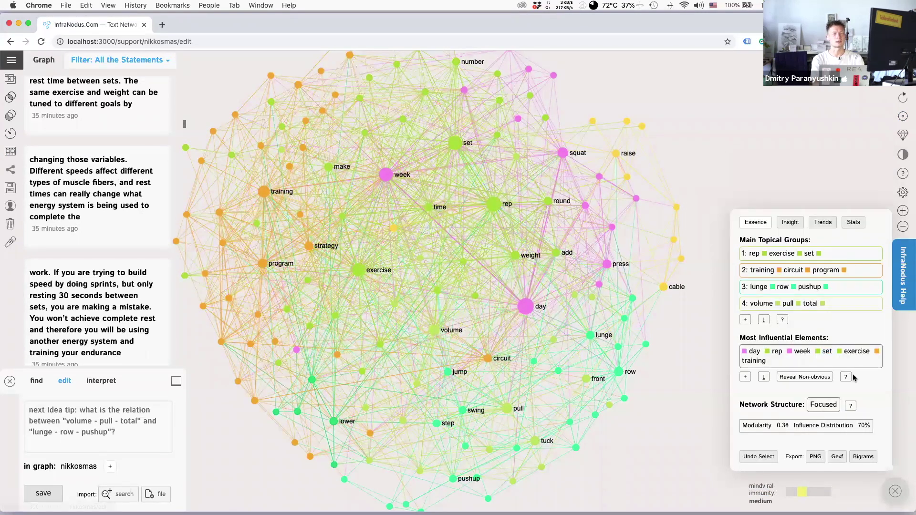
click(851, 406)
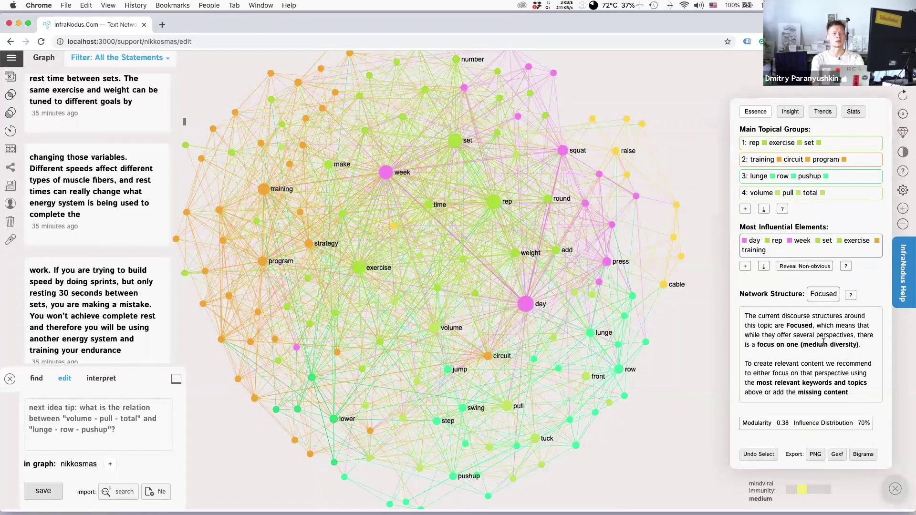
click(850, 298)
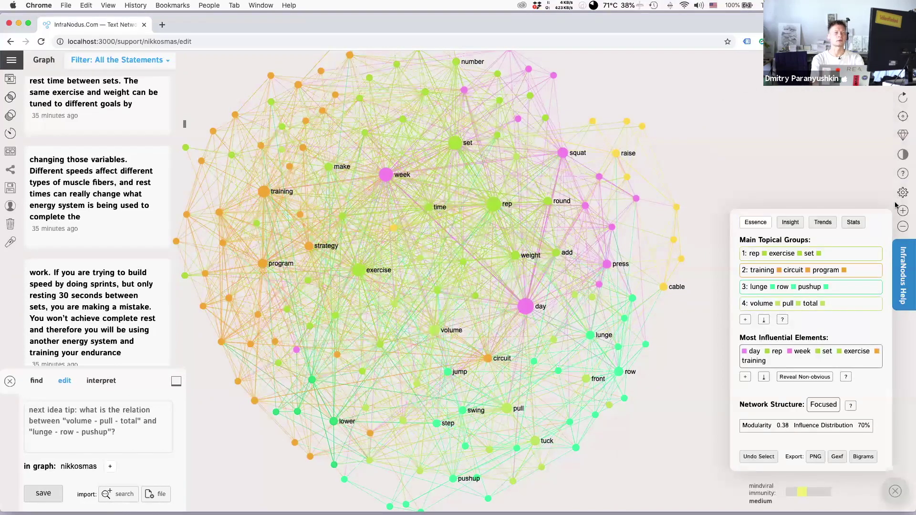
click(903, 174)
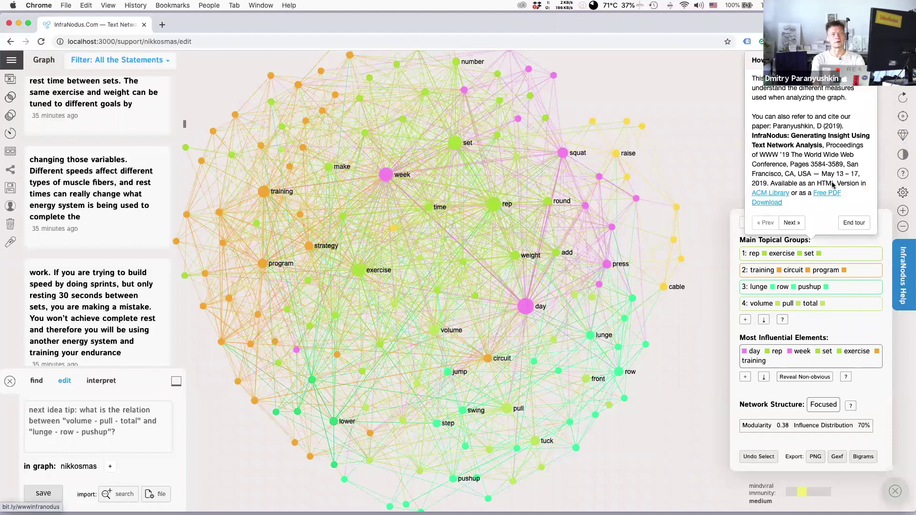
click(792, 226)
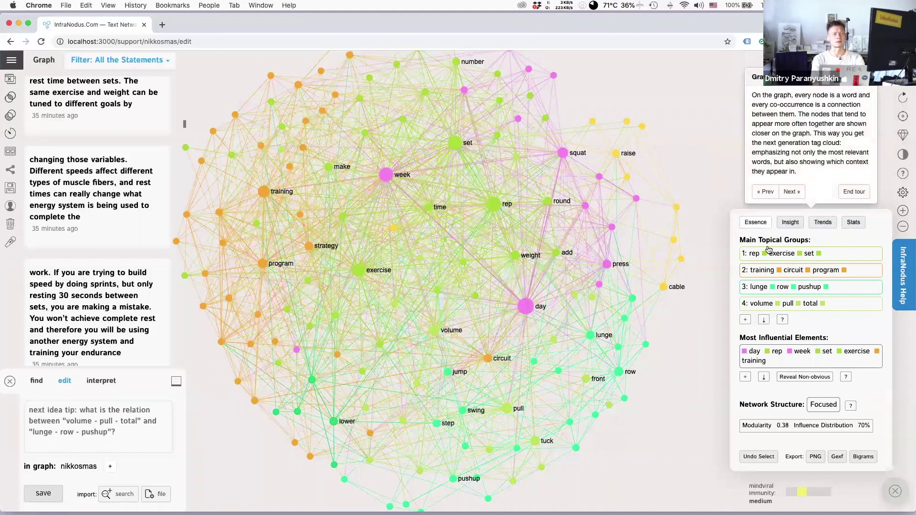
click(789, 192)
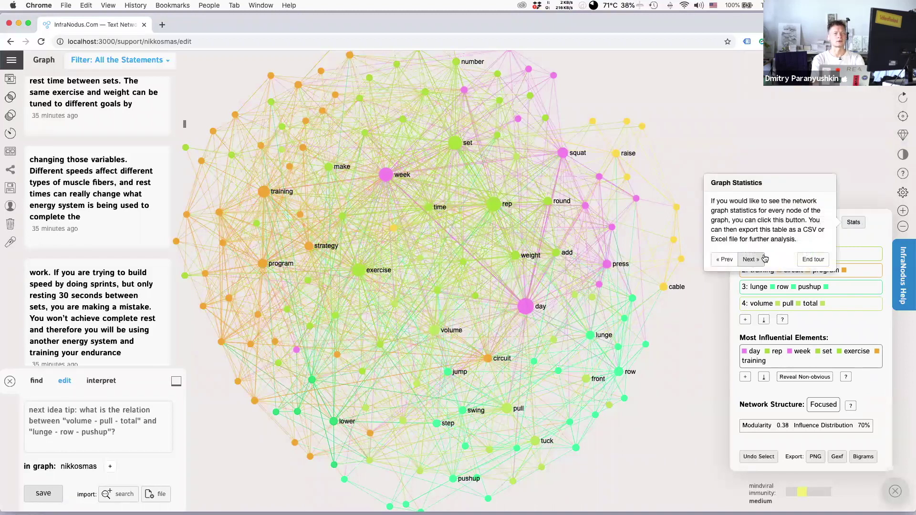
click(817, 258)
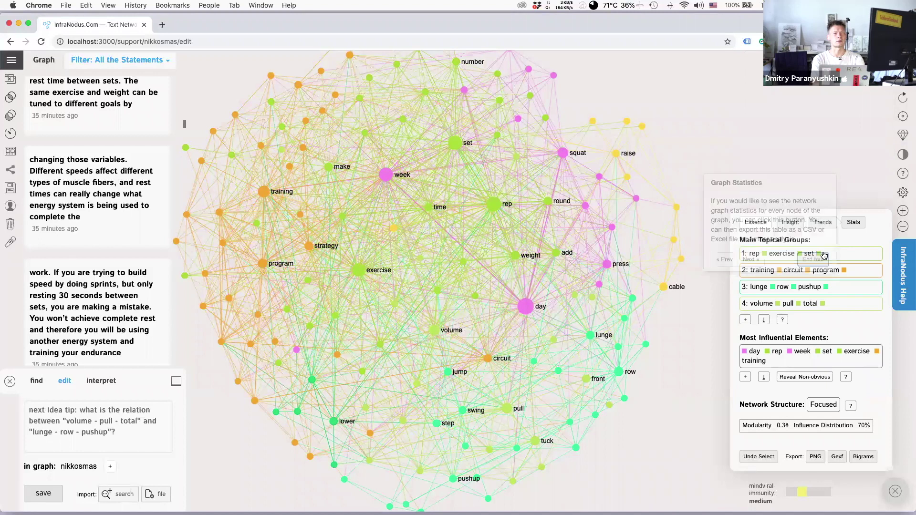
Start the graph help tour and advance to its explanation of the Main Topical Groups
click(903, 173)
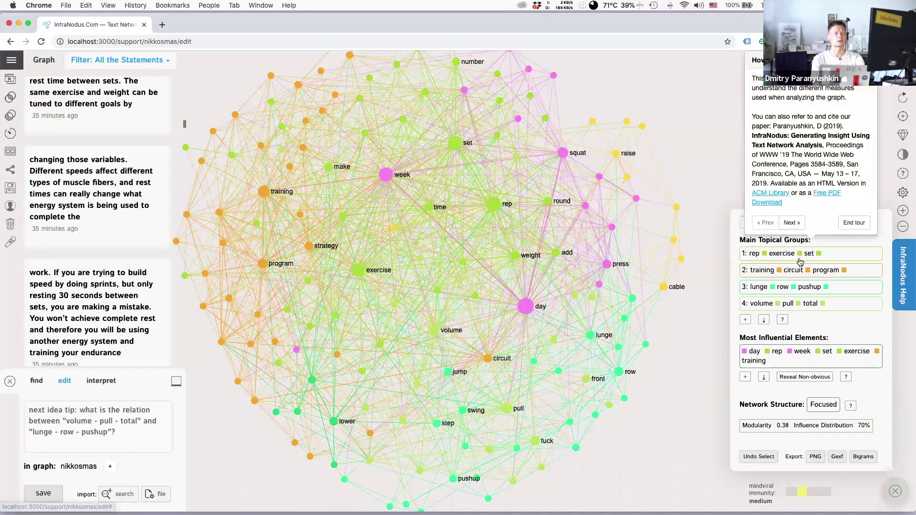
click(792, 223)
click(796, 190)
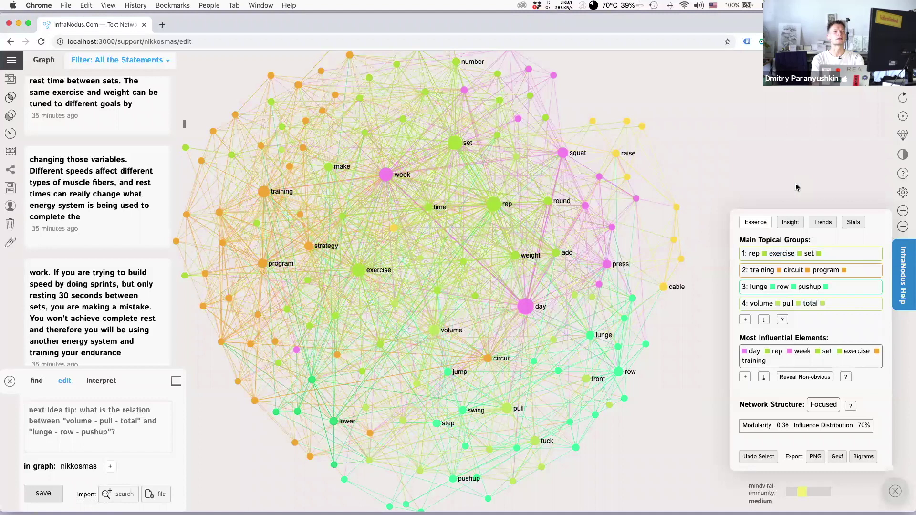
click(757, 262)
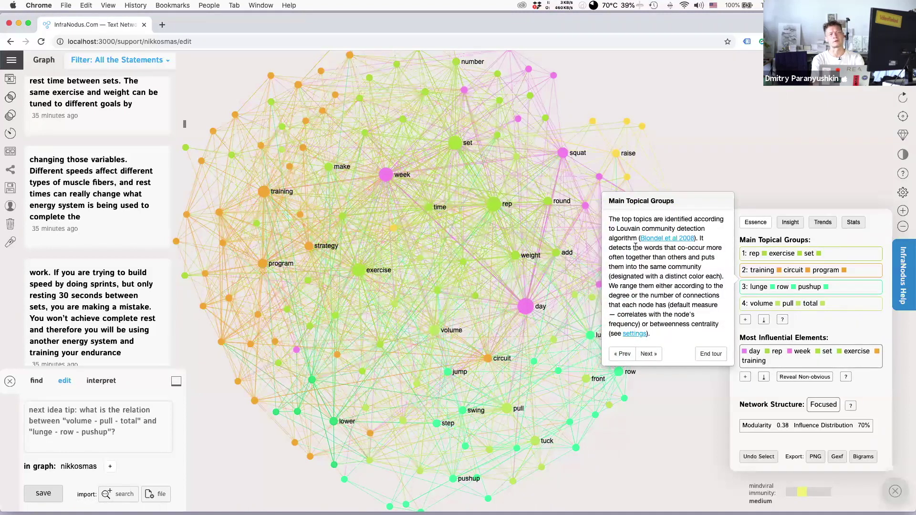
Advance the graph help tour through the Most Influential Words and Graph Statistics explanations and finish it
click(657, 354)
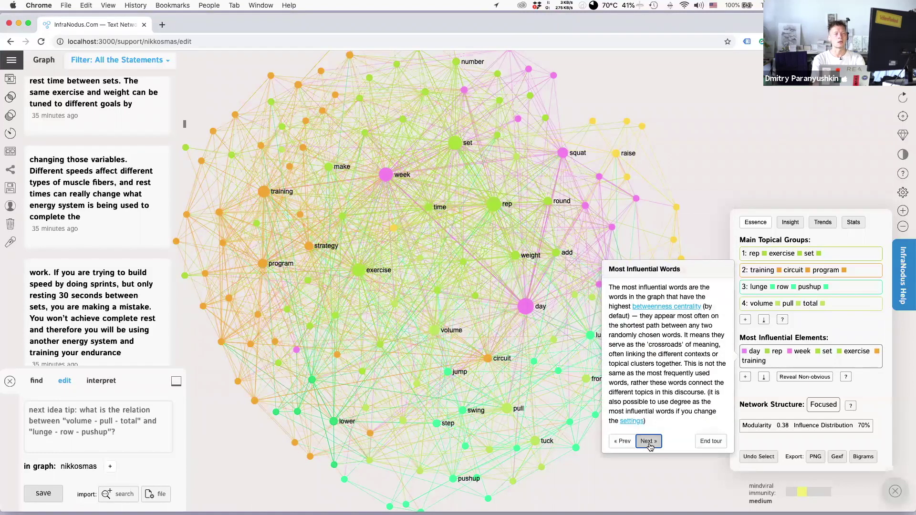
click(649, 442)
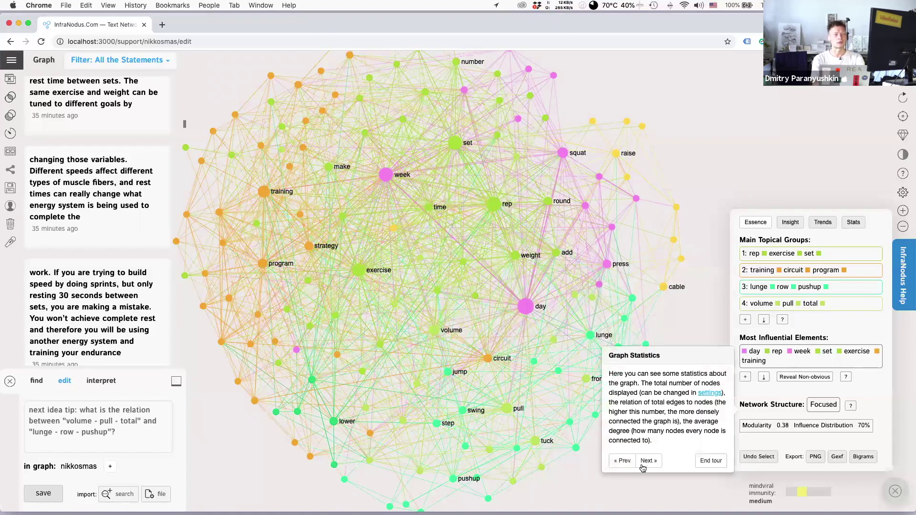
click(649, 461)
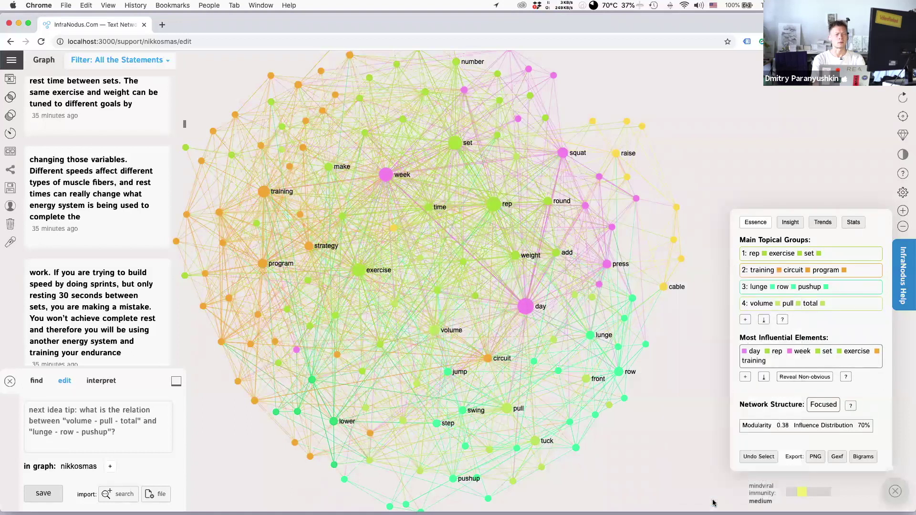
click(781, 484)
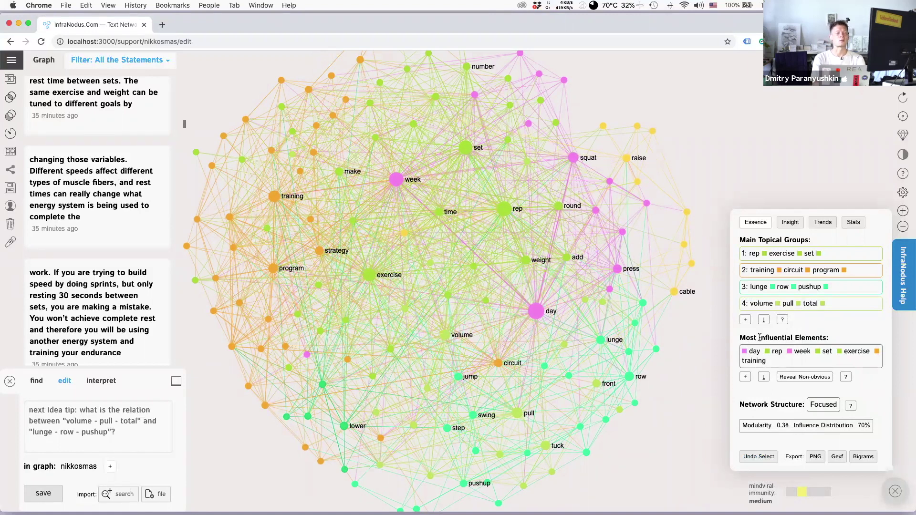
drag(792, 337, 758, 337)
click(745, 335)
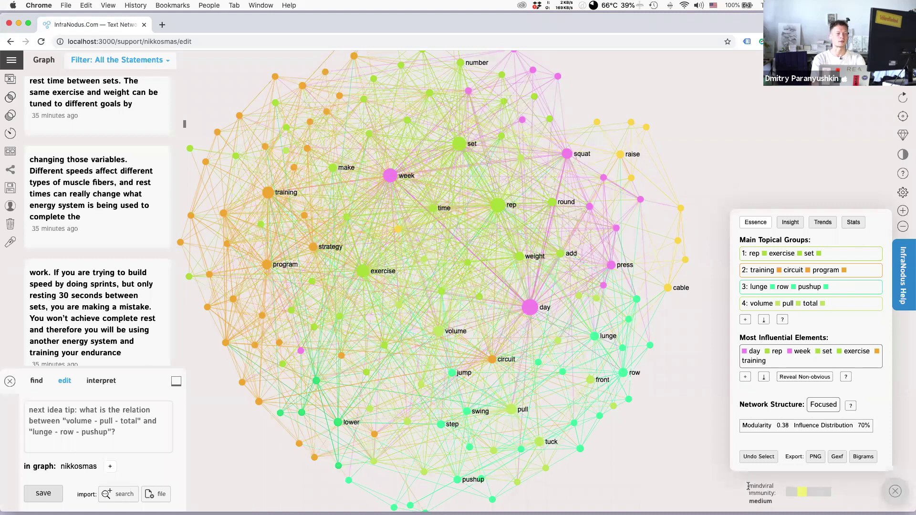
Open noduslabs.com in a new tab, open the article "How to Boost Your Mind Viral Immunity", and select its web address
mouse_move(755, 490)
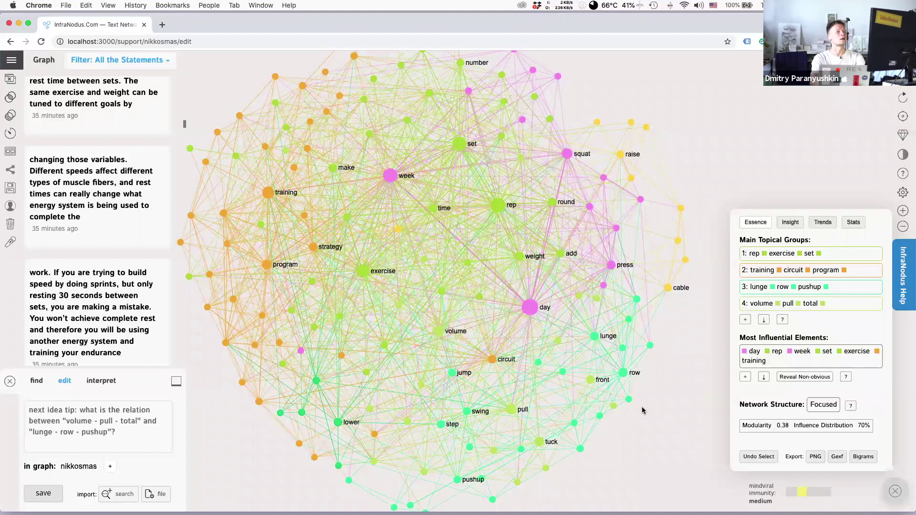
key(super+t)
text(noduslabs.com)
key(Return)
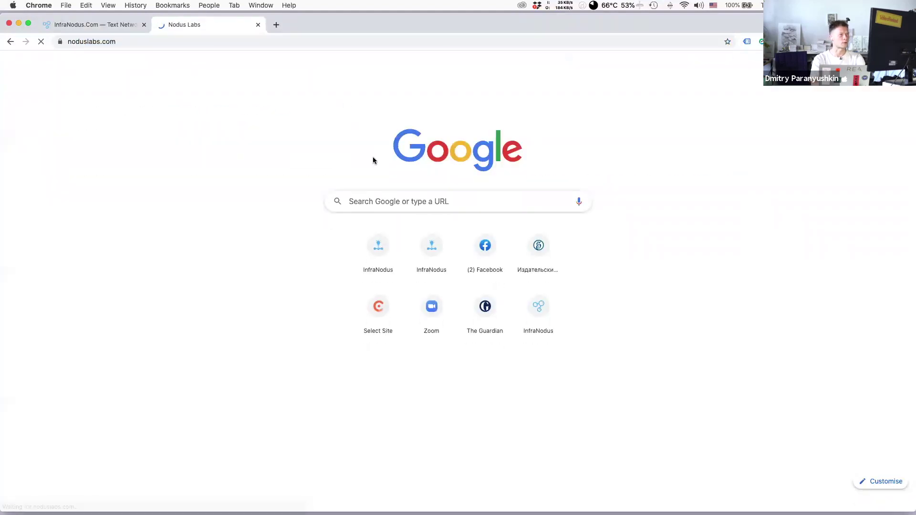
scroll(415, 345, down, 5)
scroll(416, 347, down, 10)
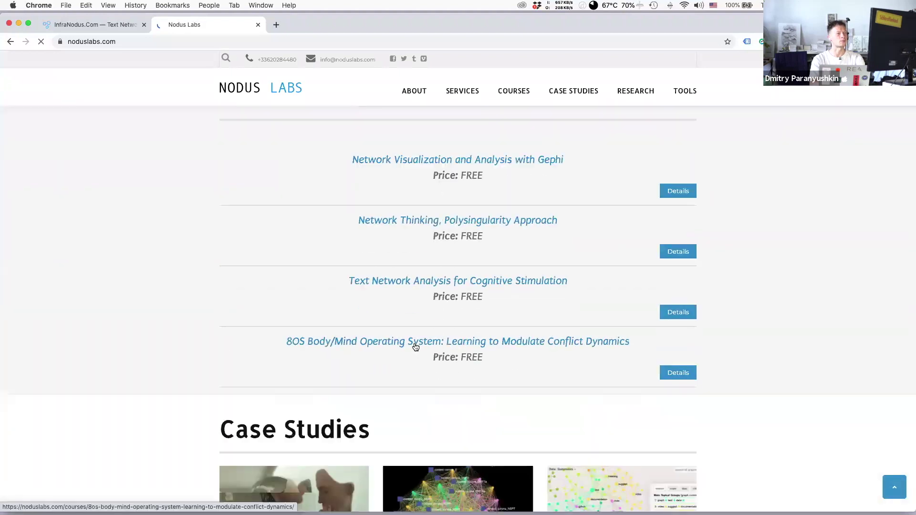
click(286, 373)
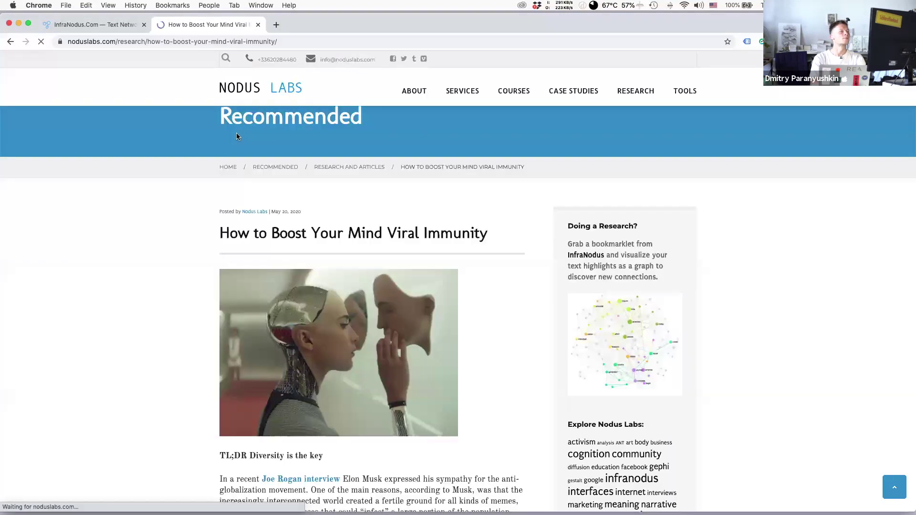
click(230, 42)
key(super+Tab)
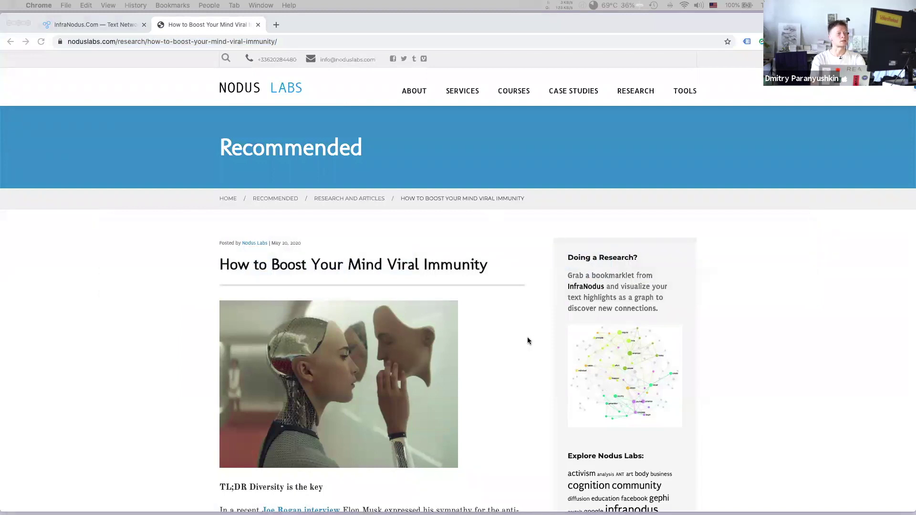
Find and examine the article's first network graph, showing users who tweeted to each other using the term "neuralink"
scroll(528, 337, down, 13)
scroll(528, 341, down, 10)
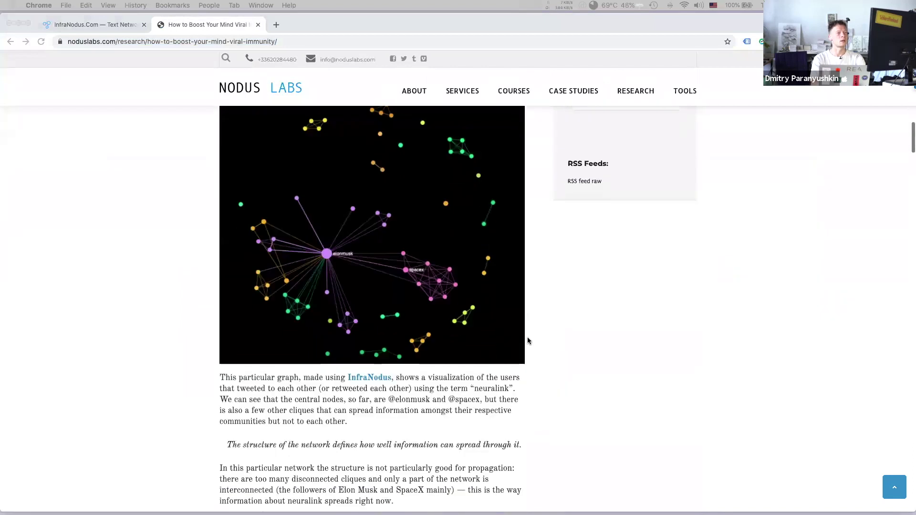
scroll(527, 342, up, 4)
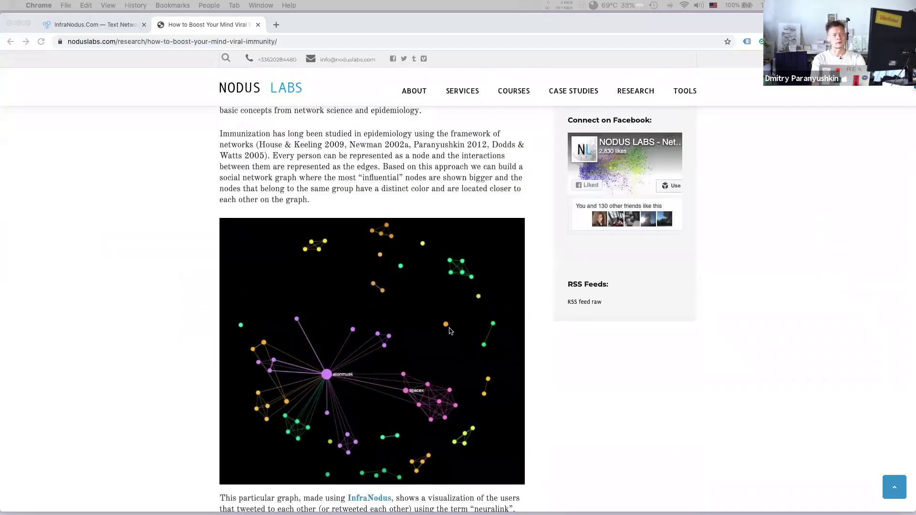
scroll(453, 392, down, 1)
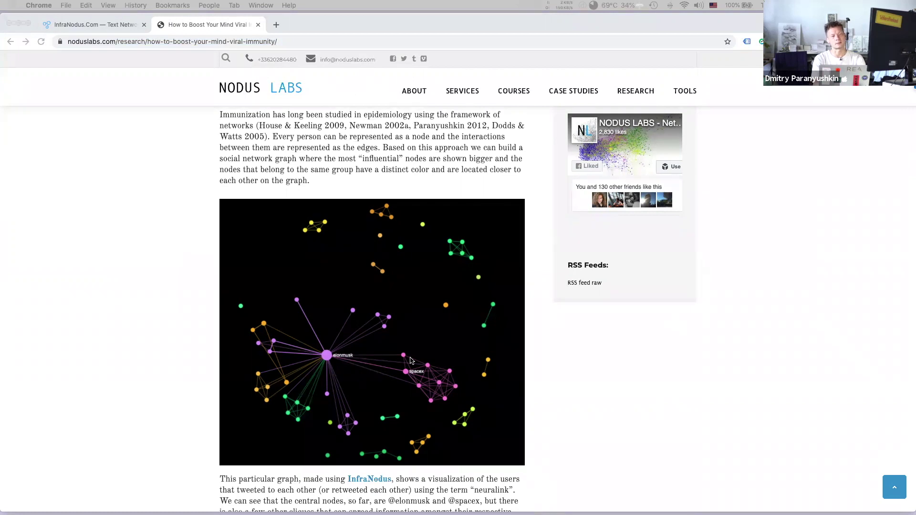
scroll(411, 361, down, 1)
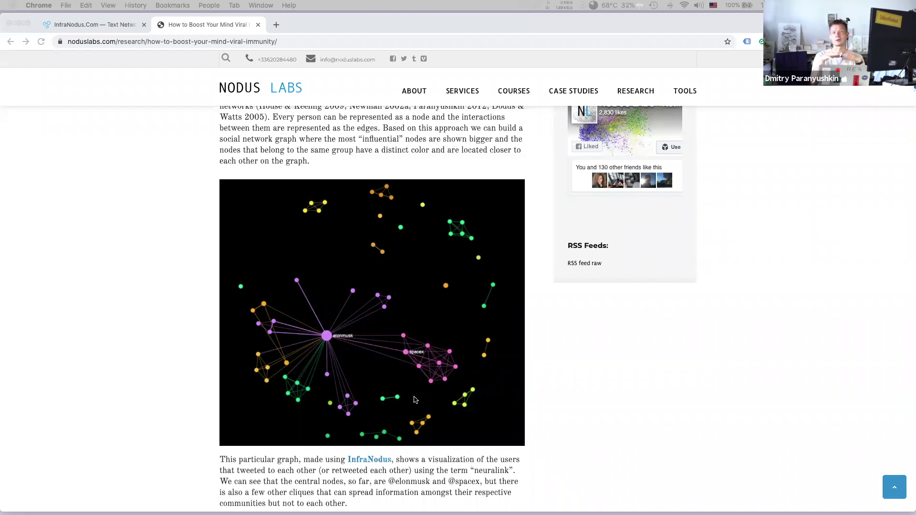
scroll(316, 369, down, 2)
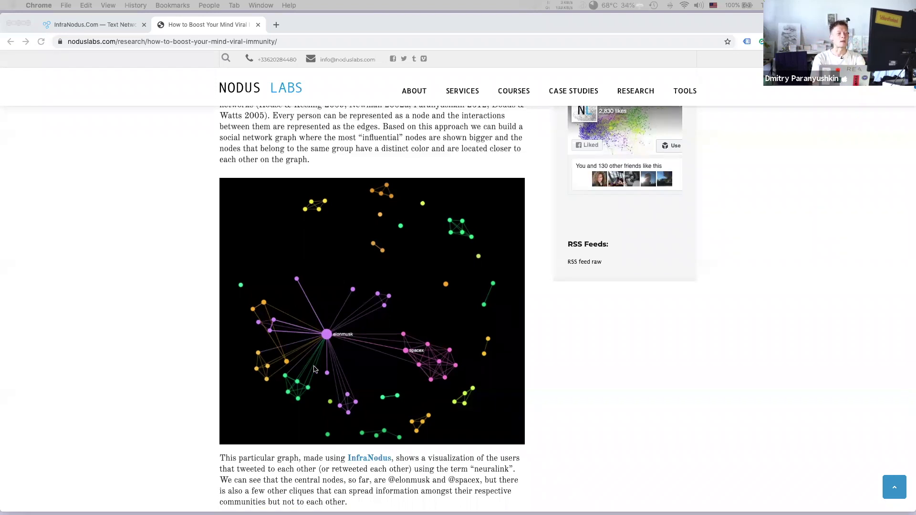
scroll(315, 369, down, 1)
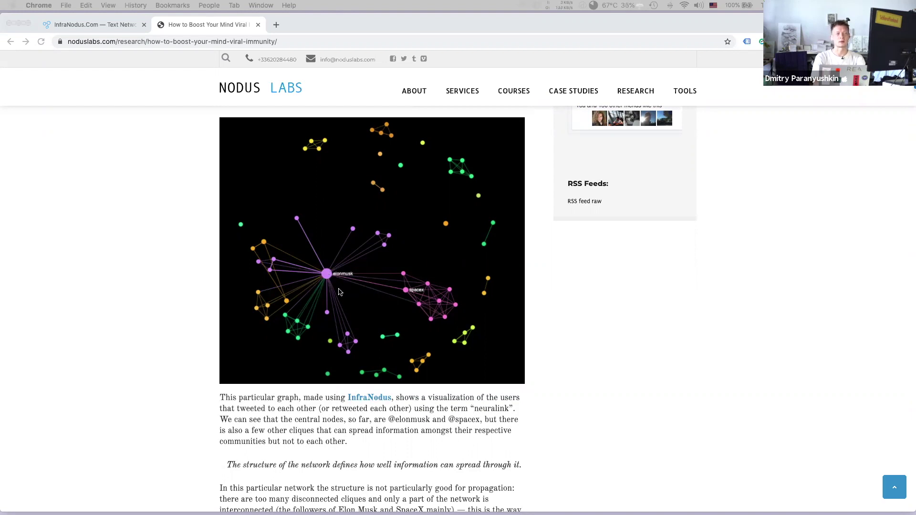
Continue past the SIS / SIR(S) model diagram and examine the article's small-world network graph
key(super+Tab)
click(390, 180)
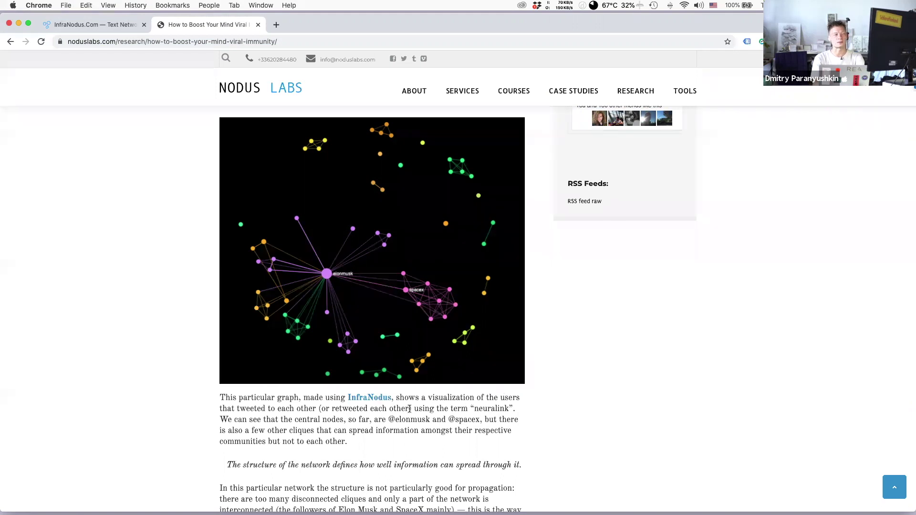
scroll(380, 425, down, 8)
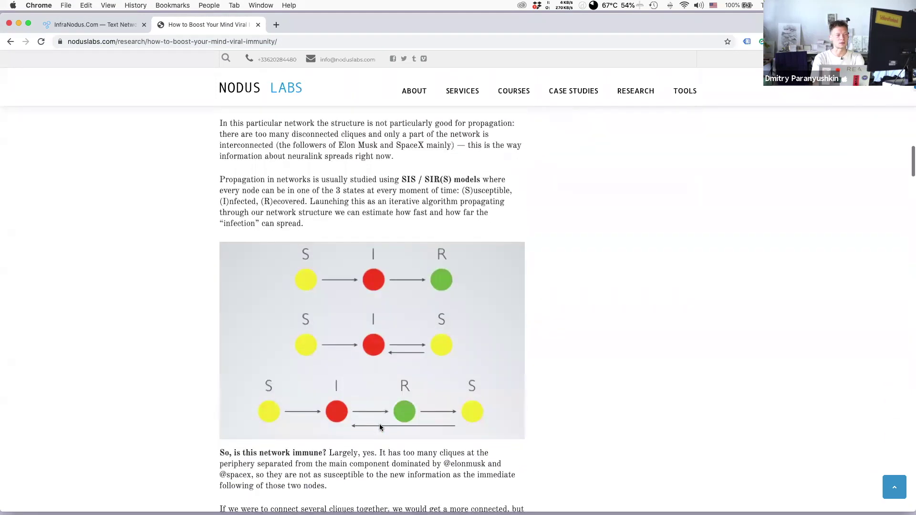
scroll(380, 427, down, 9)
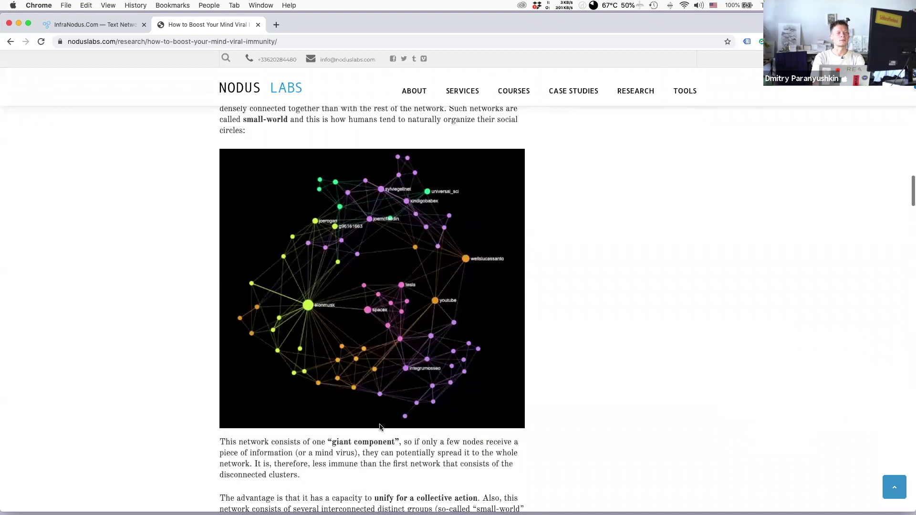
scroll(380, 427, down, 1)
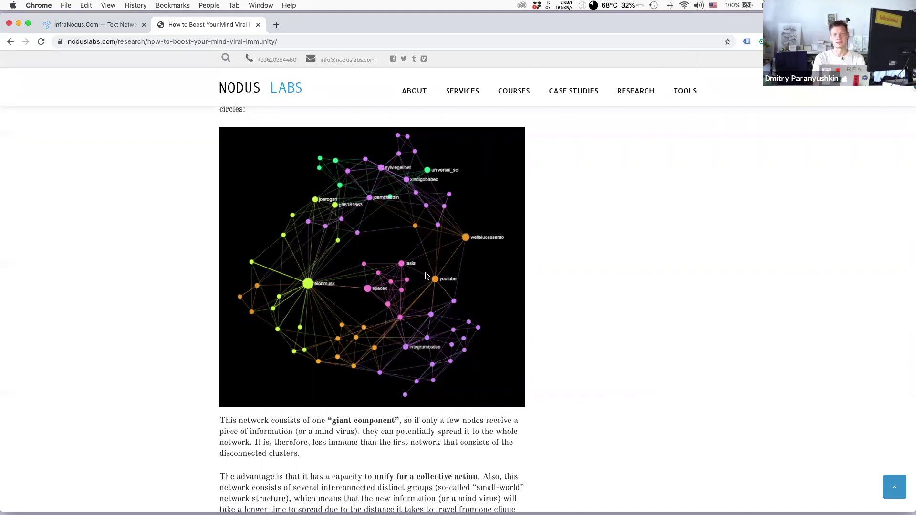
scroll(440, 364, down, 1)
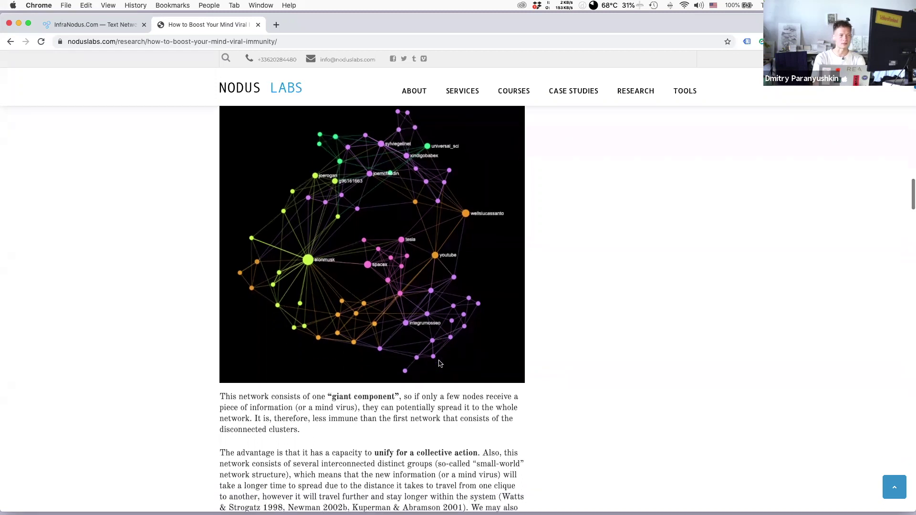
scroll(440, 363, up, 1)
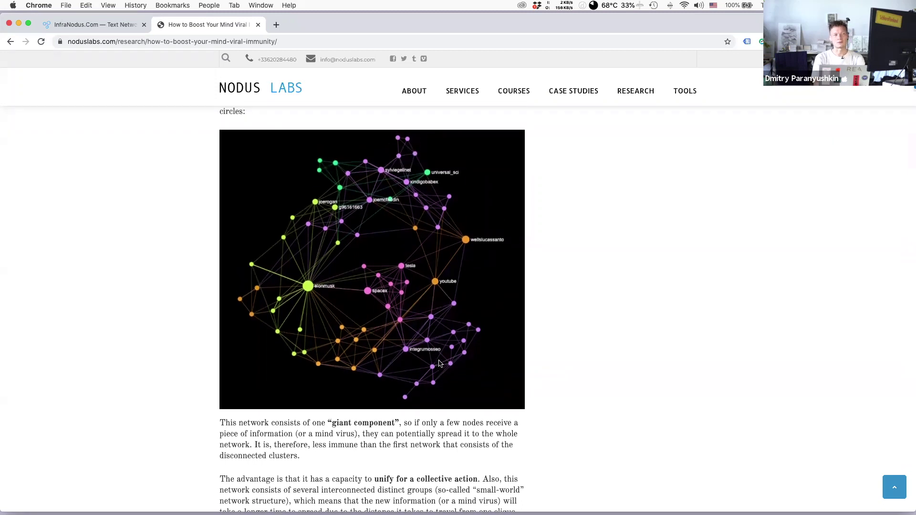
scroll(440, 364, down, 1)
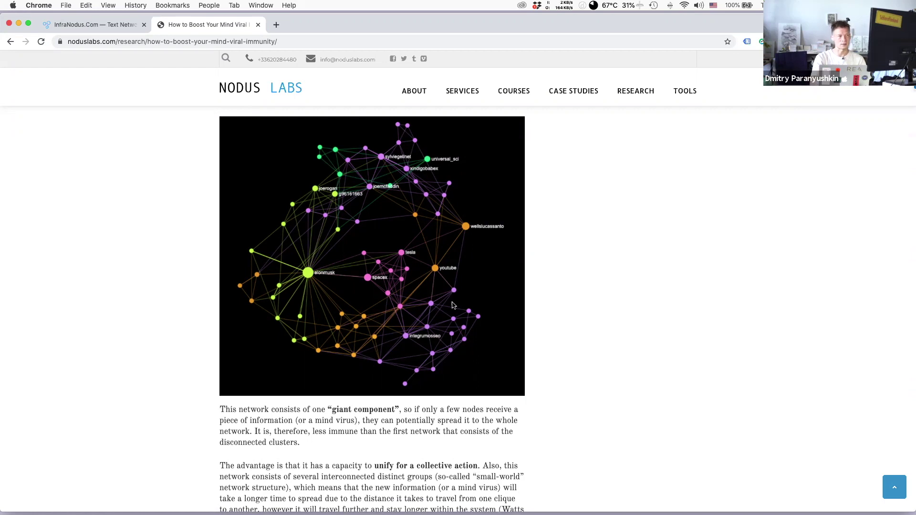
Read the paragraphs below the small-world graph about its giant component, information spread and cited studies
scroll(423, 436, down, 2)
scroll(422, 436, down, 4)
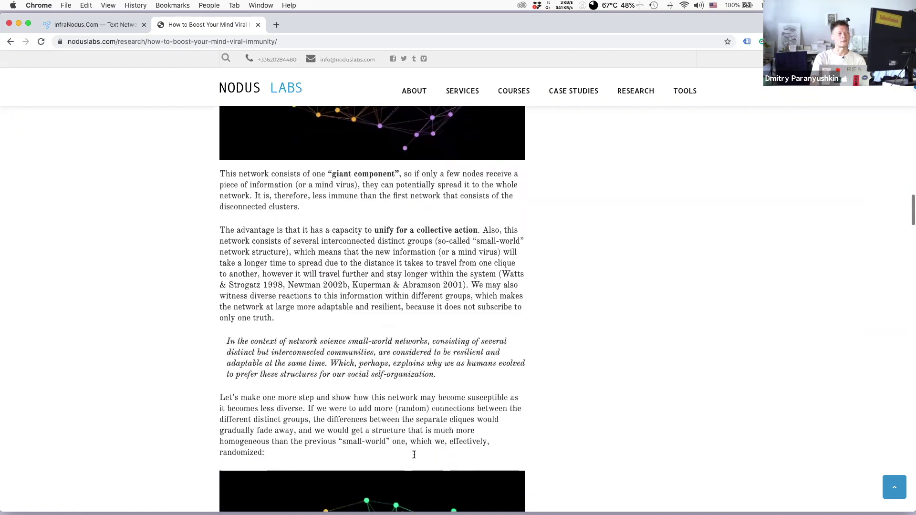
scroll(414, 294, up, 2)
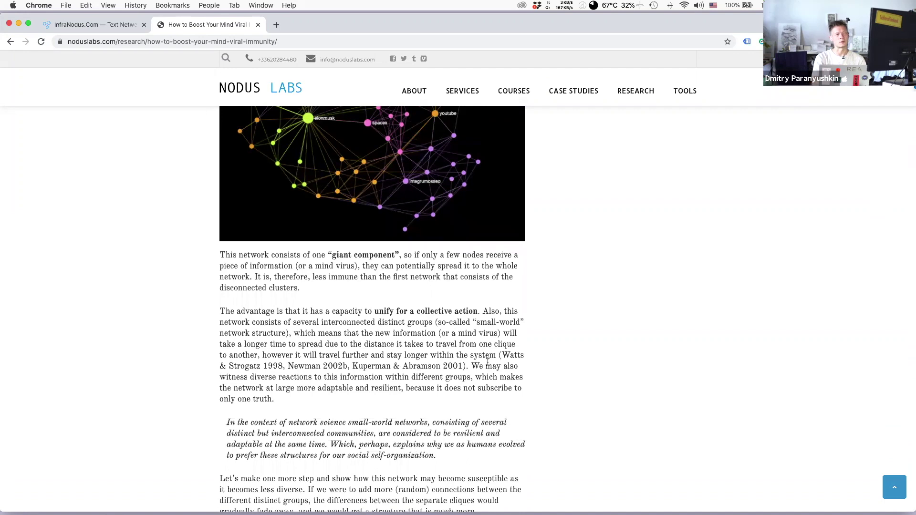
drag(503, 355, 482, 360)
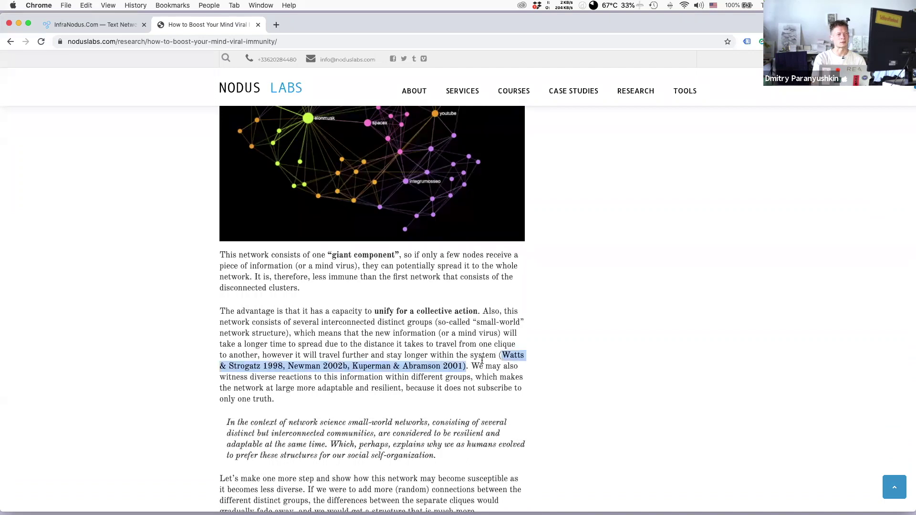
click(463, 396)
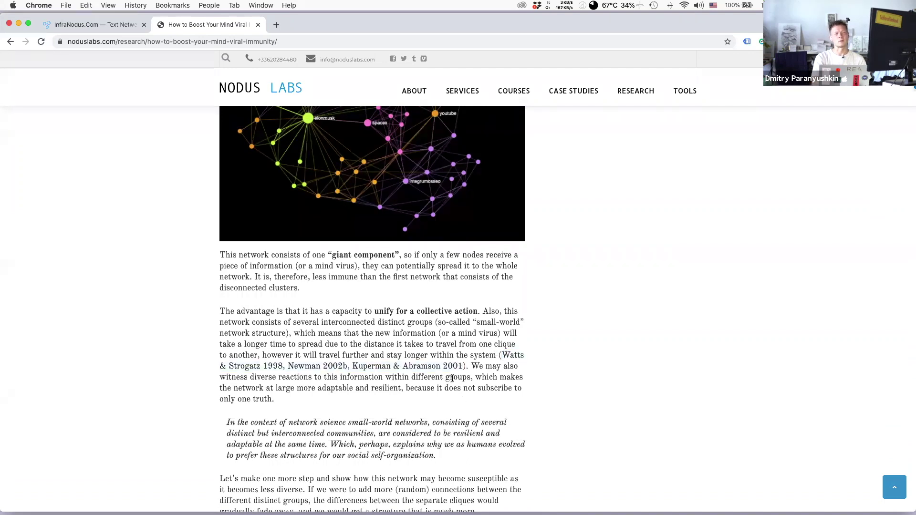
scroll(448, 385, down, 2)
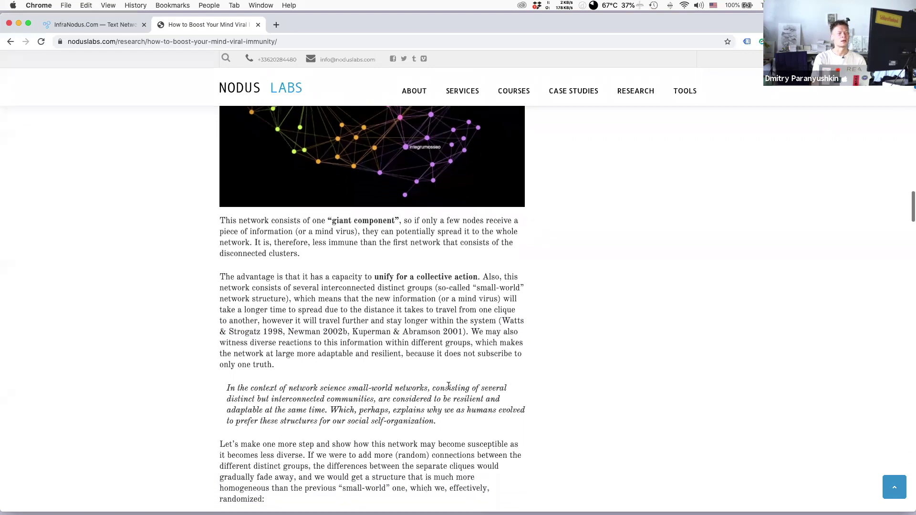
Examine the randomized, more homogeneous network graph and the explanation of its immunity beneath it
scroll(449, 385, down, 10)
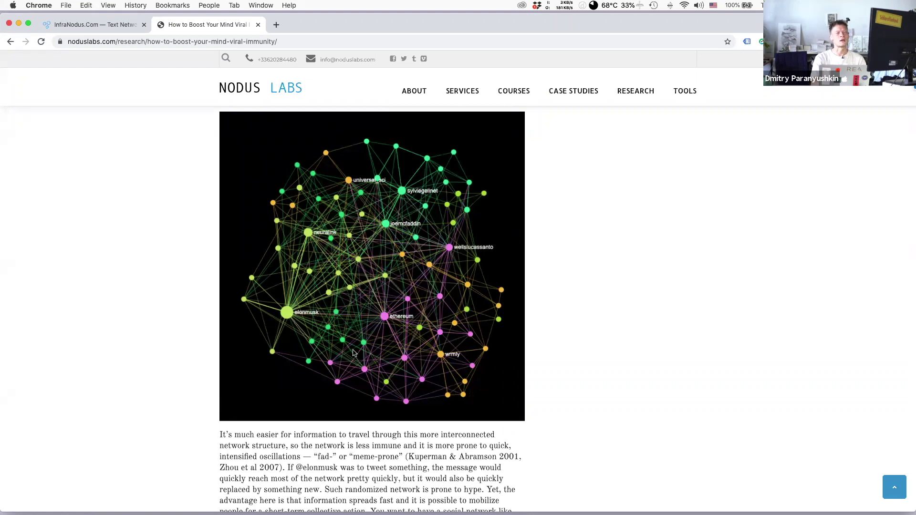
scroll(406, 374, down, 1)
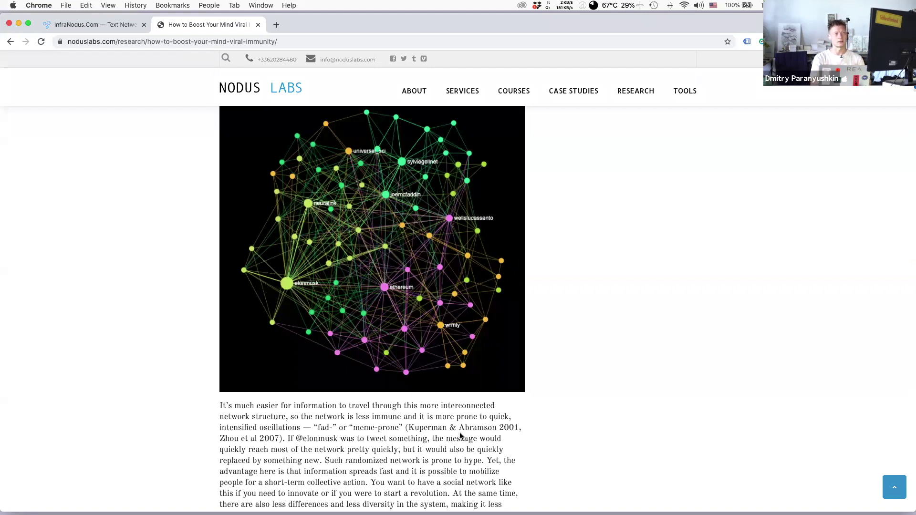
scroll(408, 360, down, 2)
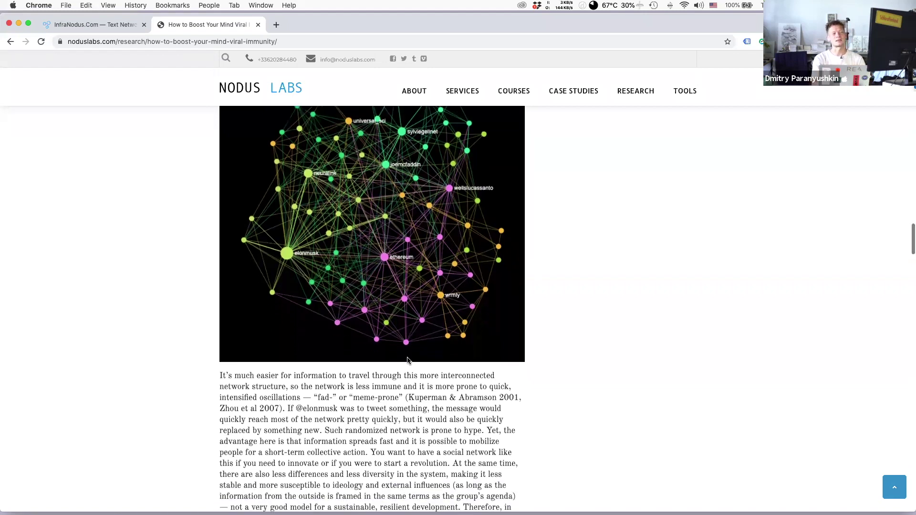
scroll(408, 360, up, 5)
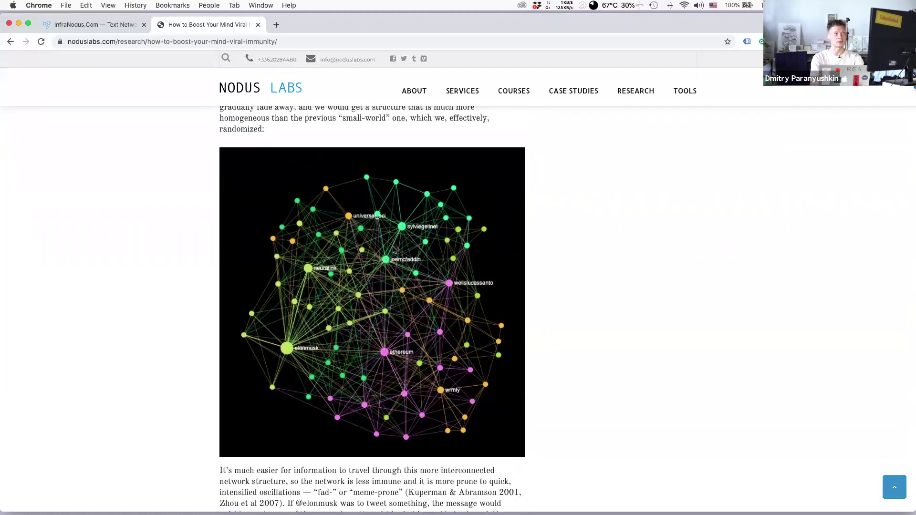
Look through the immunization strategy section and find the InfraNodus graph representing the article's own text
scroll(451, 287, down, 15)
scroll(451, 288, down, 20)
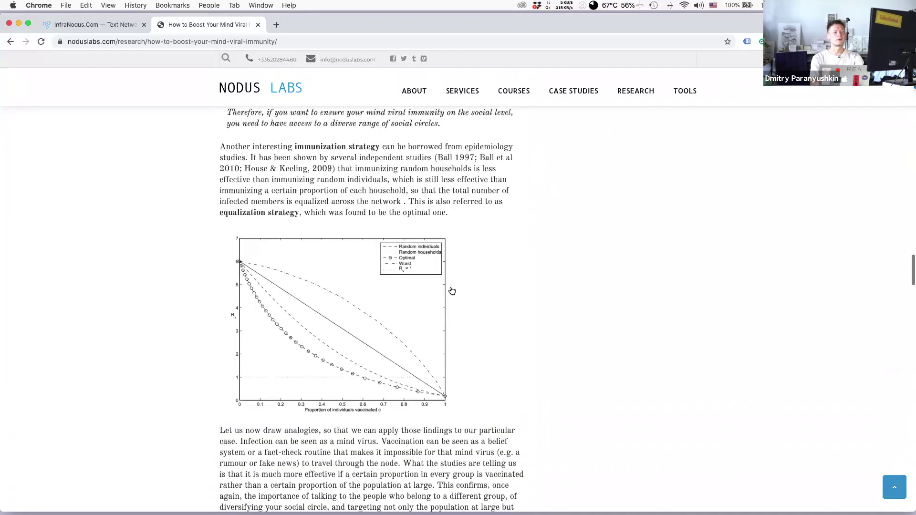
scroll(453, 290, down, 5)
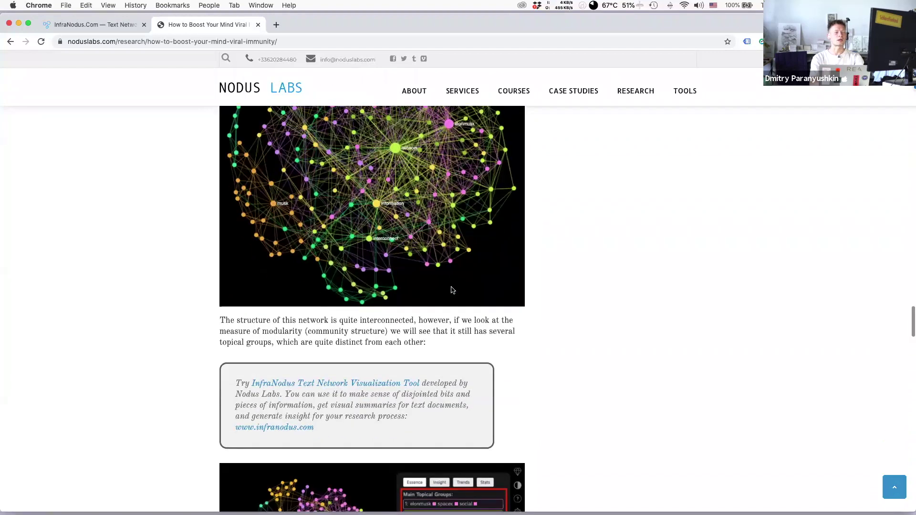
scroll(451, 288, down, 8)
scroll(452, 289, up, 20)
scroll(452, 290, down, 10)
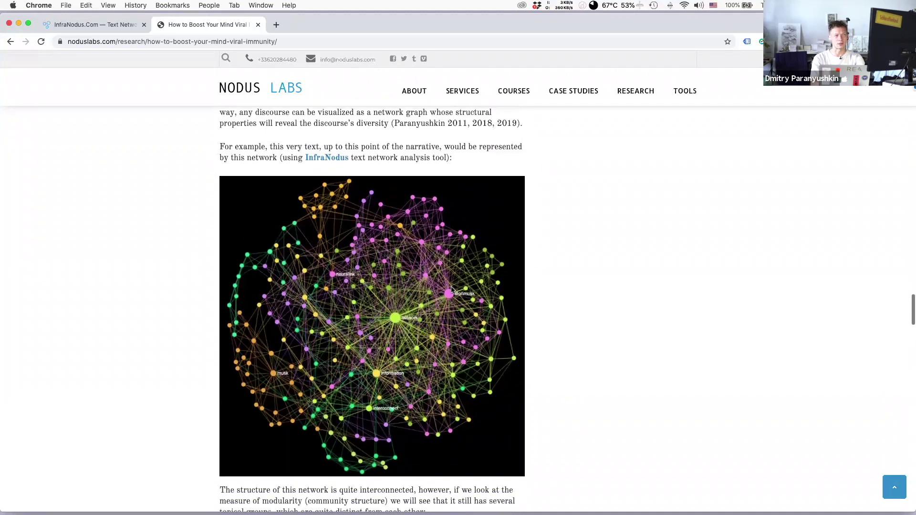
Examine the article's InfraNodus analytics screenshot with its main topical groups, network structure and mindviral immunity indicator
scroll(452, 290, down, 3)
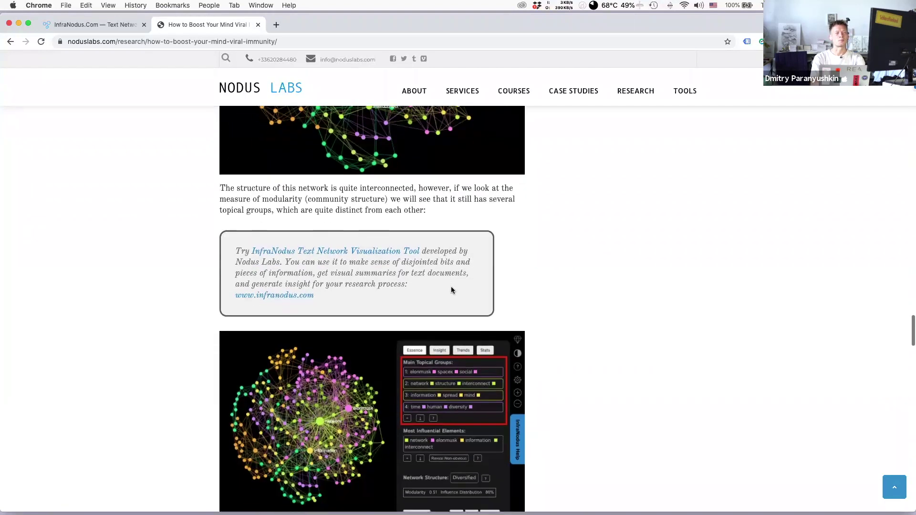
scroll(452, 288, up, 1)
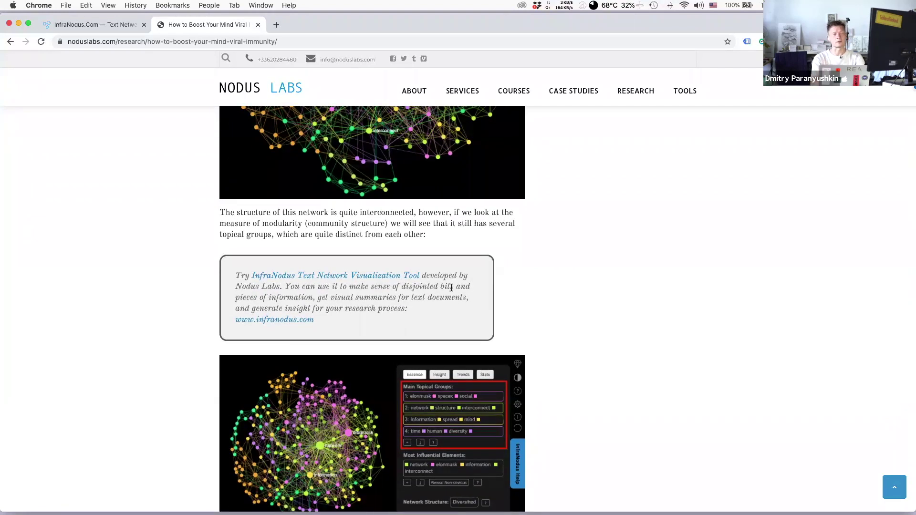
scroll(452, 288, down, 1)
scroll(452, 288, down, 7)
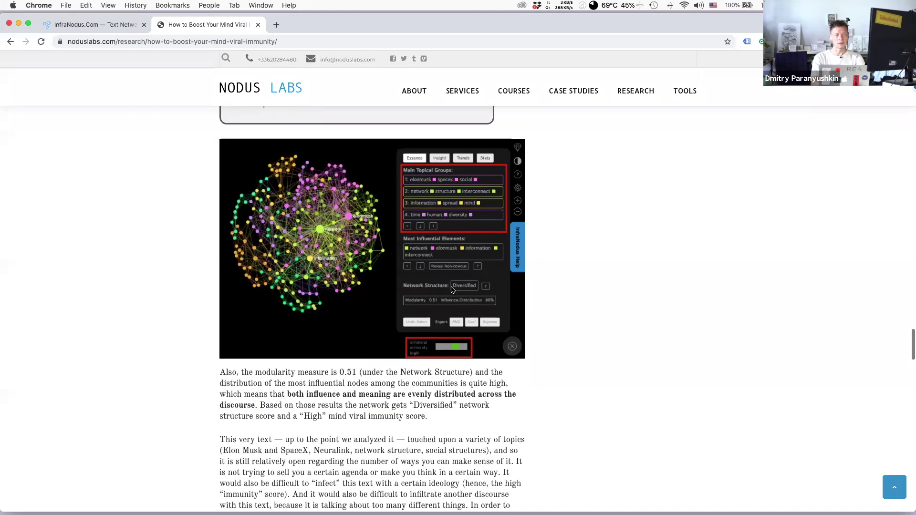
scroll(349, 328, up, 4)
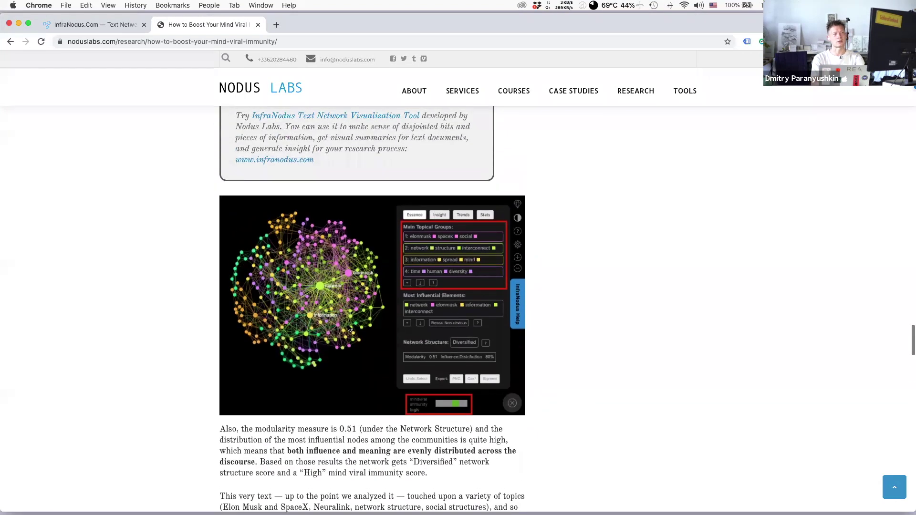
scroll(349, 328, down, 1)
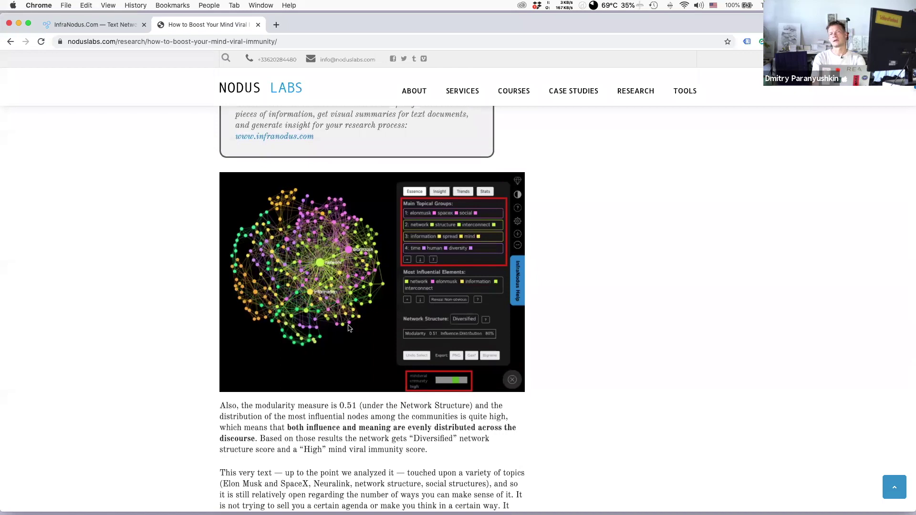
scroll(349, 328, down, 1)
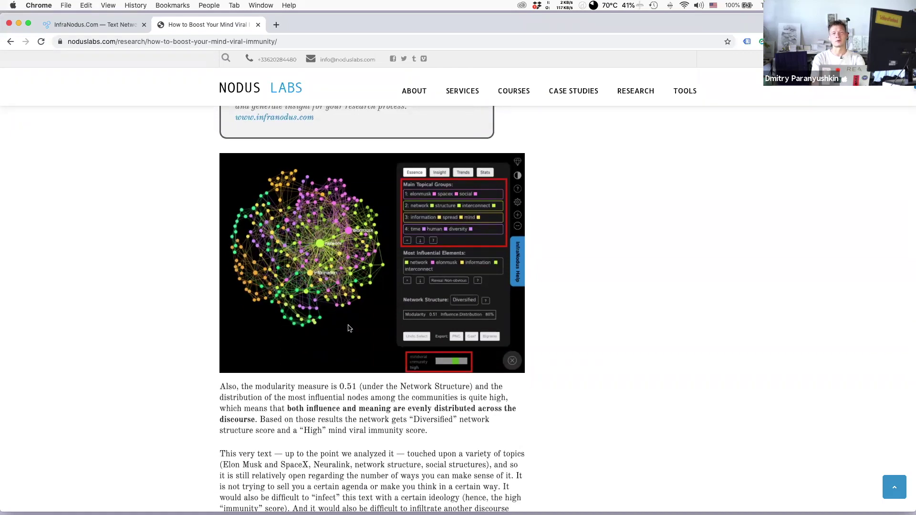
Look over the paragraphs on modularity and influence distribution, and return to the full network graph of the article's text
scroll(349, 328, down, 5)
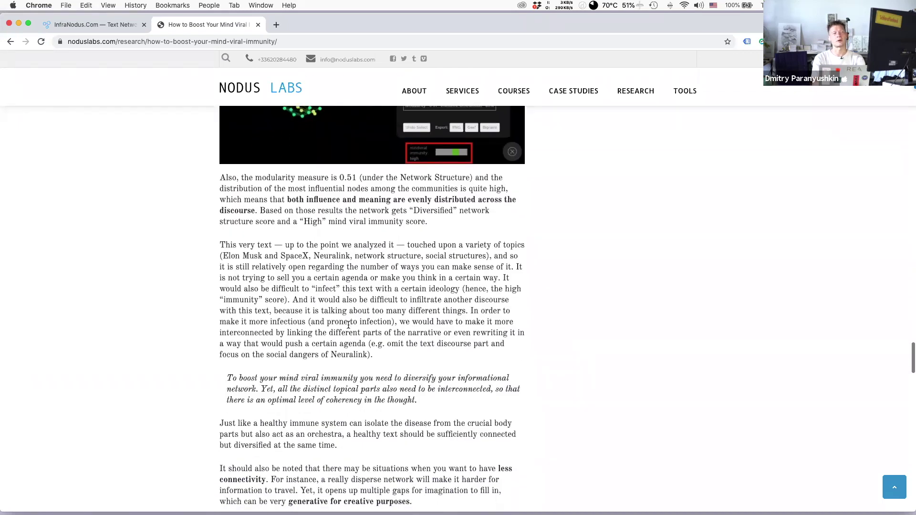
scroll(349, 328, up, 4)
scroll(348, 328, up, 1)
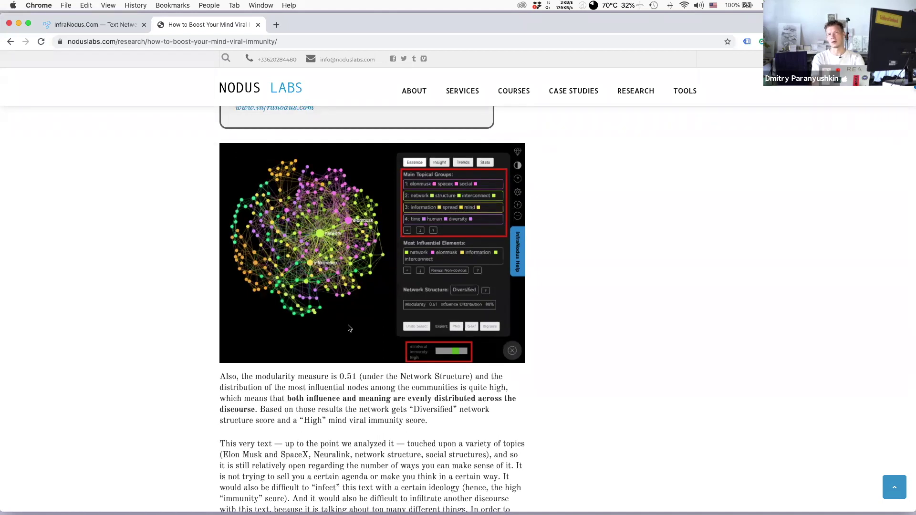
scroll(349, 329, up, 10)
scroll(349, 328, up, 7)
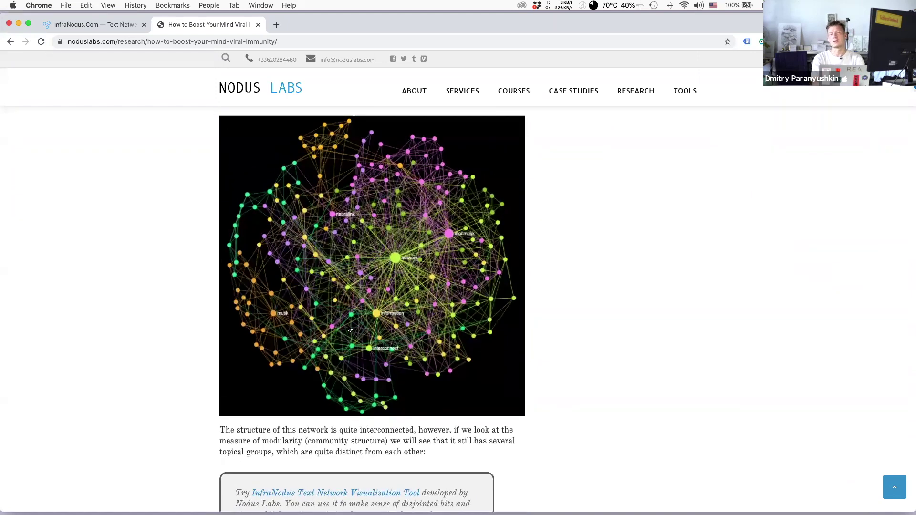
Compare the article's full network graph with the analytics screenshot below it, including the highlighted mindviral immunity score
scroll(348, 328, down, 15)
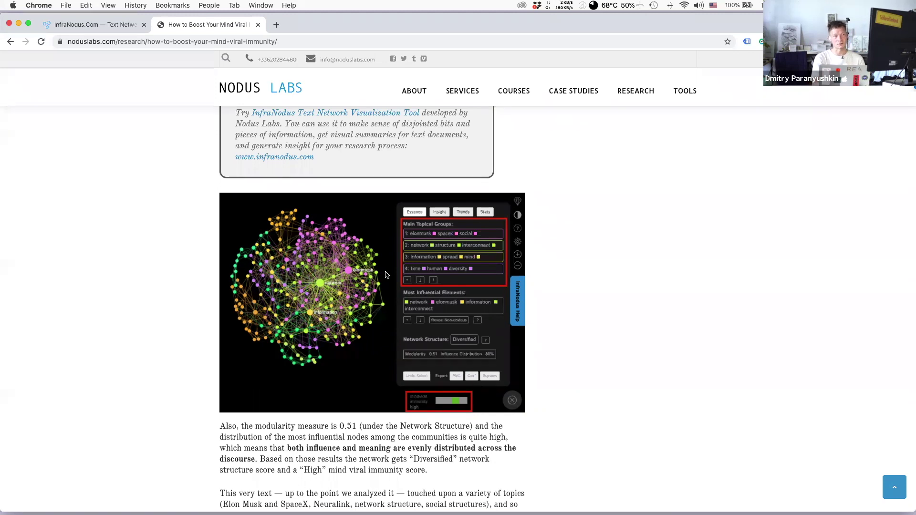
scroll(360, 321, down, 1)
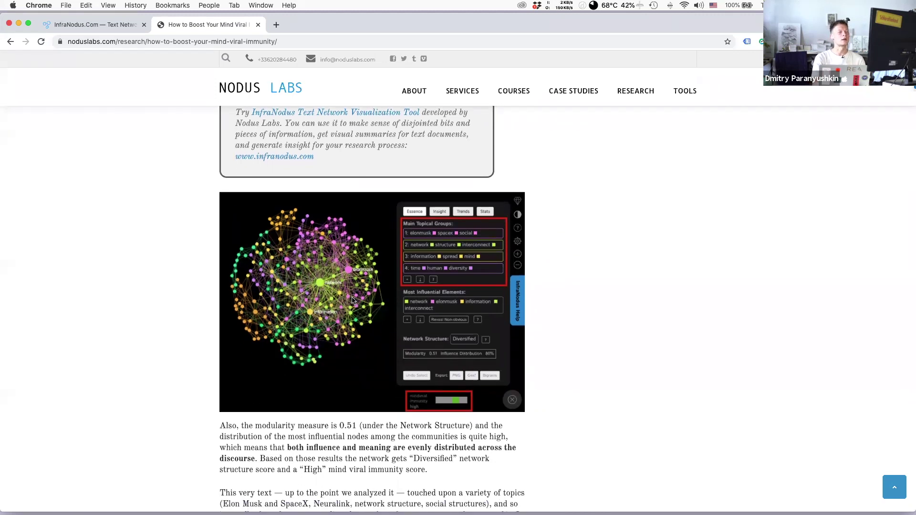
scroll(364, 335, up, 4)
scroll(365, 336, up, 13)
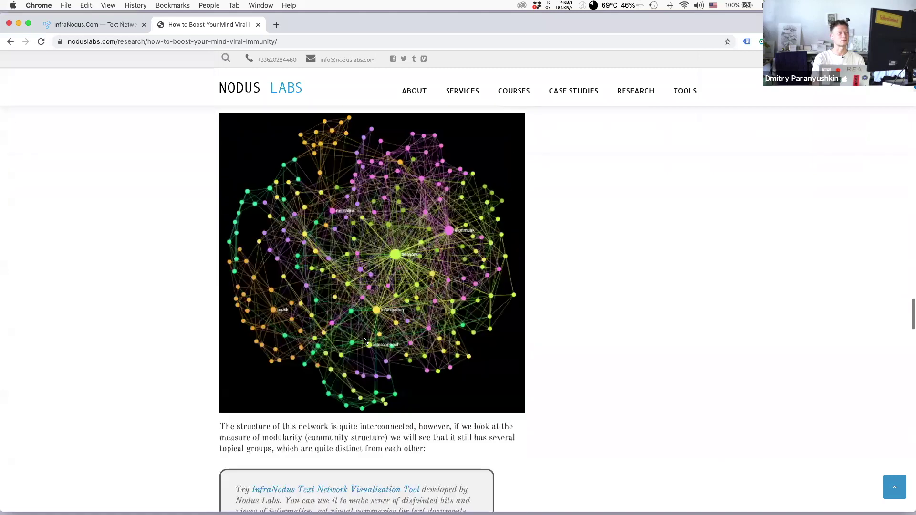
scroll(347, 229, down, 5)
scroll(347, 228, down, 8)
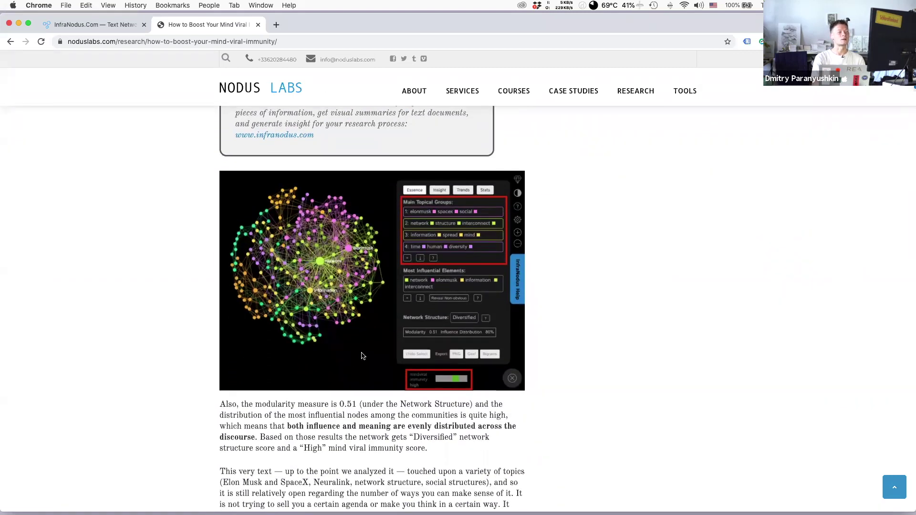
scroll(363, 334, down, 1)
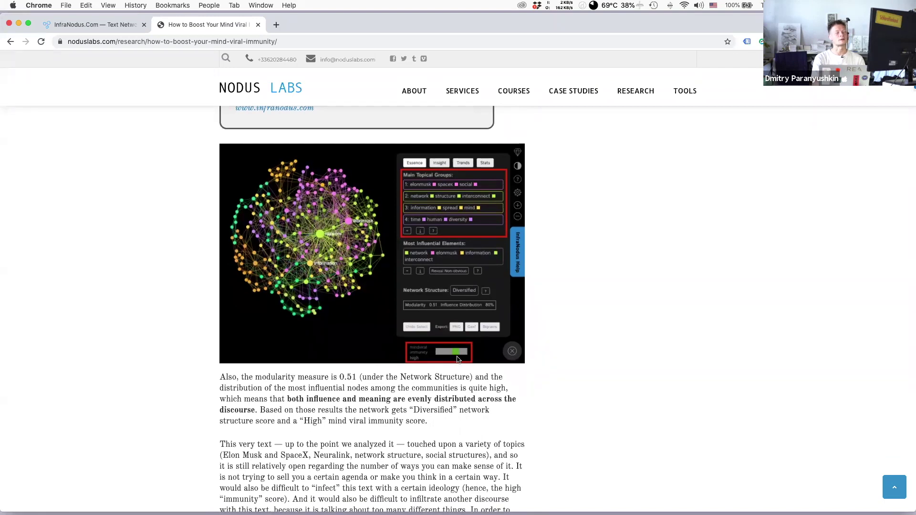
Read on through the advice on boosting mind viral immunity as far as the Dynamic Discourse Network Evolution video
scroll(331, 421, down, 4)
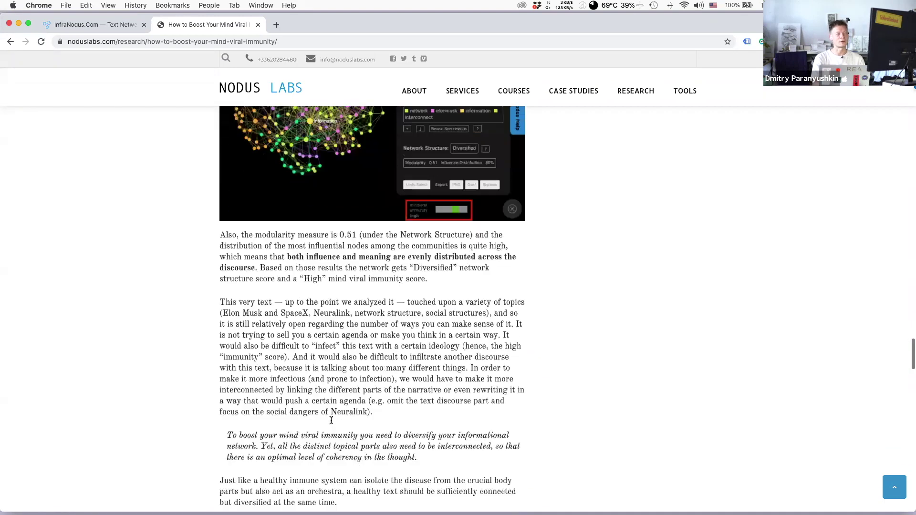
scroll(332, 424, up, 5)
scroll(333, 424, down, 1)
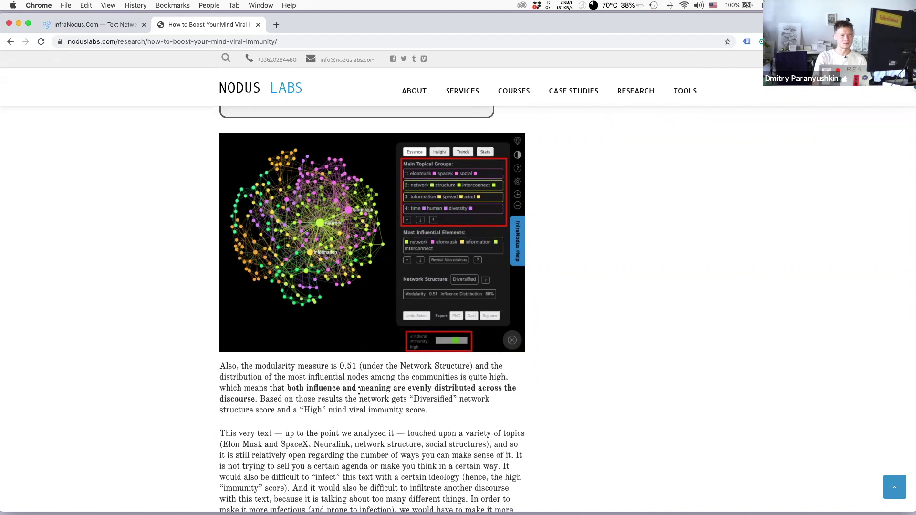
scroll(353, 401, down, 10)
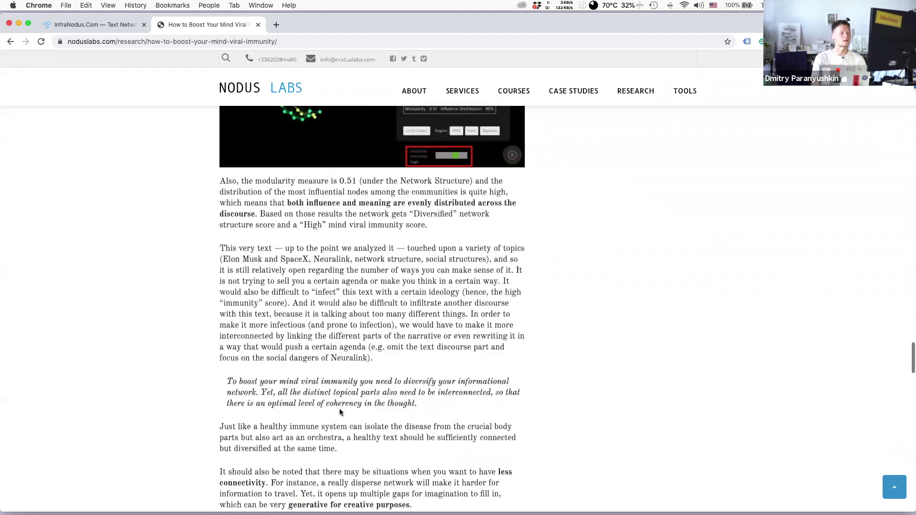
scroll(340, 411, down, 7)
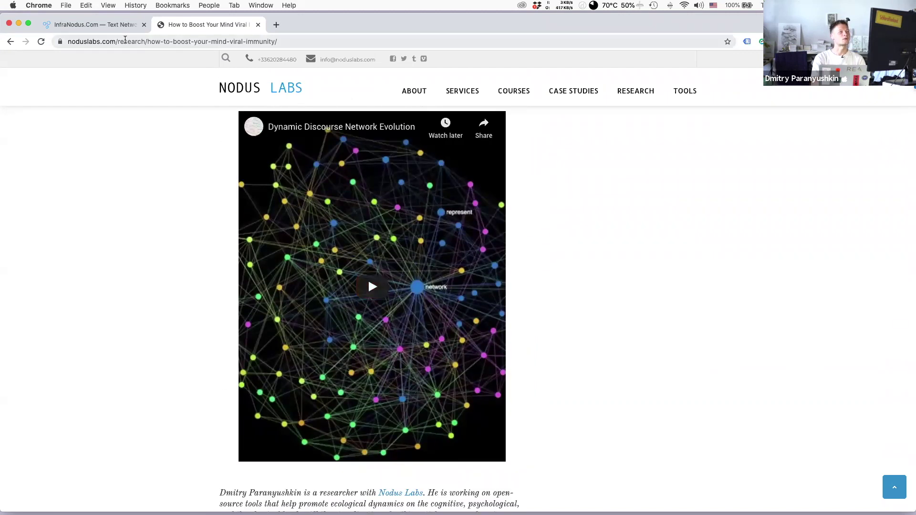
Return to the nikkosmas graph in InfraNodus and examine its network structure and mindviral immunity indicator
click(102, 28)
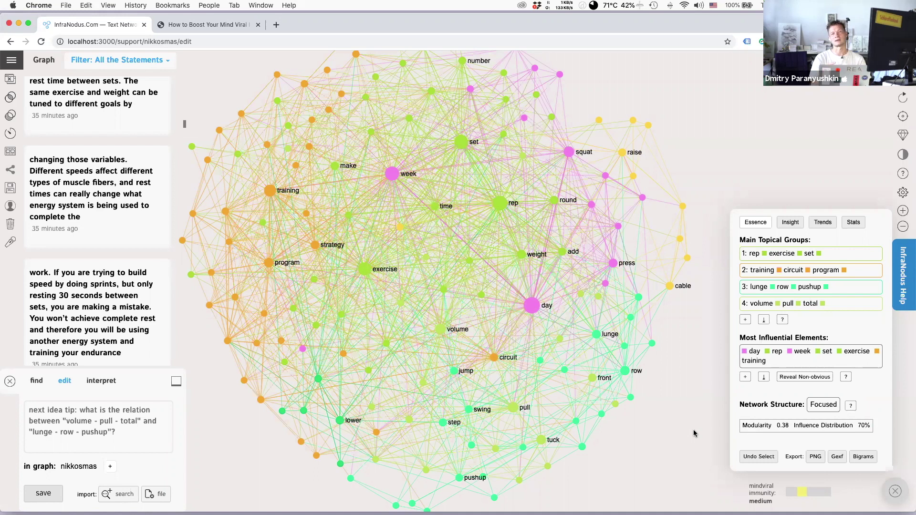
mouse_move(766, 495)
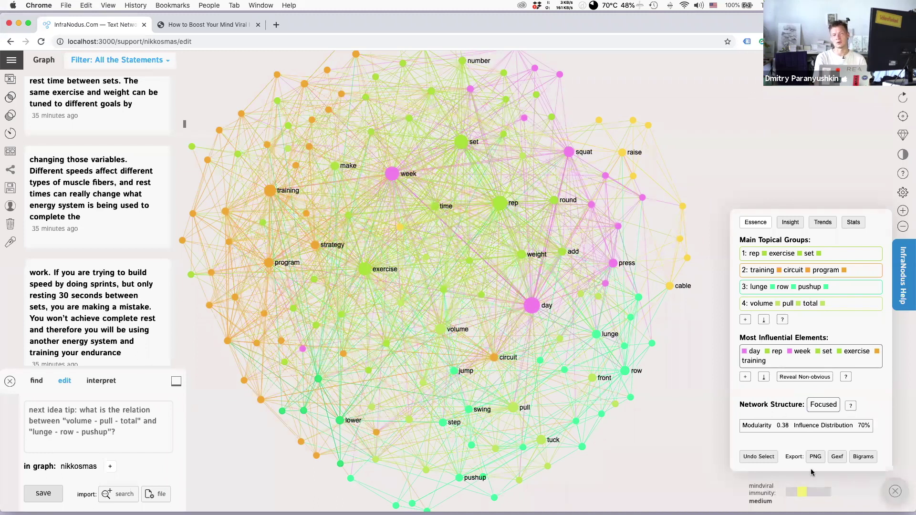
mouse_move(807, 496)
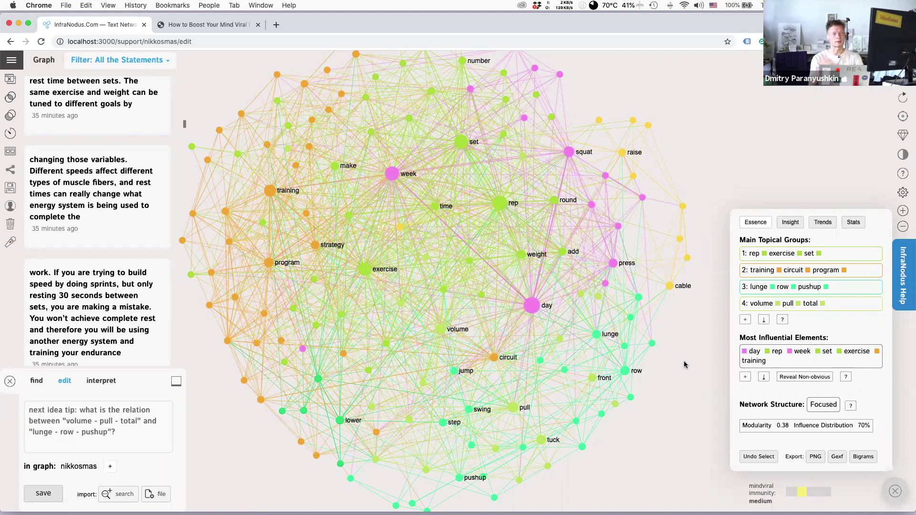
Open the news200528 graph from the account's list of saved graphs
click(10, 62)
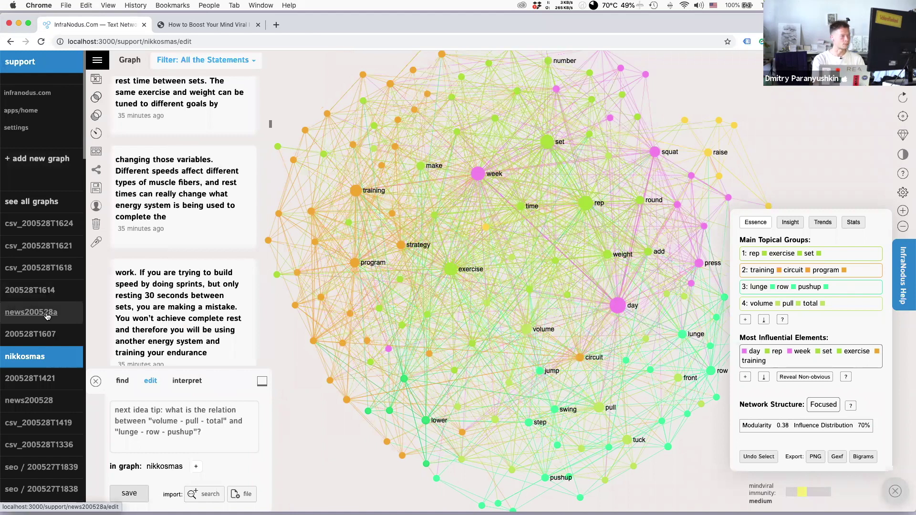
click(33, 405)
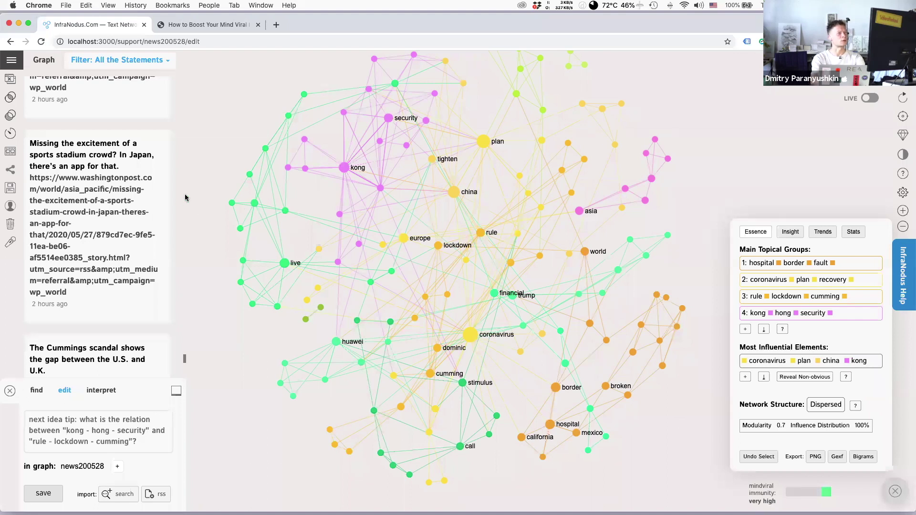
Open infranodus.com in a new browser tab and log out of the current account to reach the login page
key(super+t)
text(infranodus.com/login)
key(Return)
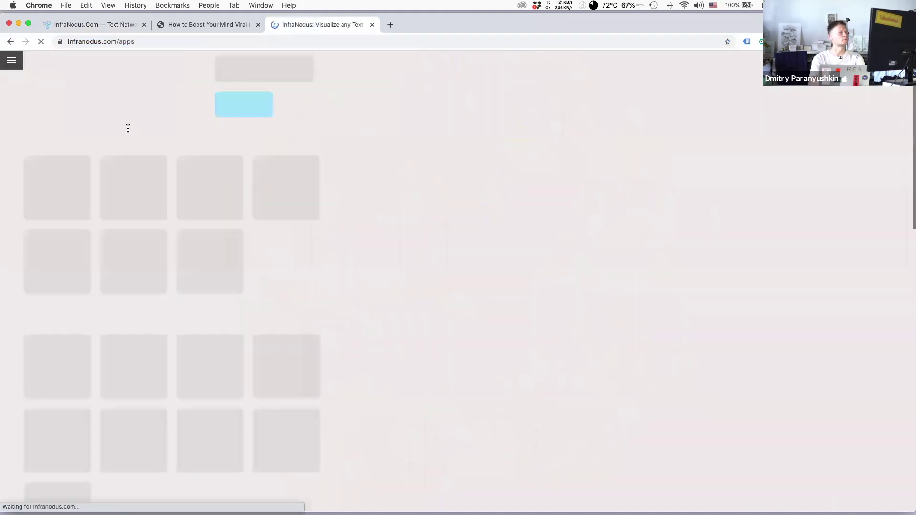
double_click(149, 42)
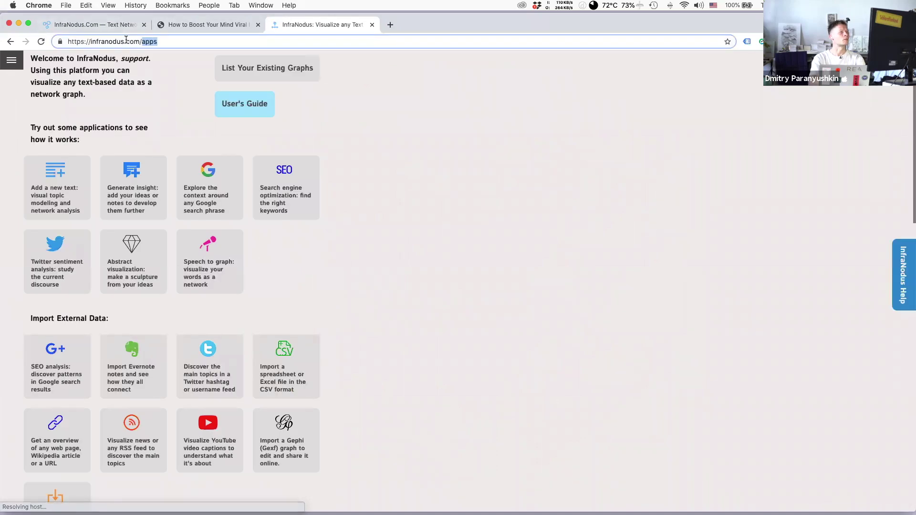
text(logout)
key(Return)
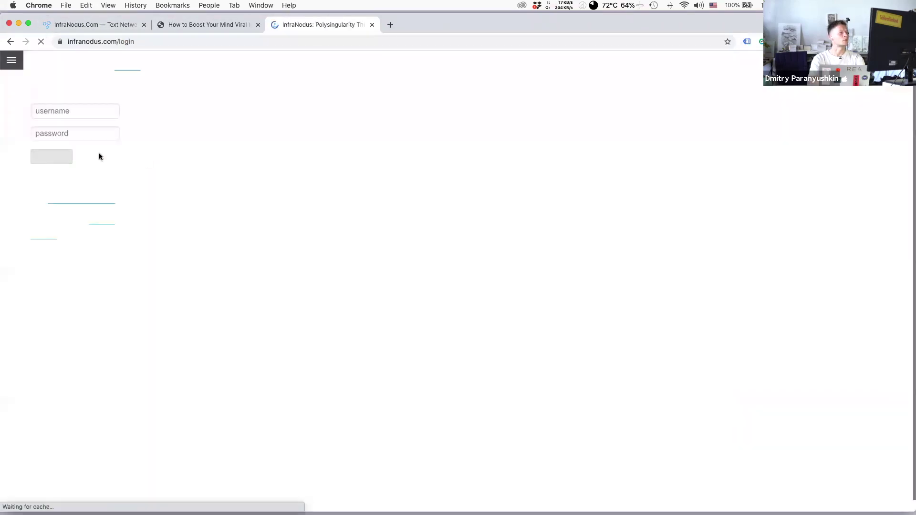
Log in to infranodus.com as the live account, entering its username and the account password
click(63, 112)
text(live)
key(Tab)
text(•••••••)
key(Return)
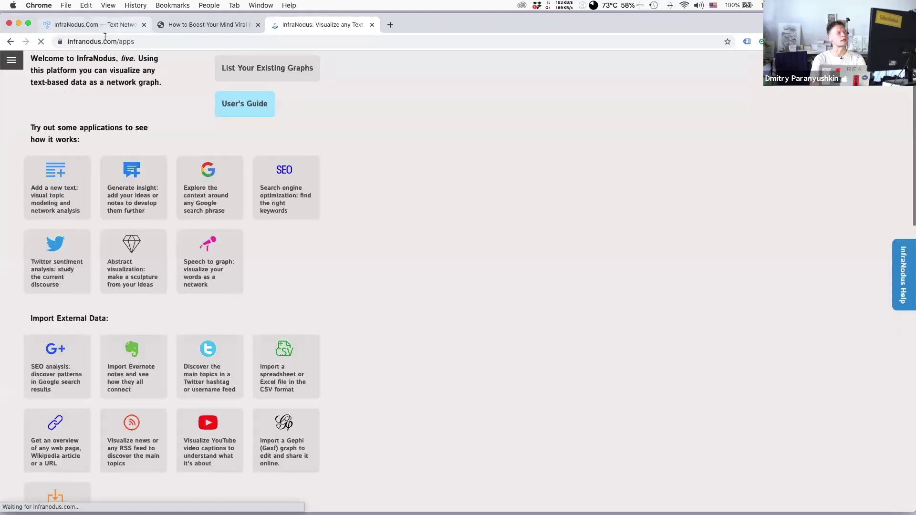
Find the early April daily news graph dailynewsall_200404T2302 in the account's list of saved graphs and open it
click(11, 60)
scroll(48, 341, down, 15)
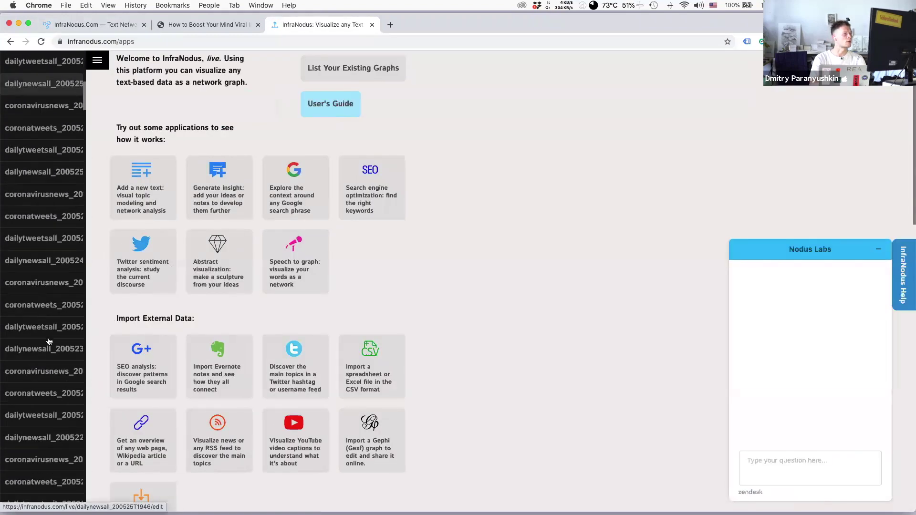
scroll(48, 341, down, 10)
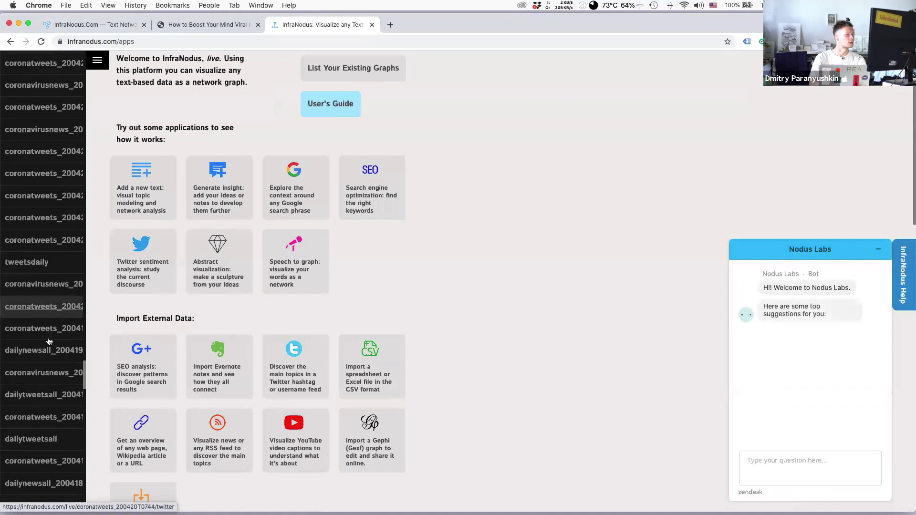
scroll(49, 342, down, 15)
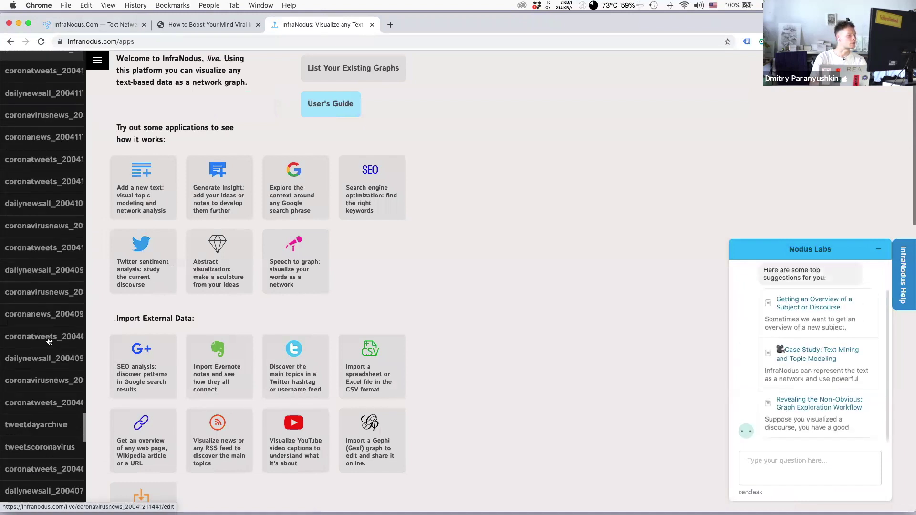
scroll(48, 341, up, 5)
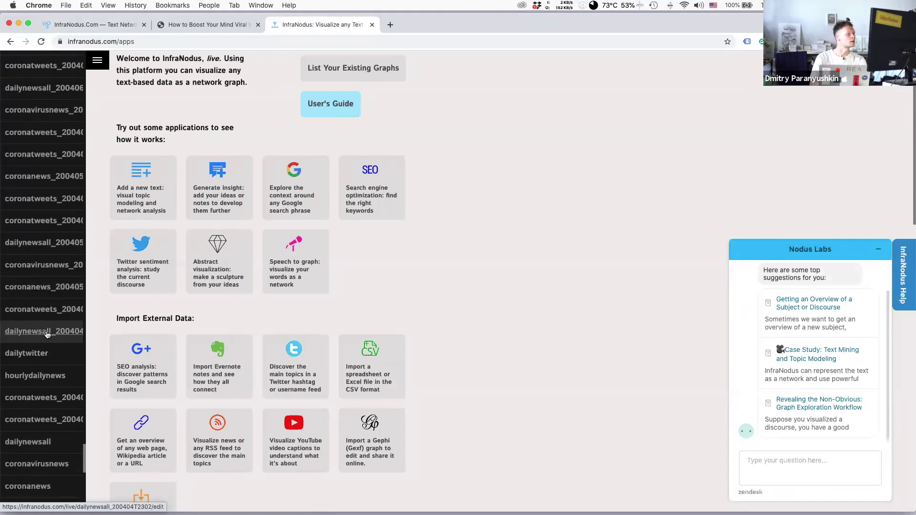
click(47, 334)
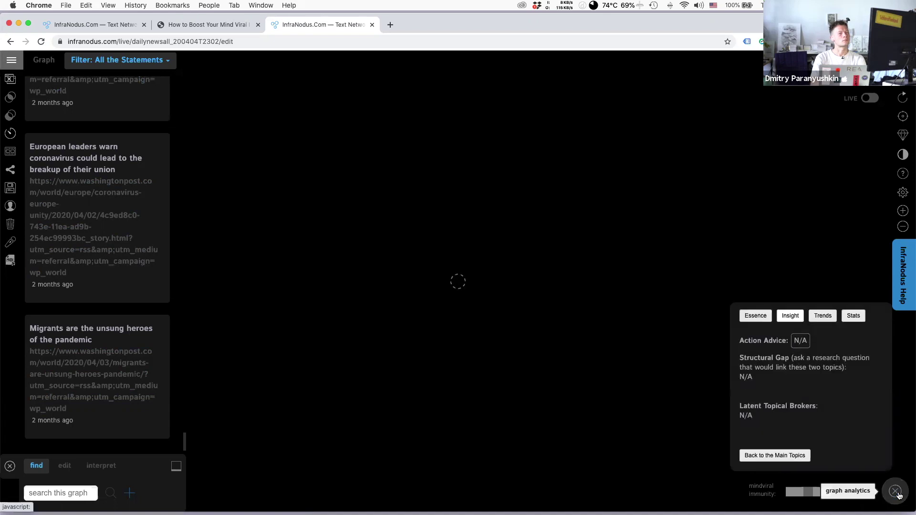
click(11, 59)
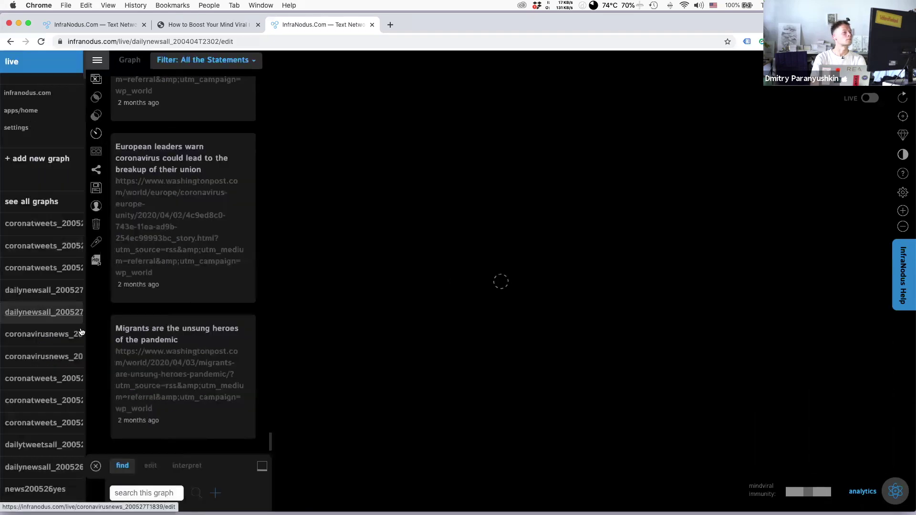
scroll(75, 365, down, 15)
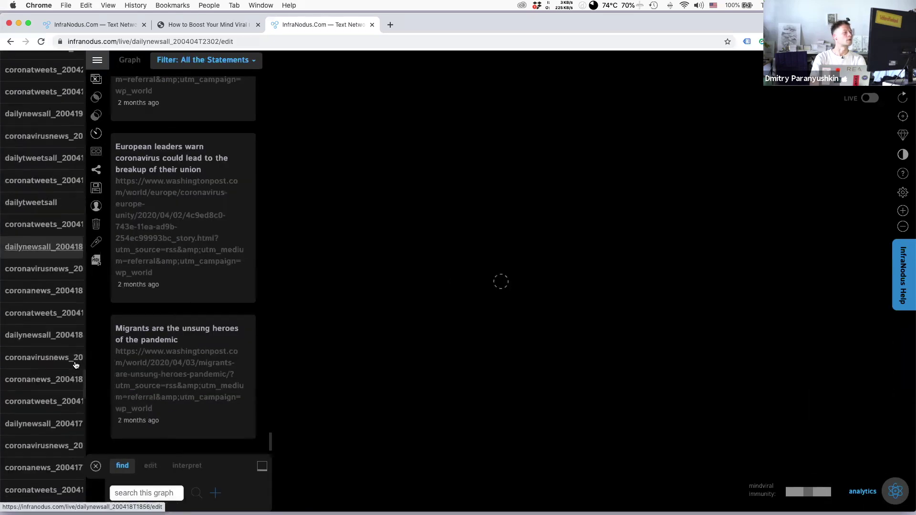
scroll(74, 366, up, 12)
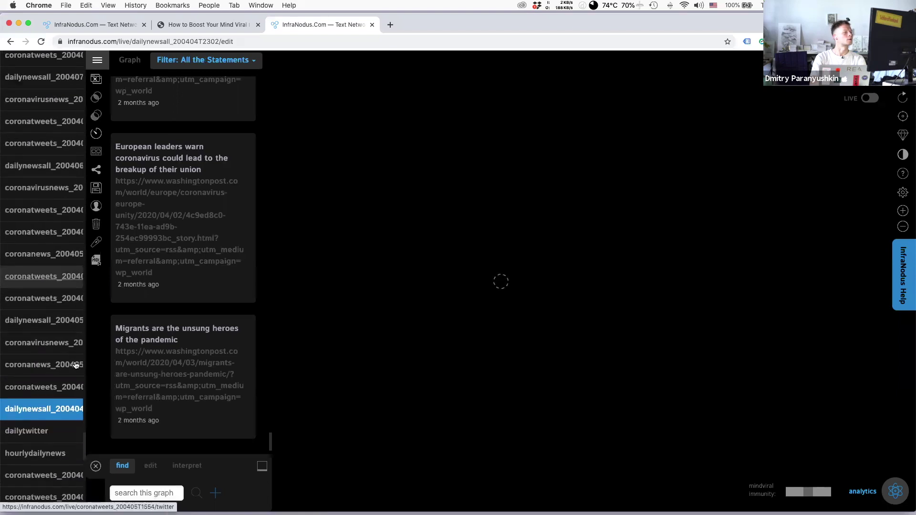
click(51, 367)
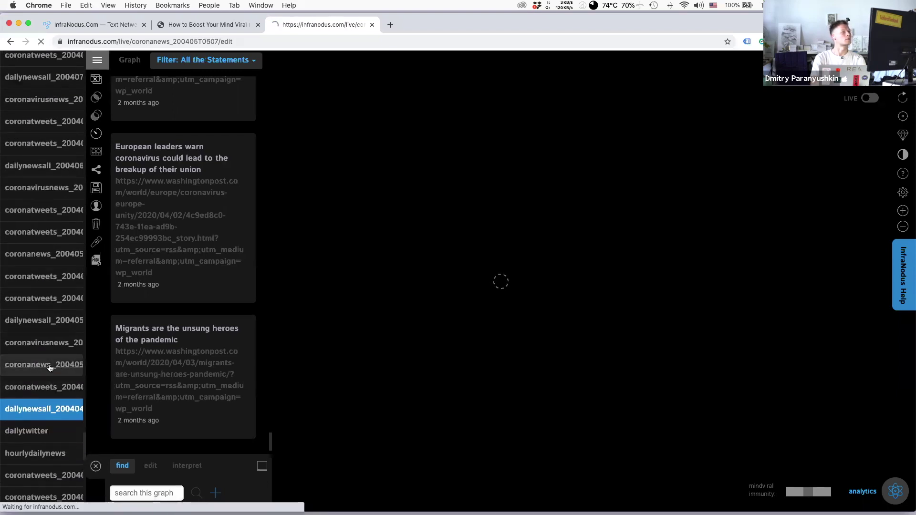
click(10, 42)
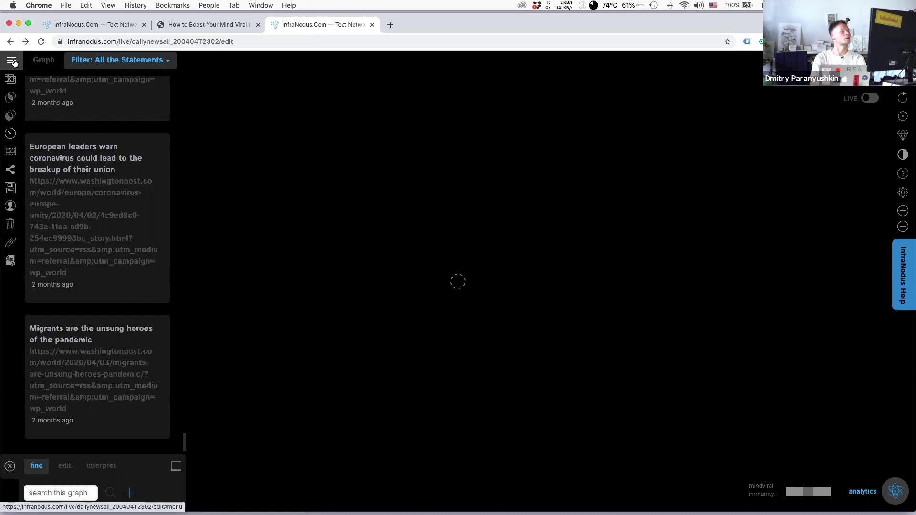
Return to the local news200528 graph to check its mindviral immunity rating, and open the saved graph 200528T1421
click(99, 27)
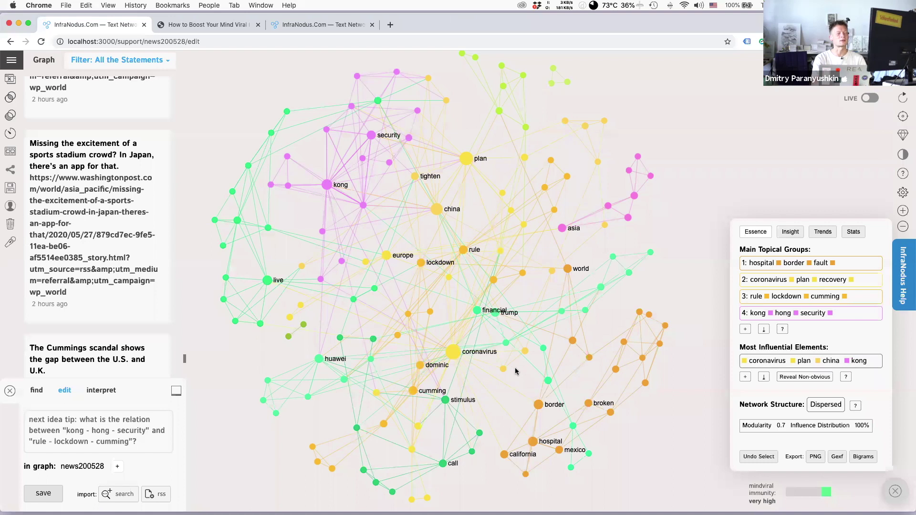
scroll(493, 383, down, 1)
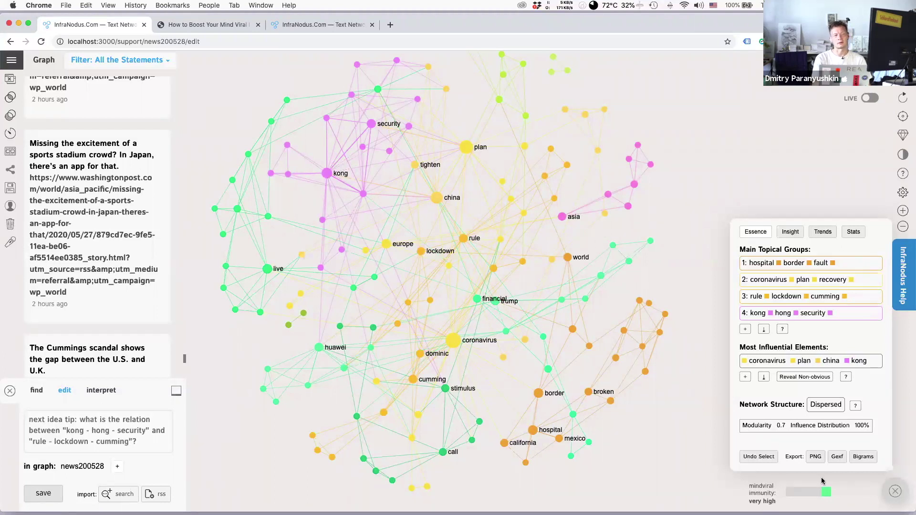
mouse_move(774, 492)
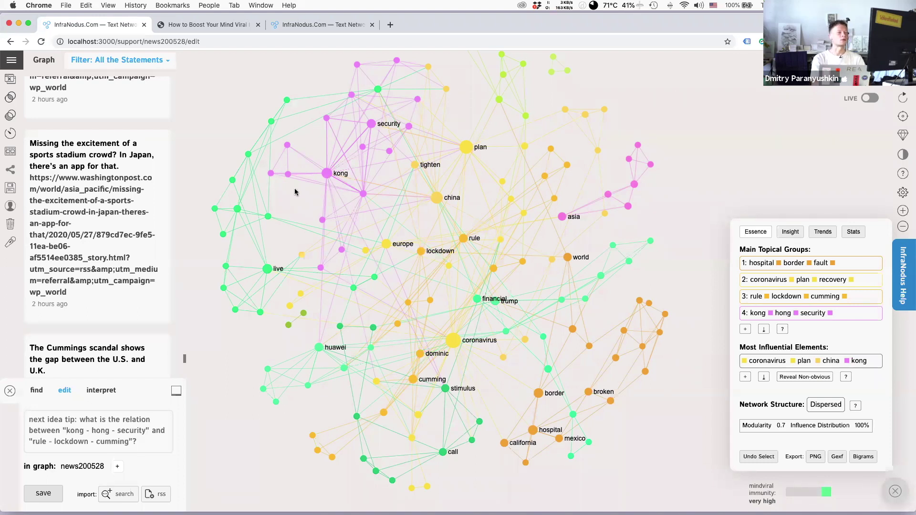
click(12, 60)
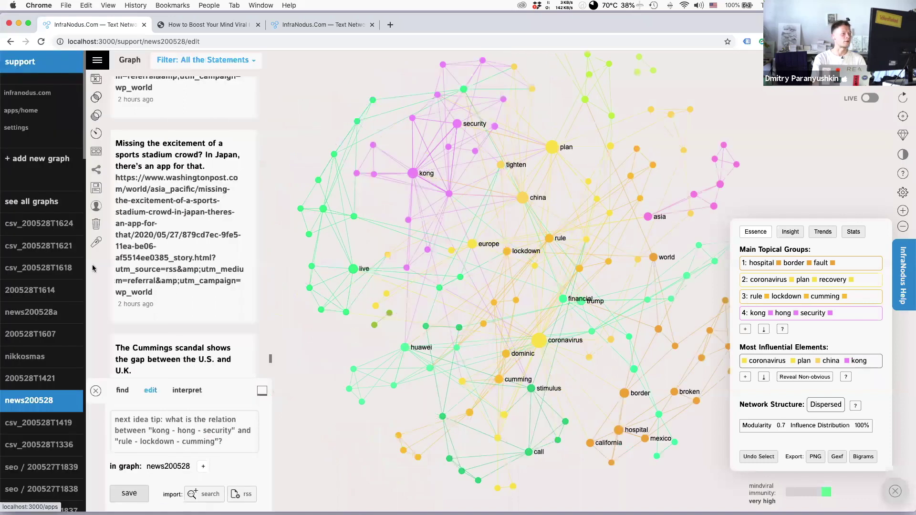
click(30, 379)
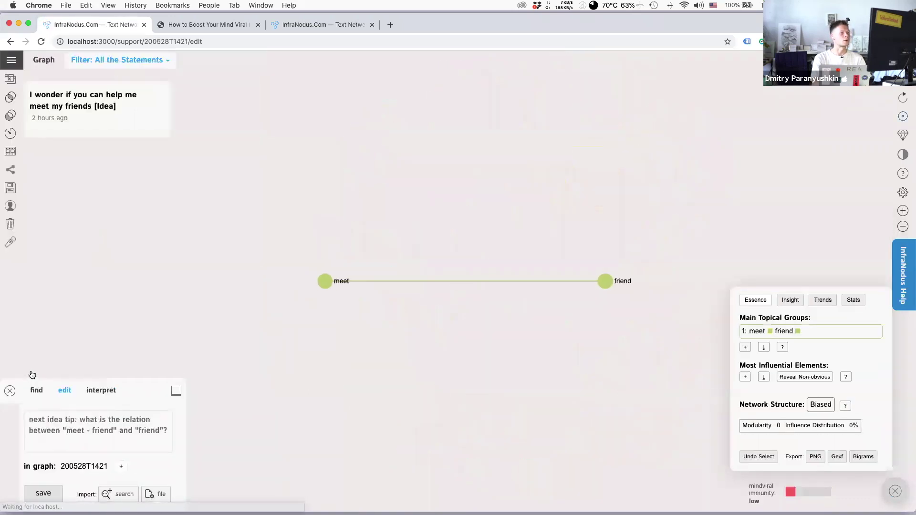
Start a new empty graph using the Generate insight application
click(12, 60)
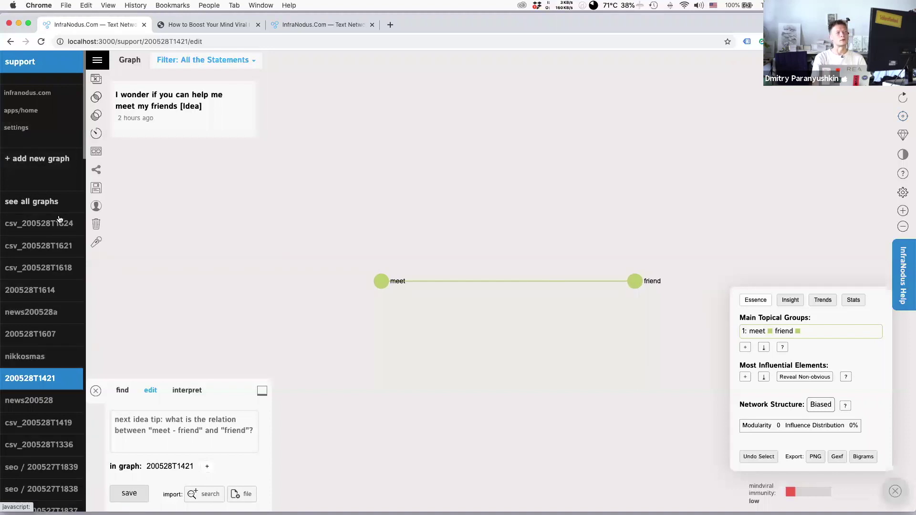
click(21, 110)
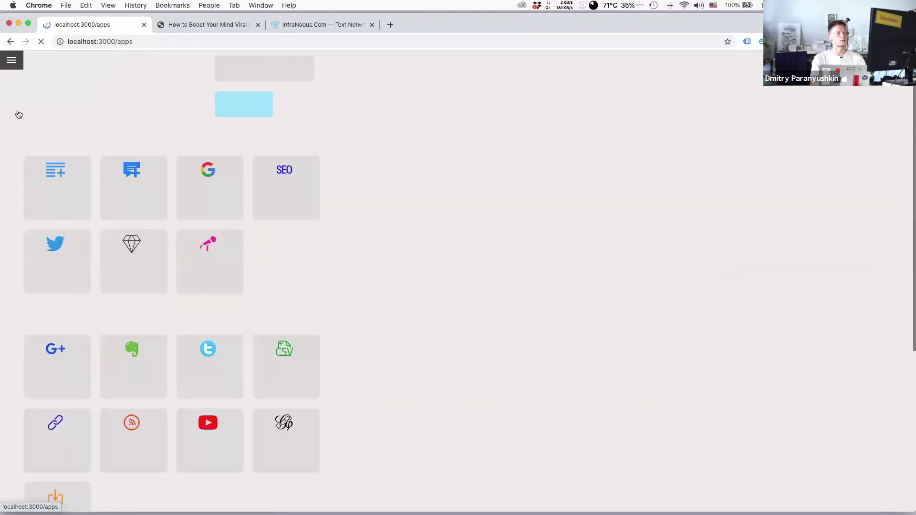
click(151, 195)
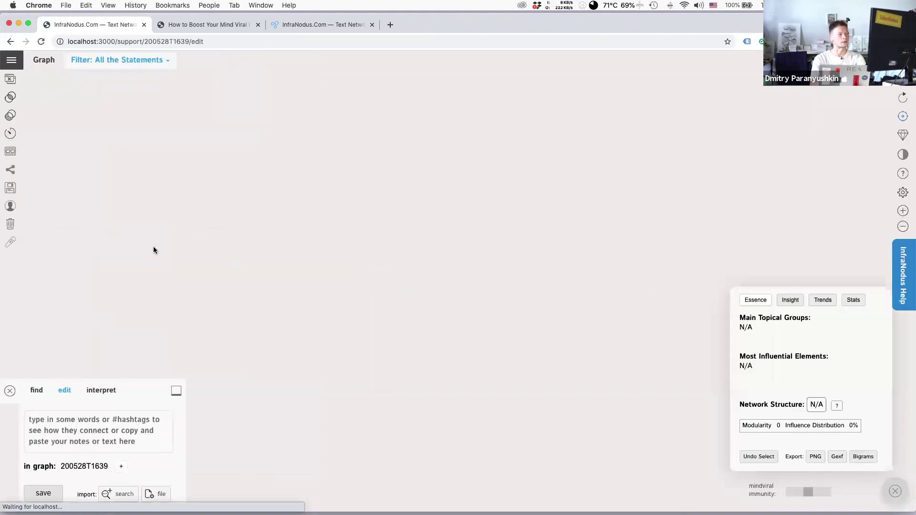
Add the statement "Mind viral immunity is an important concept" to the new graph and show its Insight analytics
click(74, 433)
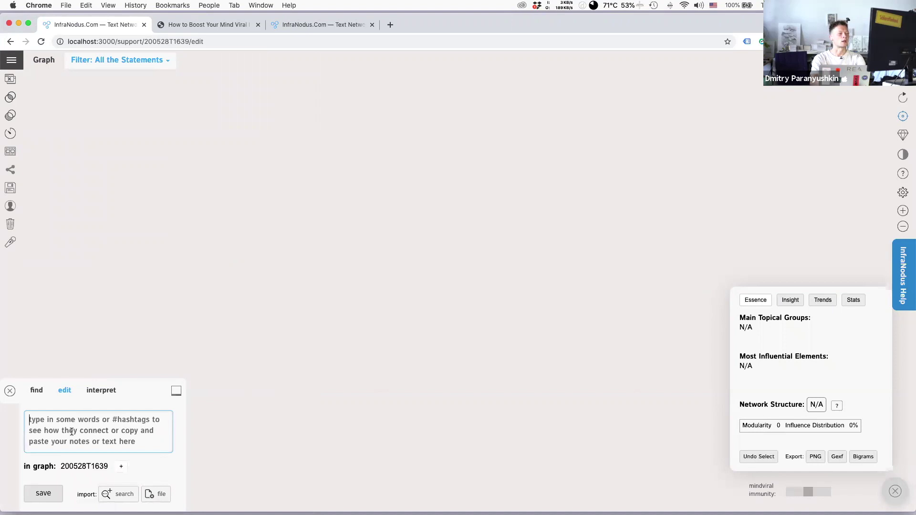
text(Mind)
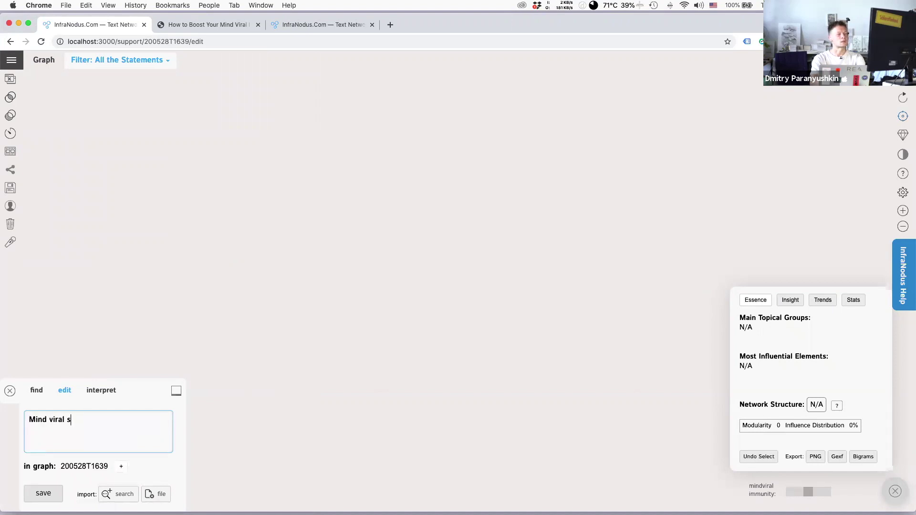
text( viral immunity is an important concep)
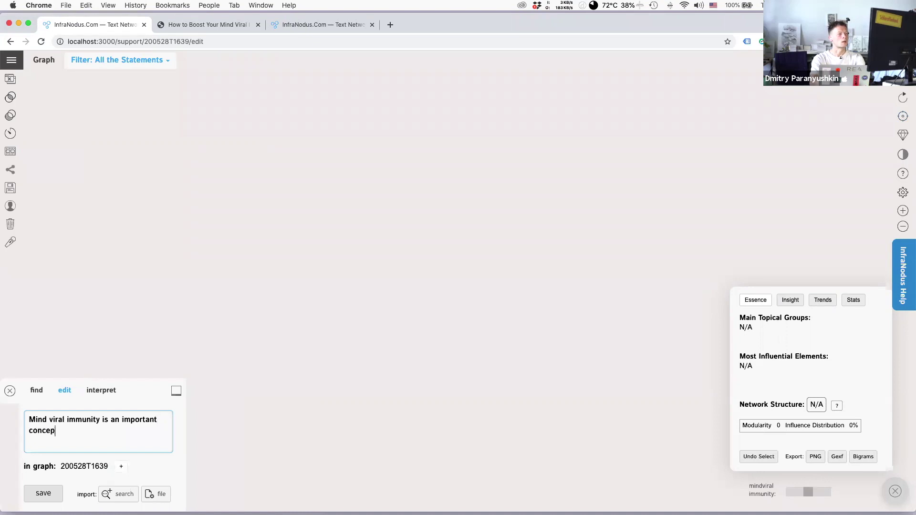
text(ts)
key(BackSpace)
key(Return)
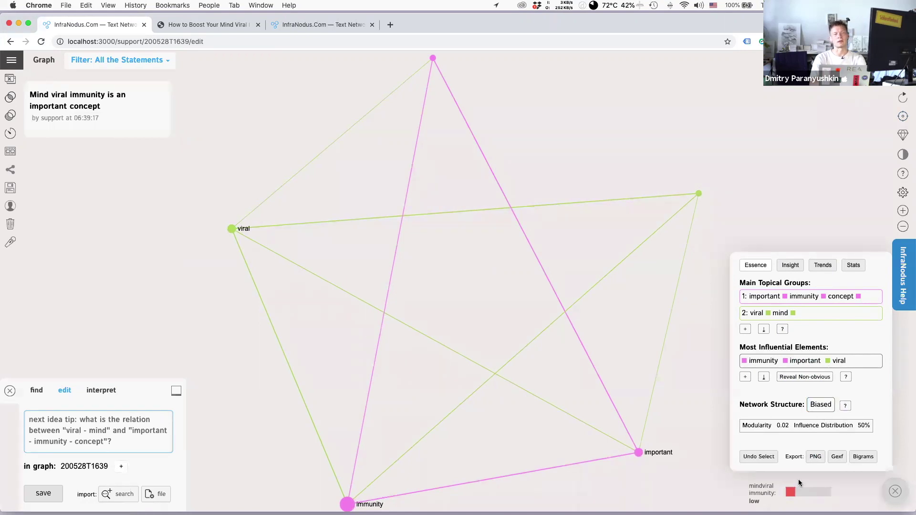
click(790, 265)
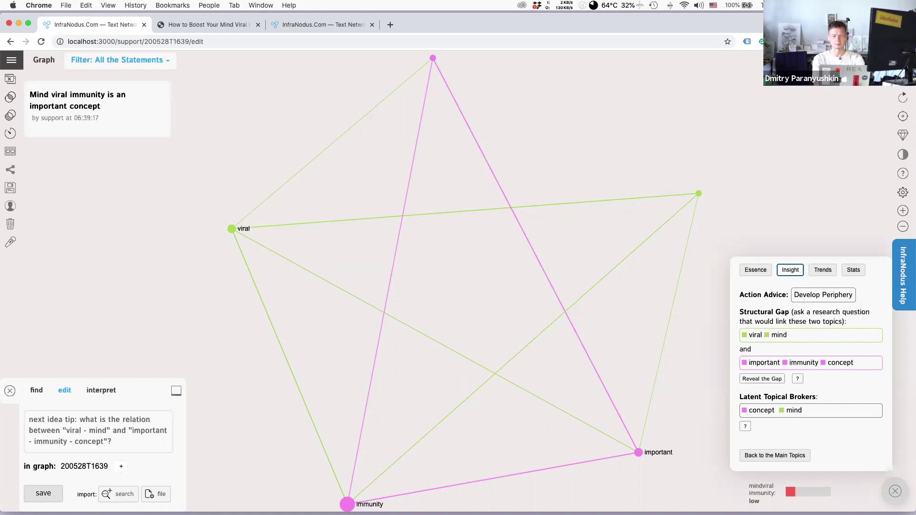
Look through the available applications and import options, and open the CSV spreadsheet import form
click(12, 59)
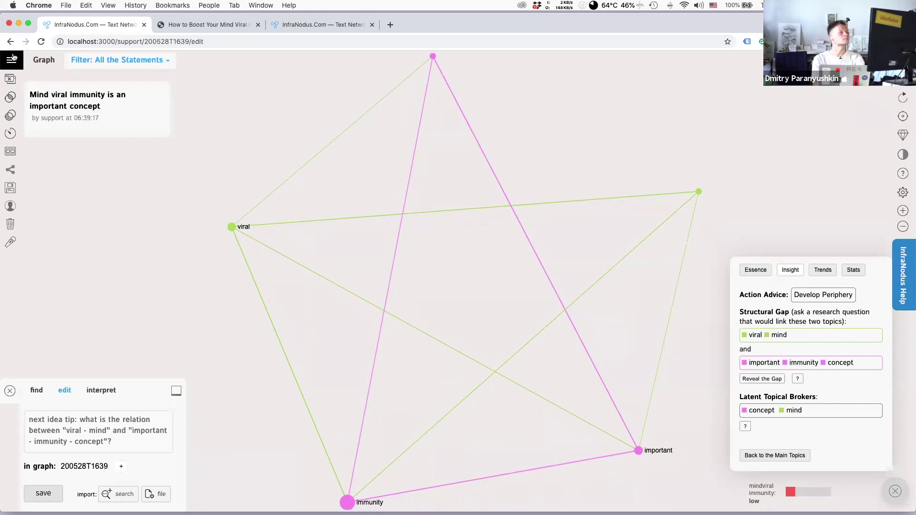
click(26, 118)
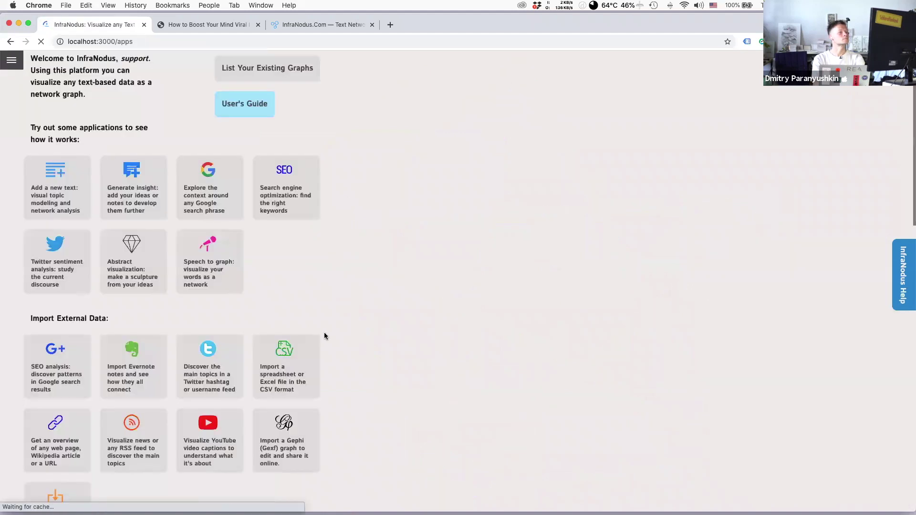
scroll(272, 341, down, 5)
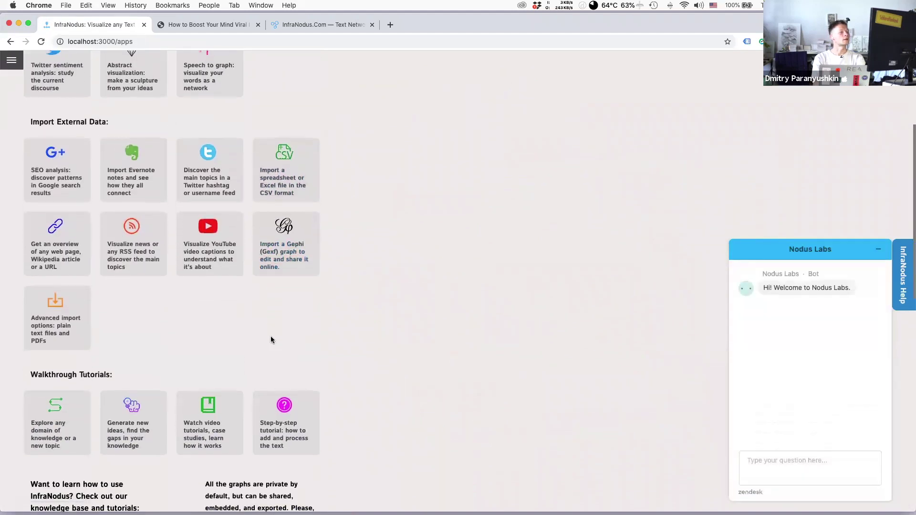
scroll(271, 337, up, 3)
scroll(271, 339, up, 3)
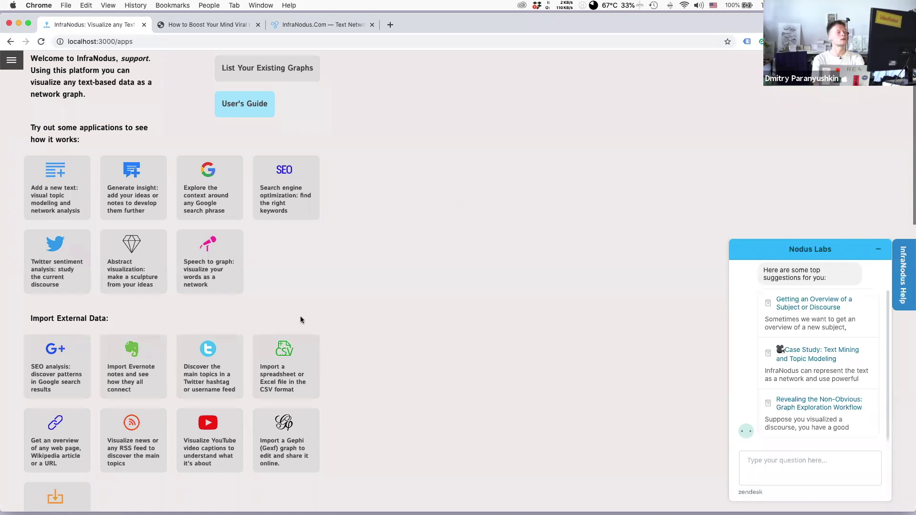
click(295, 381)
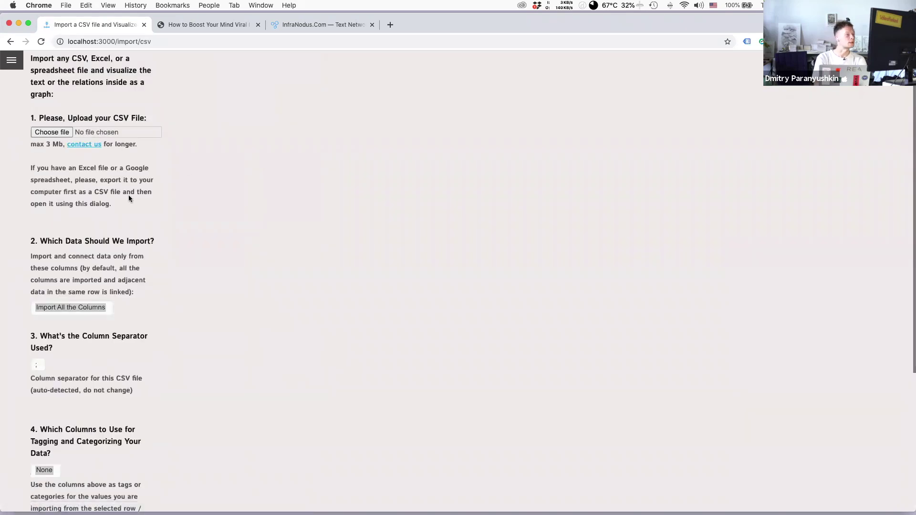
Review the CSV import form's column, separator, tagging and target graph options, including the advanced settings
scroll(128, 195, down, 5)
scroll(128, 195, up, 5)
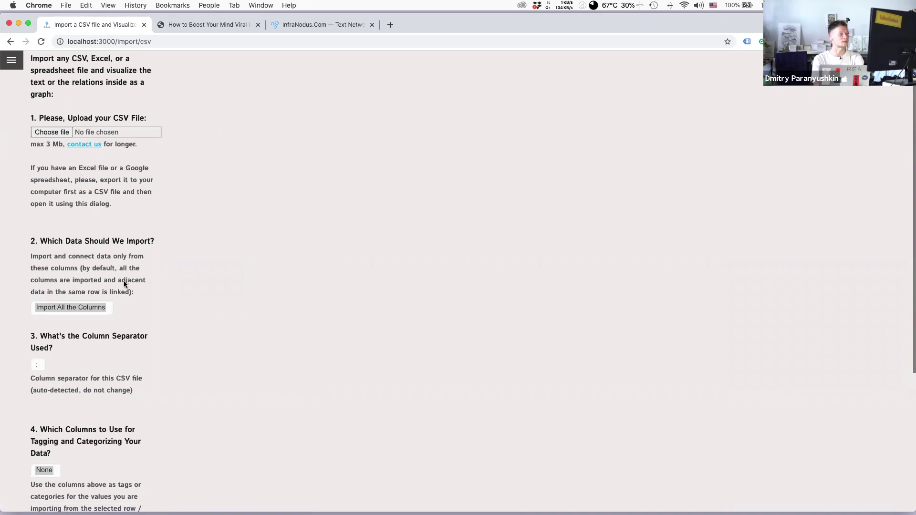
scroll(136, 287, down, 4)
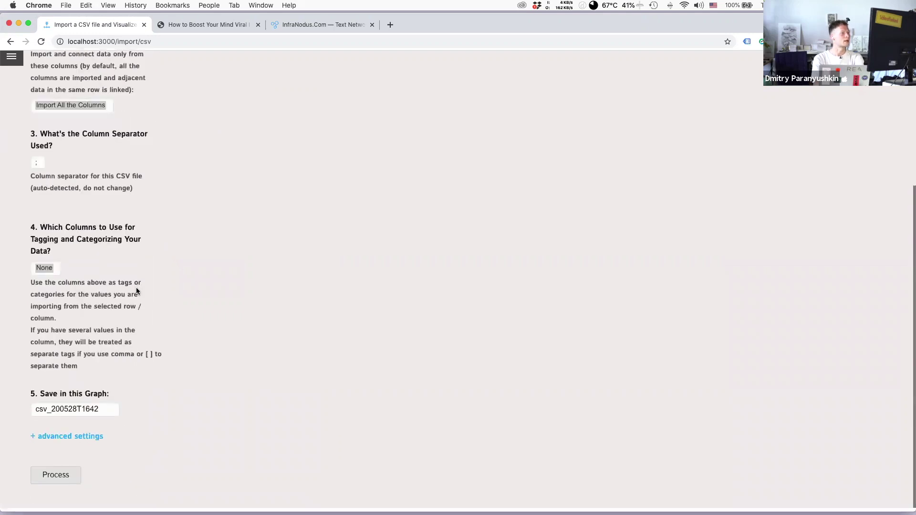
scroll(136, 287, up, 4)
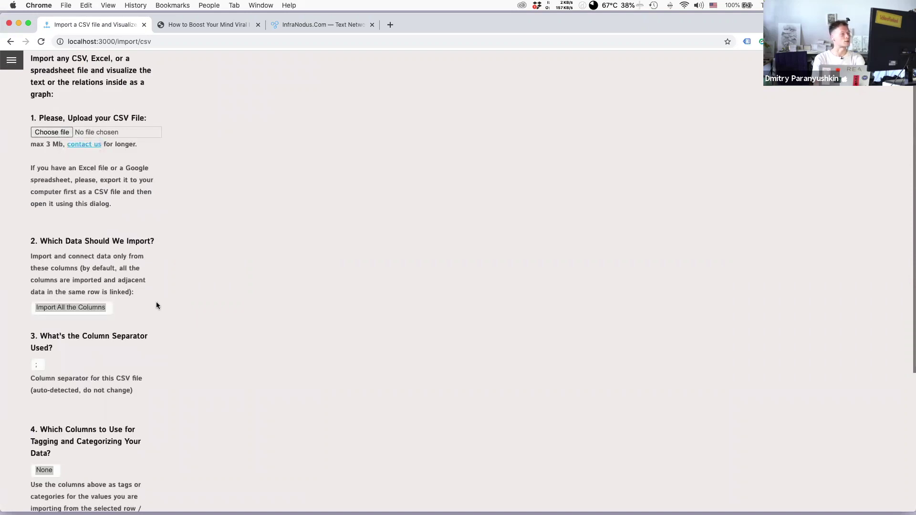
scroll(138, 356, down, 5)
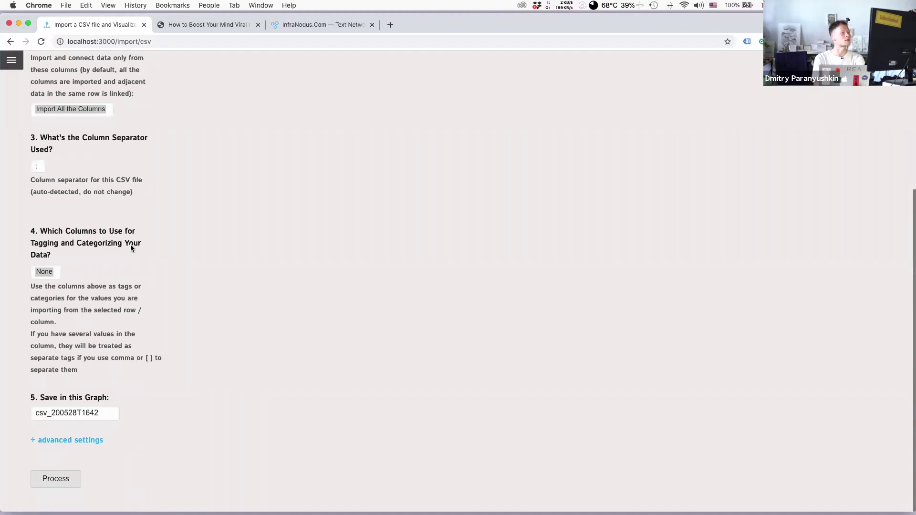
click(66, 439)
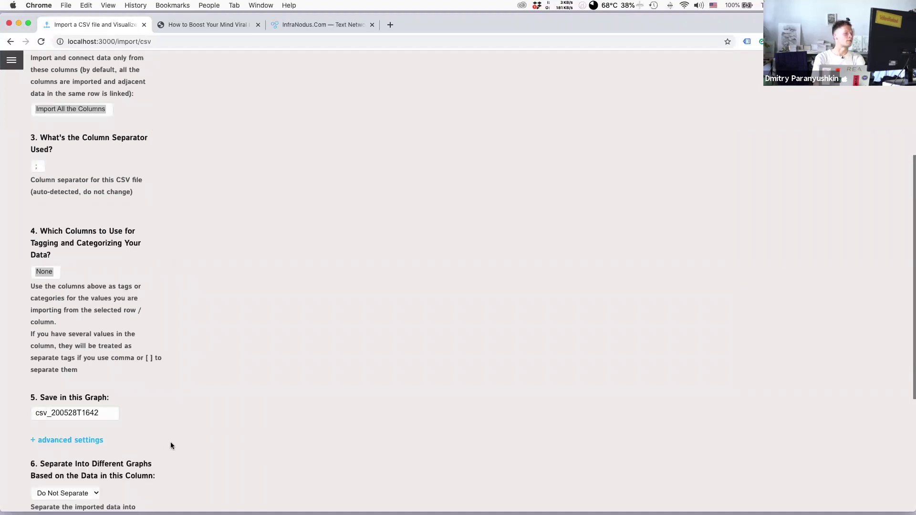
scroll(171, 444, down, 5)
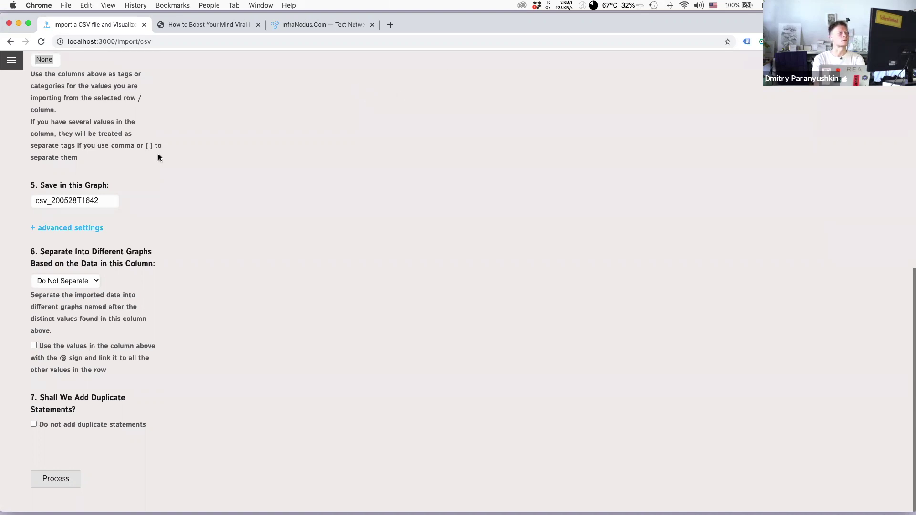
Leave the CSV import form and create another empty graph with the Generate insight application
click(12, 60)
click(21, 113)
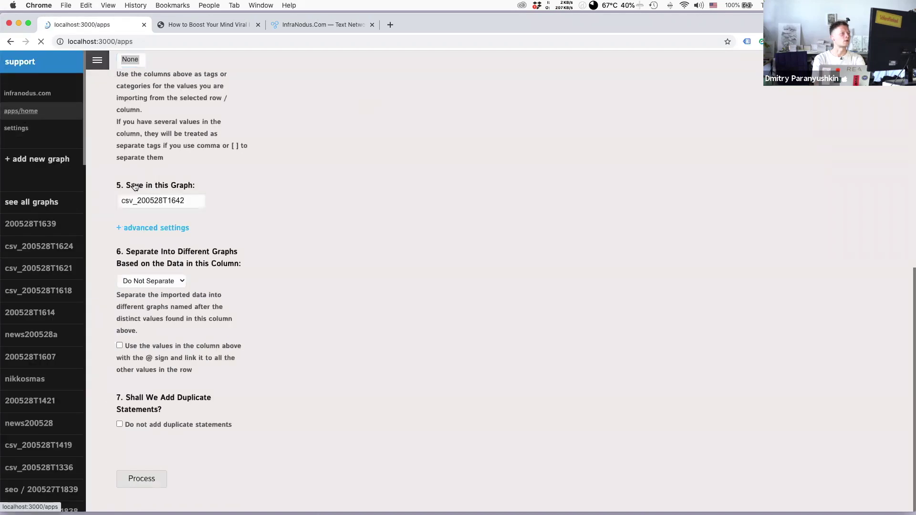
click(132, 201)
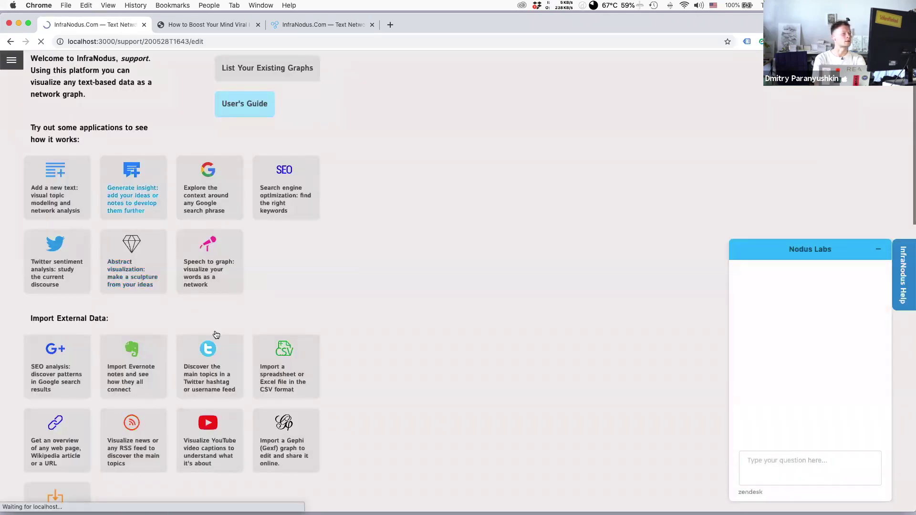
Add the hashtag statement "#machine_learning is used in #ai" to the new graph
text(#ma)
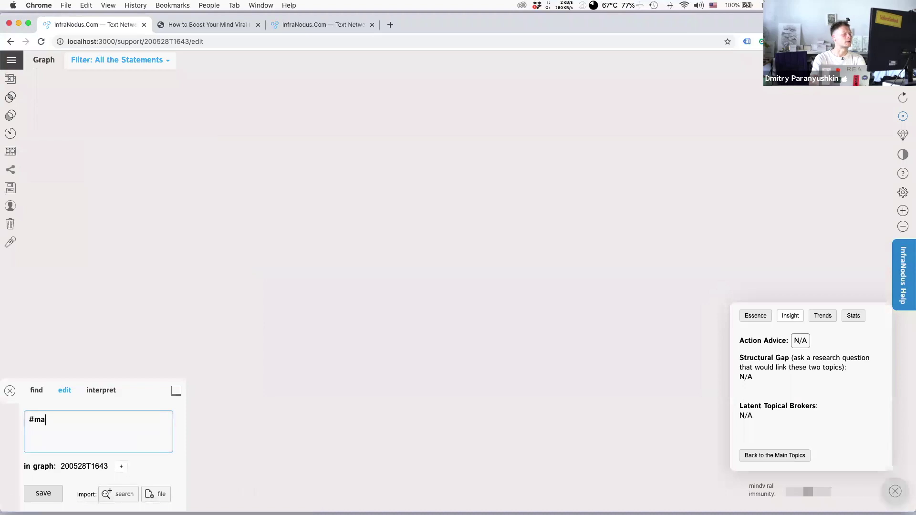
text(chine_learning)
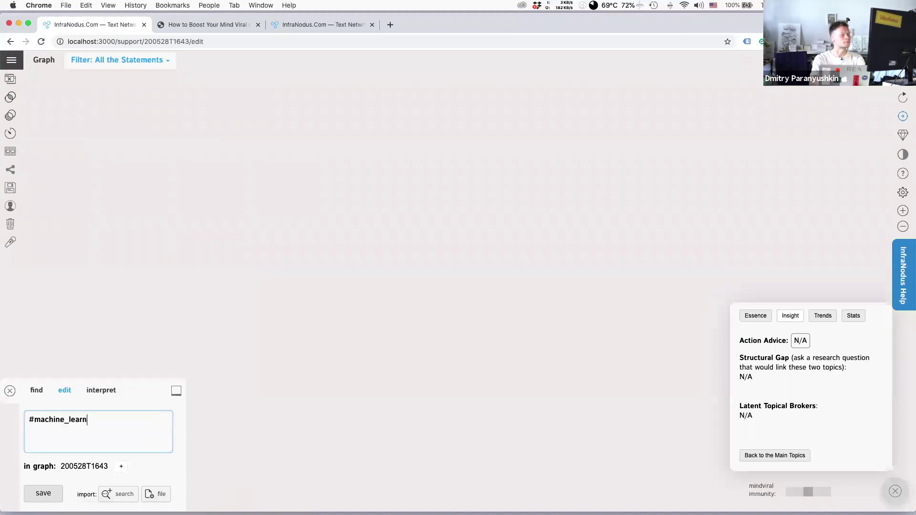
click(29, 420)
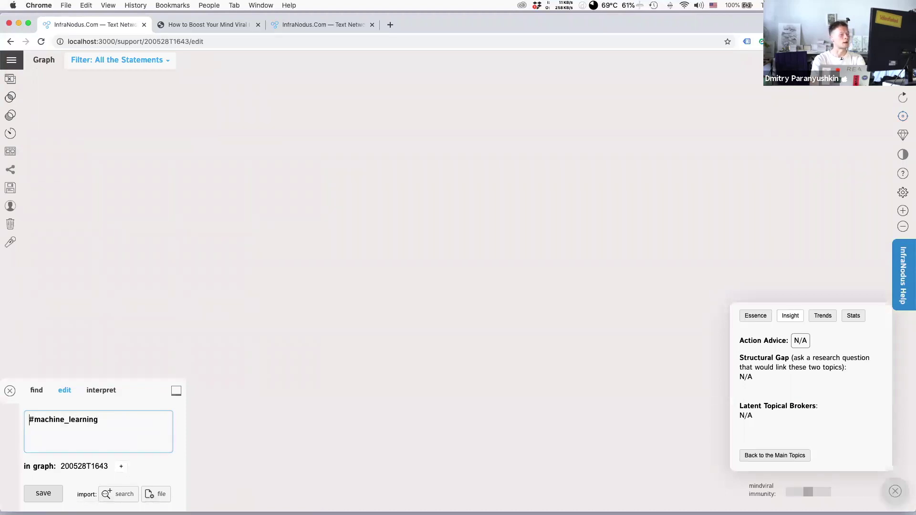
click(99, 419)
text(#)
key(BackSpace)
text(is a)
key(BackSpace)
text(used in #ai)
key(Return)
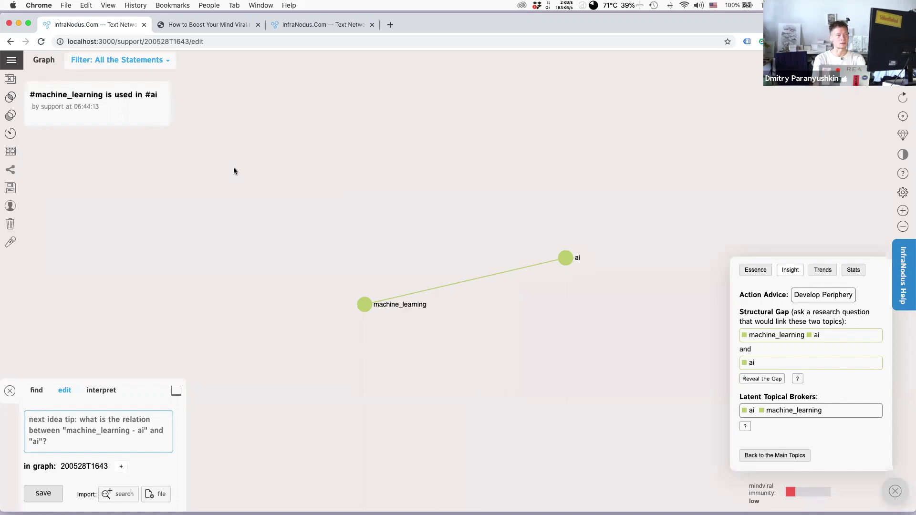
Open the saved graph listed just below 200528T1607, examine the connections of its day and week nodes, and clear the selection
click(11, 59)
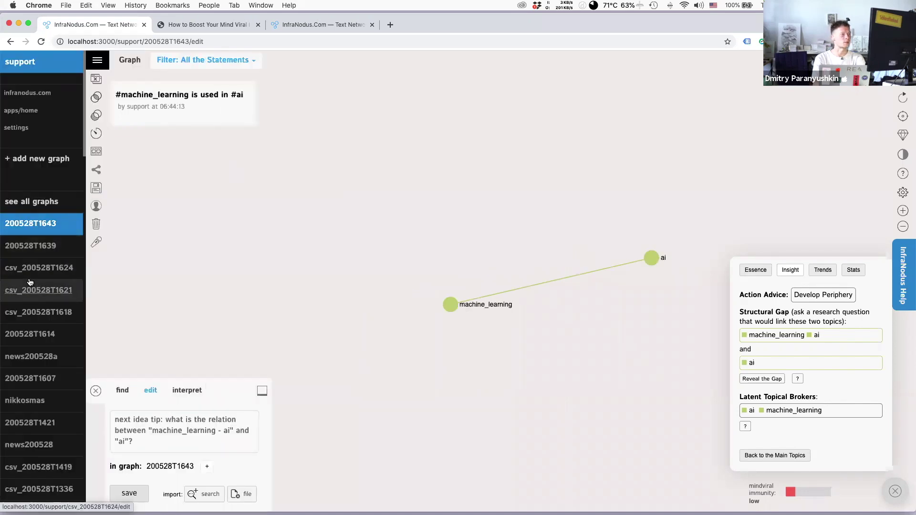
click(23, 404)
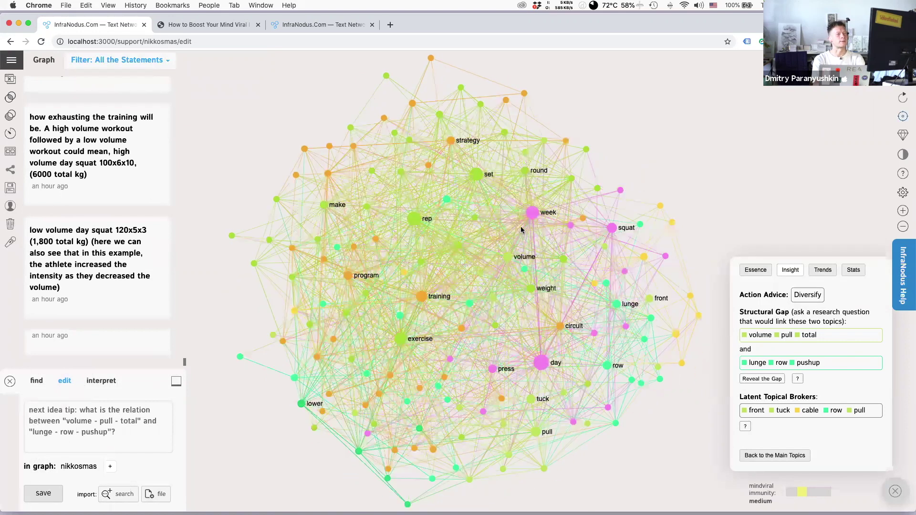
click(542, 363)
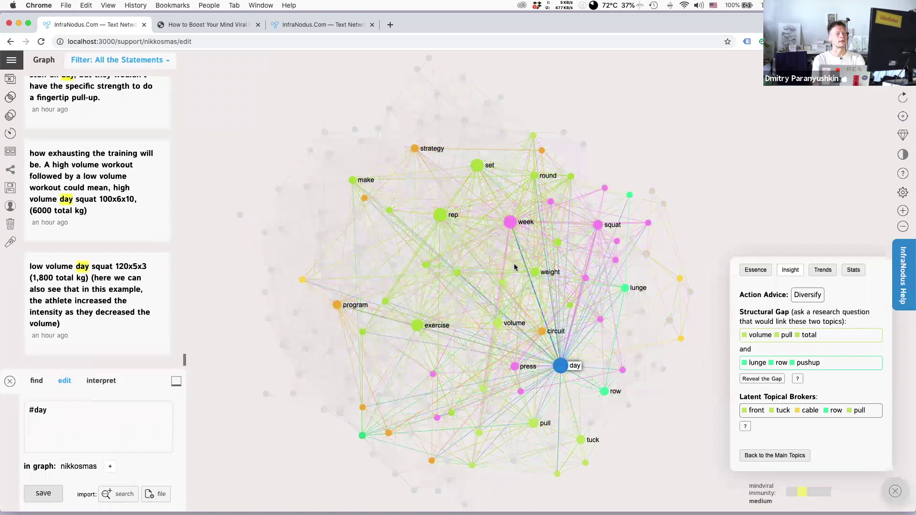
click(511, 222)
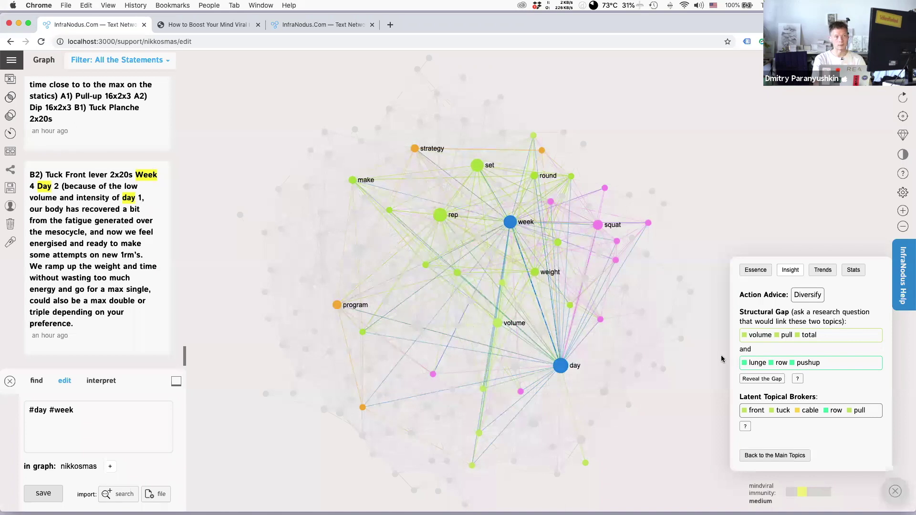
click(565, 368)
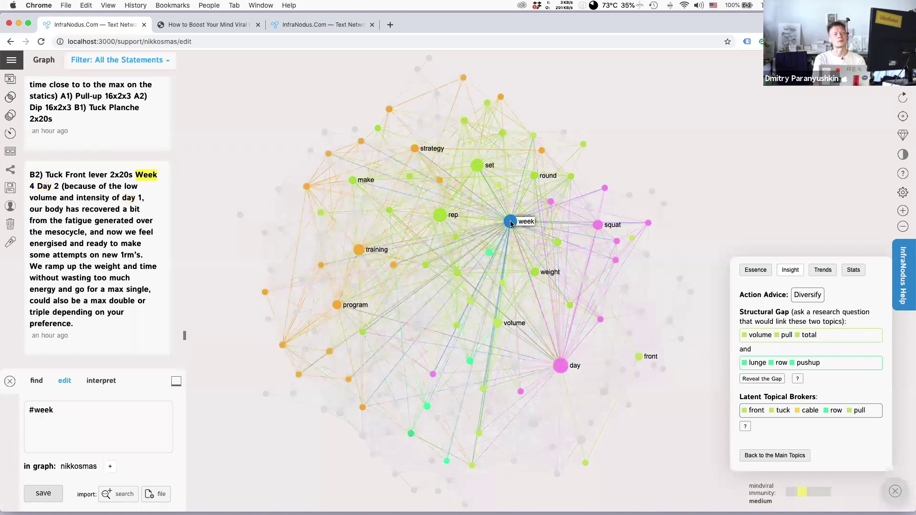
click(511, 223)
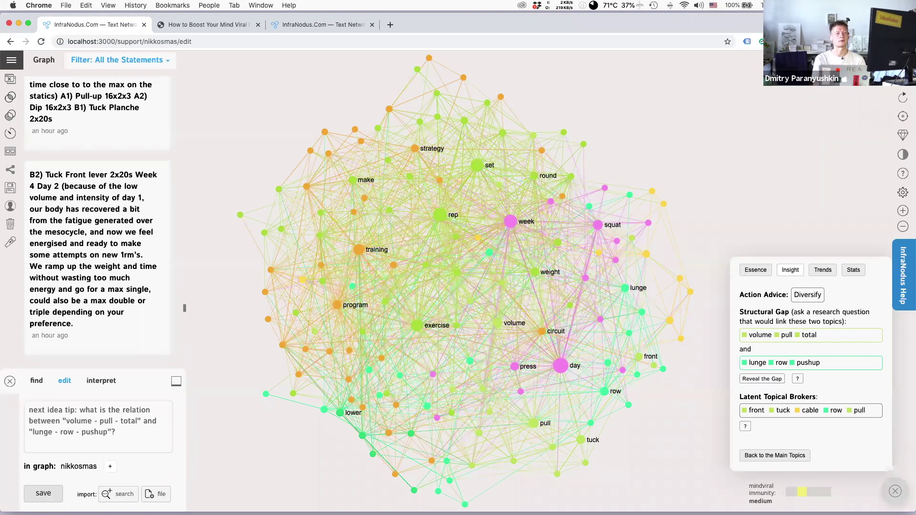
Review the graph's trends and top relations, isolating the day and squat pair, and return to the essence overview
click(829, 272)
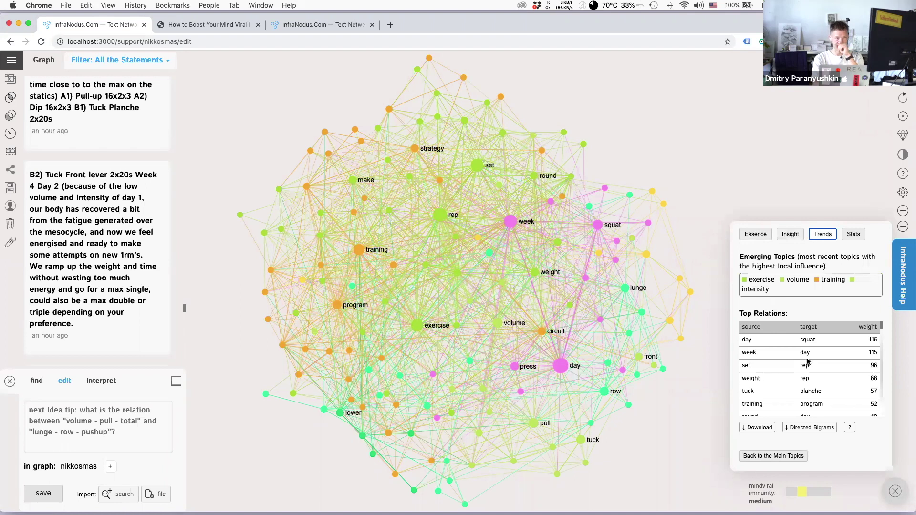
click(747, 339)
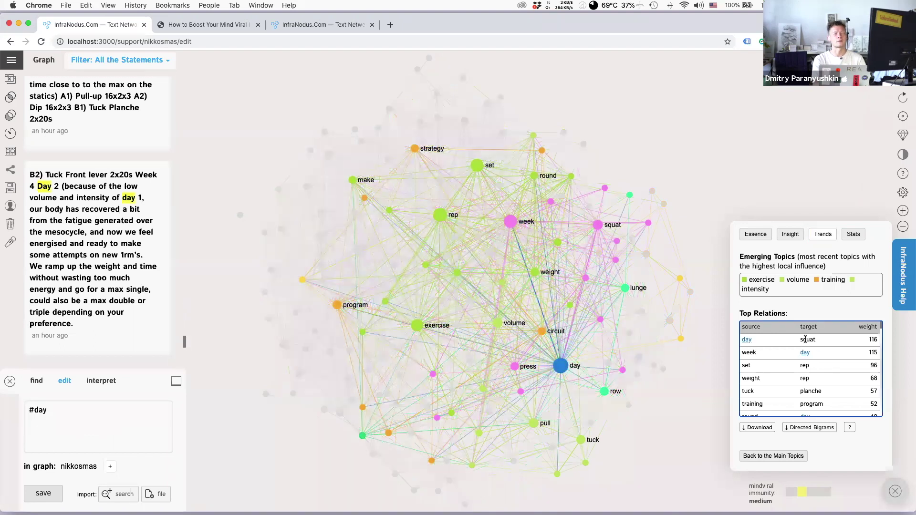
click(806, 340)
click(746, 339)
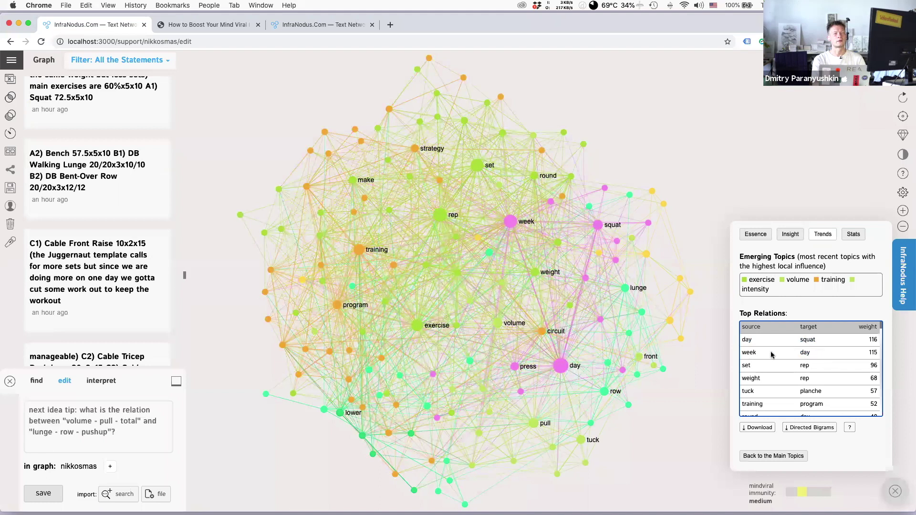
scroll(778, 392, down, 3)
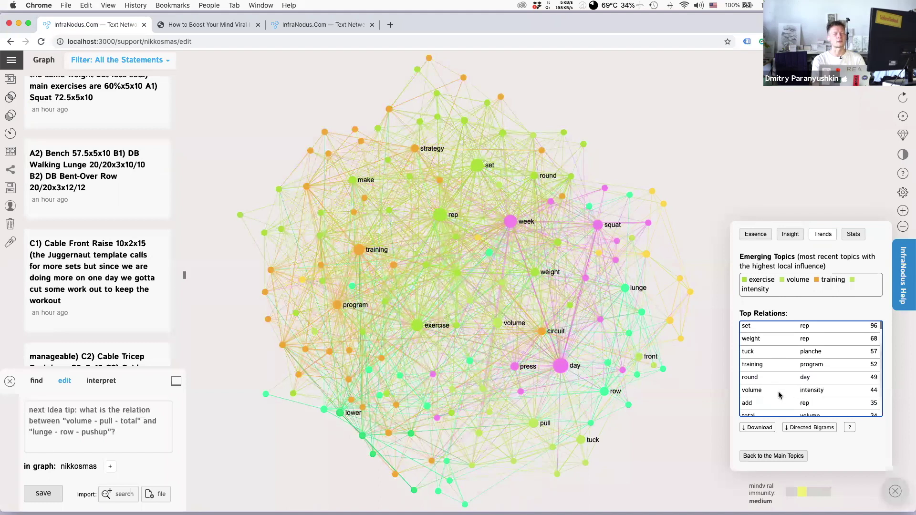
scroll(775, 381, down, 5)
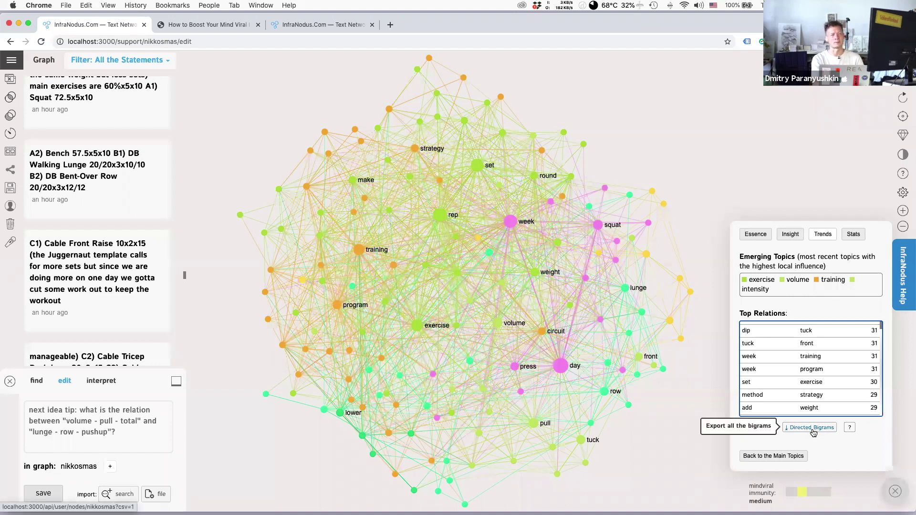
click(755, 234)
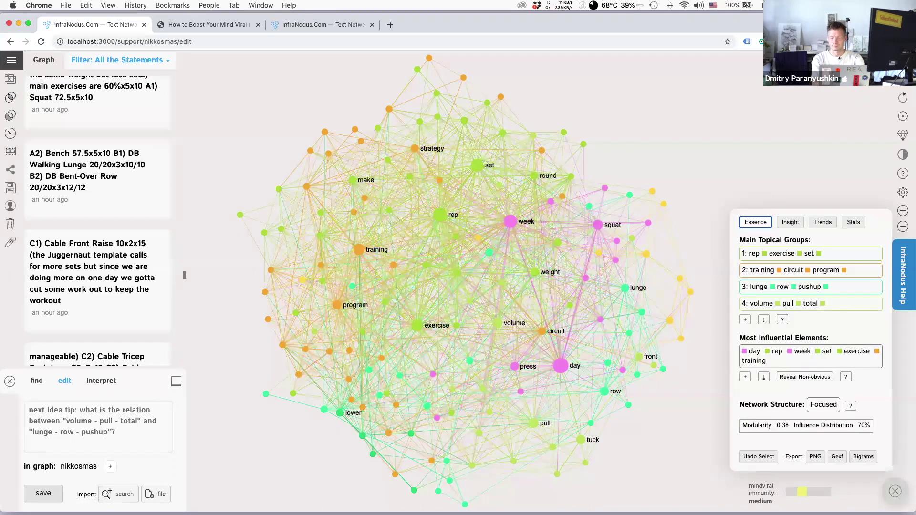
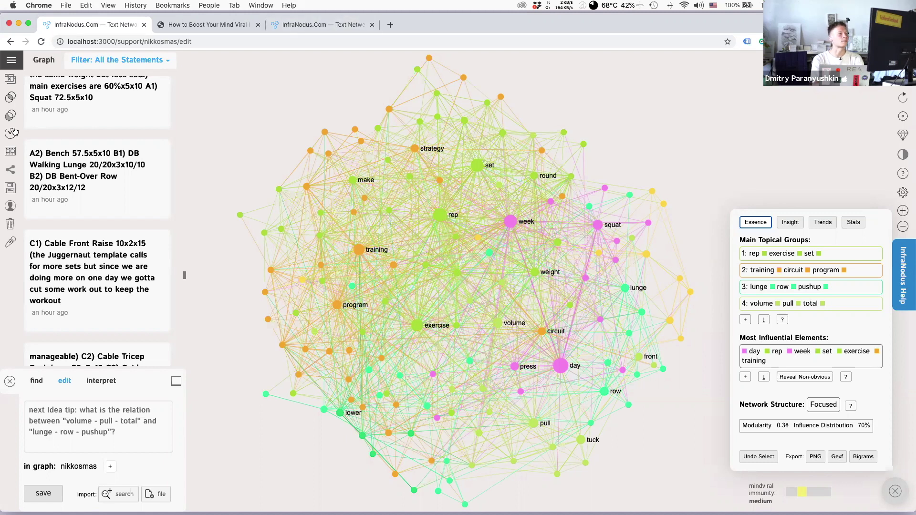
Look through the saved graphs 200528T1643, 200528T1639 and 200528T1614 in turn
click(11, 60)
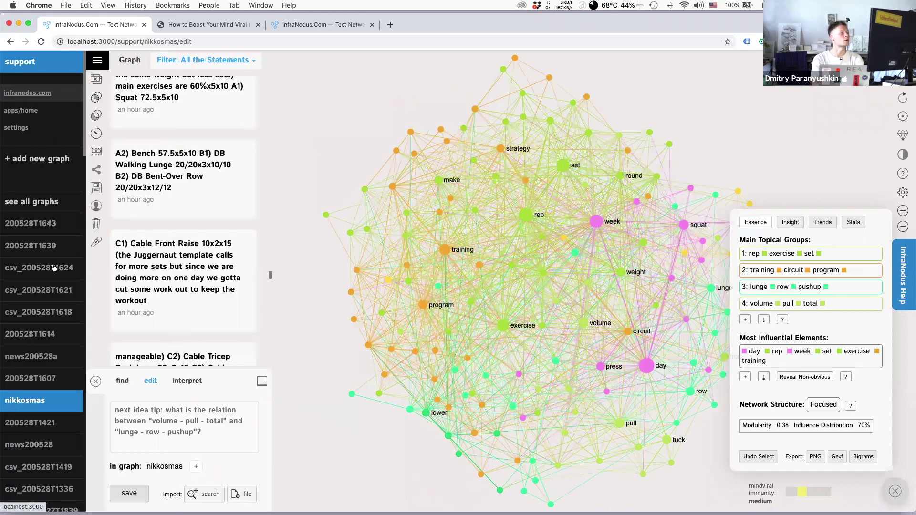
click(33, 224)
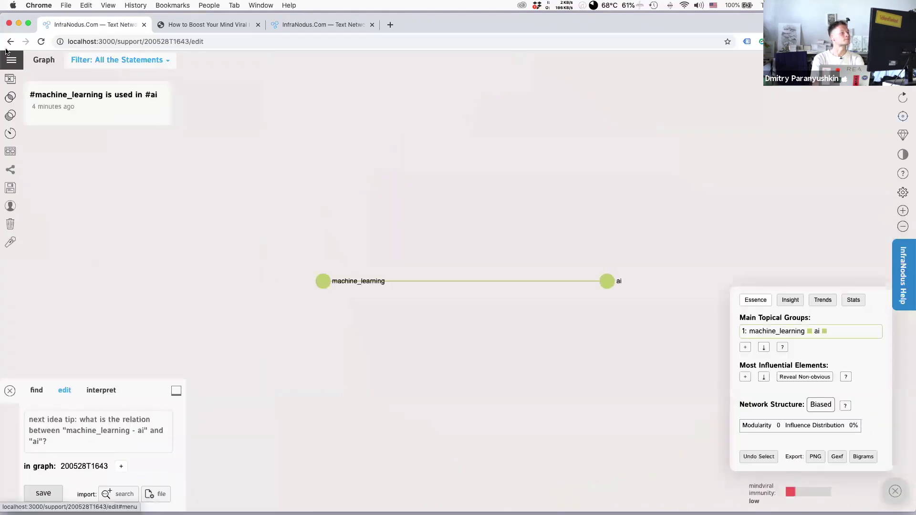
click(8, 67)
click(27, 226)
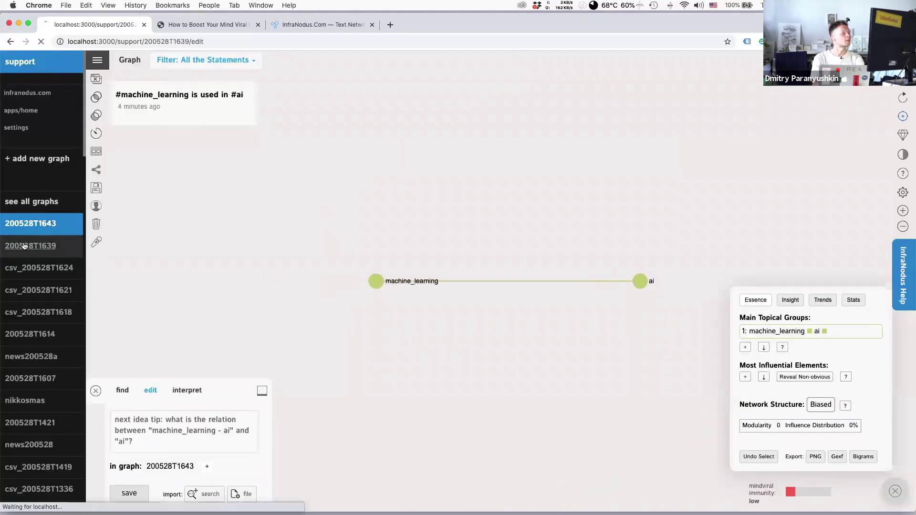
click(11, 60)
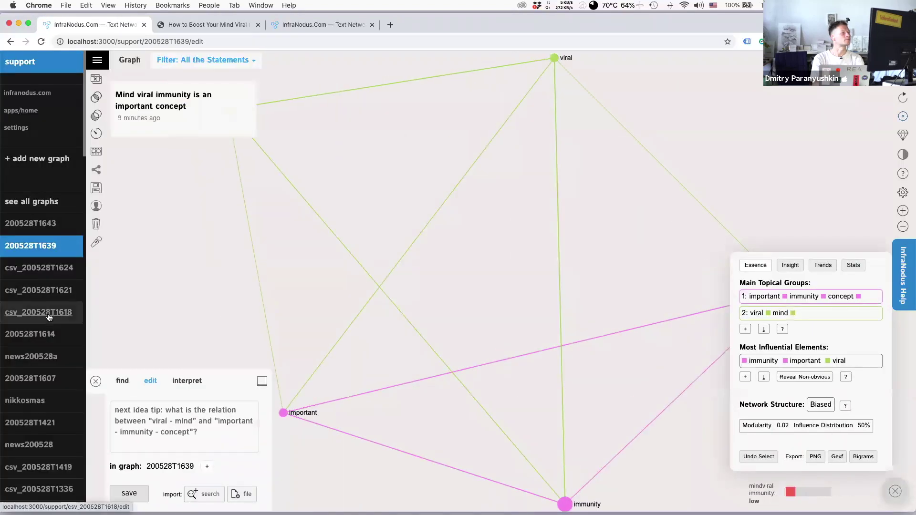
click(32, 334)
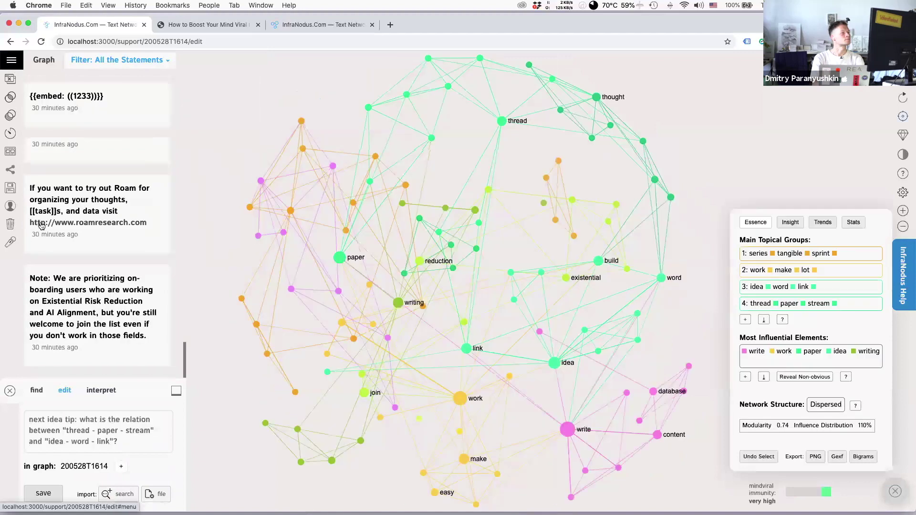
Open the saved Twitter graph 200528T1607 and look through its tweets, pinning and unpinning the one that begins with "RESIGN"
click(36, 380)
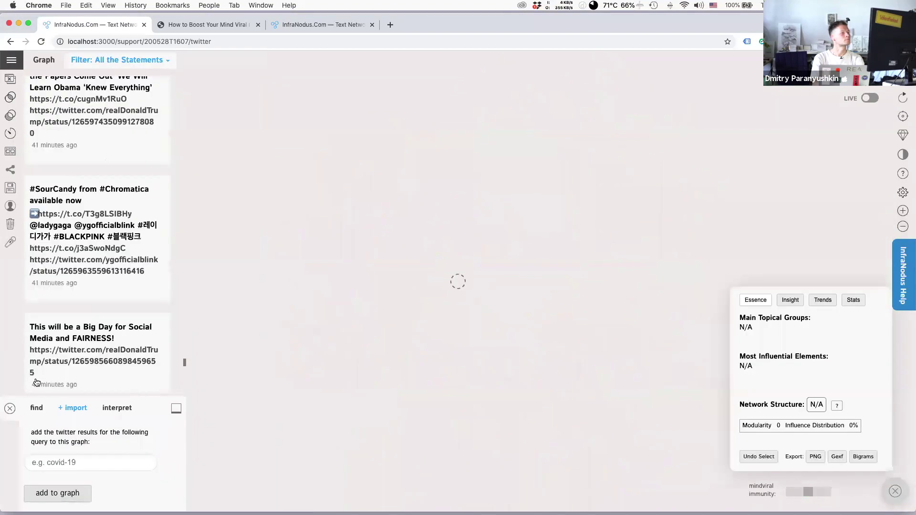
scroll(148, 170, down, 10)
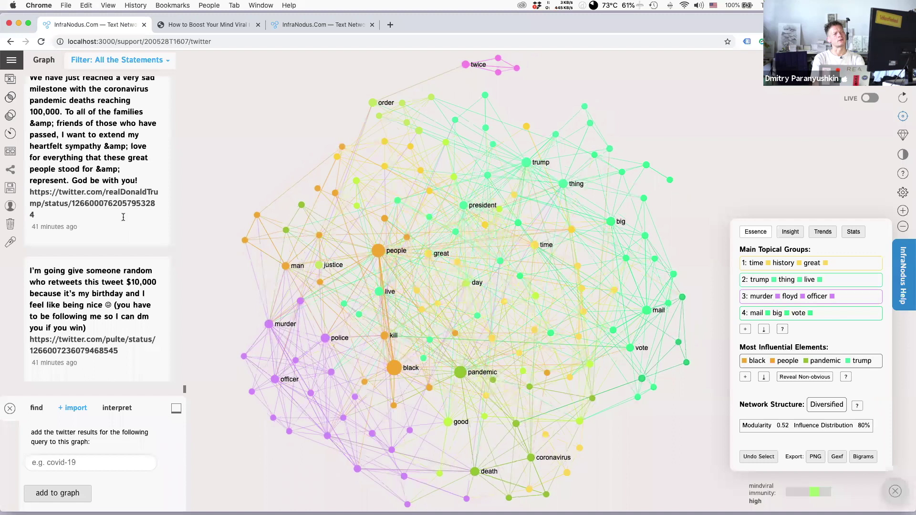
scroll(124, 219, up, 3)
scroll(110, 224, down, 10)
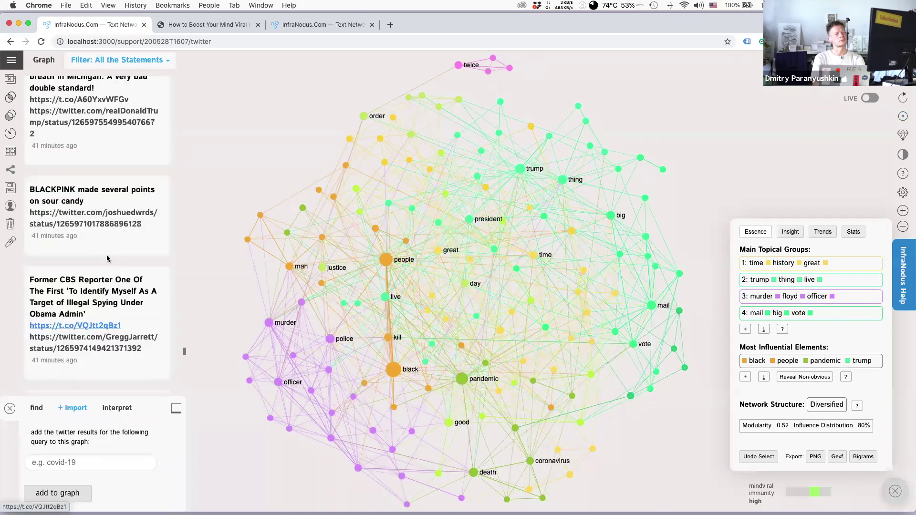
scroll(107, 258, up, 1)
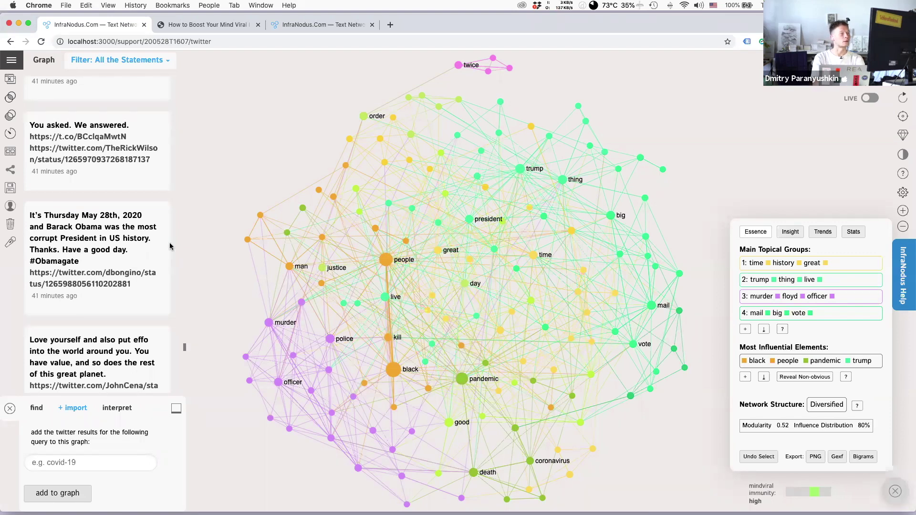
scroll(128, 266, up, 15)
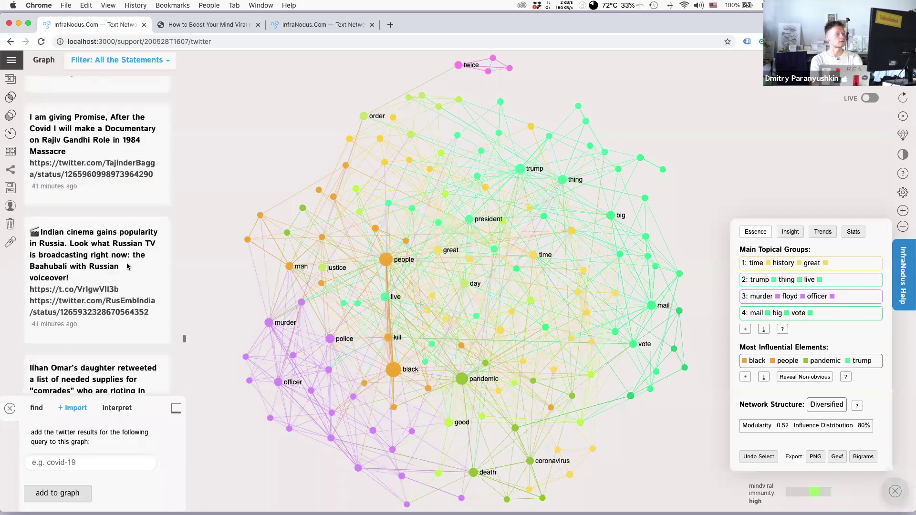
scroll(128, 266, up, 15)
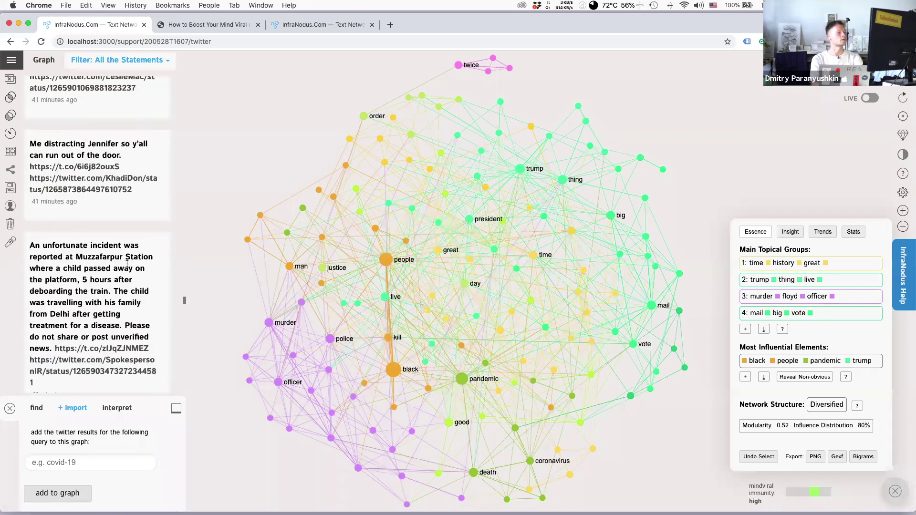
scroll(127, 264, up, 15)
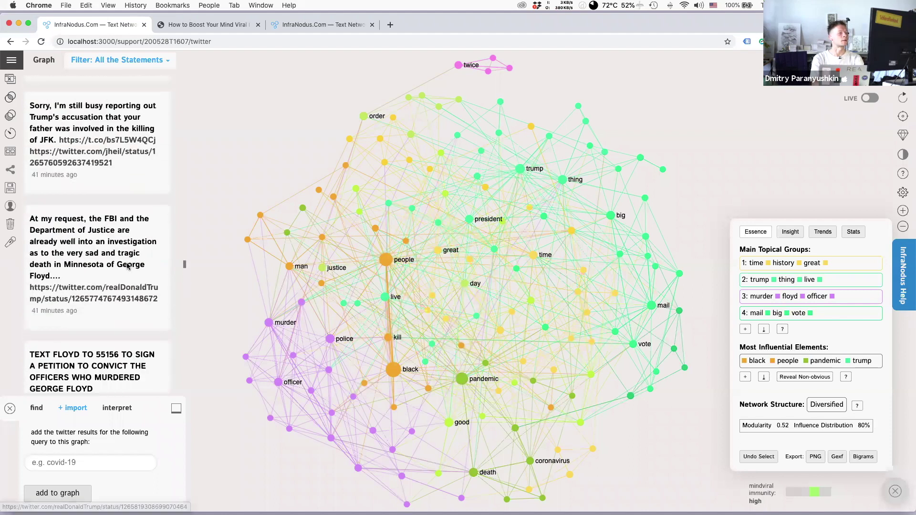
scroll(128, 266, up, 5)
scroll(128, 266, down, 10)
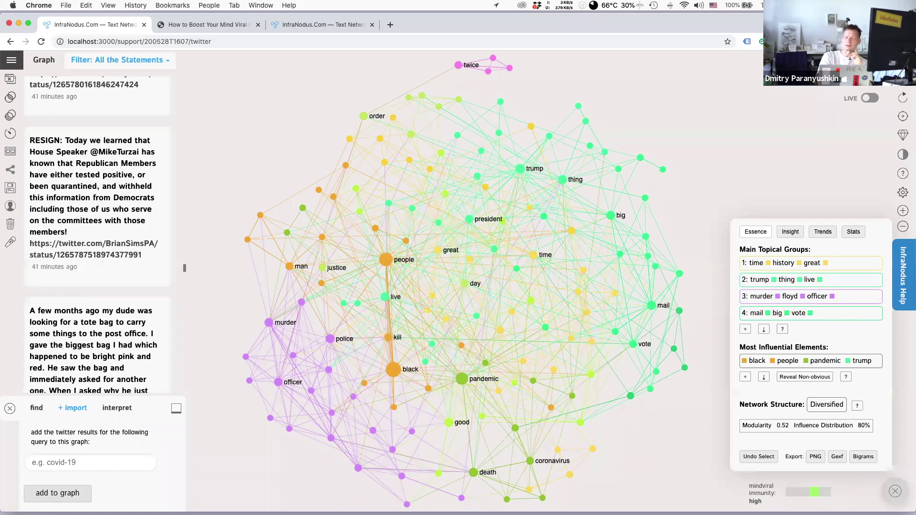
click(106, 202)
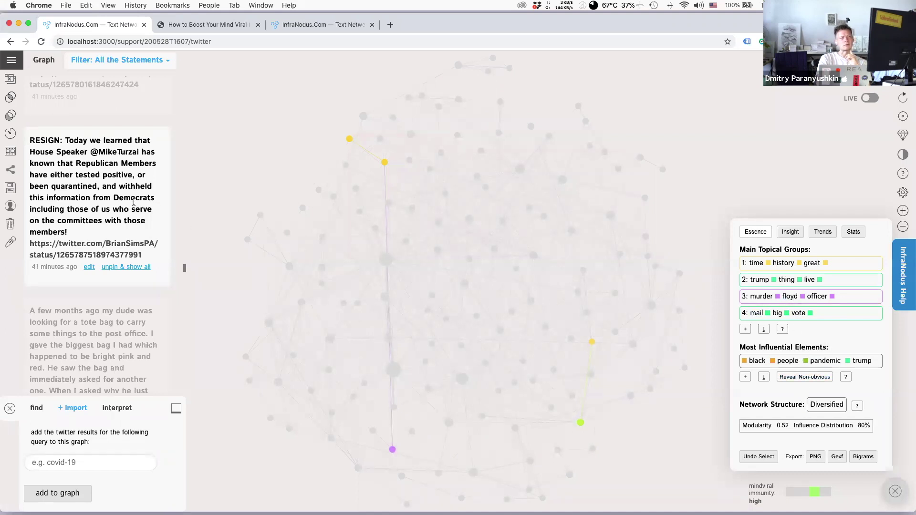
click(136, 280)
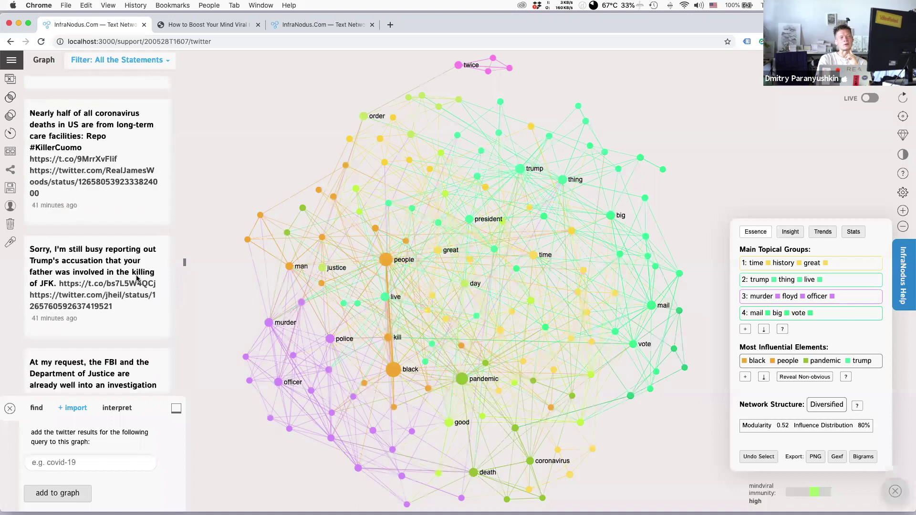
View only the statements tagged of_career_officials, and restore the filter to all the statements
click(144, 70)
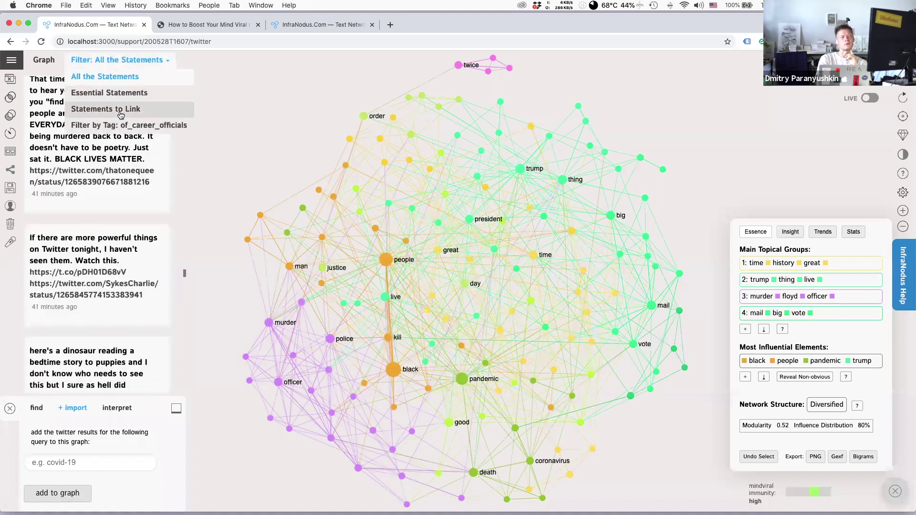
click(132, 128)
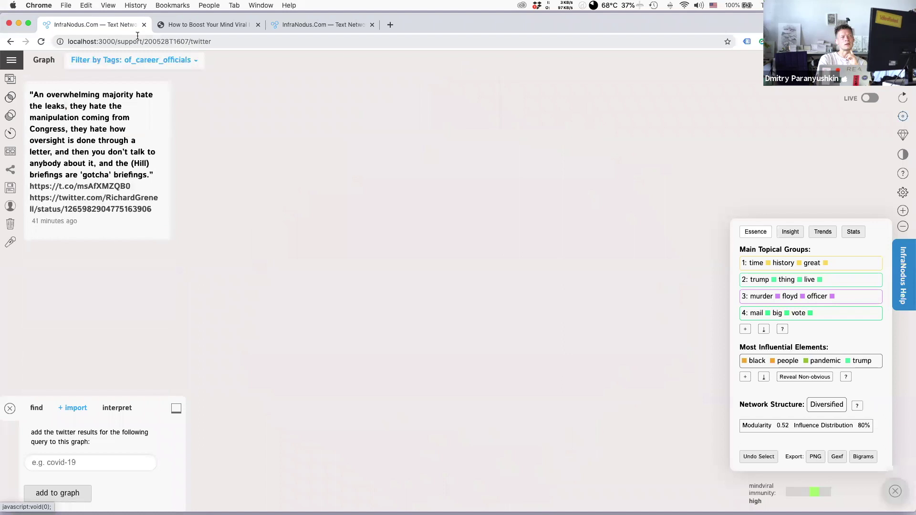
click(132, 60)
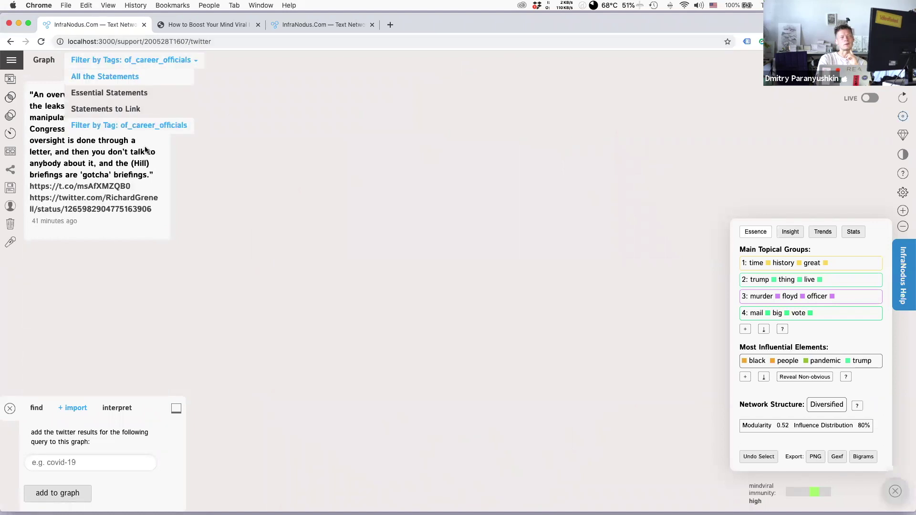
click(105, 76)
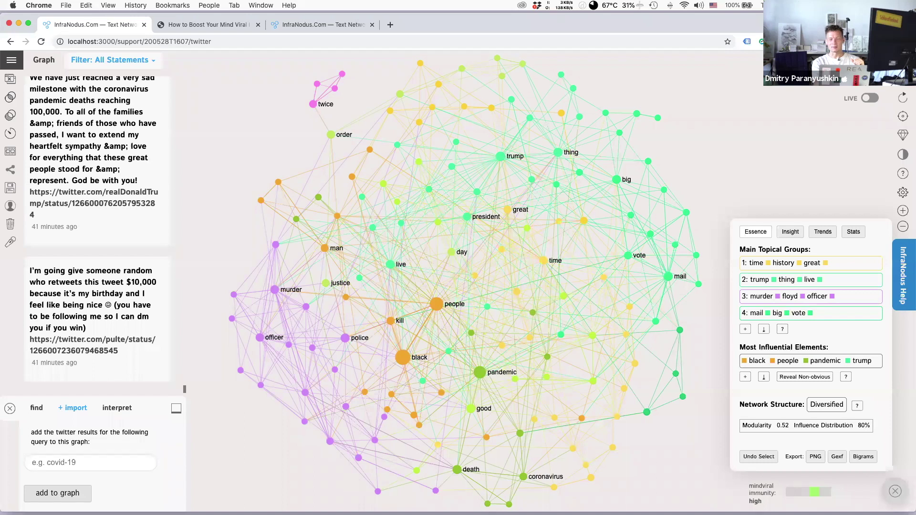
Select the black node in the Twitter graph to examine its connections and matching tweets
click(404, 358)
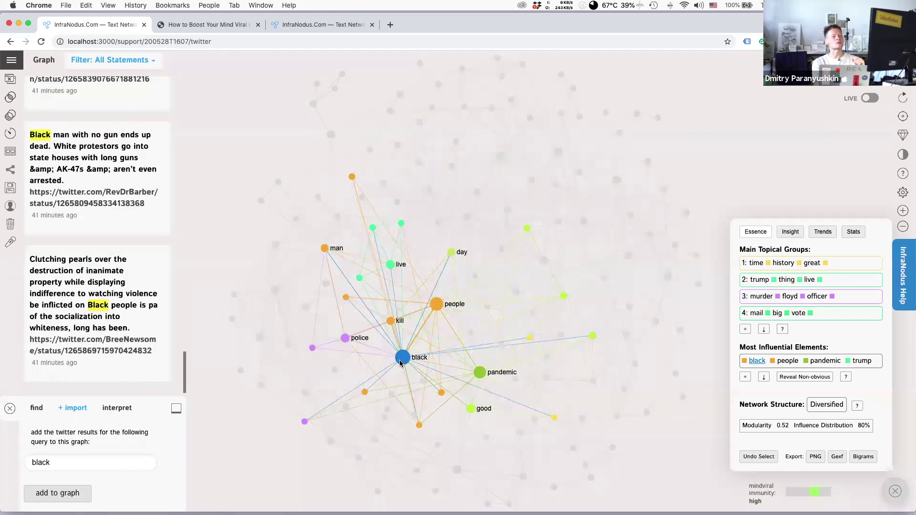
click(402, 361)
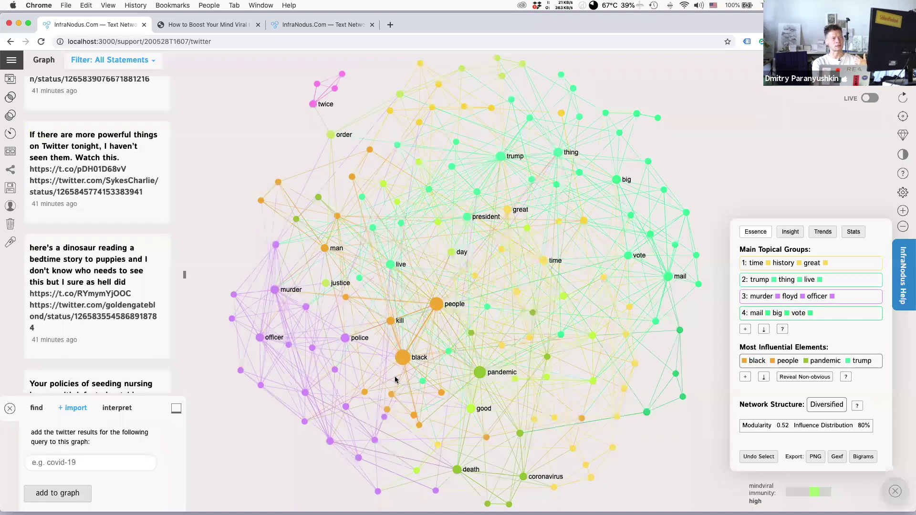
click(403, 359)
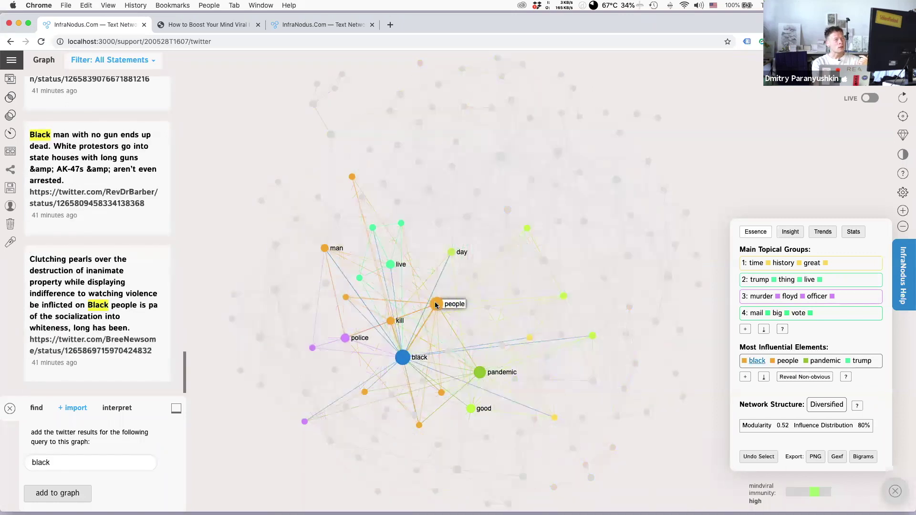
Select and deselect the black and people nodes in turn to examine their shared connections and the tweets containing both words
click(435, 305)
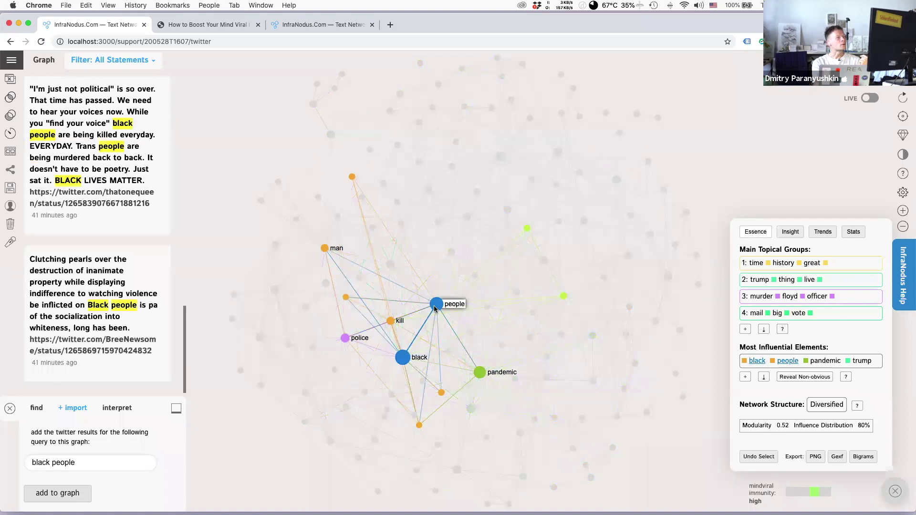
click(435, 307)
click(403, 359)
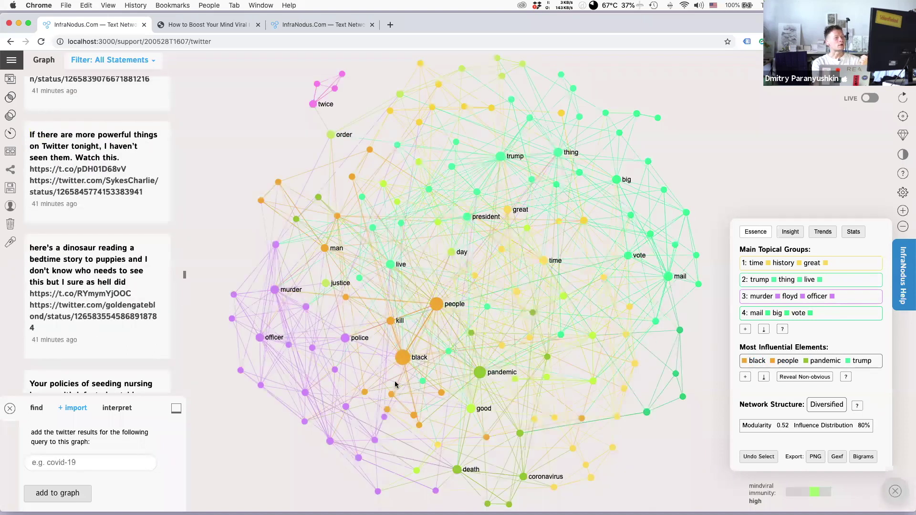
click(437, 309)
click(405, 362)
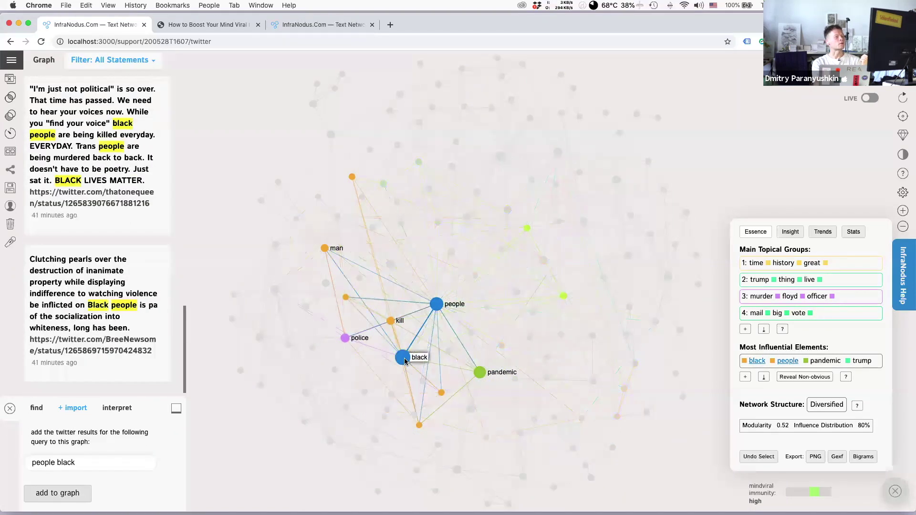
click(435, 304)
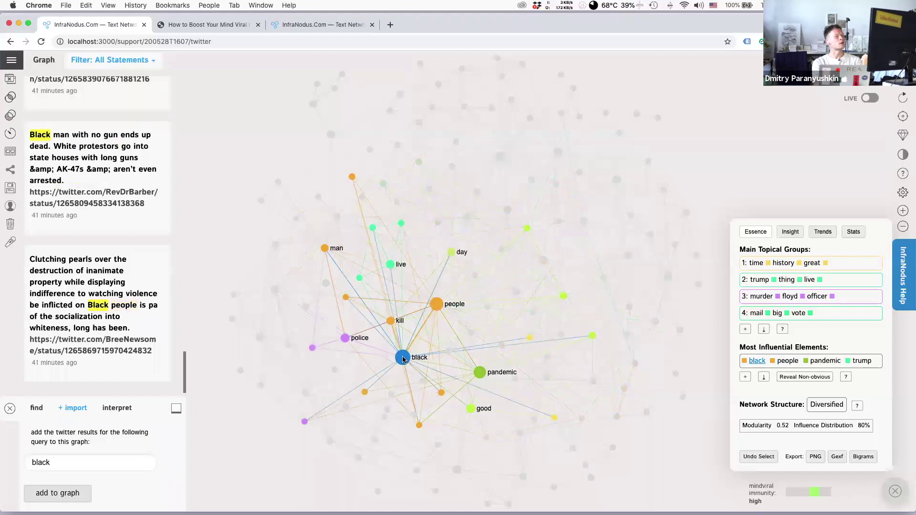
click(403, 358)
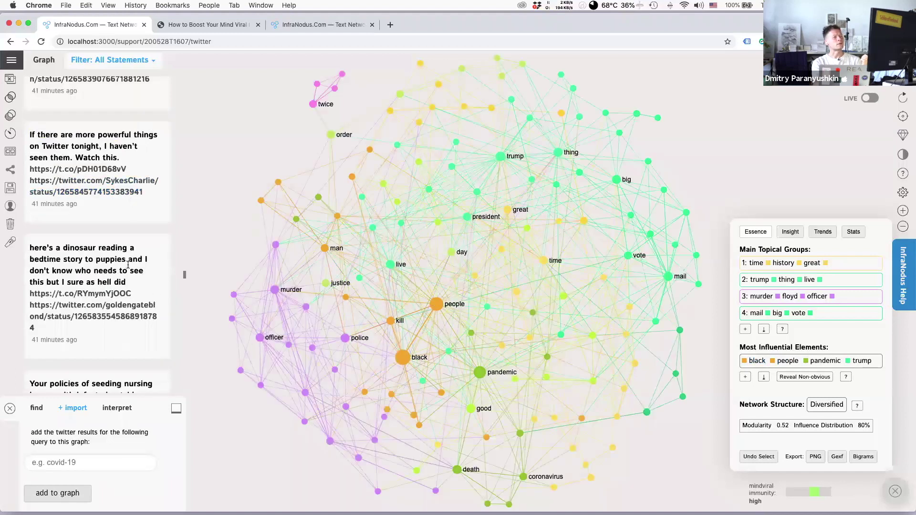
click(403, 359)
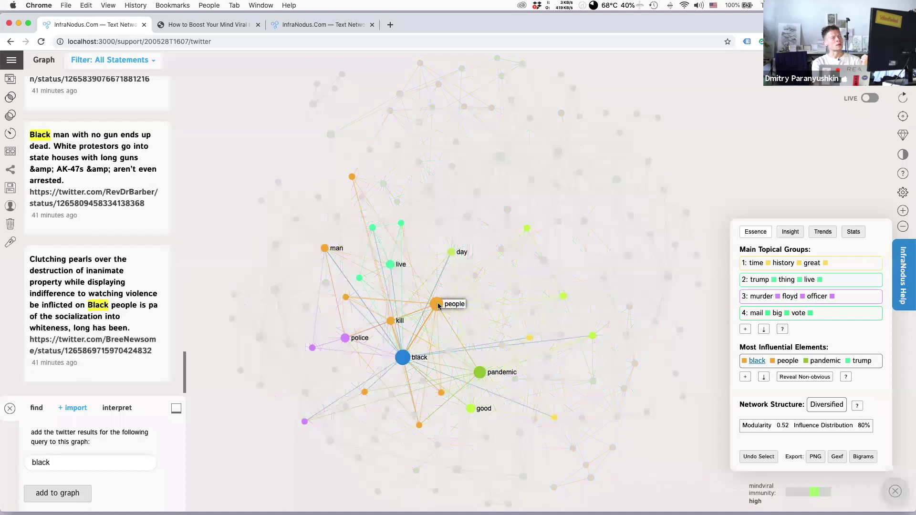
click(438, 305)
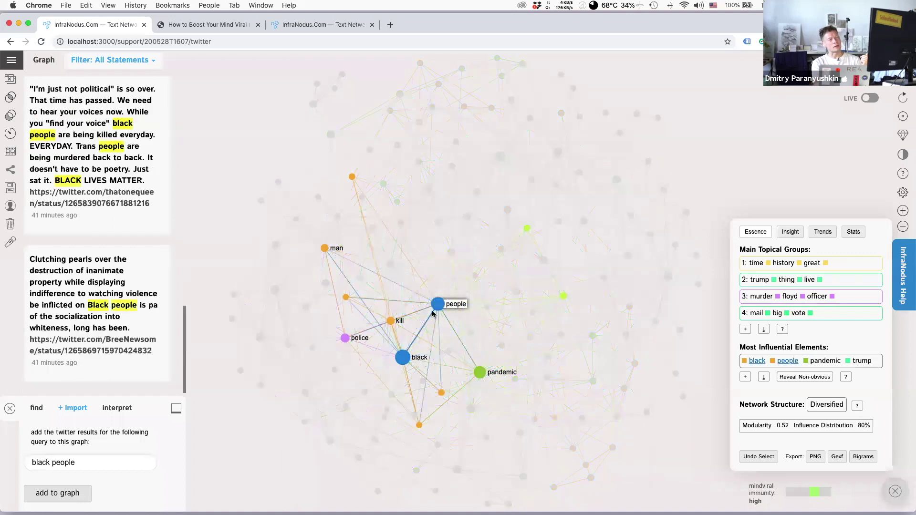
click(438, 305)
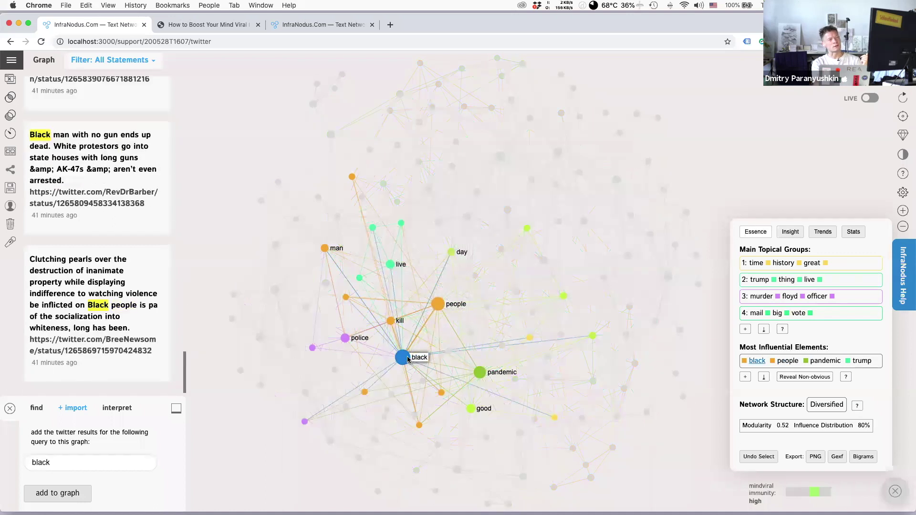
click(408, 358)
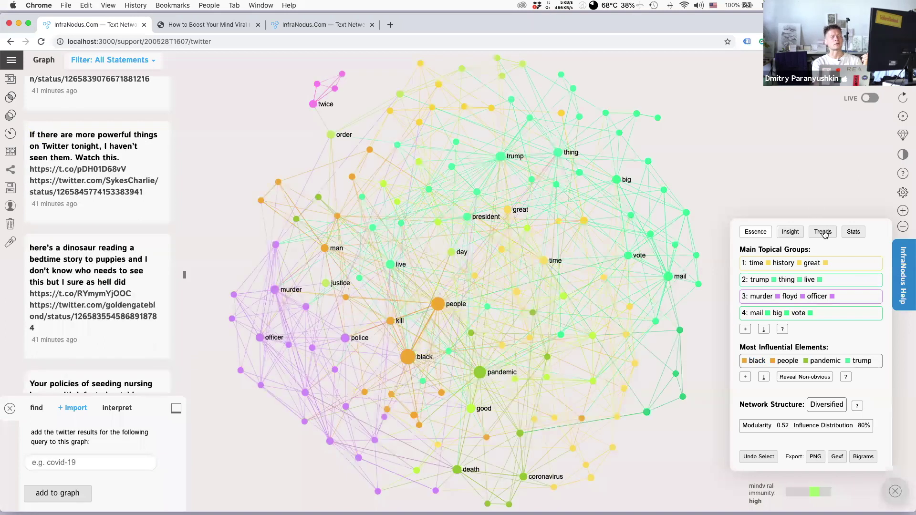
Examine the Twitter graph's emerging topics and top relations, and compare them with its main topical groups
click(824, 232)
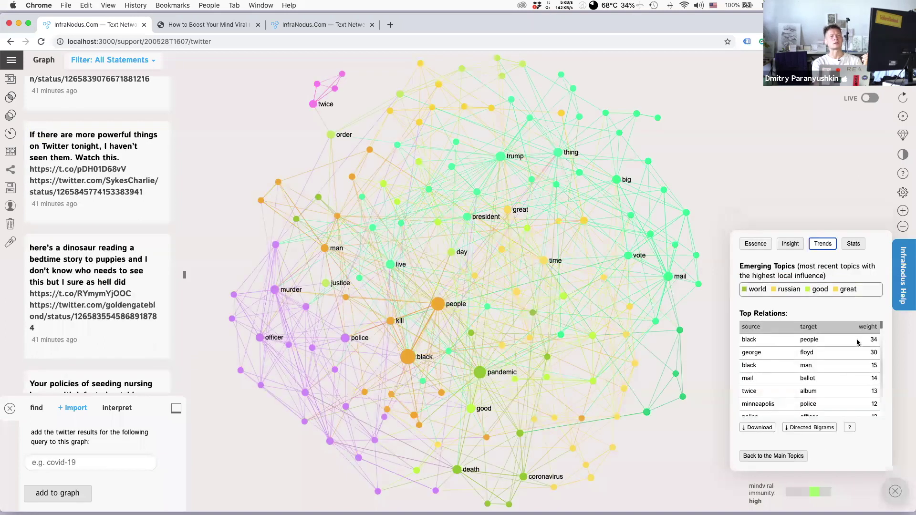
scroll(874, 342, down, 10)
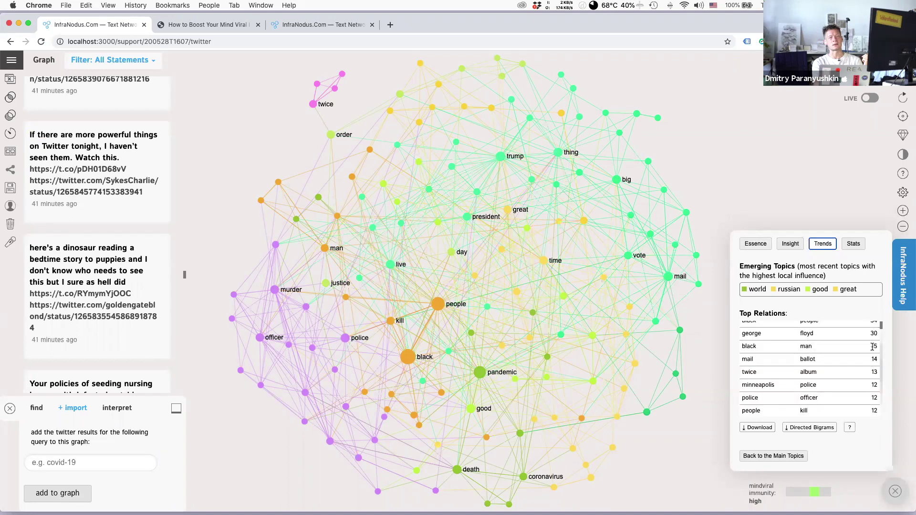
scroll(872, 352, up, 10)
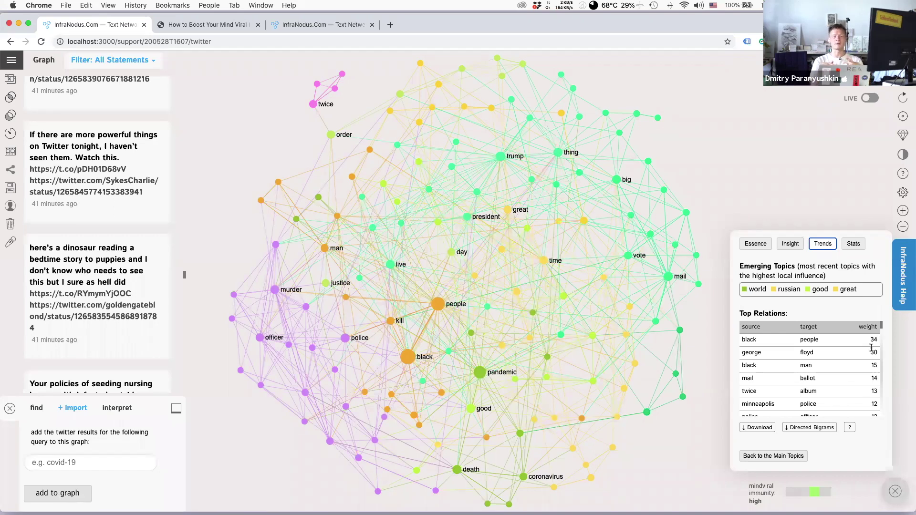
click(758, 244)
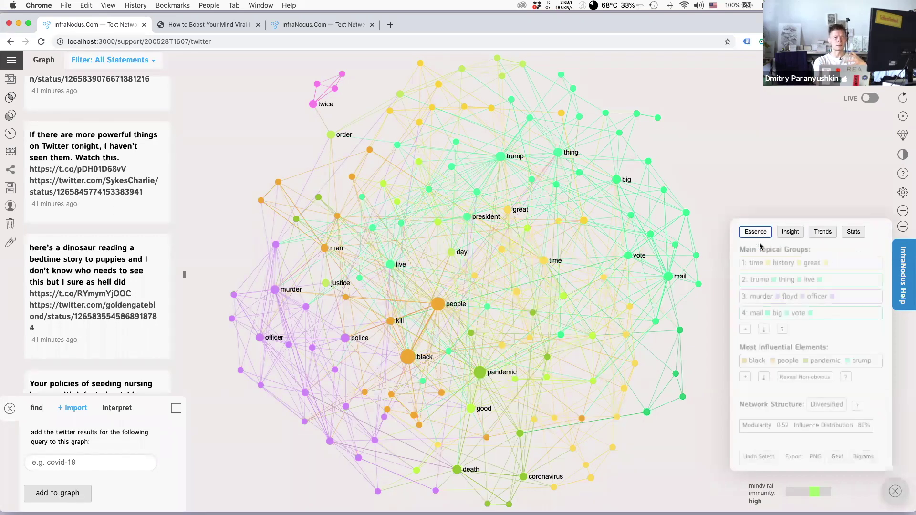
click(823, 233)
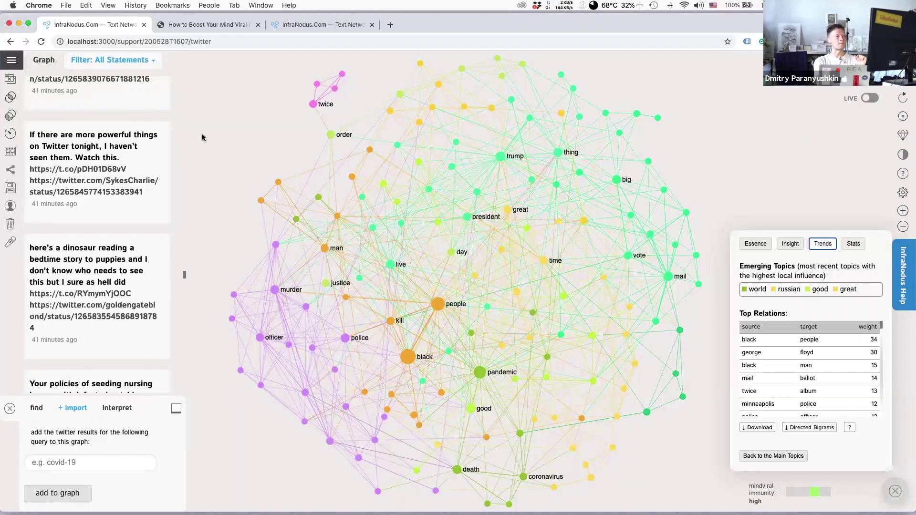
Go to the apps home page and open the CSV spreadsheet import
click(12, 62)
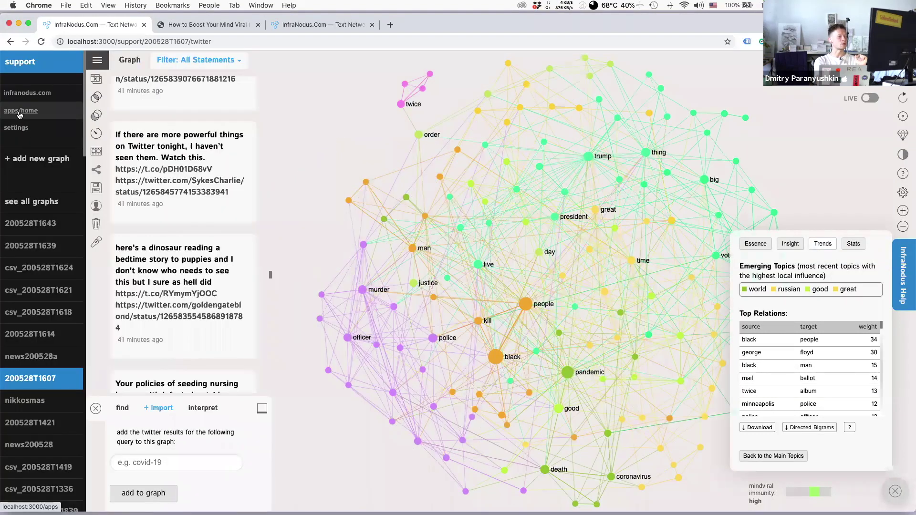
click(41, 119)
click(286, 377)
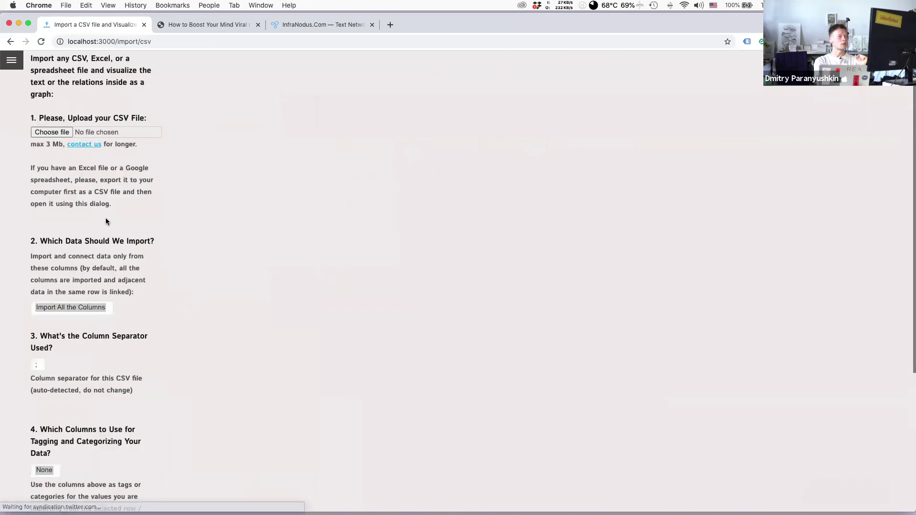
Browse the Demos folder for a file to upload, previewing test-csv.csv and User_Requested_Features.csv
click(59, 139)
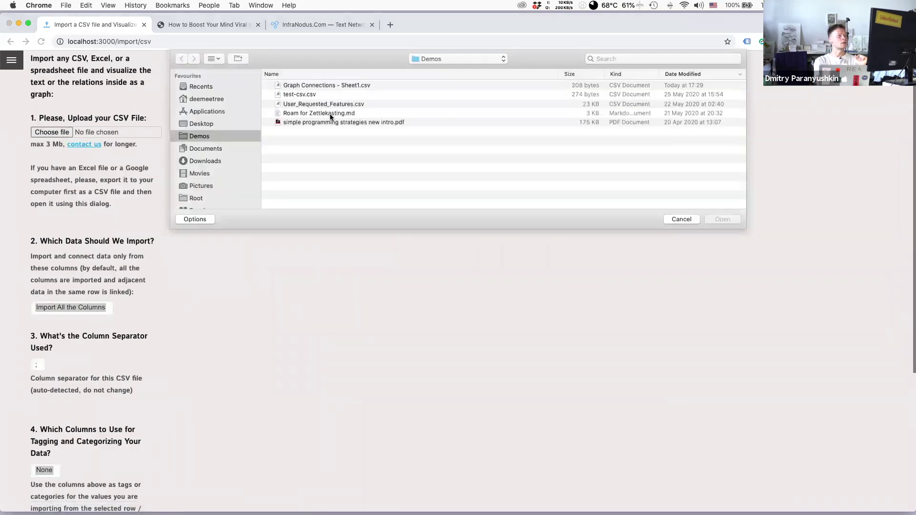
click(305, 94)
key(space)
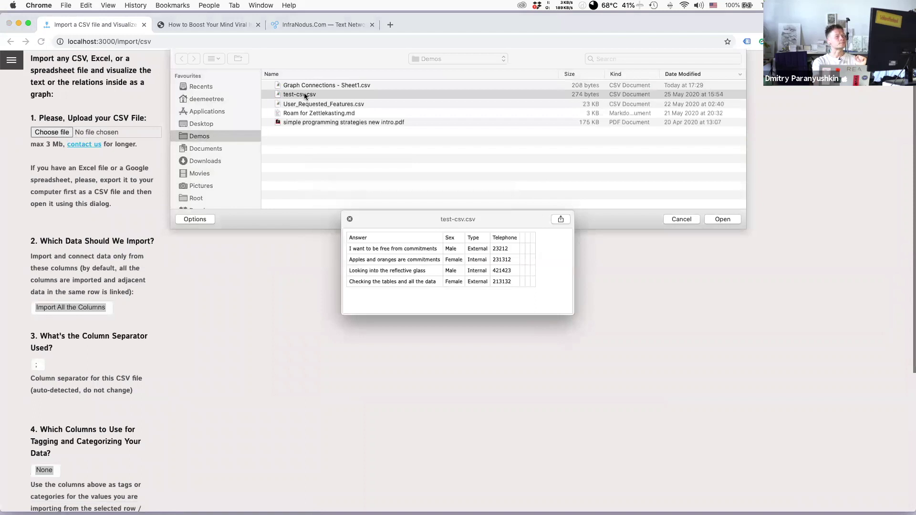
key(Down)
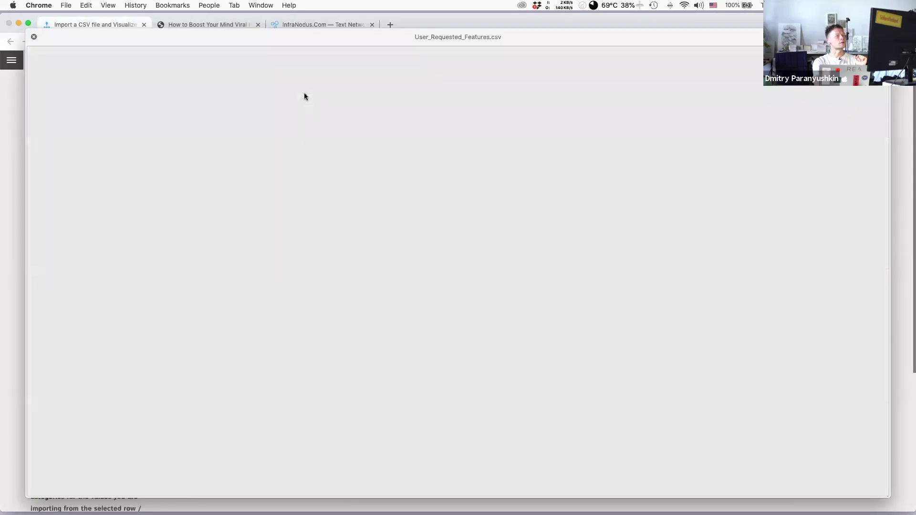
key(Down)
key(space)
key(Up)
key(Down)
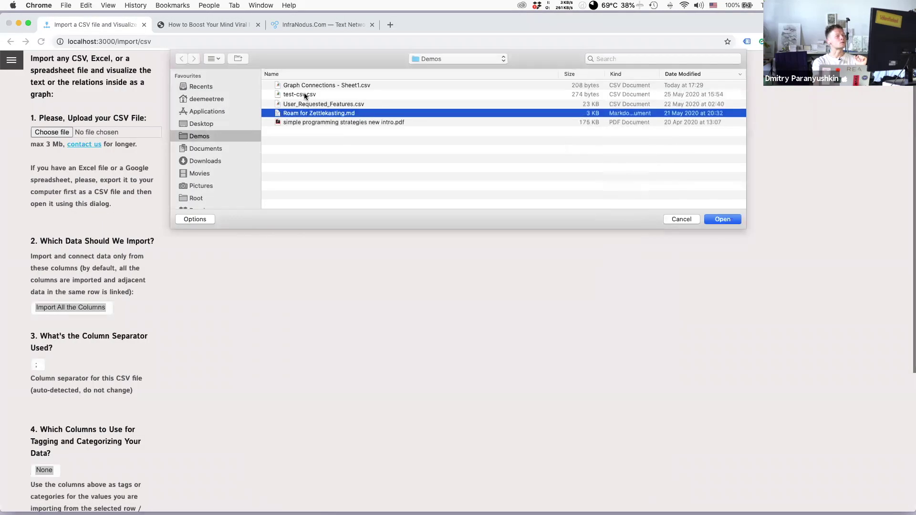
Preview Graph Connections - Sheet1.csv and load it as the CSV file for import
key(Up)
key(Up)
key(Up)
key(space)
key(space)
key(Return)
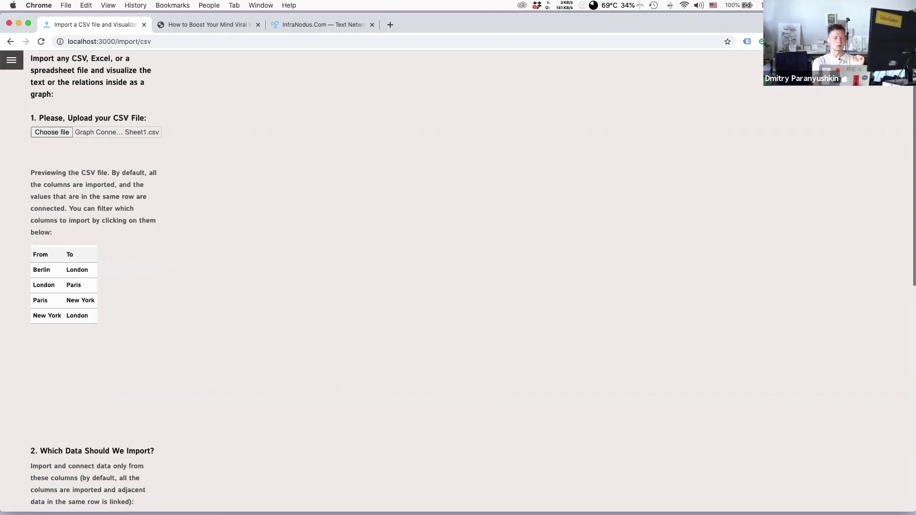
Return to the apps home page, and open a new browser window and move it off this screen
click(11, 59)
click(19, 115)
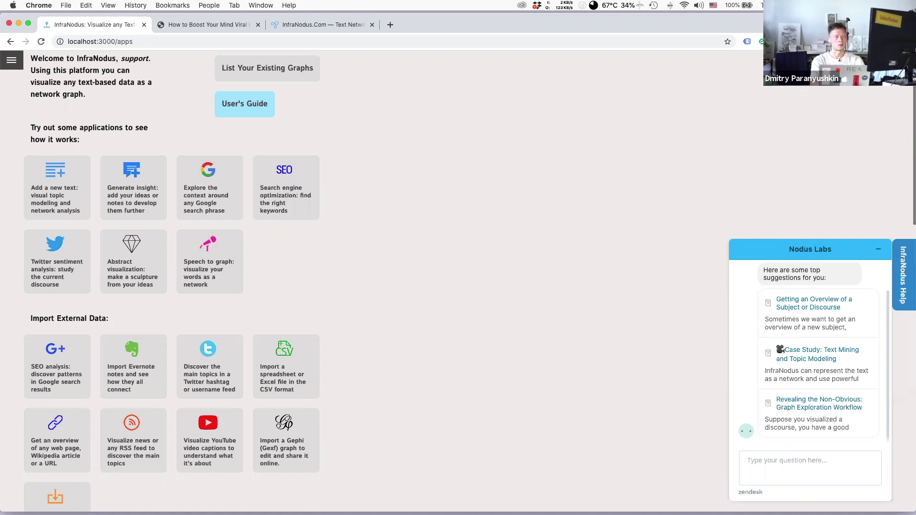
key(super+n)
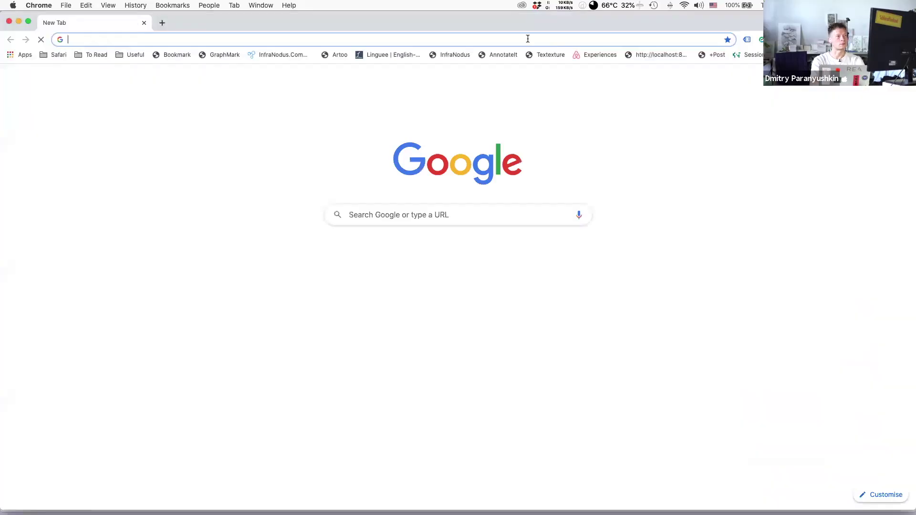
drag(688, 21, 915, 191)
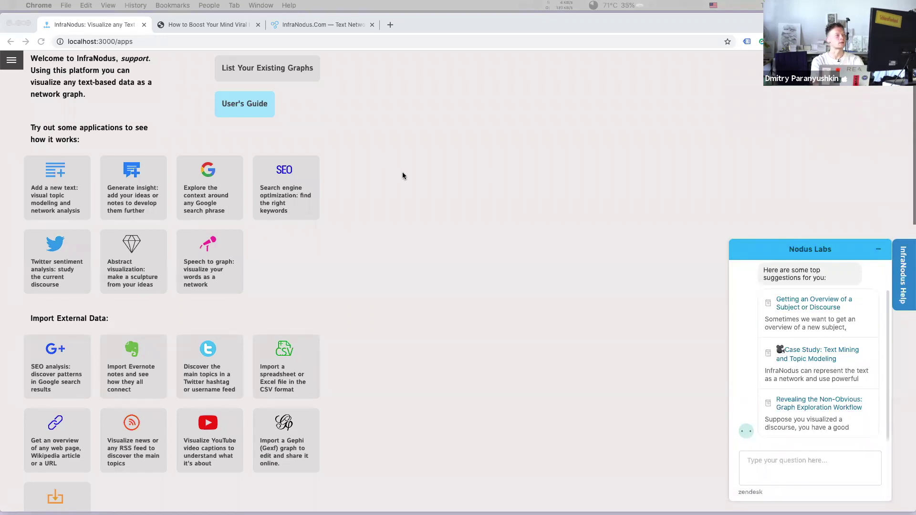
Go back to the InfraNodus browser window and load the support center at support.noduslabs.com/hc/en-us in it
click(386, 171)
click(100, 42)
text(sup)
key(Return)
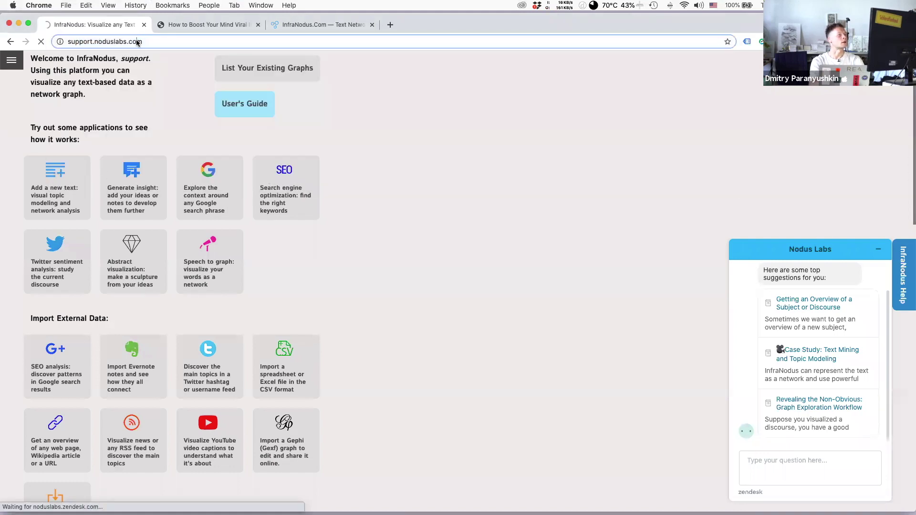
text(/b)
key(BackSpace)
text(support.noduslabs.com/h)
key(Return)
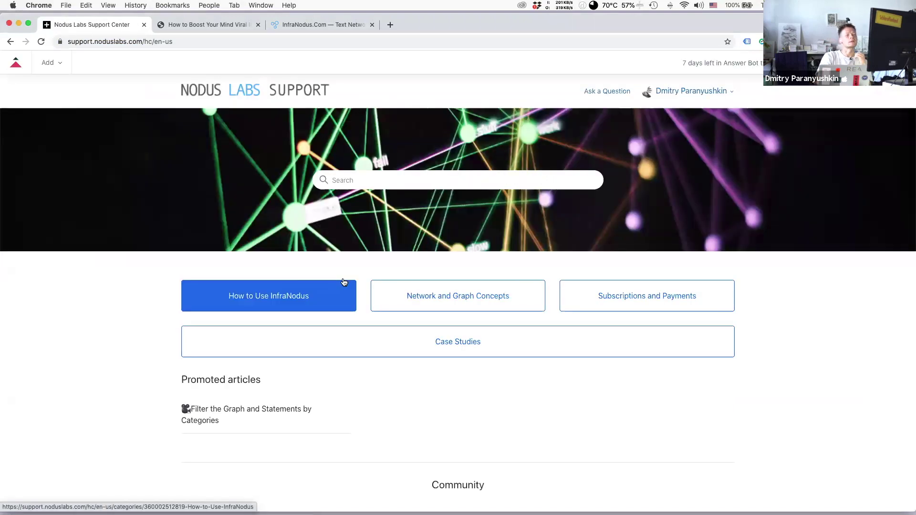
Look over the Nodus Labs support center's home page and open the How to Use InfraNodus category
scroll(328, 377, down, 5)
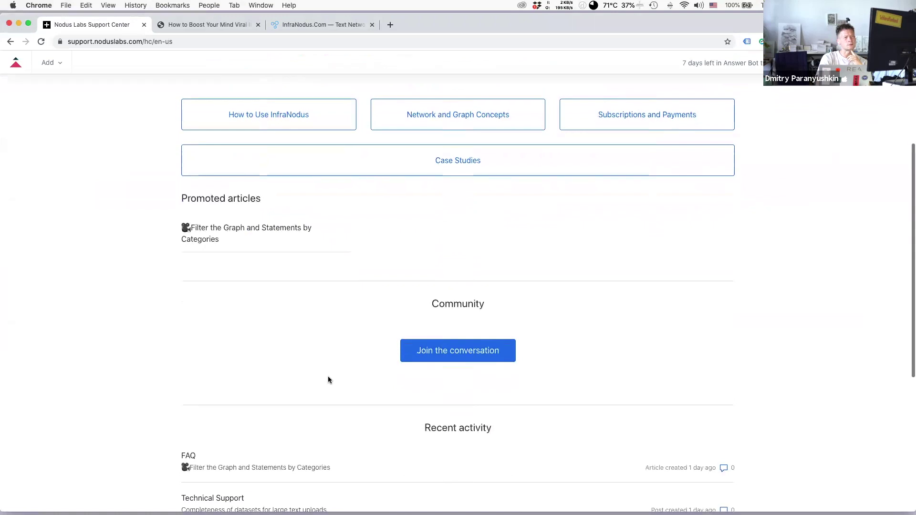
scroll(327, 380, up, 5)
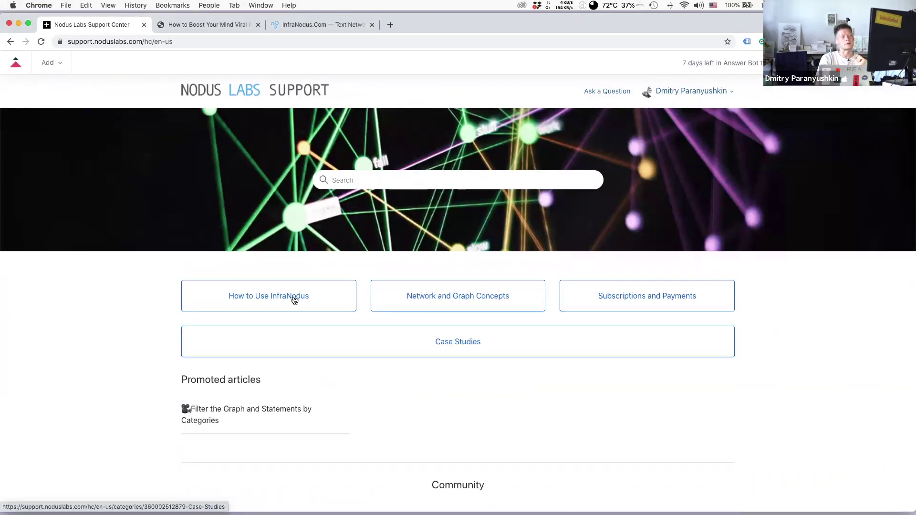
click(316, 294)
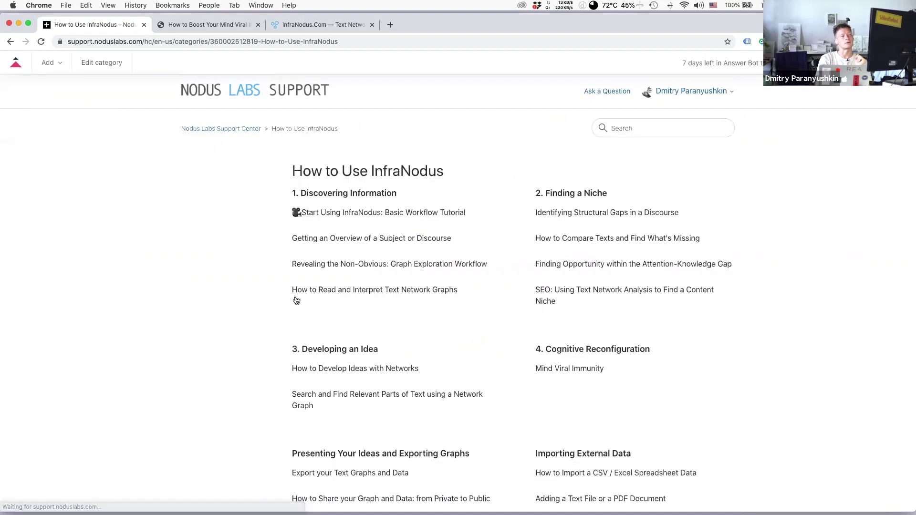
Look through the How to Use InfraNodus article sections, and open the complete list of FAQ articles
scroll(464, 365, down, 8)
scroll(464, 366, up, 4)
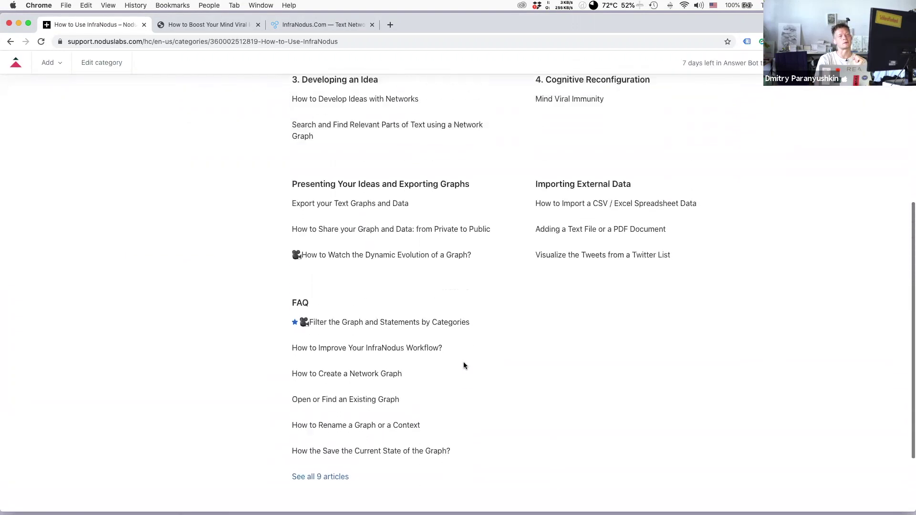
scroll(465, 366, up, 3)
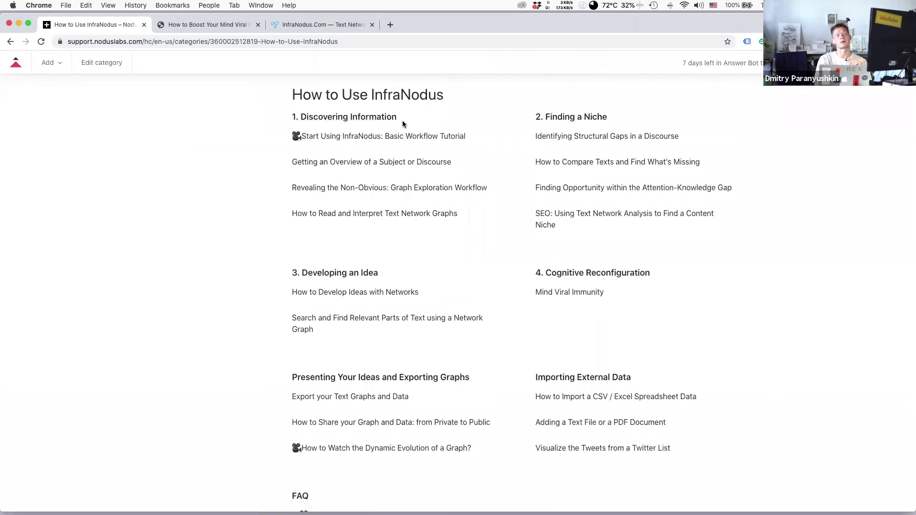
scroll(395, 148, up, 1)
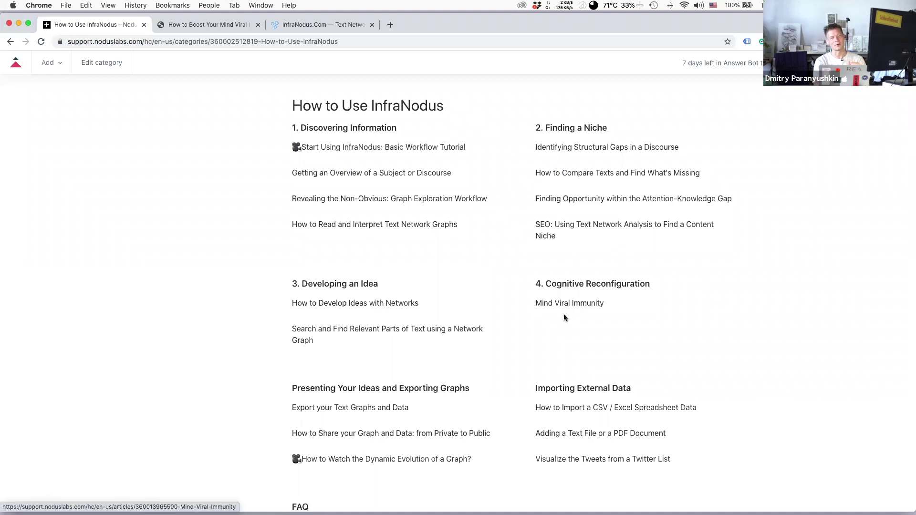
scroll(391, 393, down, 5)
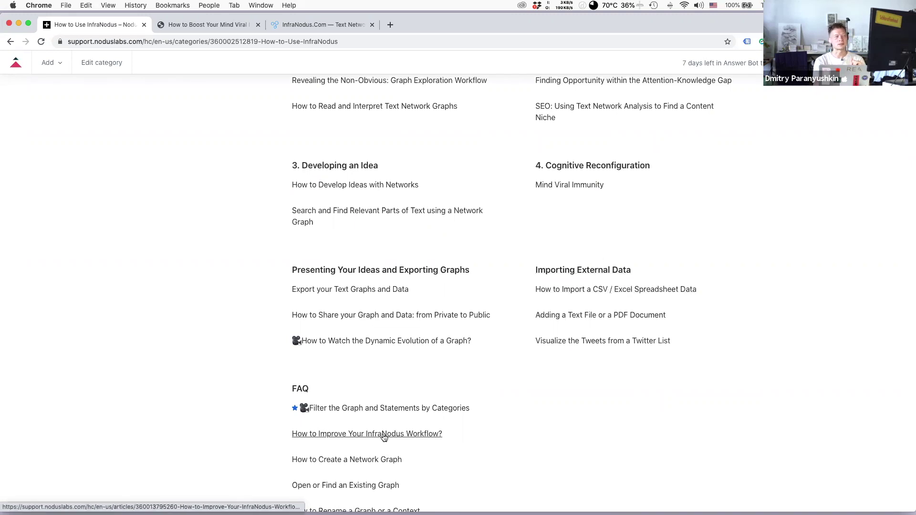
scroll(385, 437, down, 5)
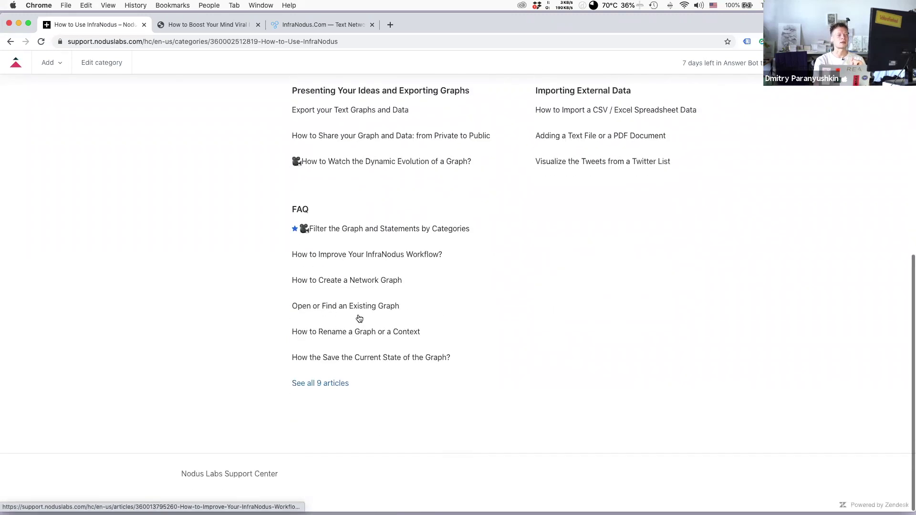
click(332, 387)
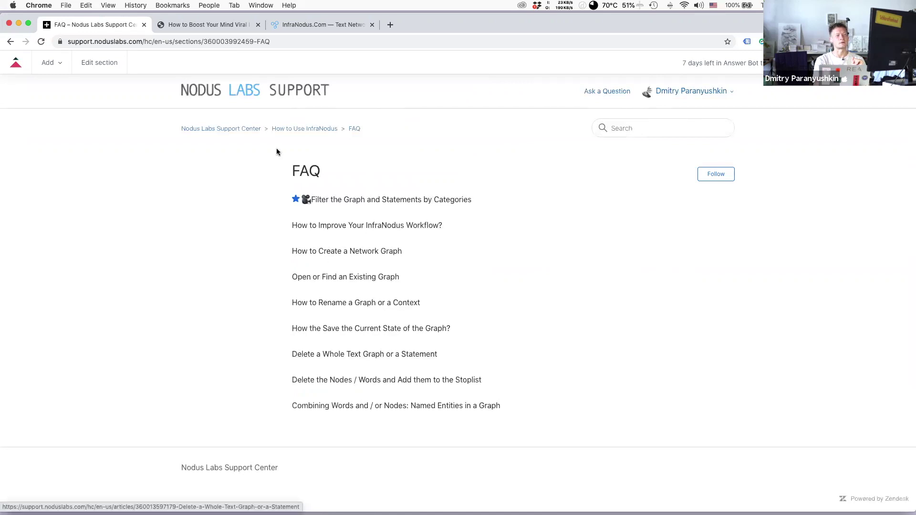
Leave the FAQ list for the support center's home page and open the Network and Graph Concepts category
click(307, 130)
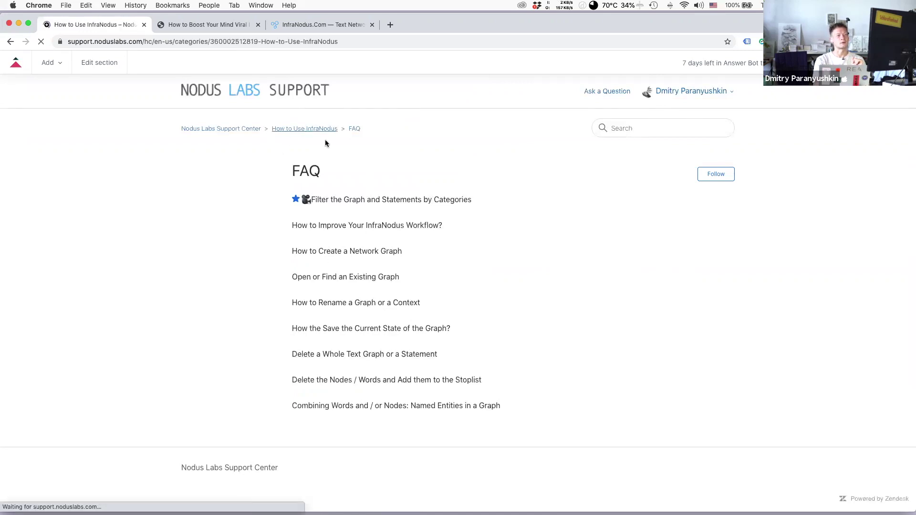
click(213, 130)
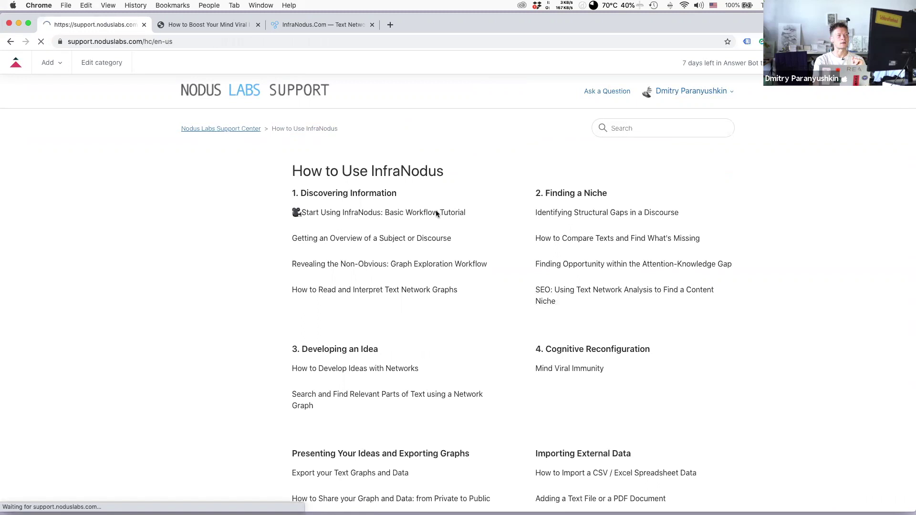
click(454, 300)
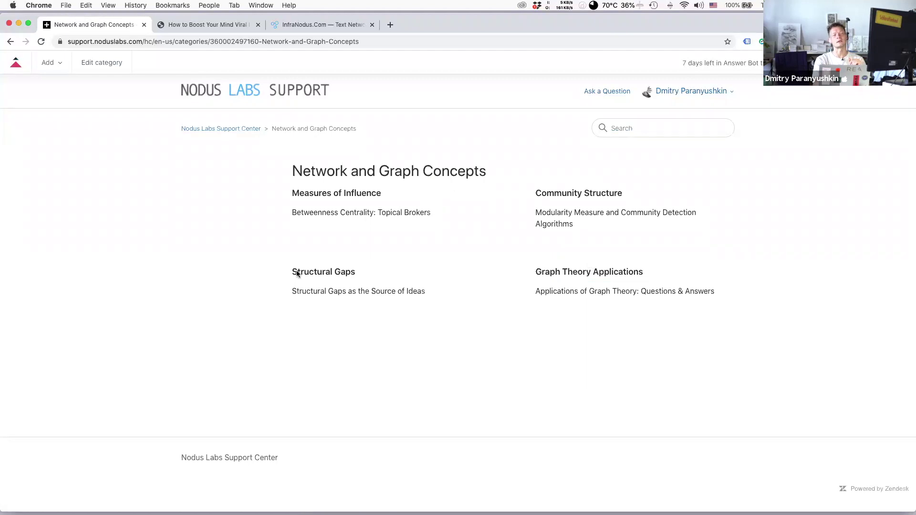
View the Case Studies category from the support center's home page, and return to the home page
click(226, 130)
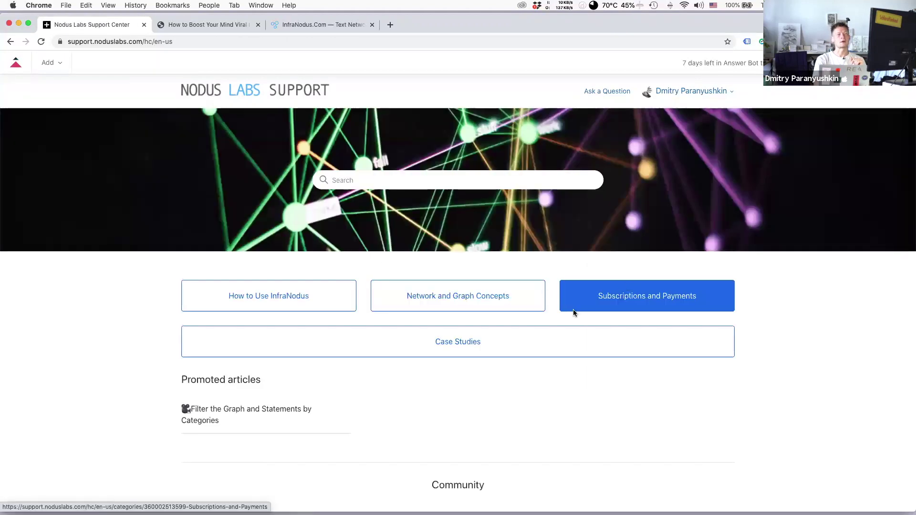
click(448, 349)
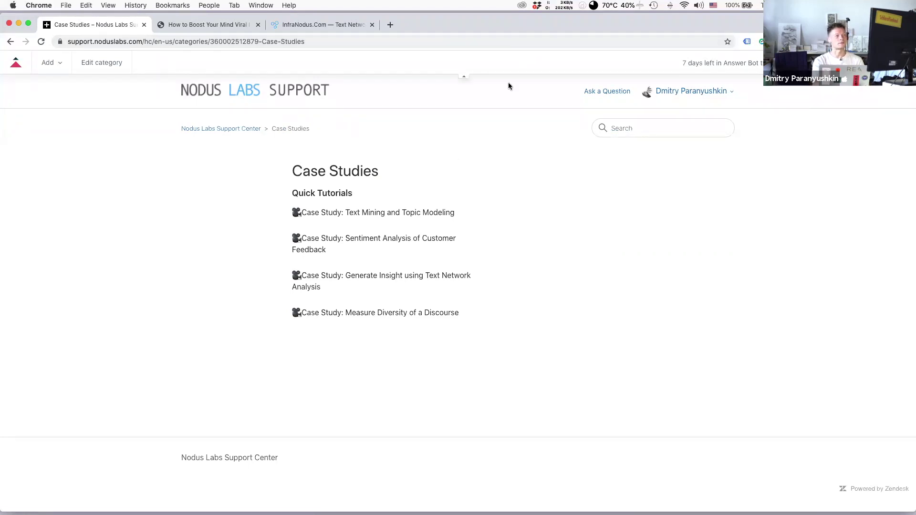
click(215, 130)
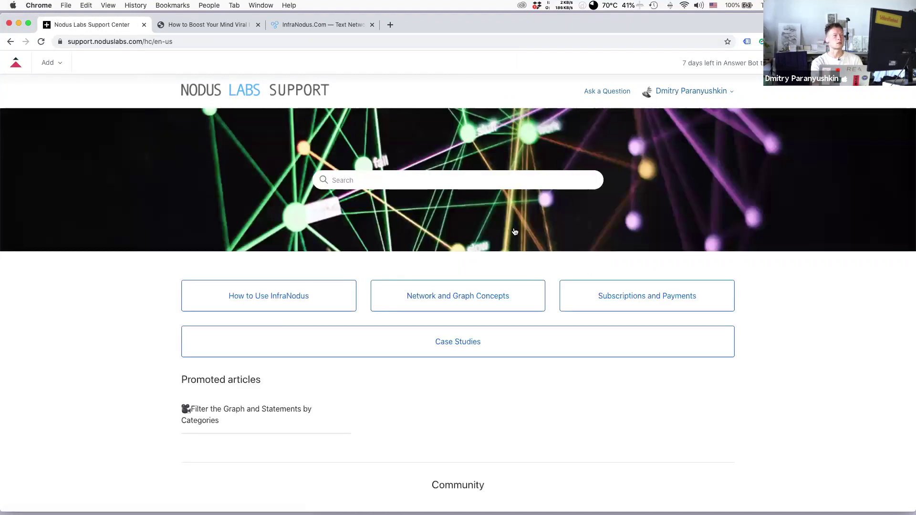
Open the Community section, look over its topics such as Use Cases, and go back to the support center's home page
scroll(515, 232, down, 5)
click(456, 277)
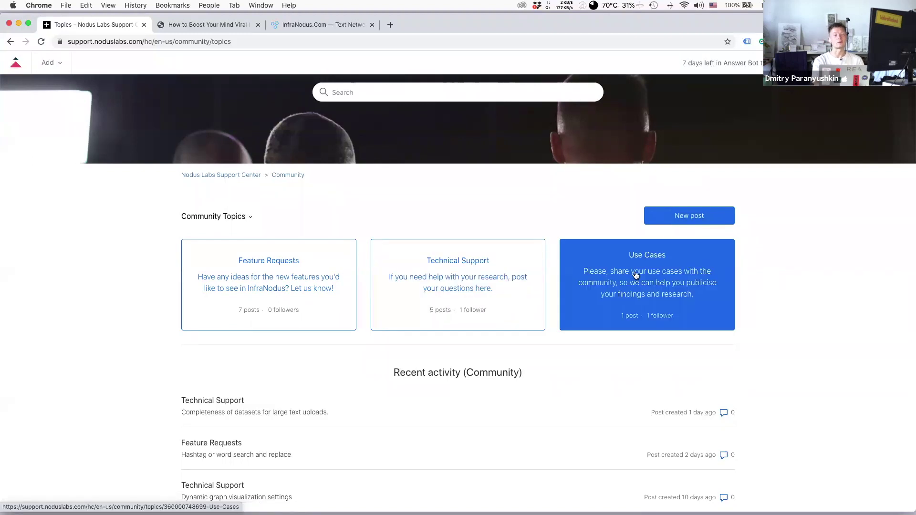
scroll(541, 271, up, 3)
click(249, 97)
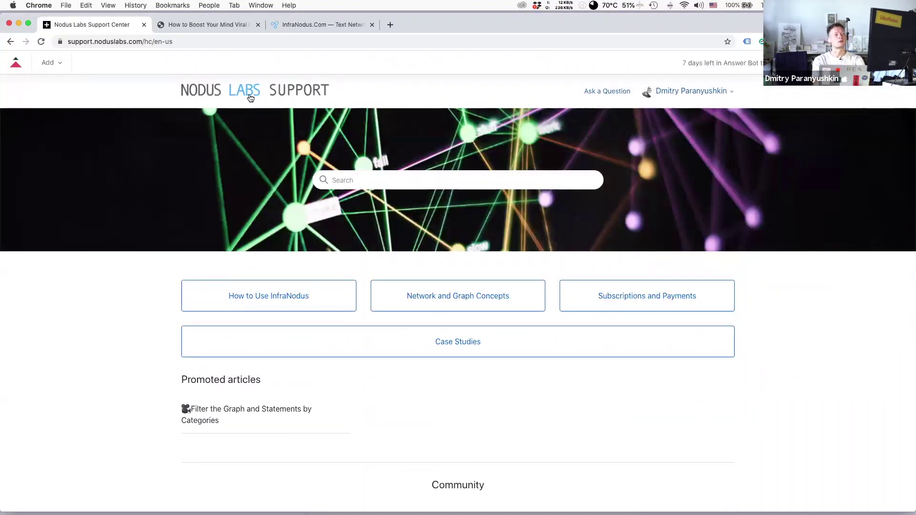